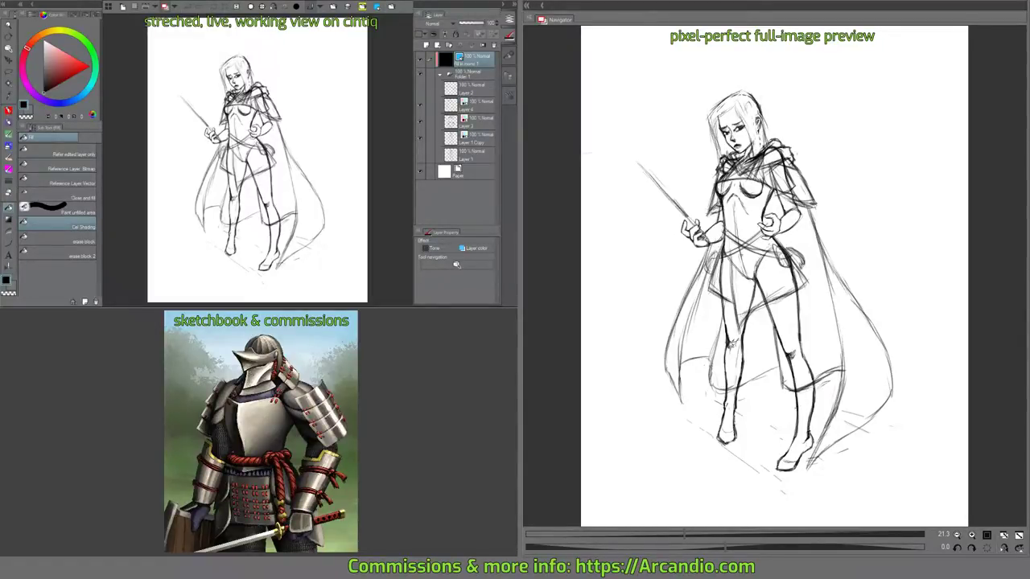
Hide the monochrome fill layer above the sketch folder and make Layer 4, with the green cape, the active layer.
{"action": "left_click", "coordinate": [454, 90]}
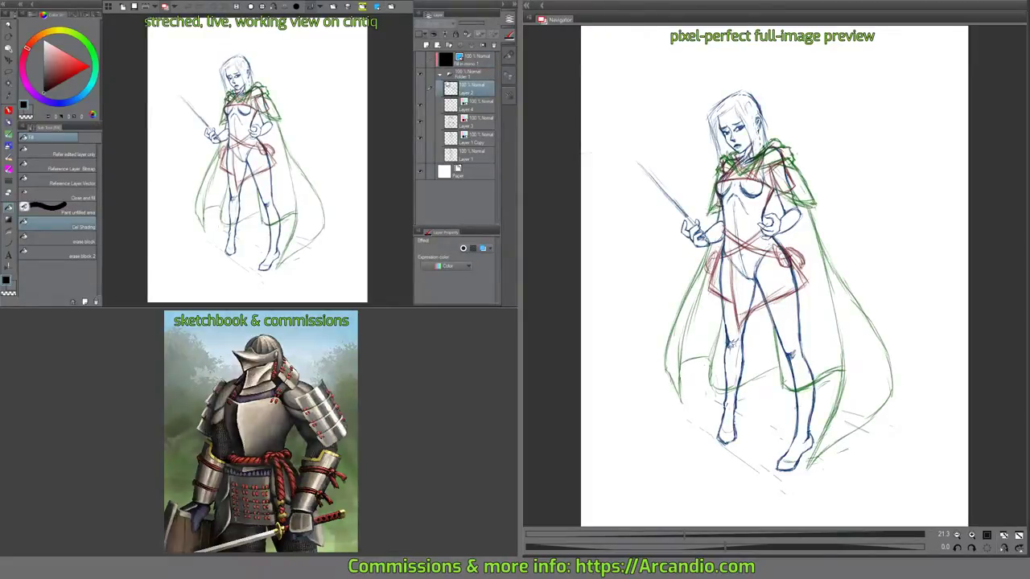
{"action": "key", "text": "alt+["}
{"action": "left_click_drag", "start_coordinate": [385, 131], "coordinate": [380, 122]}
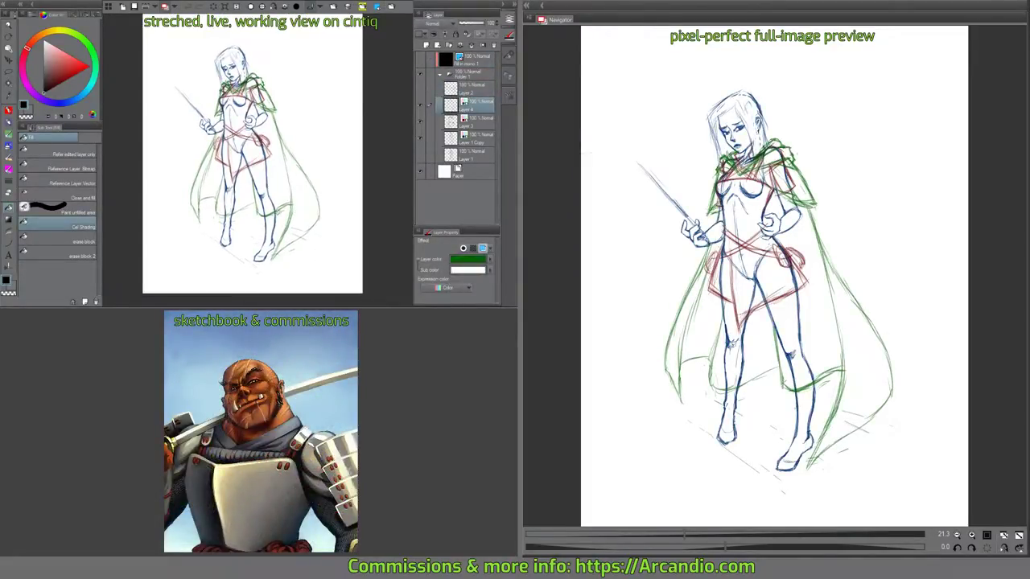
Erase the green cape lines that cross the figure's left lower leg on Layer 4.
{"action": "key", "text": "p"}
{"action": "key", "text": "g"}
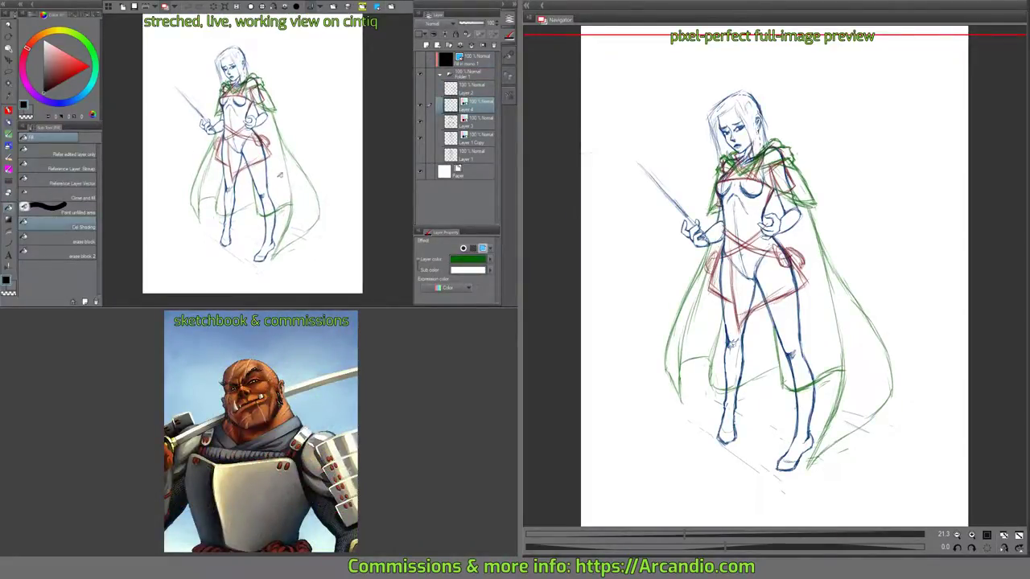
{"action": "key", "text": "p"}
{"action": "key", "text": "p"}
{"action": "key", "text": "e"}
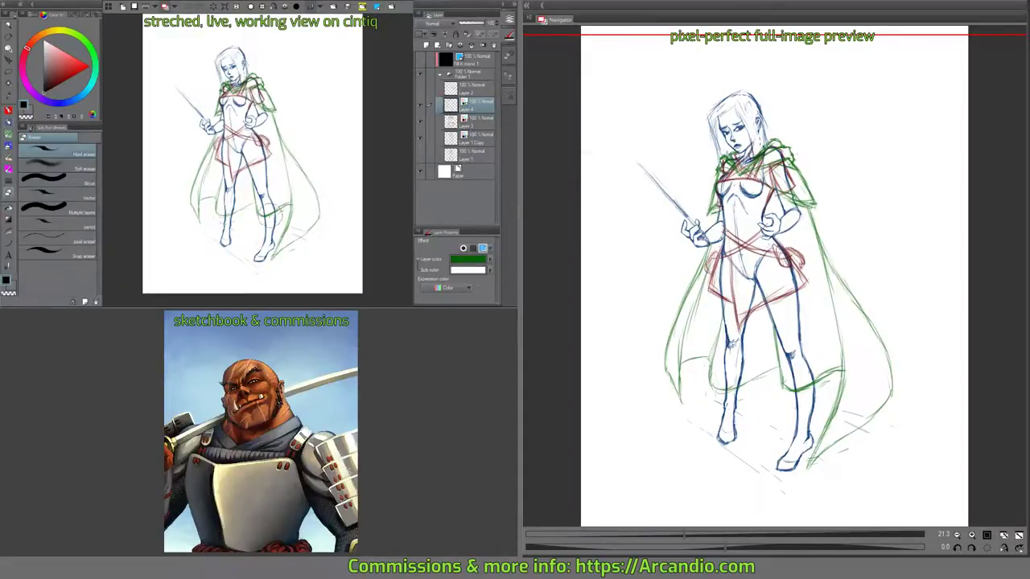
{"action": "mouse_move", "coordinate": [264, 208]}
{"action": "left_mouse_down"}
{"action": "mouse_move", "coordinate": [259, 218]}
{"action": "mouse_move", "coordinate": [279, 210]}
{"action": "mouse_move", "coordinate": [227, 211]}
{"action": "mouse_move", "coordinate": [253, 213]}
{"action": "mouse_move", "coordinate": [238, 234]}
{"action": "mouse_move", "coordinate": [241, 258]}
{"action": "left_mouse_up"}
{"action": "key", "text": "p"}
{"action": "scroll", "coordinate": [232, 207], "scroll_direction": "up", "scroll_amount": 2}
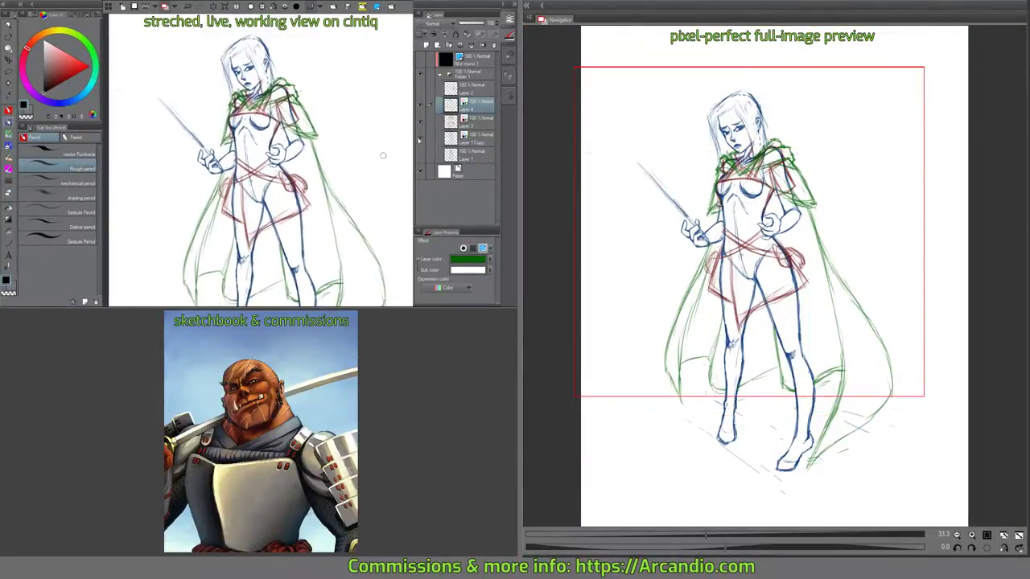
Erase the blue hip and thigh lines hidden beneath the red skirt on the Layer 1 Copy layer.
{"action": "left_click", "coordinate": [480, 142]}
{"action": "mouse_move", "coordinate": [334, 175]}
{"action": "left_mouse_down"}
{"action": "mouse_move", "coordinate": [340, 182]}
{"action": "mouse_move", "coordinate": [299, 210]}
{"action": "mouse_move", "coordinate": [306, 217]}
{"action": "mouse_move", "coordinate": [296, 198]}
{"action": "mouse_move", "coordinate": [308, 194]}
{"action": "mouse_move", "coordinate": [290, 169]}
{"action": "mouse_move", "coordinate": [300, 187]}
{"action": "mouse_move", "coordinate": [309, 178]}
{"action": "mouse_move", "coordinate": [261, 219]}
{"action": "mouse_move", "coordinate": [277, 198]}
{"action": "mouse_move", "coordinate": [256, 179]}
{"action": "mouse_move", "coordinate": [244, 190]}
{"action": "mouse_move", "coordinate": [247, 157]}
{"action": "left_mouse_up"}
{"action": "key", "text": "e"}
{"action": "key", "text": "p"}
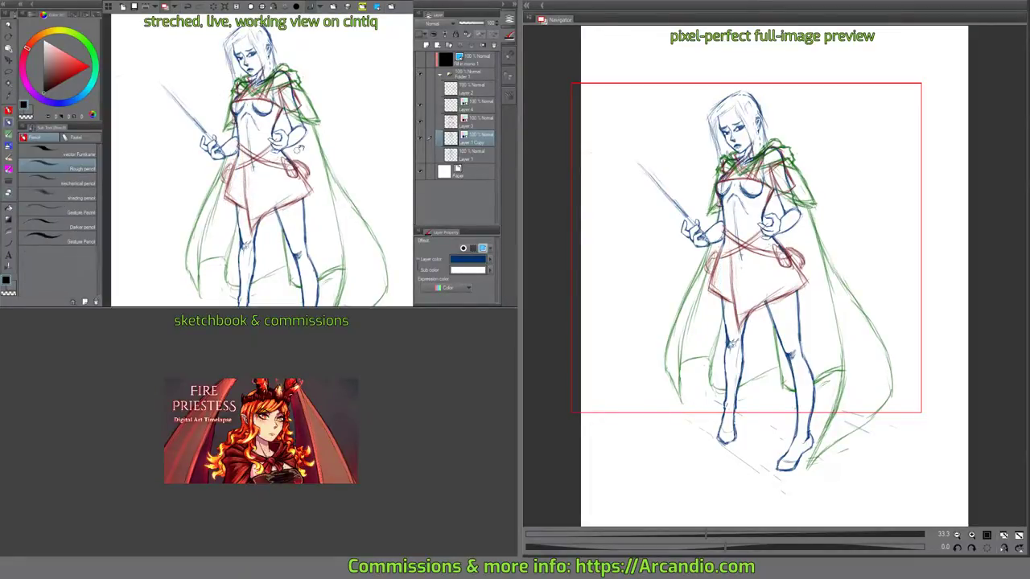
Erase the blue bust and torso lines hidden beneath the red chest armour.
{"action": "mouse_move", "coordinate": [307, 139]}
{"action": "left_mouse_down"}
{"action": "mouse_move", "coordinate": [305, 168]}
{"action": "mouse_move", "coordinate": [324, 206]}
{"action": "left_mouse_up"}
{"action": "key", "text": "e"}
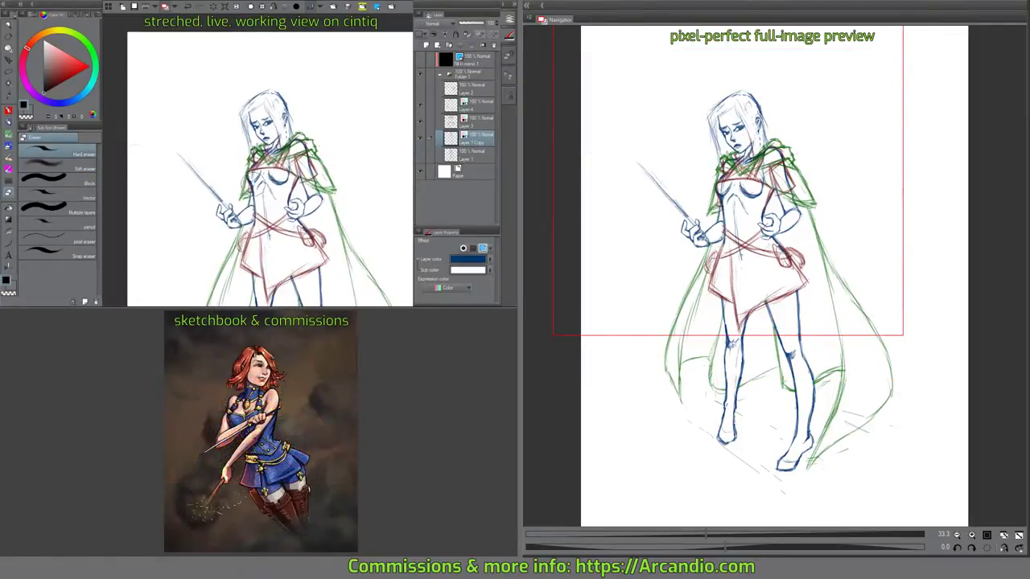
{"action": "left_click_drag", "start_coordinate": [254, 163], "coordinate": [261, 179]}
{"action": "mouse_move", "coordinate": [281, 184]}
{"action": "left_mouse_down"}
{"action": "mouse_move", "coordinate": [264, 191]}
{"action": "mouse_move", "coordinate": [278, 191]}
{"action": "left_mouse_up"}
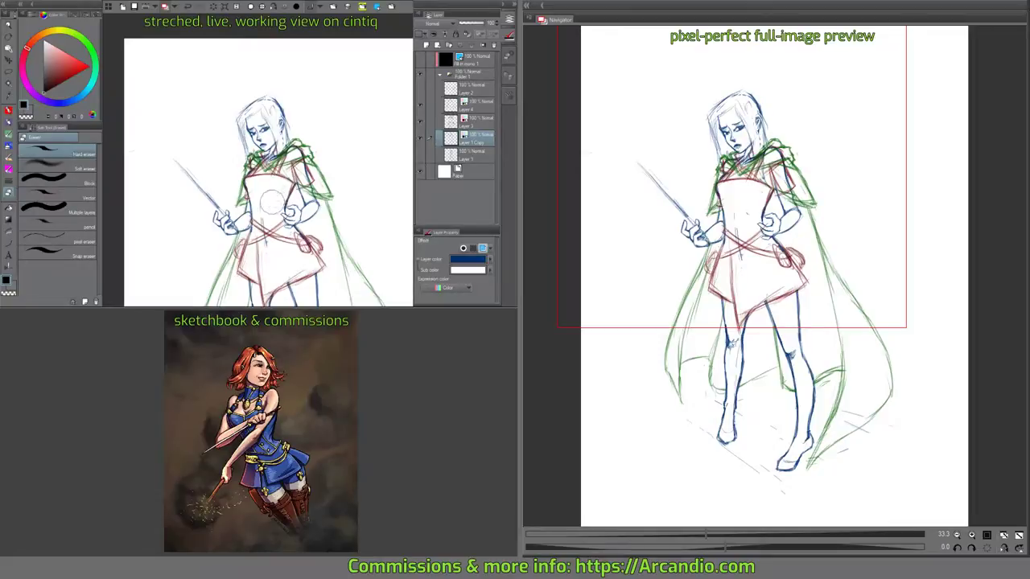
{"action": "key", "text": "p"}
Lasso the figure's left lower leg from knee to ankle and start a mesh transformation on it.
{"action": "mouse_move", "coordinate": [316, 239]}
{"action": "left_mouse_down"}
{"action": "mouse_move", "coordinate": [296, 163]}
{"action": "mouse_move", "coordinate": [298, 173]}
{"action": "mouse_move", "coordinate": [299, 164]}
{"action": "mouse_move", "coordinate": [349, 187]}
{"action": "mouse_move", "coordinate": [282, 215]}
{"action": "mouse_move", "coordinate": [270, 207]}
{"action": "left_mouse_up"}
{"action": "scroll", "coordinate": [282, 216], "scroll_direction": "up", "scroll_amount": 2}
{"action": "left_click", "coordinate": [8, 75]}
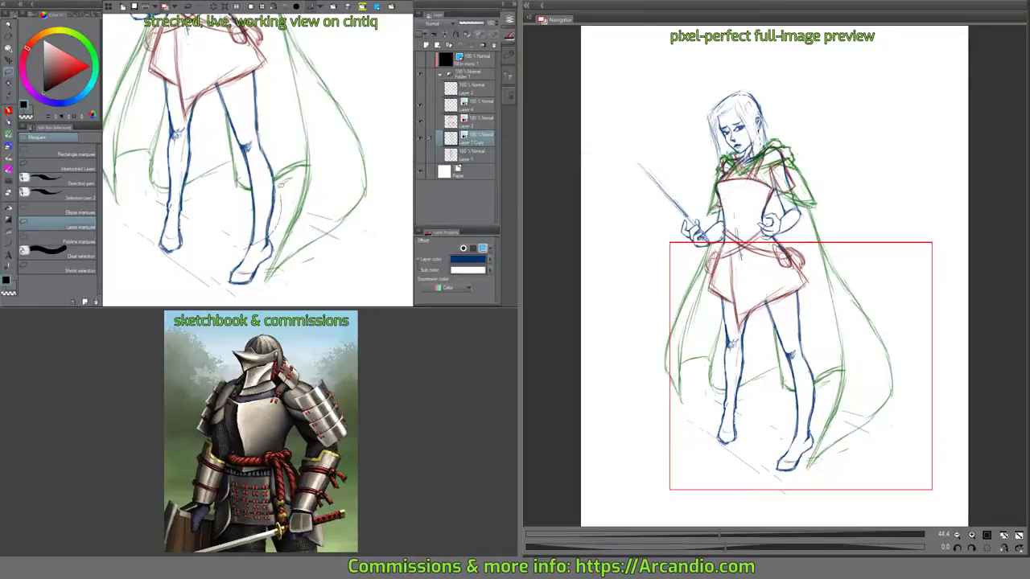
{"action": "left_click_drag", "start_coordinate": [241, 143], "coordinate": [238, 149]}
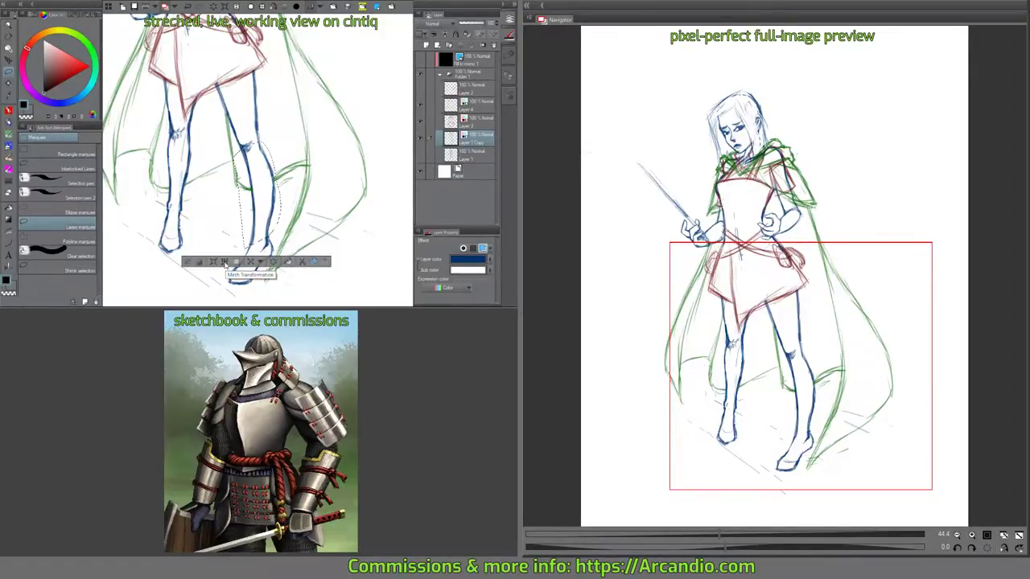
{"action": "left_click", "coordinate": [226, 262]}
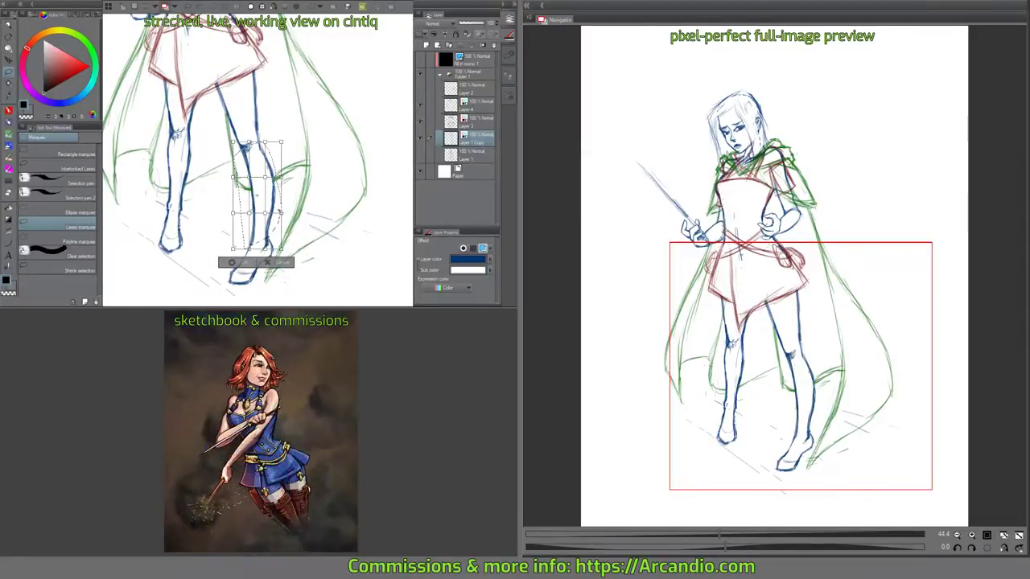
Set the mesh transformation to three horizontal and three vertical lattice points, keeping the transformation active.
{"action": "left_click", "coordinate": [510, 53]}
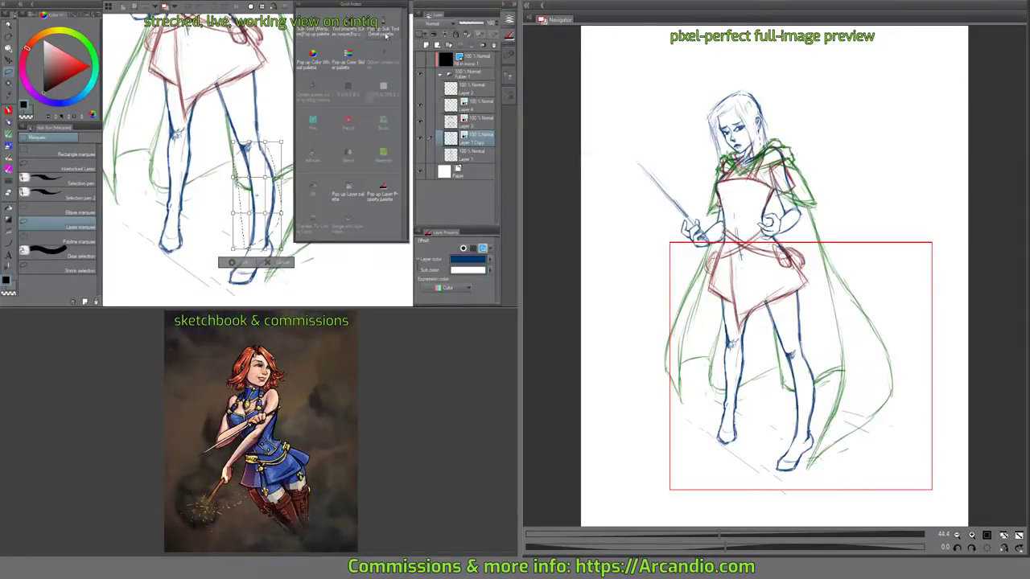
{"action": "left_click", "coordinate": [401, 238]}
{"action": "left_click", "coordinate": [239, 84]}
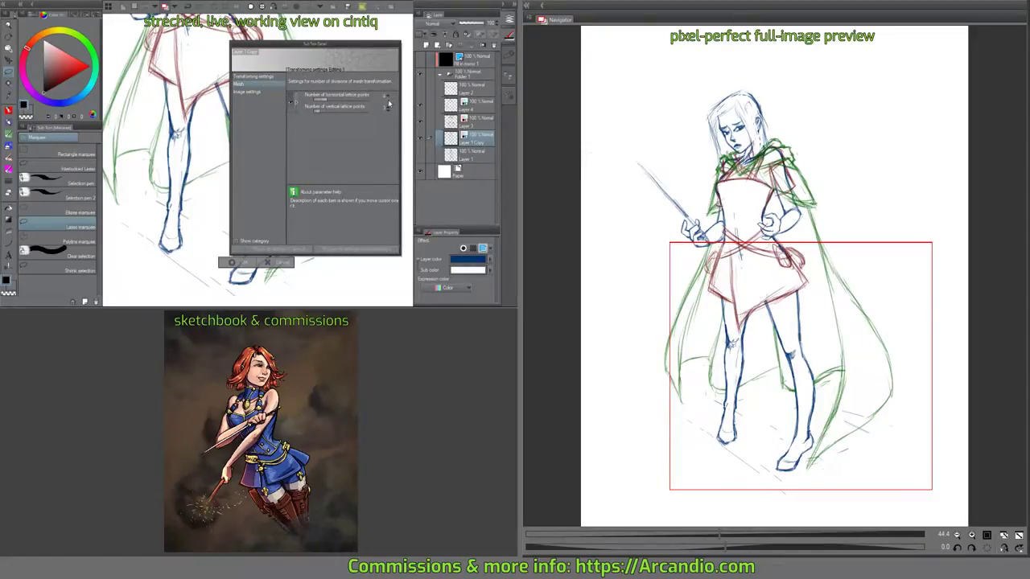
{"action": "left_click", "coordinate": [388, 103]}
{"action": "left_click", "coordinate": [425, 183]}
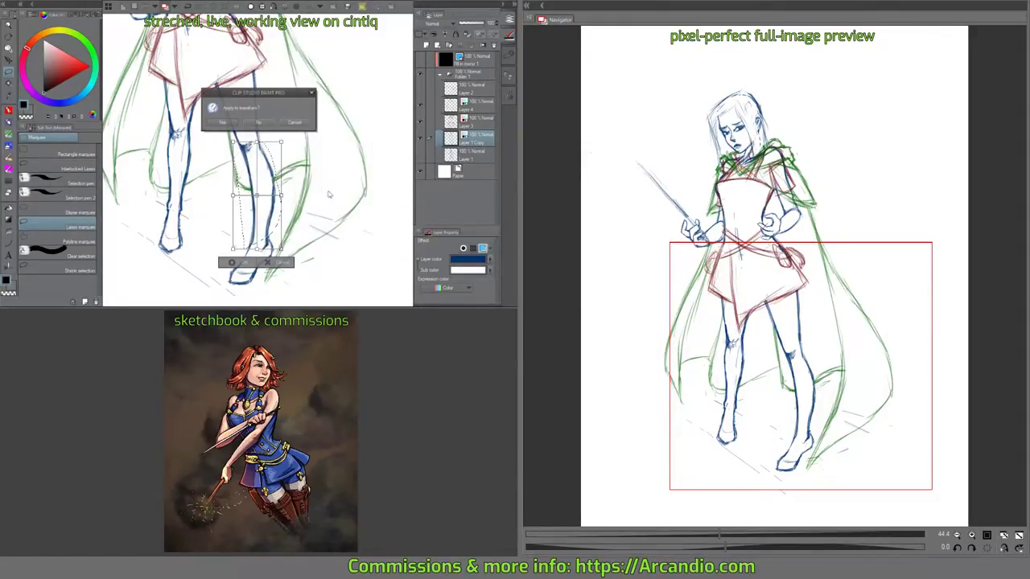
{"action": "left_click", "coordinate": [296, 123]}
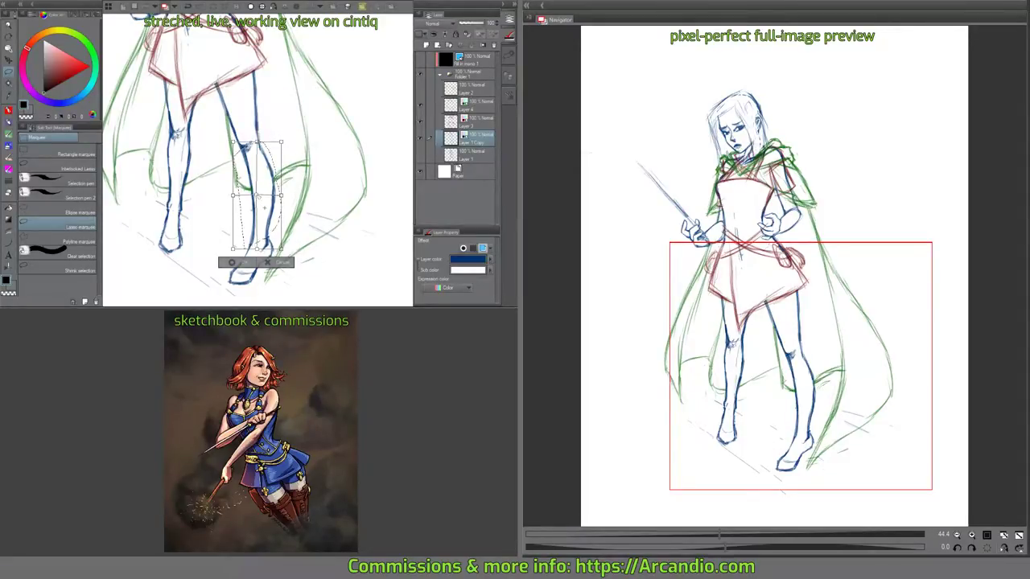
Pull the mesh inward at mid-calf, apply the transformation and clear the selection.
{"action": "left_click_drag", "start_coordinate": [255, 197], "coordinate": [253, 195]}
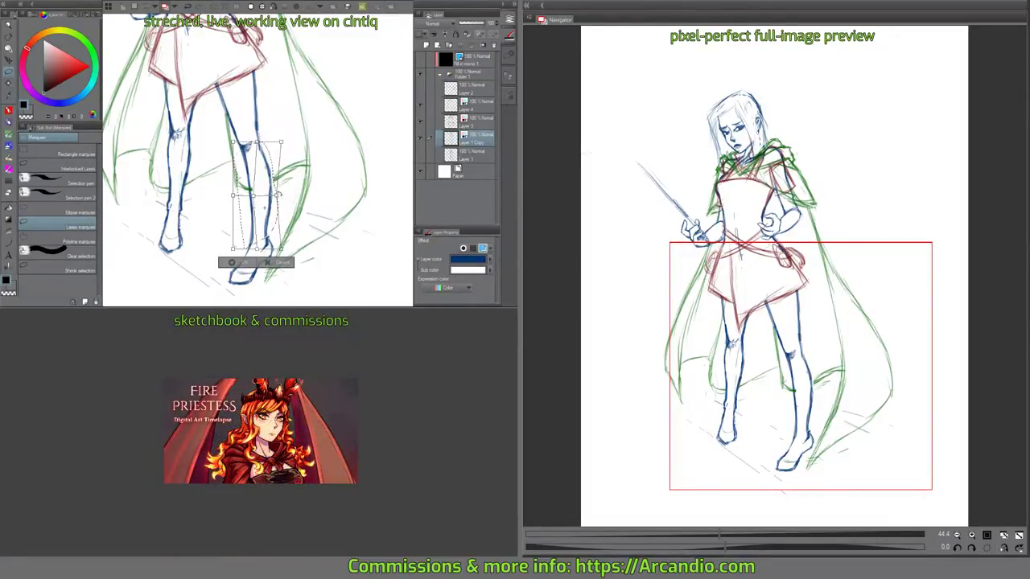
{"action": "left_click", "coordinate": [247, 262]}
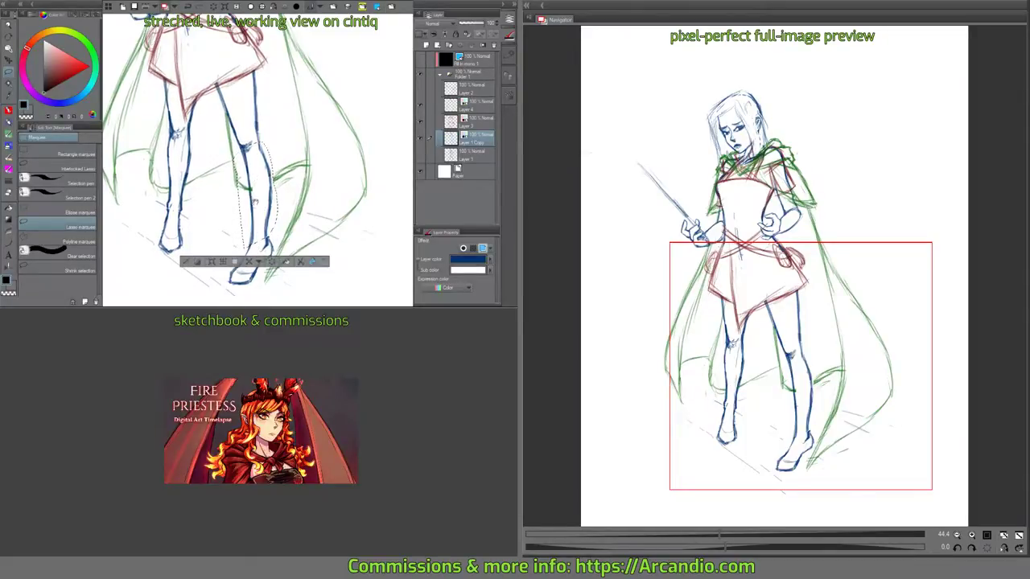
{"action": "mouse_move", "coordinate": [256, 202]}
{"action": "left_mouse_down"}
{"action": "mouse_move", "coordinate": [240, 230]}
{"action": "mouse_move", "coordinate": [230, 197]}
{"action": "mouse_move", "coordinate": [255, 222]}
{"action": "left_mouse_up"}
{"action": "left_click", "coordinate": [193, 258]}
Erase and redraw the shin and ankle outline of the figure's right leg with the eraser and rough pencil.
{"action": "key", "text": "p"}
{"action": "key", "text": "e"}
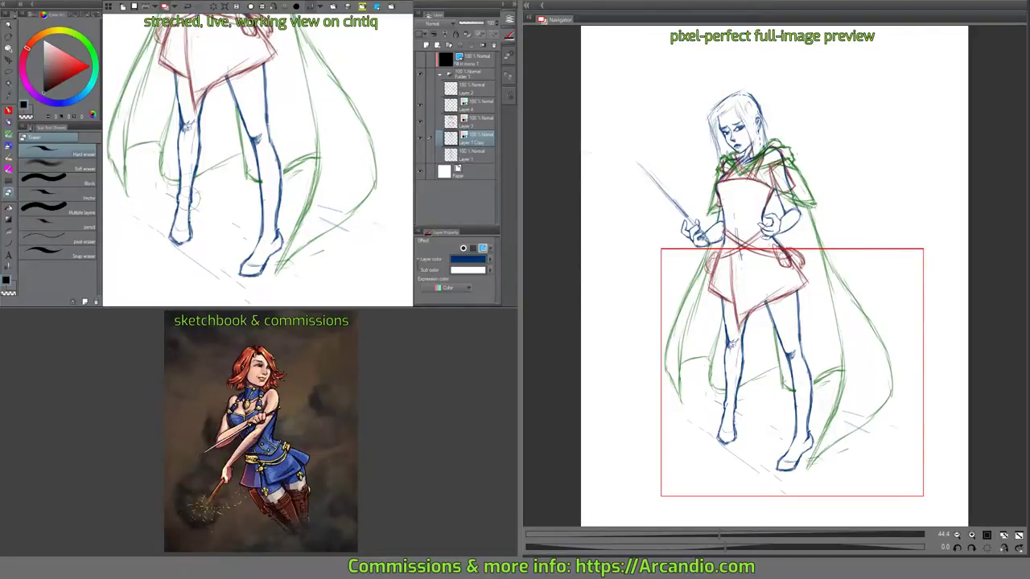
{"action": "key", "text": "p"}
{"action": "key", "text": "e"}
{"action": "left_click_drag", "start_coordinate": [190, 194], "coordinate": [189, 243]}
{"action": "key", "text": "p"}
{"action": "left_click_drag", "start_coordinate": [299, 218], "coordinate": [290, 196]}
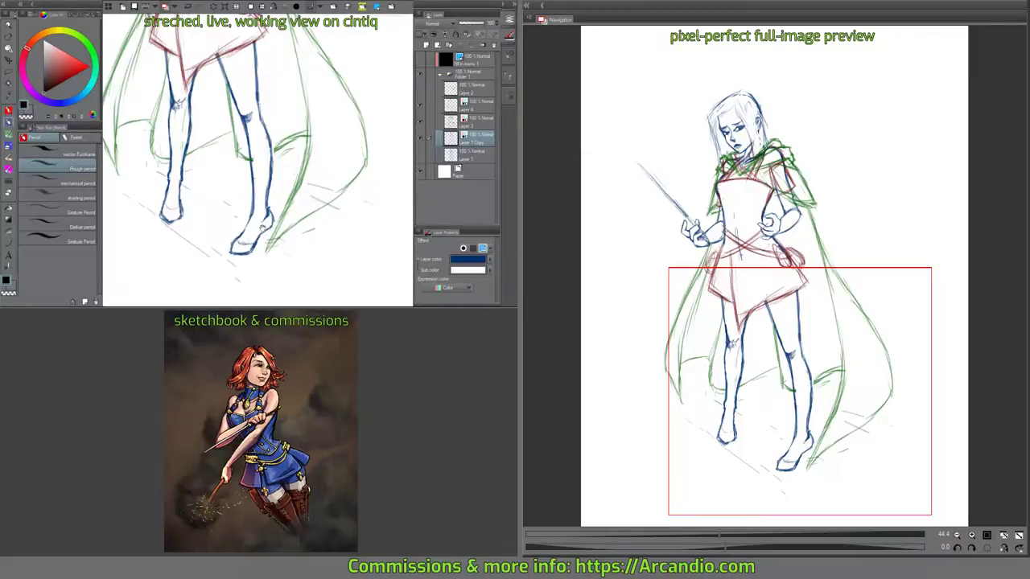
Erase the old outline of the figure's left foot and rough in a lighter new foot shape.
{"action": "mouse_move", "coordinate": [262, 227]}
{"action": "left_mouse_down"}
{"action": "mouse_move", "coordinate": [252, 220]}
{"action": "mouse_move", "coordinate": [283, 229]}
{"action": "mouse_move", "coordinate": [290, 175]}
{"action": "mouse_move", "coordinate": [298, 189]}
{"action": "left_mouse_up"}
{"action": "key", "text": "e"}
{"action": "key", "text": "p"}
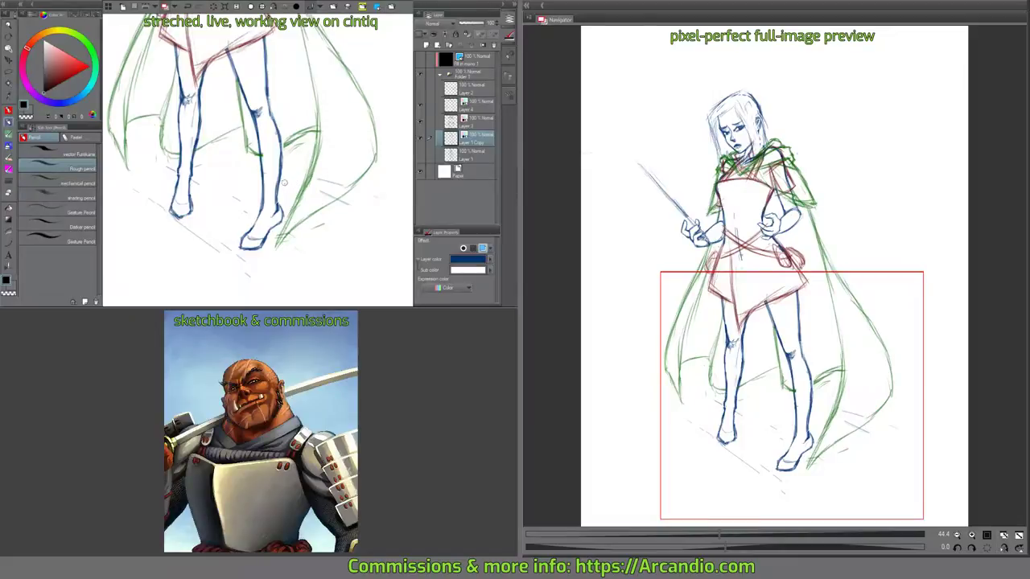
{"action": "left_click_drag", "start_coordinate": [301, 228], "coordinate": [297, 222]}
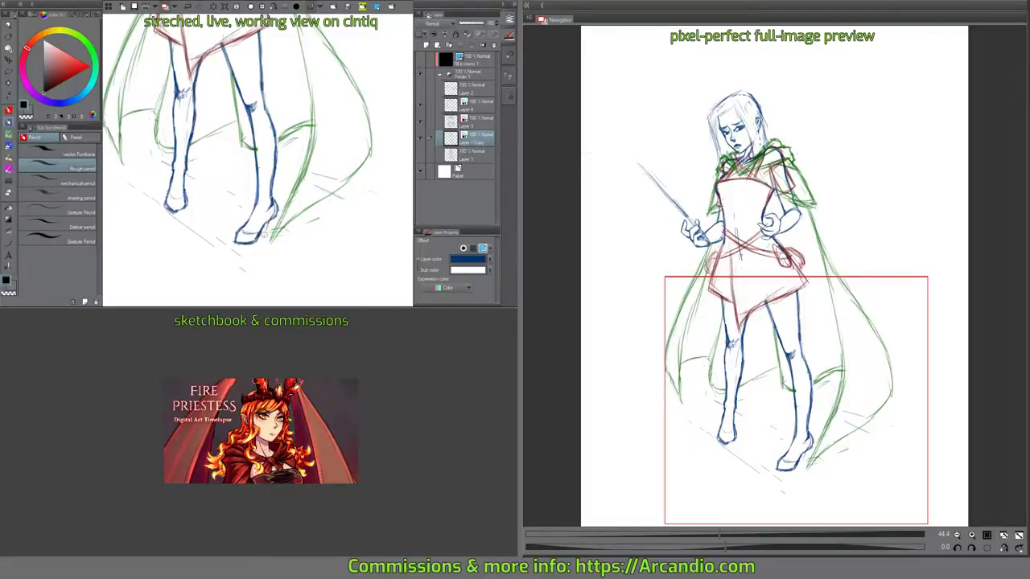
{"action": "mouse_move", "coordinate": [260, 244]}
{"action": "left_mouse_down"}
{"action": "mouse_move", "coordinate": [244, 246]}
{"action": "mouse_move", "coordinate": [250, 211]}
{"action": "mouse_move", "coordinate": [255, 241]}
{"action": "mouse_move", "coordinate": [272, 211]}
{"action": "mouse_move", "coordinate": [237, 244]}
{"action": "mouse_move", "coordinate": [246, 215]}
{"action": "mouse_move", "coordinate": [243, 240]}
{"action": "mouse_move", "coordinate": [256, 238]}
{"action": "left_mouse_up"}
{"action": "key", "text": "e"}
{"action": "key", "text": "p"}
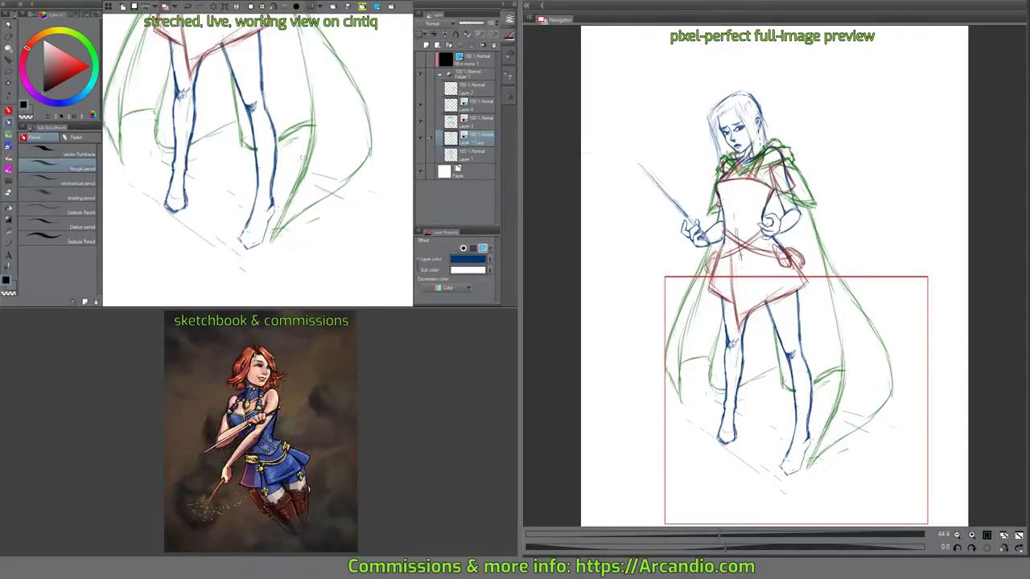
Strengthen the ankle and instep lines of the figure's left foot and clean up around the heel.
{"action": "left_click_drag", "start_coordinate": [281, 182], "coordinate": [280, 199]}
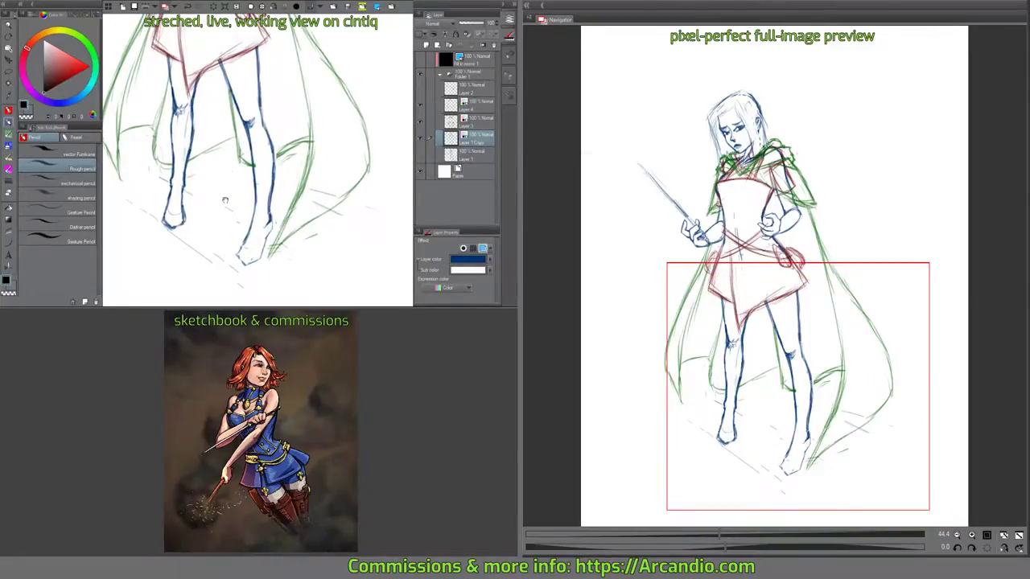
{"action": "mouse_move", "coordinate": [218, 209]}
{"action": "left_mouse_down"}
{"action": "mouse_move", "coordinate": [304, 229]}
{"action": "mouse_move", "coordinate": [278, 197]}
{"action": "mouse_move", "coordinate": [267, 217]}
{"action": "mouse_move", "coordinate": [274, 170]}
{"action": "left_mouse_up"}
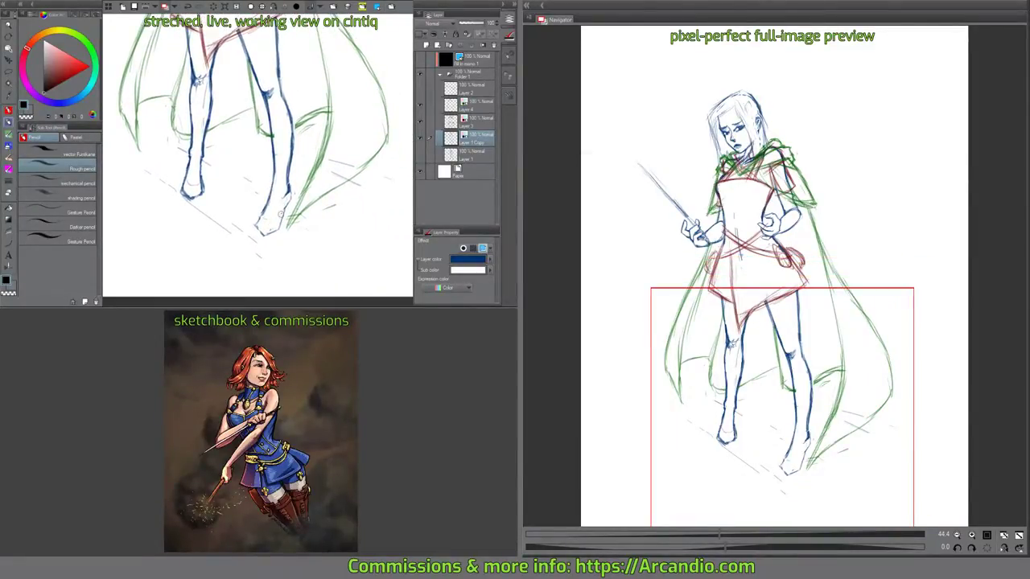
{"action": "left_click_drag", "start_coordinate": [281, 209], "coordinate": [280, 191]}
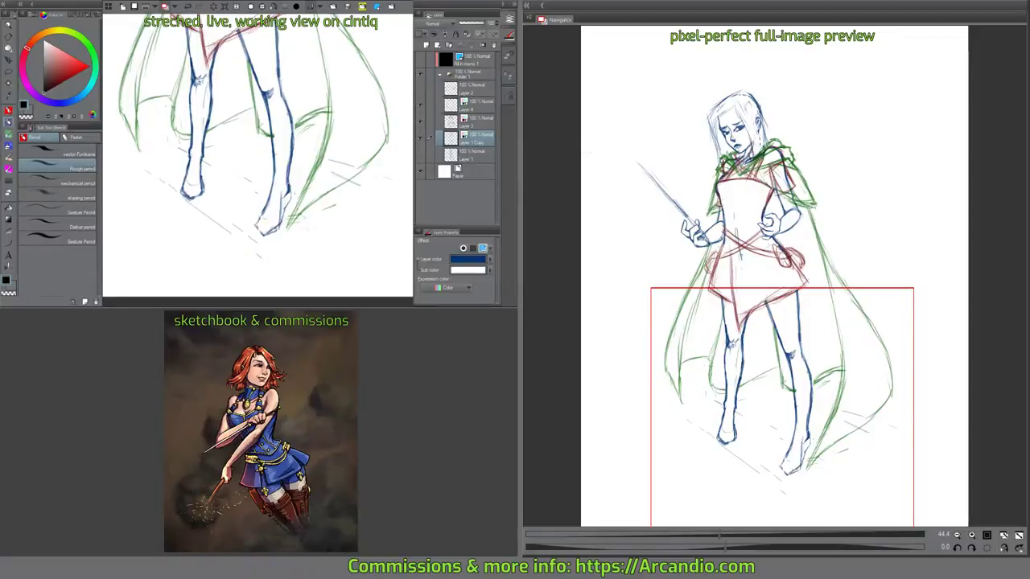
{"action": "key", "text": "e"}
{"action": "left_click_drag", "start_coordinate": [282, 219], "coordinate": [289, 202]}
{"action": "key", "text": "p"}
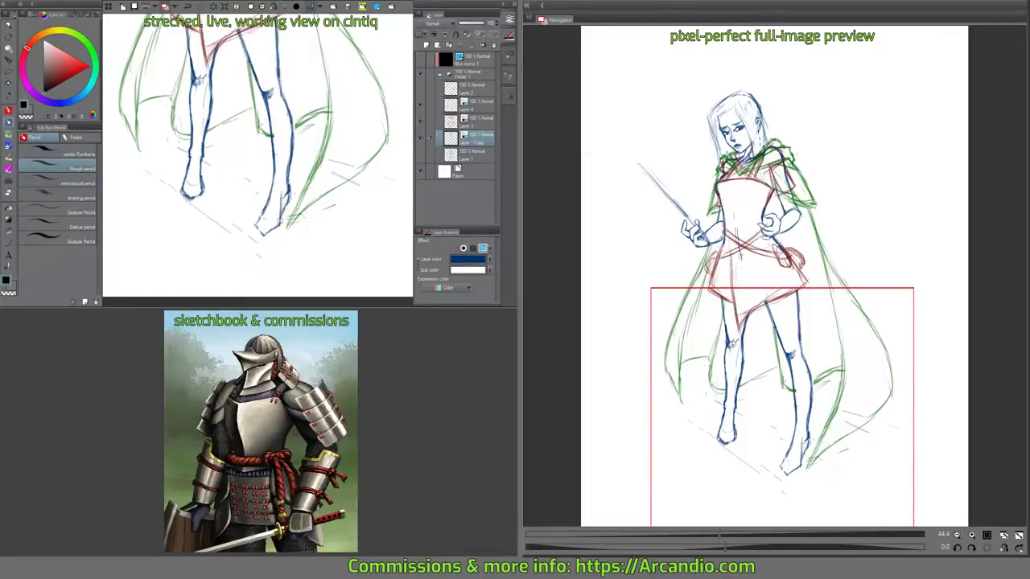
Refine the toe outline of the figure's left foot into a rounded tip, erasing the stray lines around it.
{"action": "key", "text": "e"}
{"action": "key", "text": "p"}
{"action": "key", "text": "e"}
{"action": "left_click_drag", "start_coordinate": [255, 219], "coordinate": [253, 229]}
{"action": "key", "text": "p"}
{"action": "key", "text": "e"}
{"action": "left_click_drag", "start_coordinate": [263, 234], "coordinate": [259, 235]}
{"action": "key", "text": "p"}
Erase and redraw the heel and ankle detail of the figure's left foot.
{"action": "mouse_move", "coordinate": [285, 196]}
{"action": "left_mouse_down"}
{"action": "mouse_move", "coordinate": [278, 232]}
{"action": "mouse_move", "coordinate": [291, 238]}
{"action": "left_mouse_up"}
{"action": "key", "text": "e"}
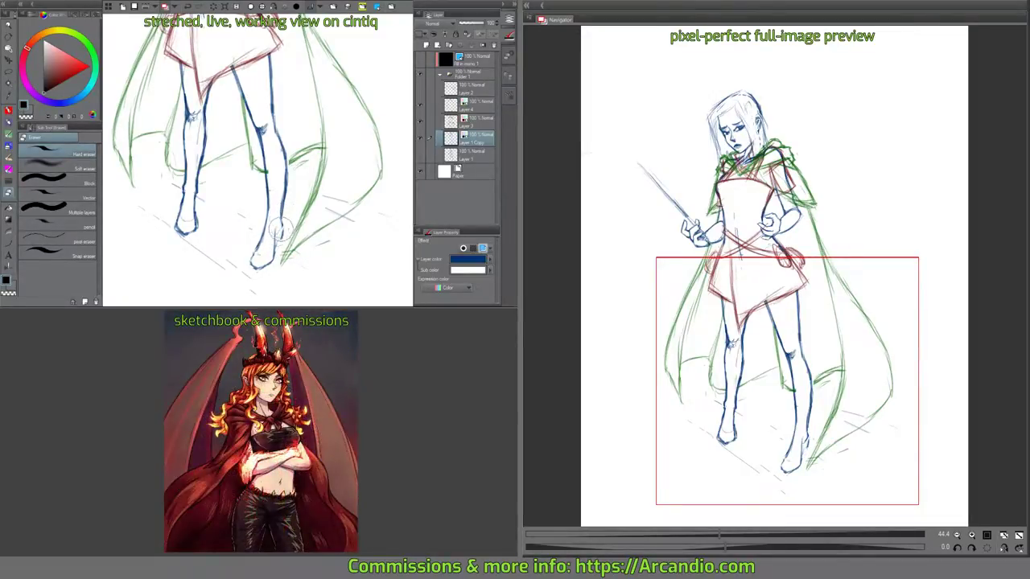
{"action": "key", "text": "p"}
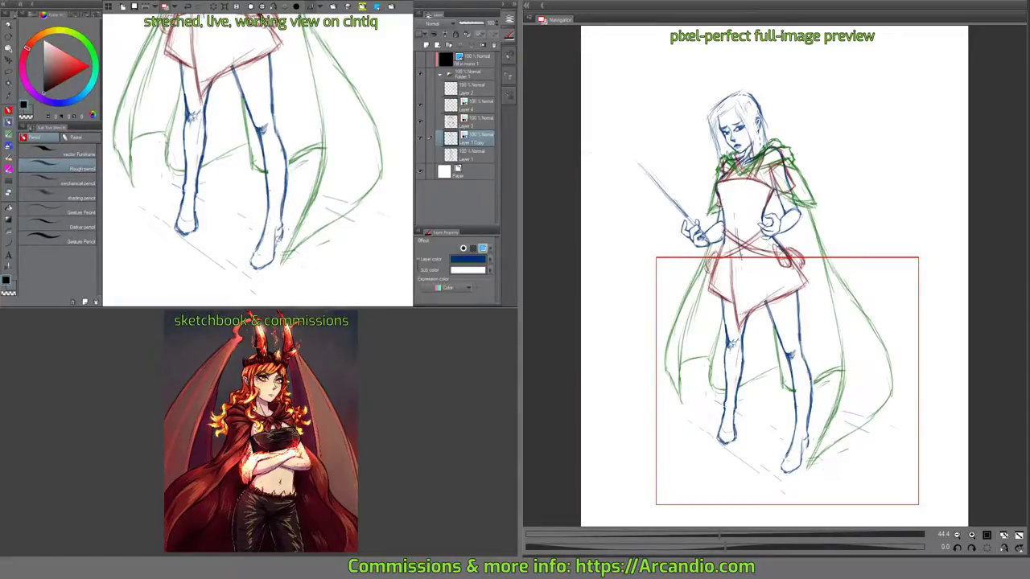
{"action": "key", "text": "b"}
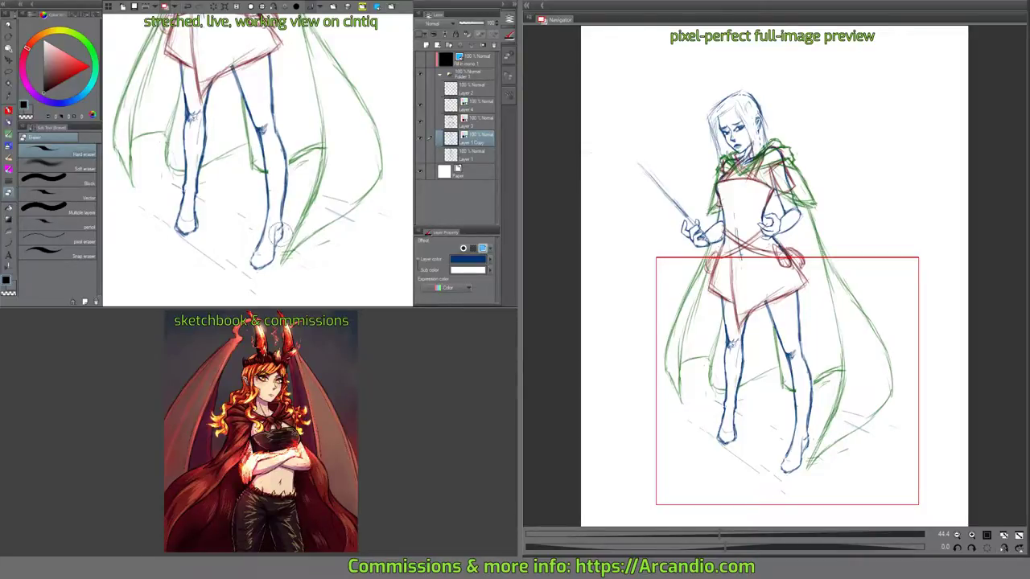
{"action": "key", "text": "p"}
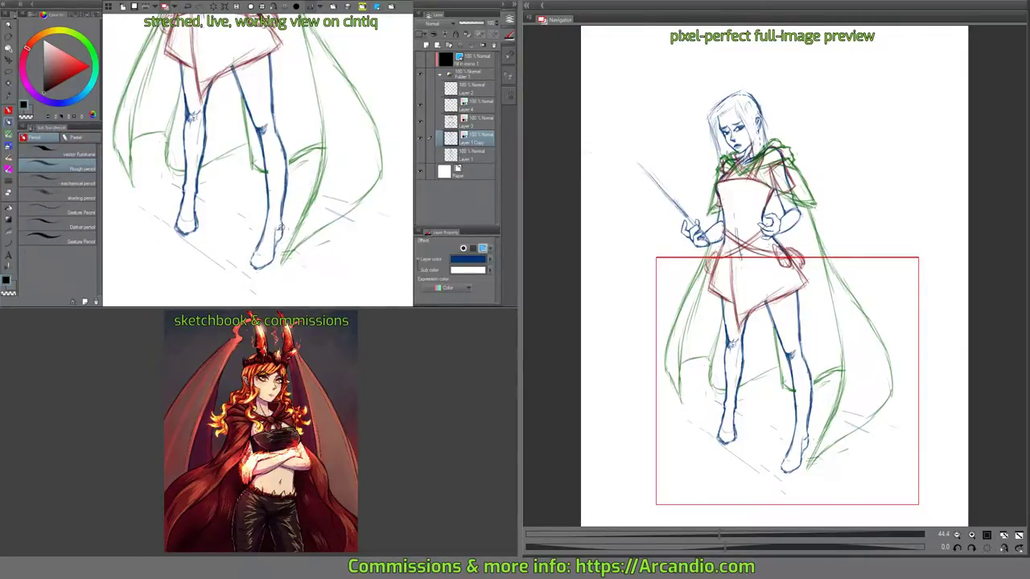
Erase and redraw the outer calf line of the figure's left leg.
{"action": "left_click_drag", "start_coordinate": [295, 177], "coordinate": [285, 203]}
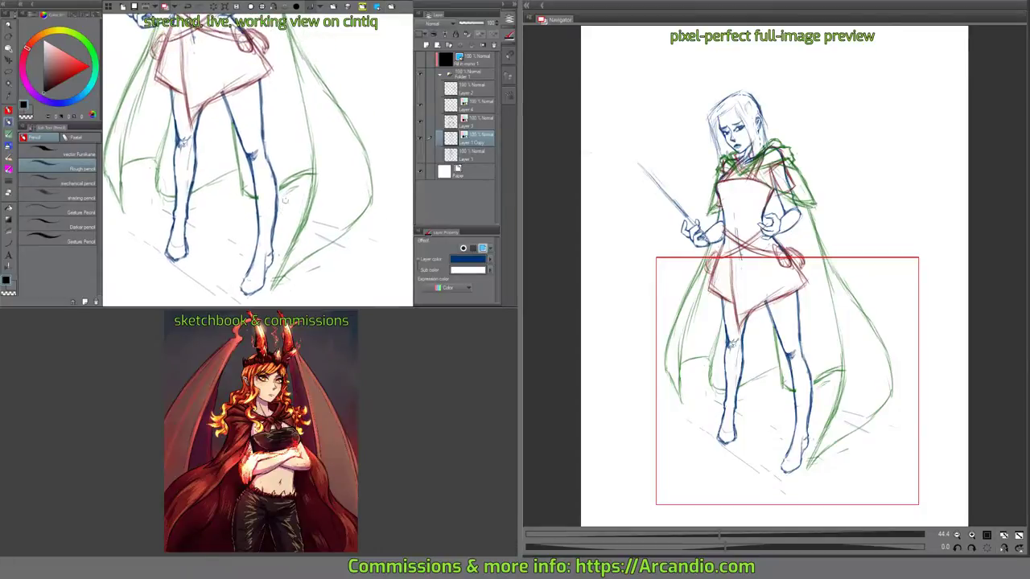
{"action": "key", "text": "e"}
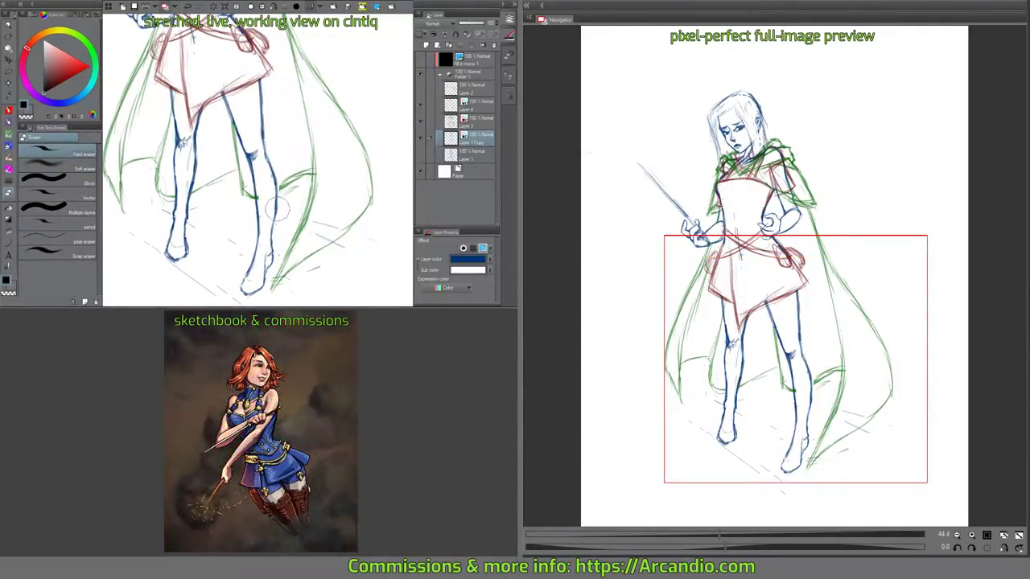
{"action": "key", "text": "p"}
{"action": "scroll", "coordinate": [261, 235], "scroll_direction": "down", "scroll_amount": 1}
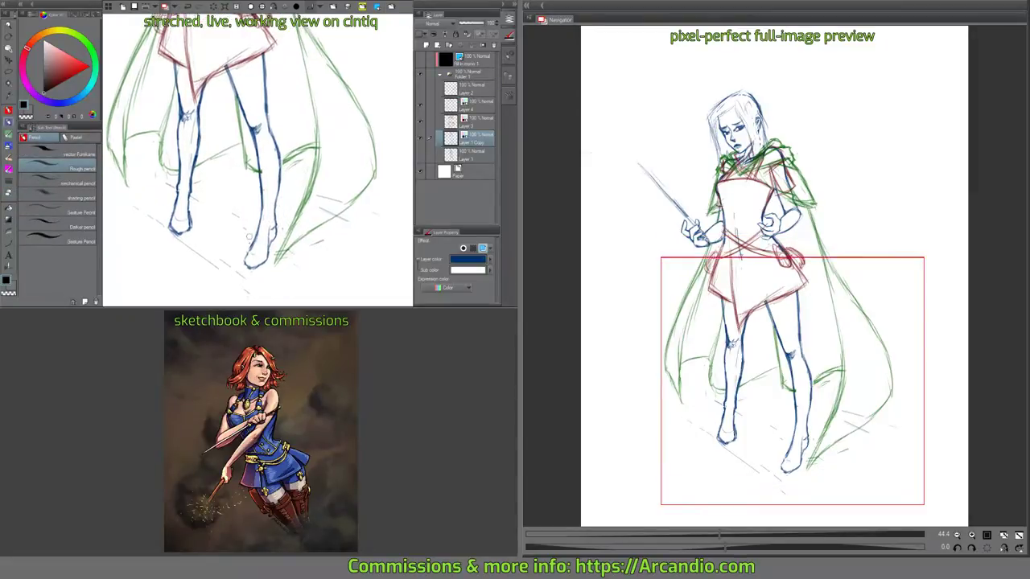
Lasso the figure's right leg from hip to ankle and reshape its thigh, knee and calf contours with a mesh transformation.
{"action": "mouse_move", "coordinate": [219, 184]}
{"action": "left_mouse_down"}
{"action": "mouse_move", "coordinate": [255, 226]}
{"action": "mouse_move", "coordinate": [261, 174]}
{"action": "mouse_move", "coordinate": [271, 210]}
{"action": "mouse_move", "coordinate": [243, 207]}
{"action": "left_mouse_up"}
{"action": "key", "text": "m"}
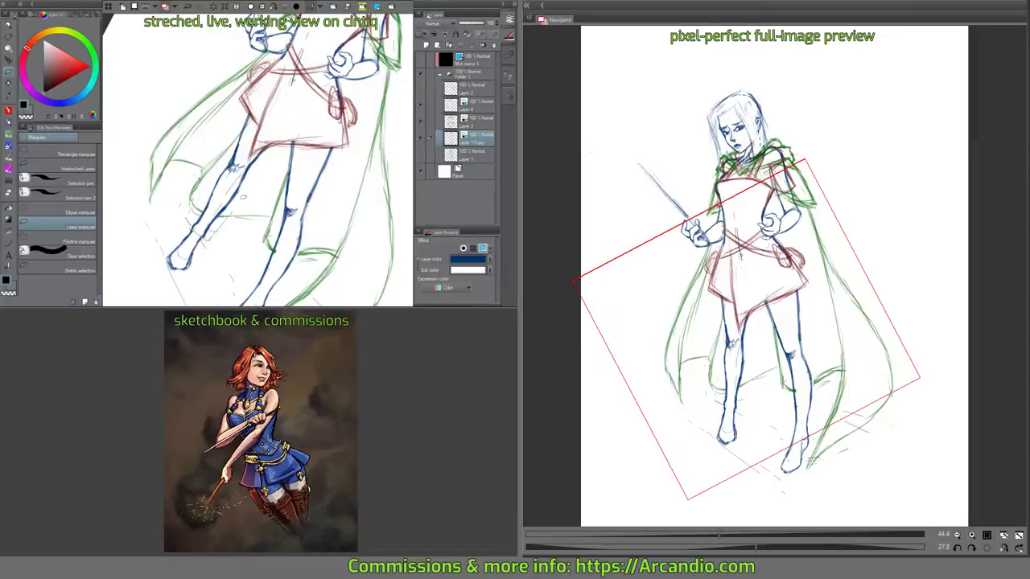
{"action": "left_click_drag", "start_coordinate": [256, 94], "coordinate": [190, 217]}
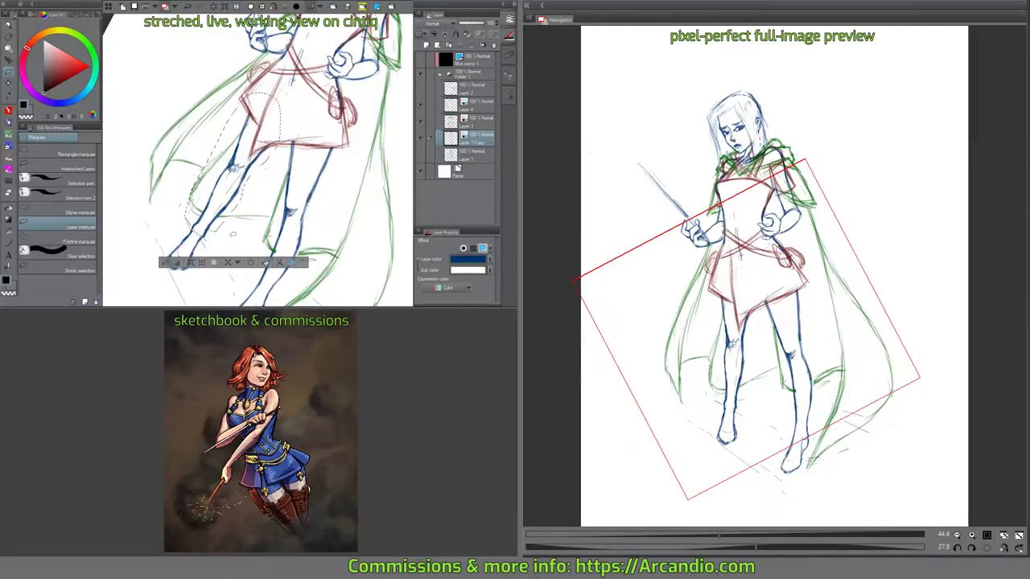
{"action": "left_click", "coordinate": [227, 262]}
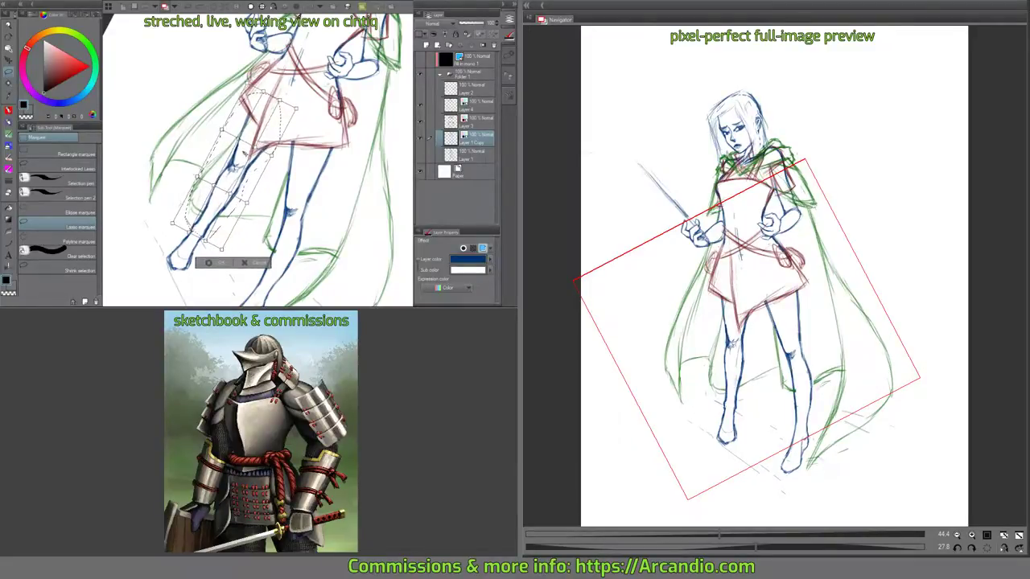
{"action": "left_click_drag", "start_coordinate": [241, 138], "coordinate": [235, 136]}
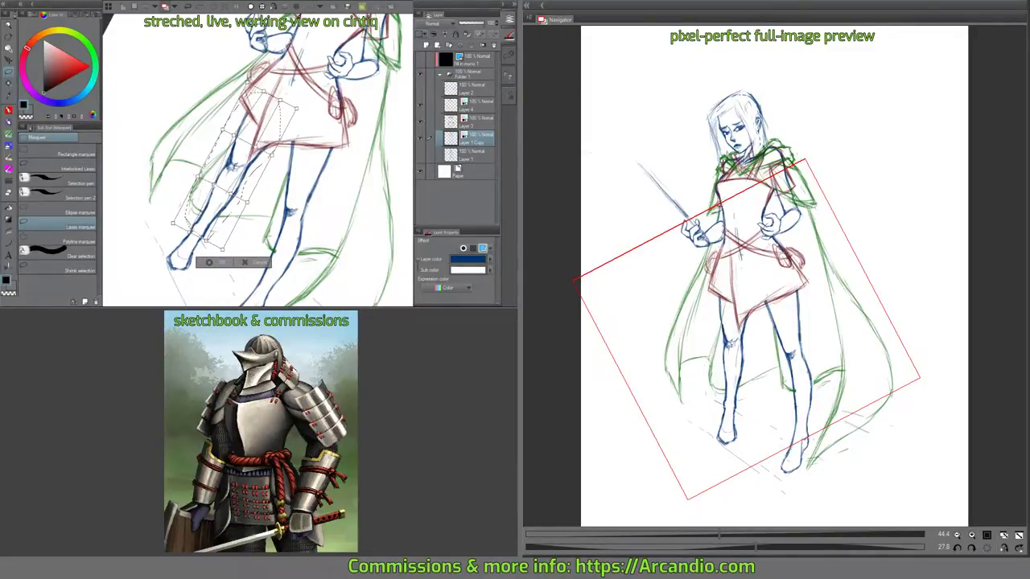
{"action": "left_click_drag", "start_coordinate": [228, 194], "coordinate": [227, 192]}
{"action": "left_click_drag", "start_coordinate": [256, 146], "coordinate": [268, 153]}
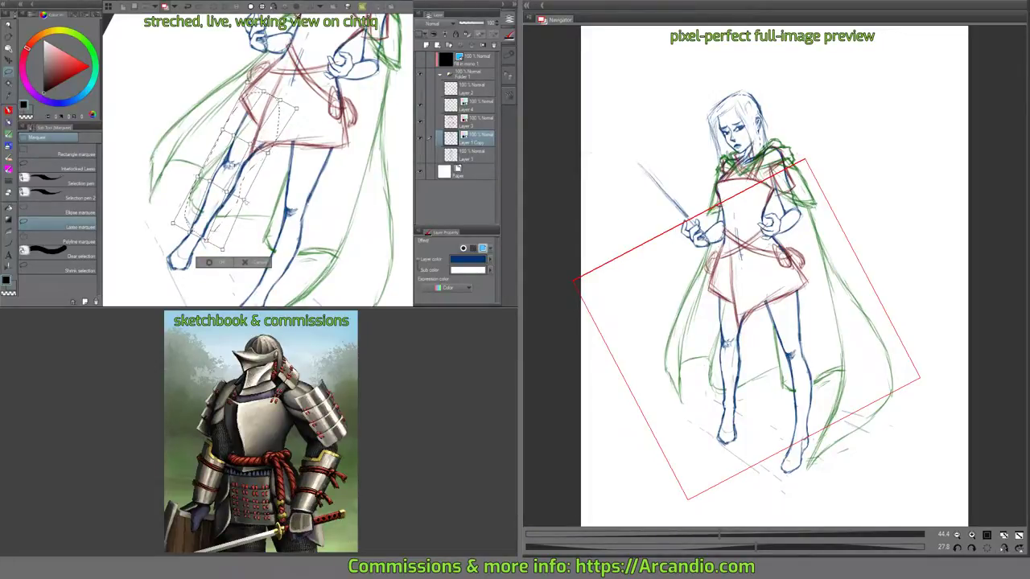
{"action": "left_click_drag", "start_coordinate": [244, 200], "coordinate": [242, 198]}
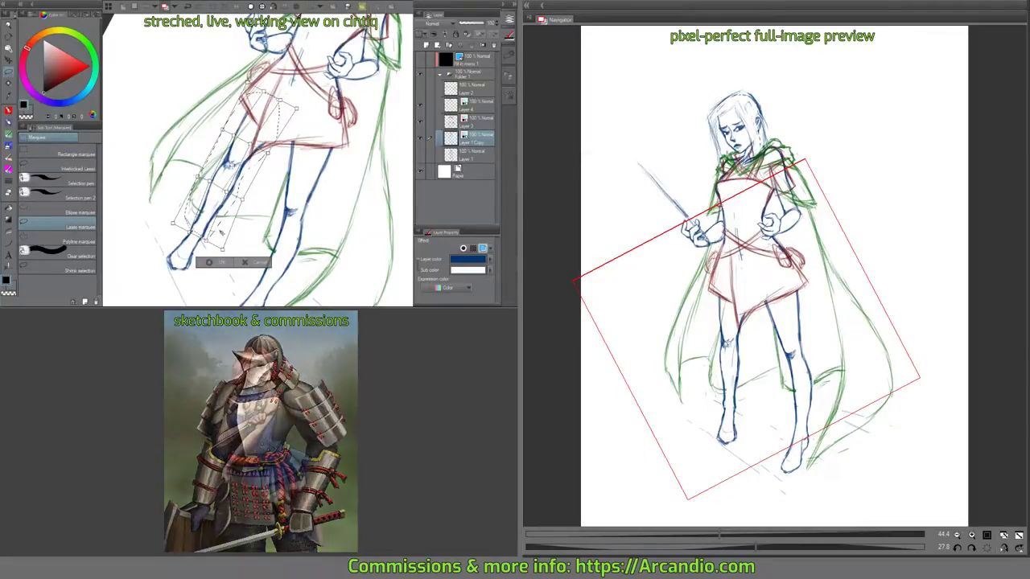
{"action": "left_click", "coordinate": [216, 263]}
{"action": "left_click_drag", "start_coordinate": [257, 201], "coordinate": [291, 150]}
{"action": "key", "text": "ctrl+d"}
{"action": "left_click_drag", "start_coordinate": [185, 83], "coordinate": [195, 81]}
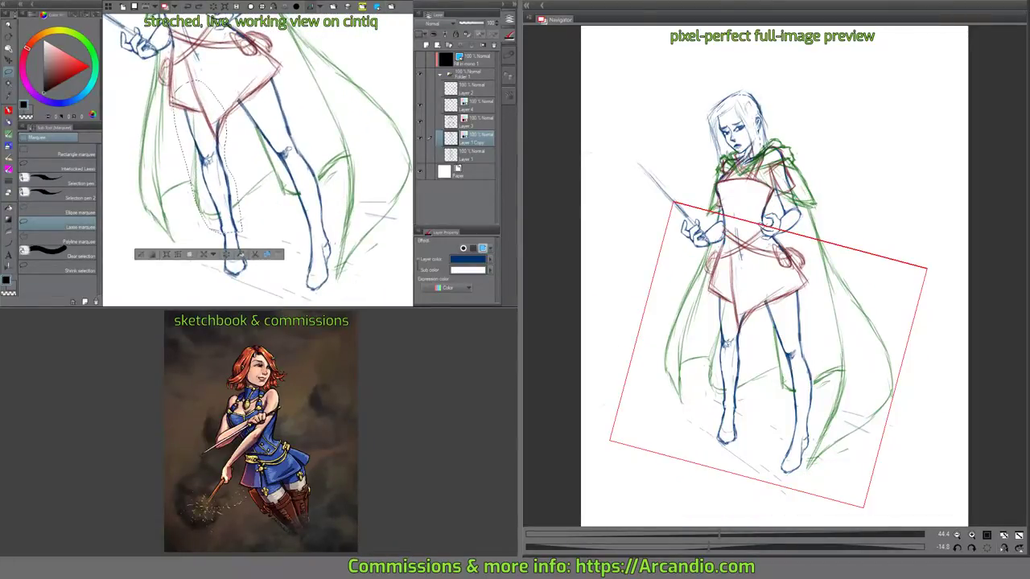
{"action": "key", "text": "ctrl+d"}
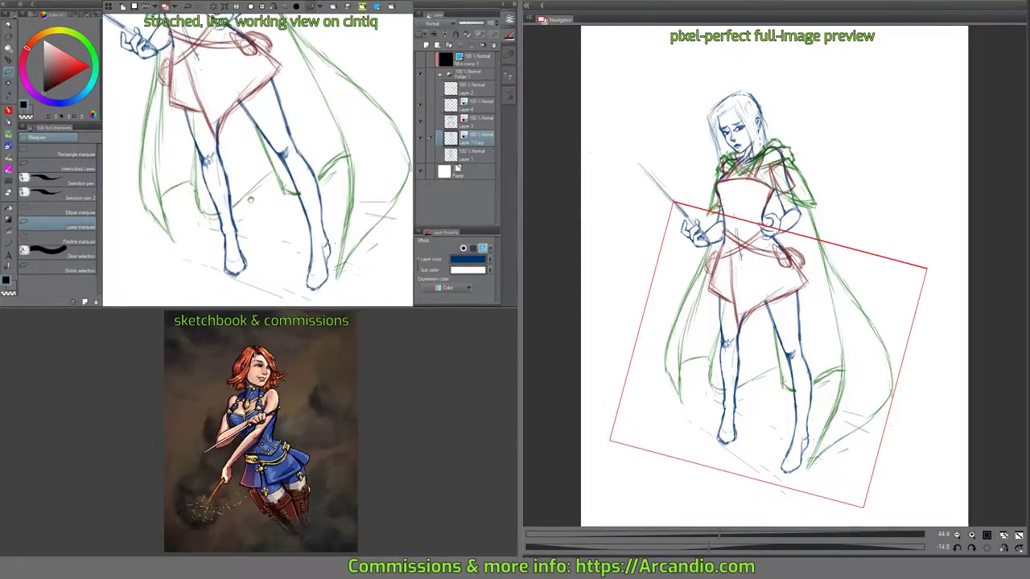
Redraw the figure's right foot with the toes angled outward, erasing the old foot lines.
{"action": "mouse_move", "coordinate": [251, 200]}
{"action": "left_mouse_down"}
{"action": "mouse_move", "coordinate": [254, 168]}
{"action": "mouse_move", "coordinate": [302, 167]}
{"action": "mouse_move", "coordinate": [300, 182]}
{"action": "mouse_move", "coordinate": [251, 175]}
{"action": "mouse_move", "coordinate": [262, 186]}
{"action": "mouse_move", "coordinate": [249, 177]}
{"action": "mouse_move", "coordinate": [257, 167]}
{"action": "mouse_move", "coordinate": [286, 193]}
{"action": "mouse_move", "coordinate": [245, 194]}
{"action": "left_mouse_up"}
{"action": "key", "text": "p"}
{"action": "key", "text": "p"}
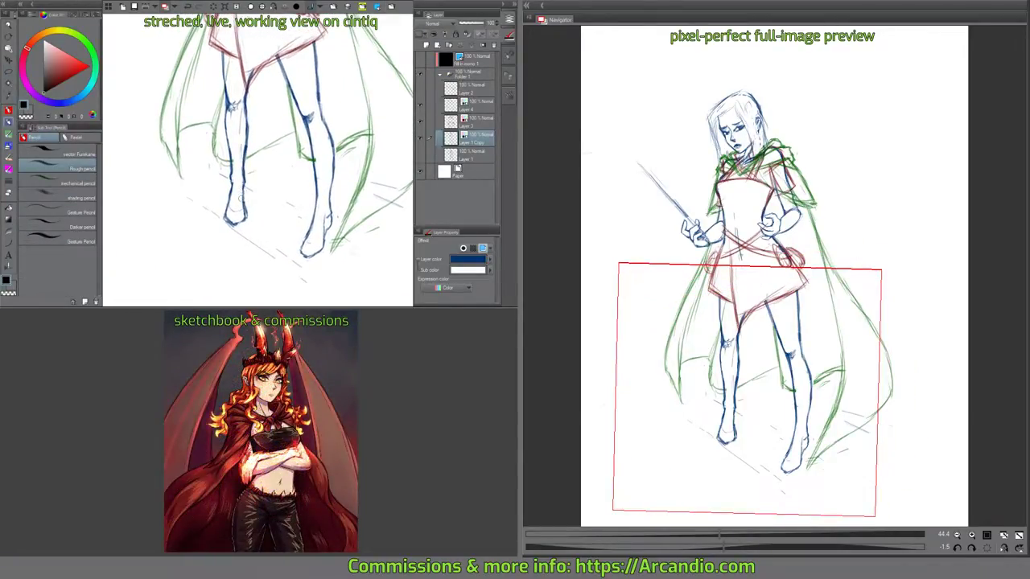
{"action": "left_click_drag", "start_coordinate": [231, 183], "coordinate": [220, 207]}
{"action": "left_click_drag", "start_coordinate": [244, 202], "coordinate": [237, 215]}
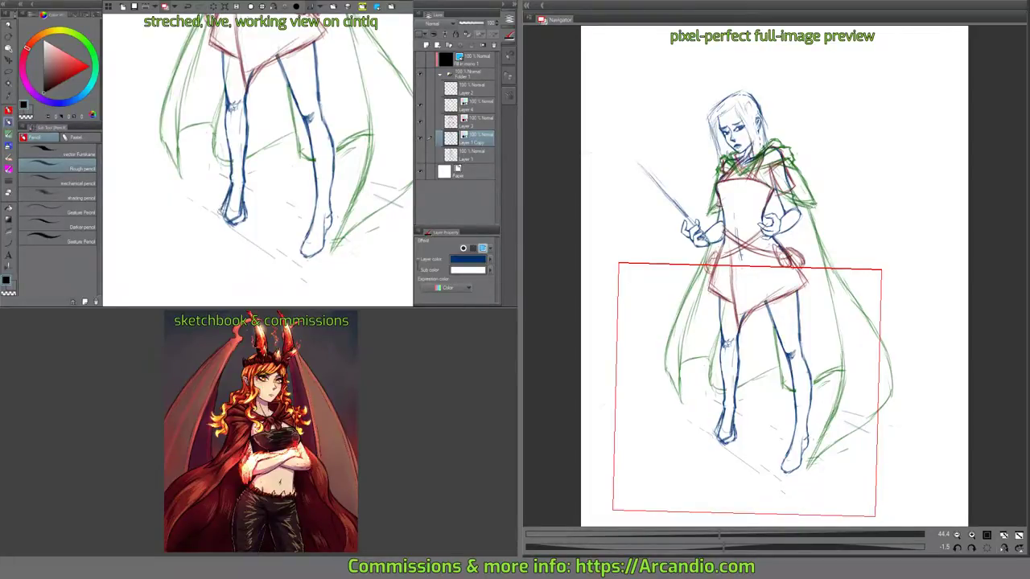
{"action": "key", "text": "e"}
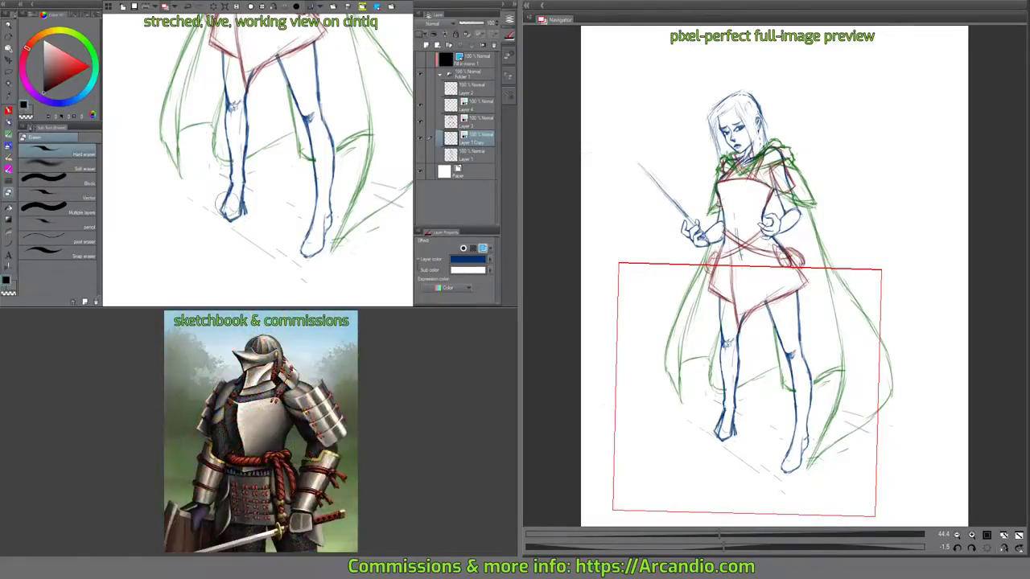
{"action": "mouse_move", "coordinate": [228, 194]}
{"action": "left_mouse_down"}
{"action": "mouse_move", "coordinate": [229, 208]}
{"action": "mouse_move", "coordinate": [245, 220]}
{"action": "mouse_move", "coordinate": [248, 211]}
{"action": "left_mouse_up"}
{"action": "key", "text": "p"}
Draw the heel and ankle contour of the figure's right foot and trim the excess lines along its inner edge.
{"action": "mouse_move", "coordinate": [268, 159]}
{"action": "left_mouse_down"}
{"action": "mouse_move", "coordinate": [246, 191]}
{"action": "mouse_move", "coordinate": [206, 176]}
{"action": "mouse_move", "coordinate": [255, 198]}
{"action": "left_mouse_up"}
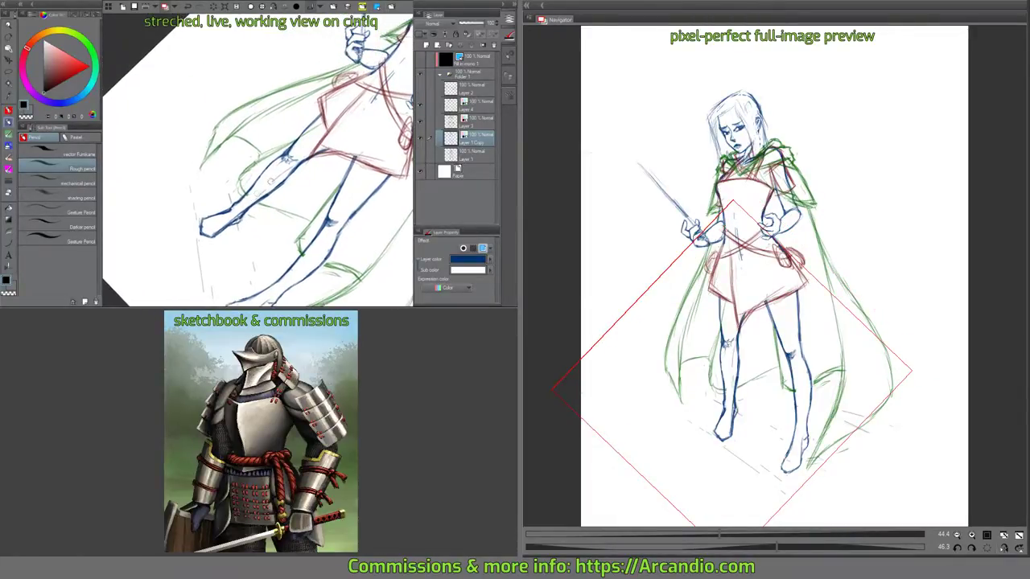
{"action": "left_click_drag", "start_coordinate": [327, 180], "coordinate": [311, 115]}
{"action": "mouse_move", "coordinate": [300, 151]}
{"action": "left_mouse_down"}
{"action": "mouse_move", "coordinate": [297, 137]}
{"action": "mouse_move", "coordinate": [305, 197]}
{"action": "mouse_move", "coordinate": [293, 175]}
{"action": "mouse_move", "coordinate": [298, 191]}
{"action": "left_mouse_up"}
{"action": "key", "text": "e"}
{"action": "key", "text": "p"}
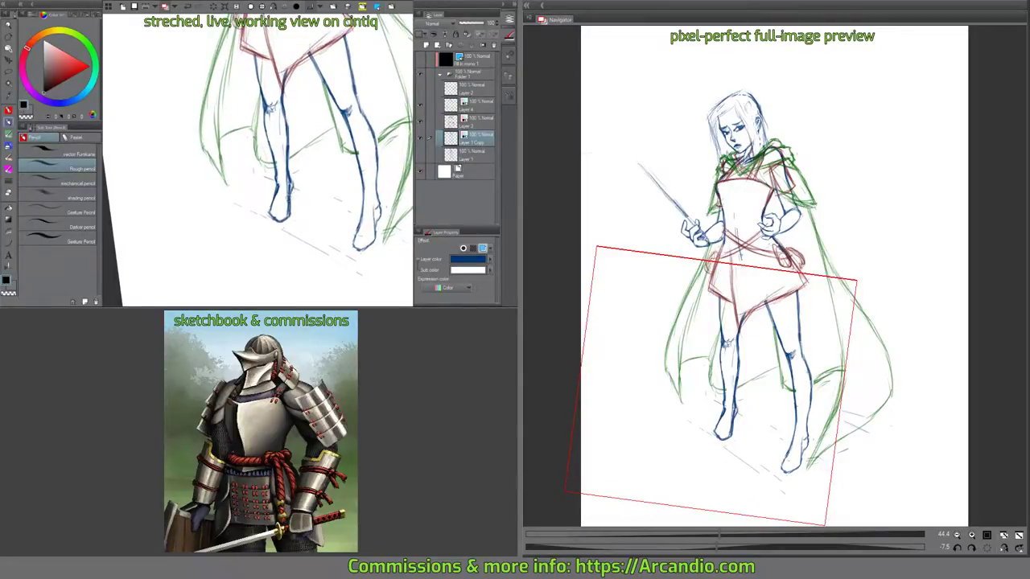
{"action": "key", "text": "e"}
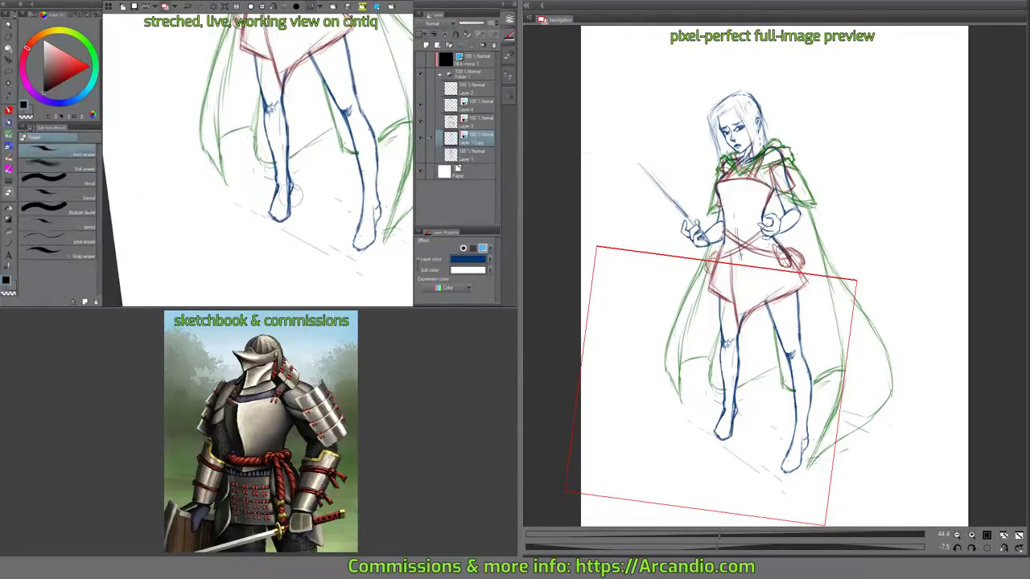
{"action": "left_click_drag", "start_coordinate": [288, 196], "coordinate": [278, 214]}
{"action": "key", "text": "p"}
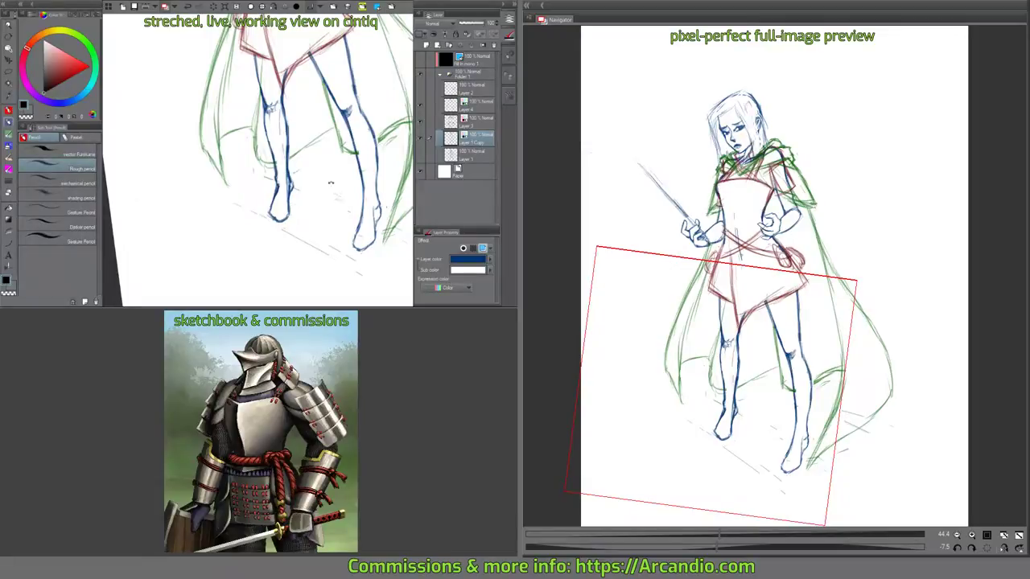
Save the drawing.
{"action": "left_click_drag", "start_coordinate": [331, 183], "coordinate": [319, 131]}
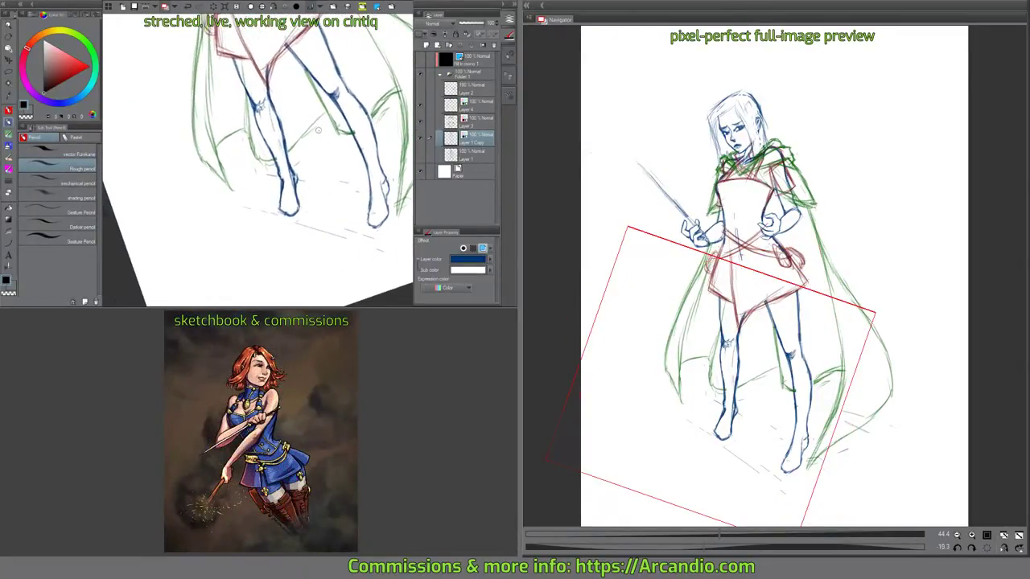
{"action": "left_click_drag", "start_coordinate": [317, 181], "coordinate": [302, 162]}
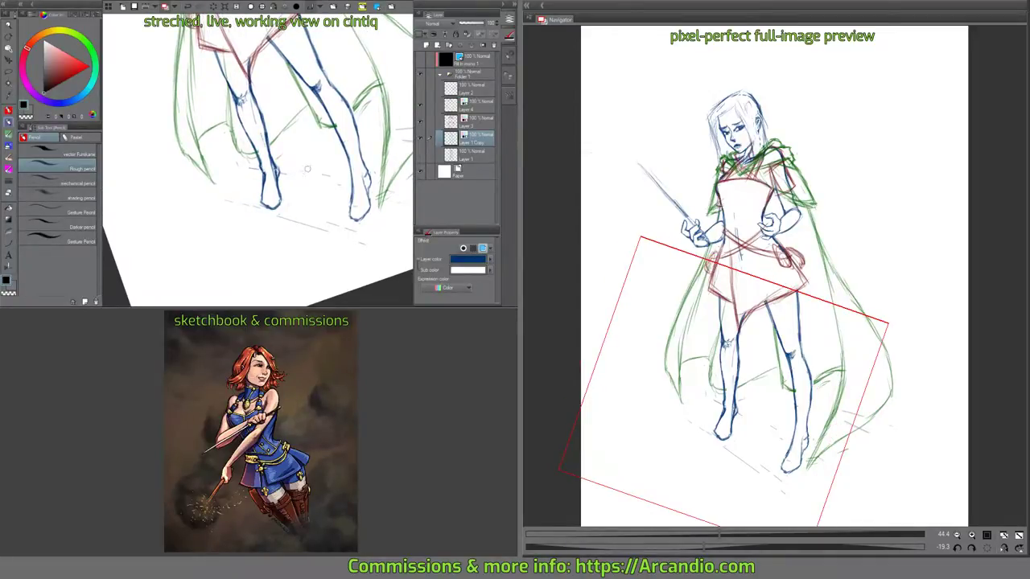
{"action": "left_click_drag", "start_coordinate": [315, 185], "coordinate": [271, 187]}
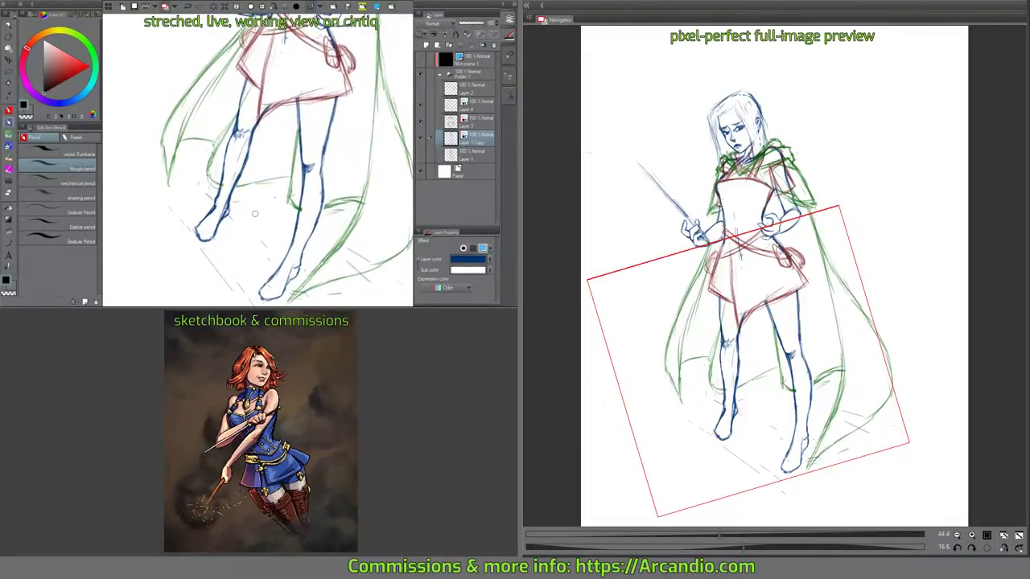
{"action": "key", "text": "ctrl+s"}
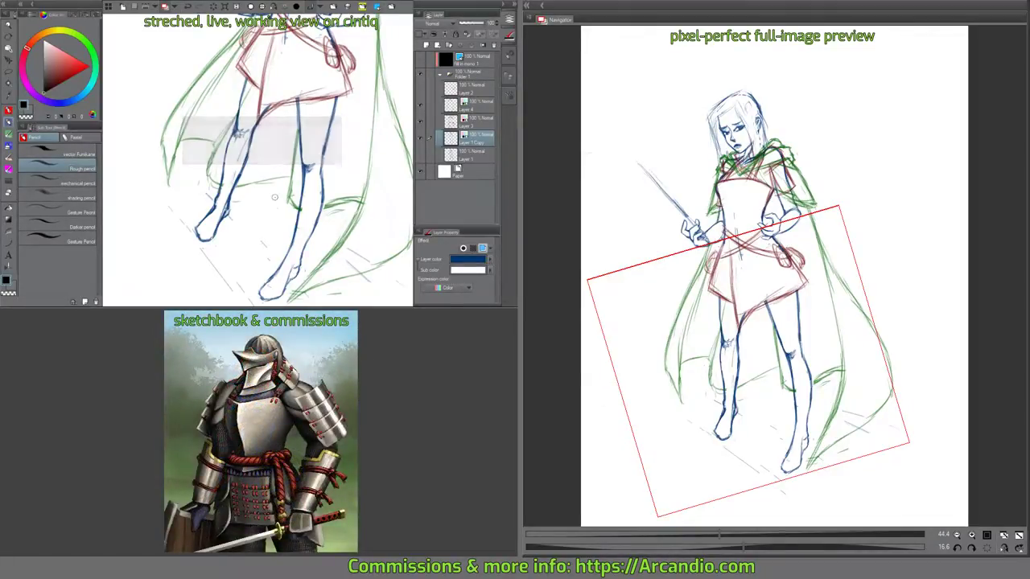
Erase and redraw the outer ankle and instep line of the figure's right foot.
{"action": "left_click_drag", "start_coordinate": [338, 179], "coordinate": [331, 153]}
{"action": "mouse_move", "coordinate": [270, 224]}
{"action": "left_mouse_down"}
{"action": "mouse_move", "coordinate": [280, 195]}
{"action": "mouse_move", "coordinate": [236, 198]}
{"action": "left_mouse_up"}
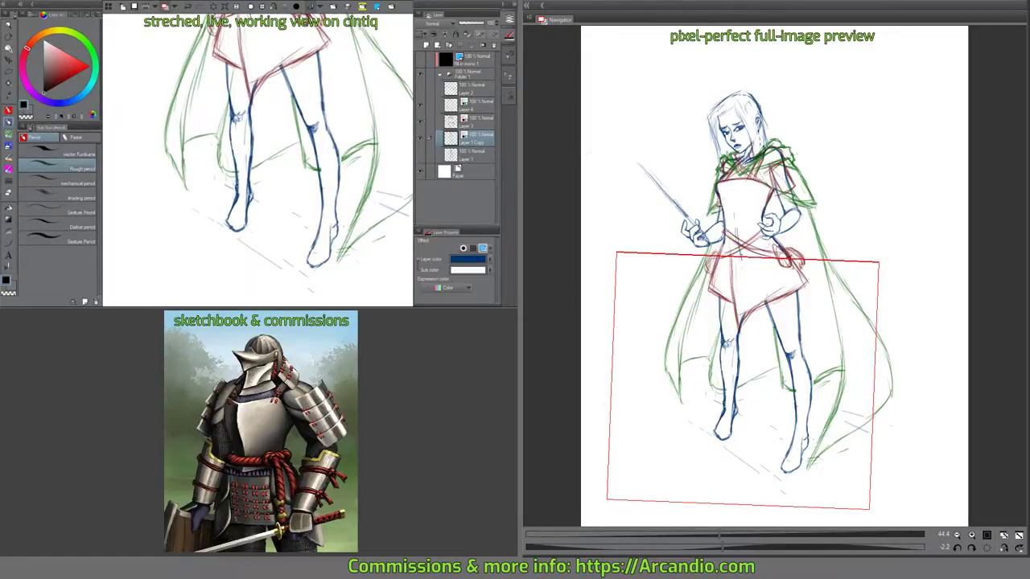
{"action": "key", "text": "e"}
{"action": "mouse_move", "coordinate": [233, 169]}
{"action": "left_mouse_down"}
{"action": "mouse_move", "coordinate": [231, 228]}
{"action": "mouse_move", "coordinate": [225, 217]}
{"action": "left_mouse_up"}
{"action": "key", "text": "p"}
{"action": "key", "text": "e"}
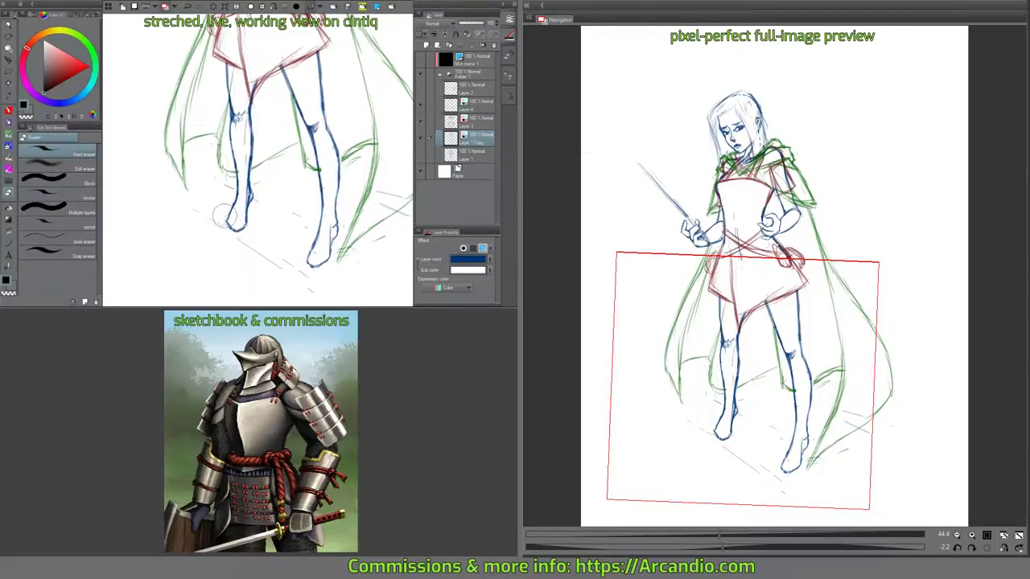
{"action": "key", "text": "p"}
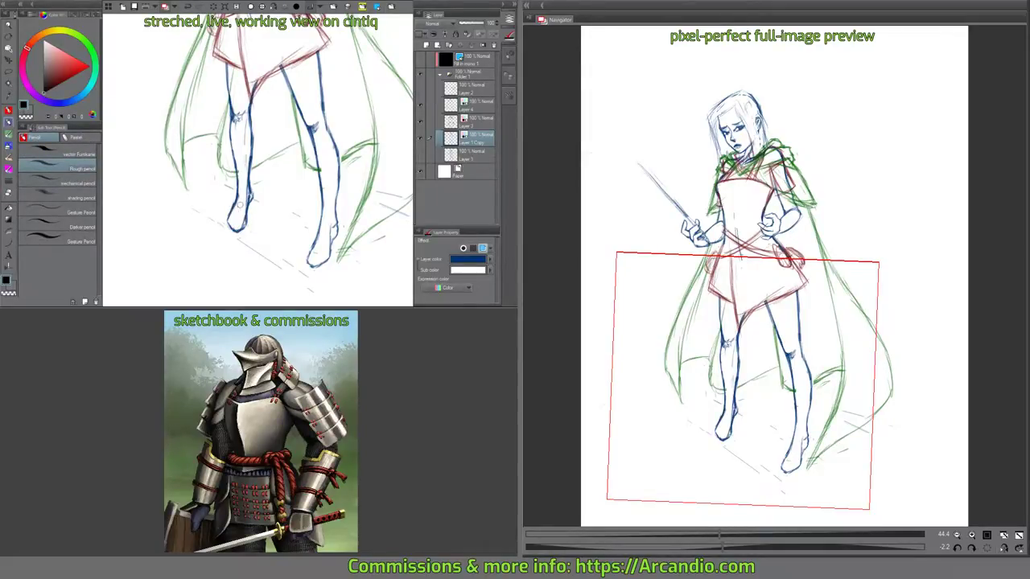
Erase the toe and inner edge of the figure's right foot and redraw them as a narrower, angled tip.
{"action": "key", "text": "e"}
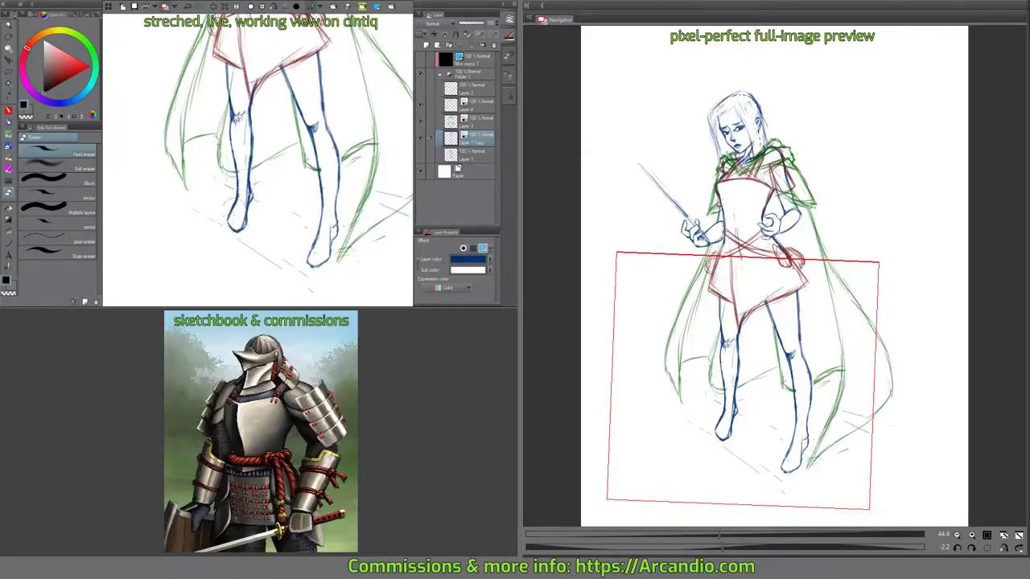
{"action": "mouse_move", "coordinate": [228, 224]}
{"action": "left_mouse_down"}
{"action": "mouse_move", "coordinate": [235, 232]}
{"action": "mouse_move", "coordinate": [246, 195]}
{"action": "left_mouse_up"}
{"action": "key", "text": "p"}
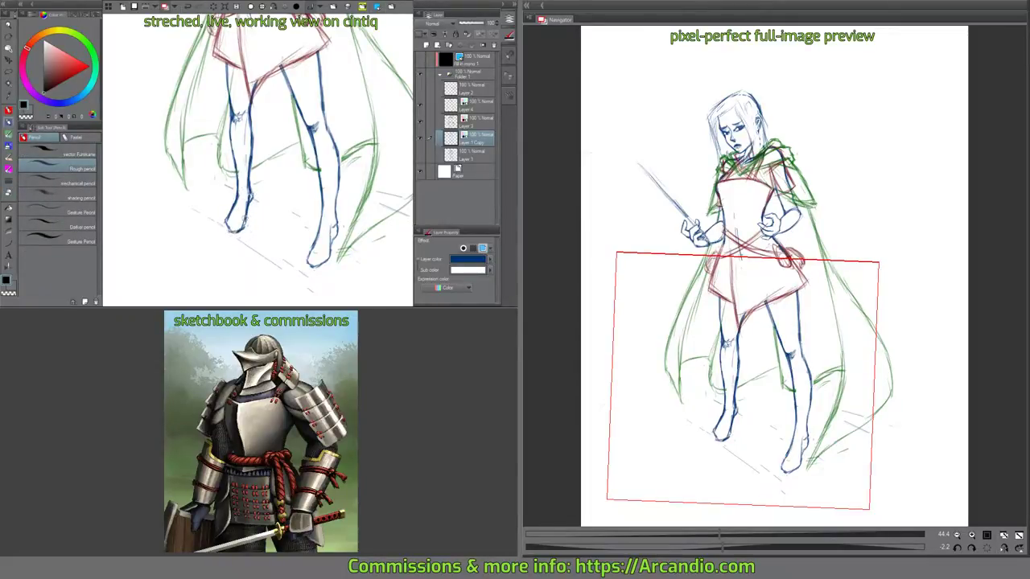
{"action": "left_click_drag", "start_coordinate": [228, 228], "coordinate": [235, 234]}
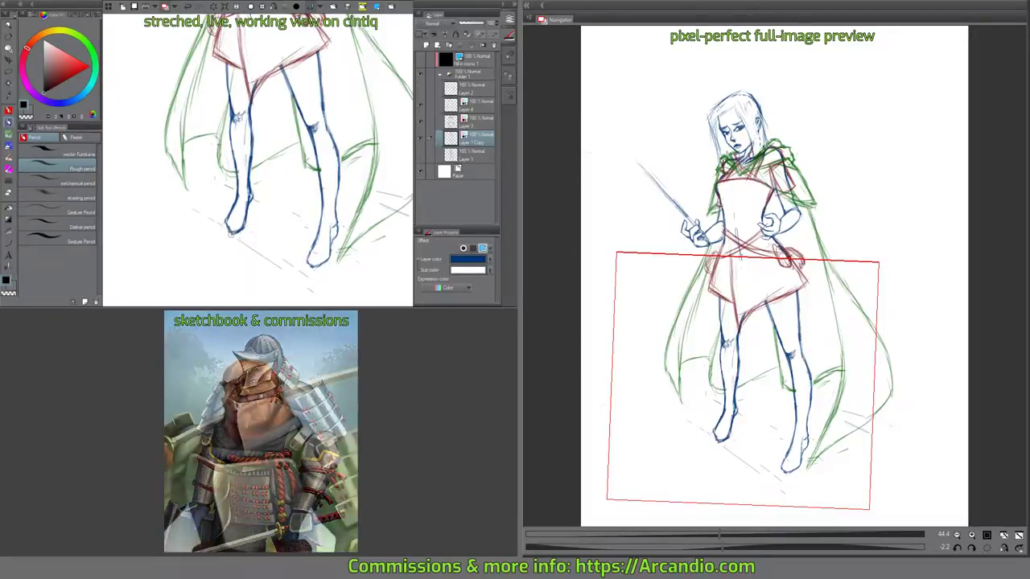
Clean up the sole of the figure's right foot and touch up the line at its toes.
{"action": "mouse_move", "coordinate": [326, 166]}
{"action": "left_mouse_down"}
{"action": "mouse_move", "coordinate": [317, 156]}
{"action": "mouse_move", "coordinate": [324, 170]}
{"action": "mouse_move", "coordinate": [304, 177]}
{"action": "mouse_move", "coordinate": [294, 197]}
{"action": "left_mouse_up"}
{"action": "key", "text": "e"}
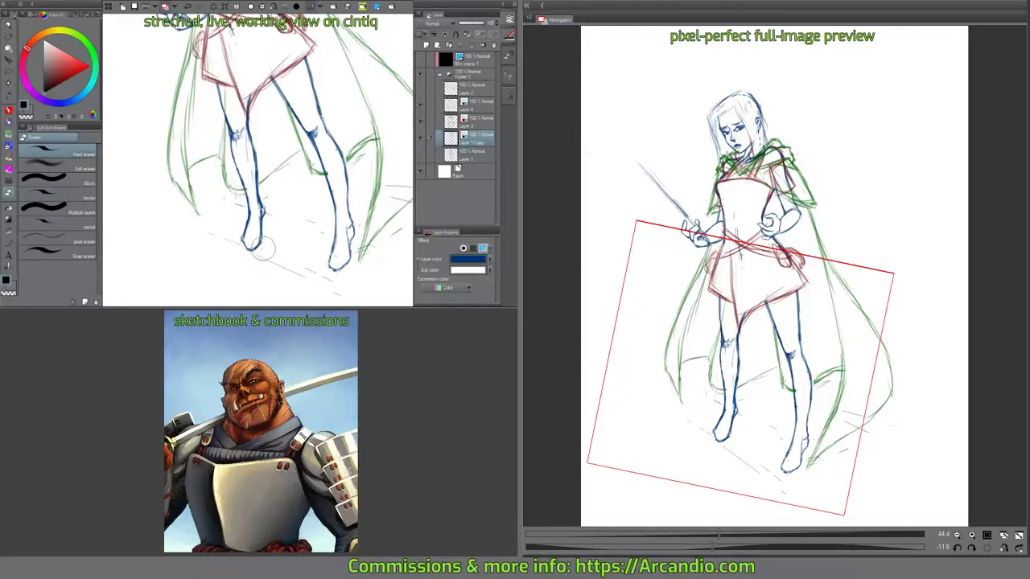
{"action": "key", "text": "p"}
{"action": "mouse_move", "coordinate": [320, 178]}
{"action": "left_mouse_down"}
{"action": "mouse_move", "coordinate": [310, 165]}
{"action": "mouse_move", "coordinate": [310, 198]}
{"action": "left_mouse_up"}
{"action": "mouse_move", "coordinate": [219, 222]}
{"action": "left_mouse_down"}
{"action": "mouse_move", "coordinate": [234, 213]}
{"action": "mouse_move", "coordinate": [221, 217]}
{"action": "left_mouse_up"}
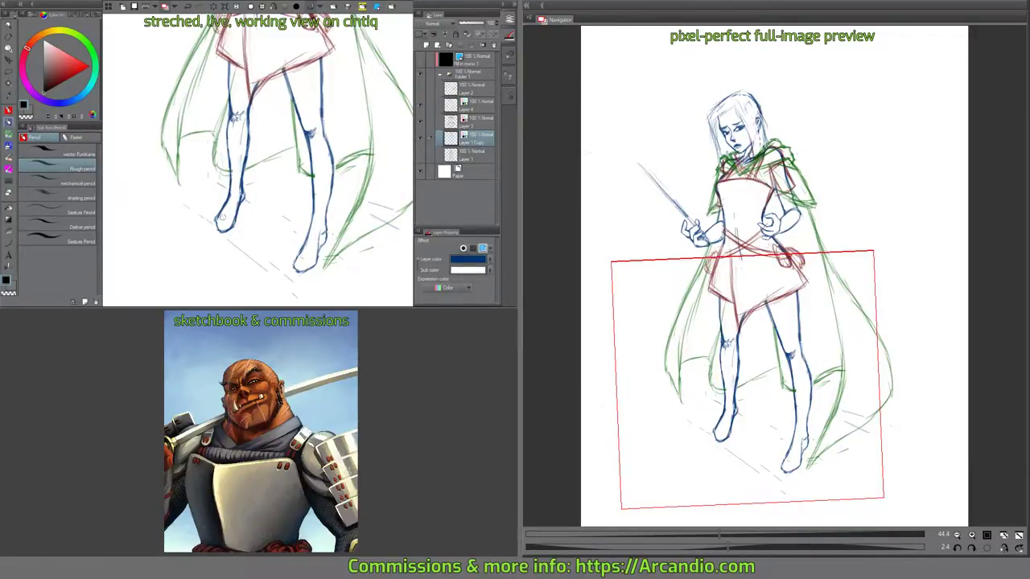
Touch up the instep line of the figure's left foot with the eraser and pencil.
{"action": "left_click_drag", "start_coordinate": [296, 203], "coordinate": [296, 165]}
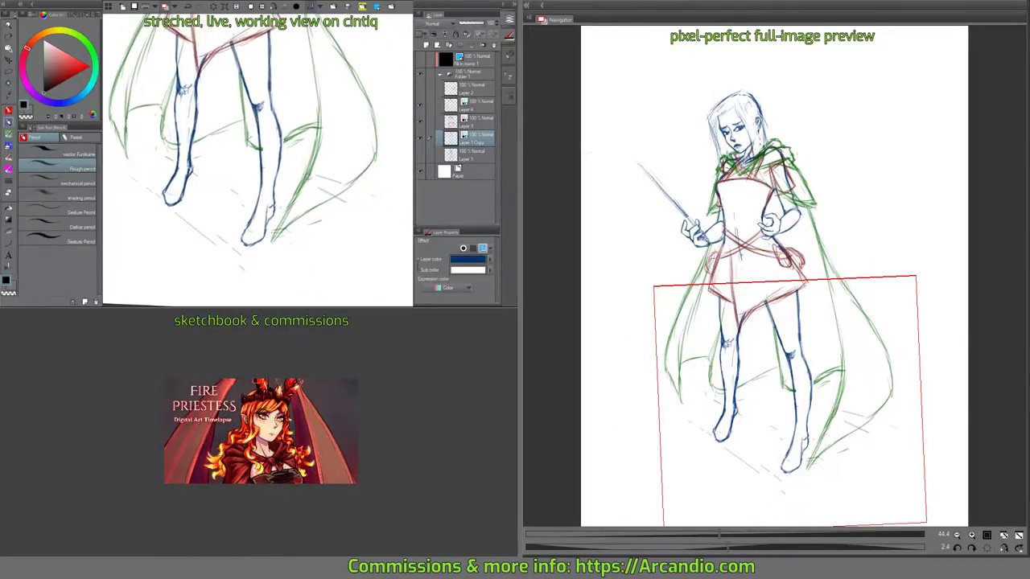
{"action": "key", "text": "e"}
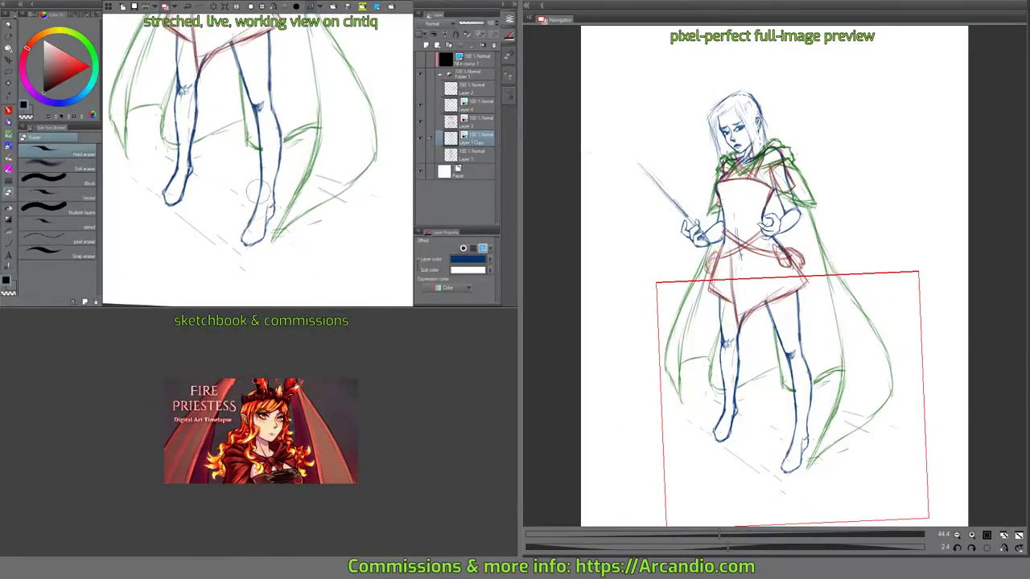
{"action": "key", "text": "p"}
{"action": "mouse_move", "coordinate": [259, 127]}
{"action": "left_mouse_down"}
{"action": "mouse_move", "coordinate": [280, 194]}
{"action": "mouse_move", "coordinate": [291, 183]}
{"action": "left_mouse_up"}
{"action": "left_click_drag", "start_coordinate": [299, 148], "coordinate": [322, 206]}
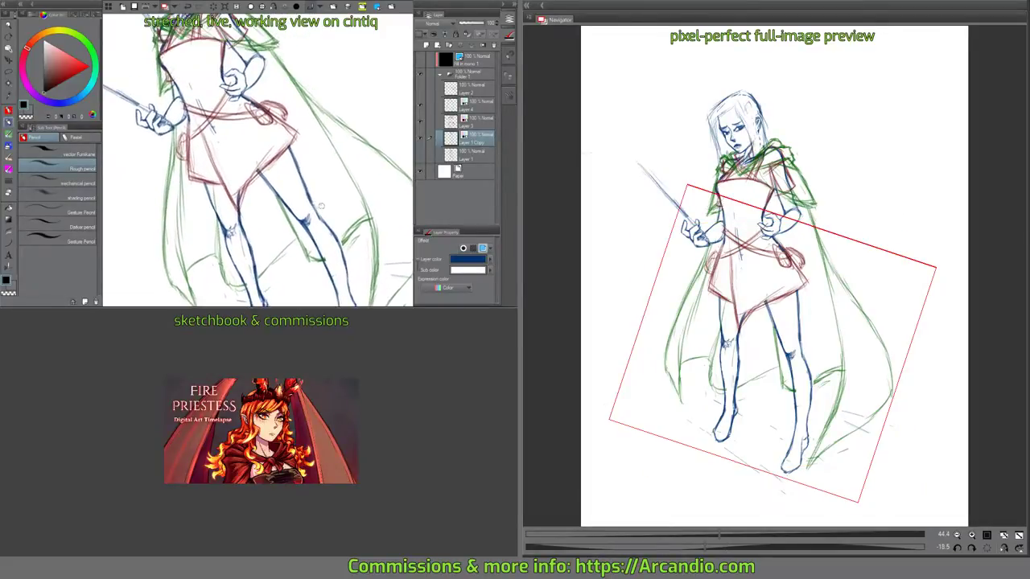
{"action": "left_click_drag", "start_coordinate": [322, 149], "coordinate": [351, 172]}
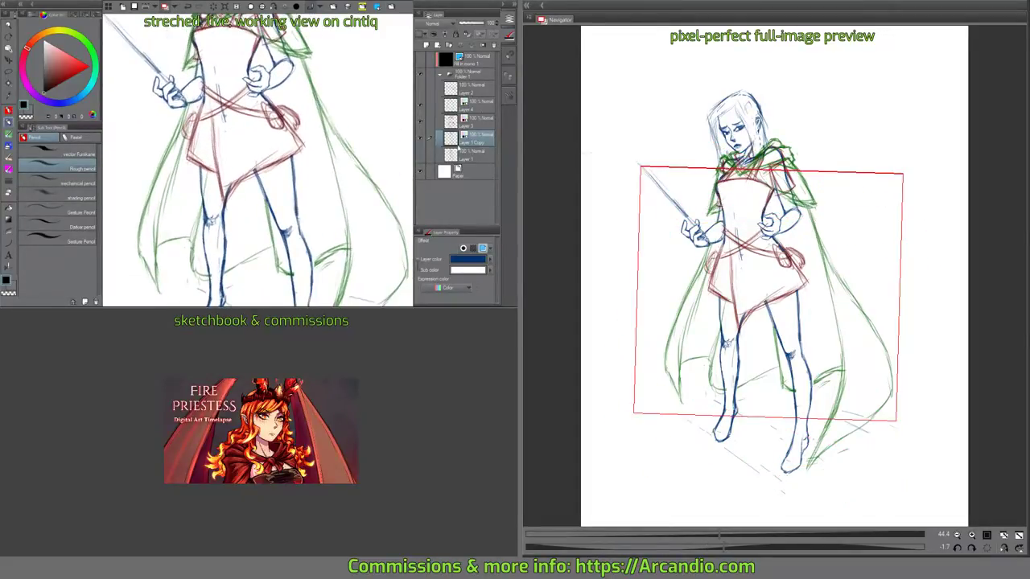
Make the red clothing layer, Layer 3, the active layer.
{"action": "left_click", "coordinate": [454, 154]}
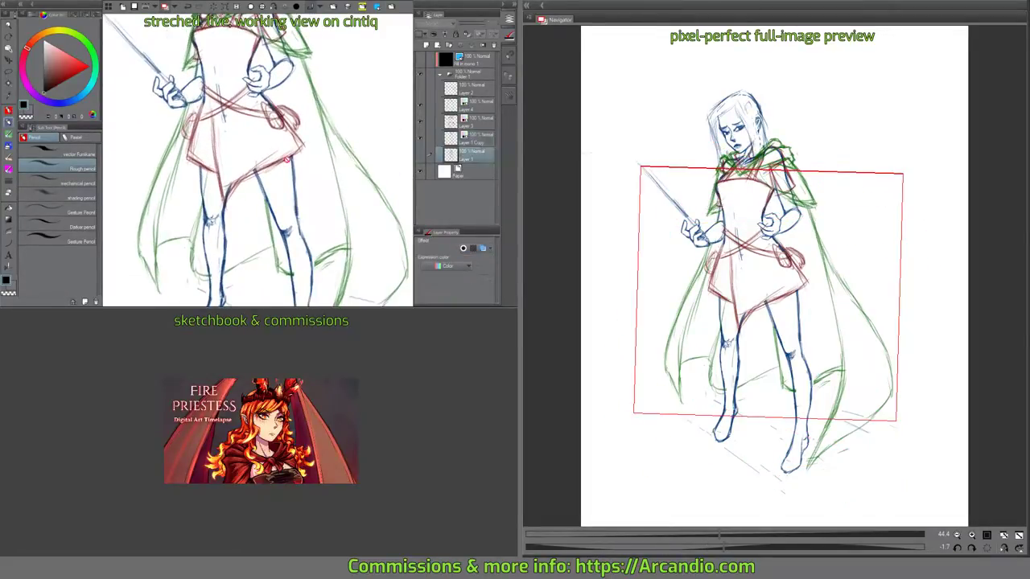
{"action": "left_click", "coordinate": [477, 105]}
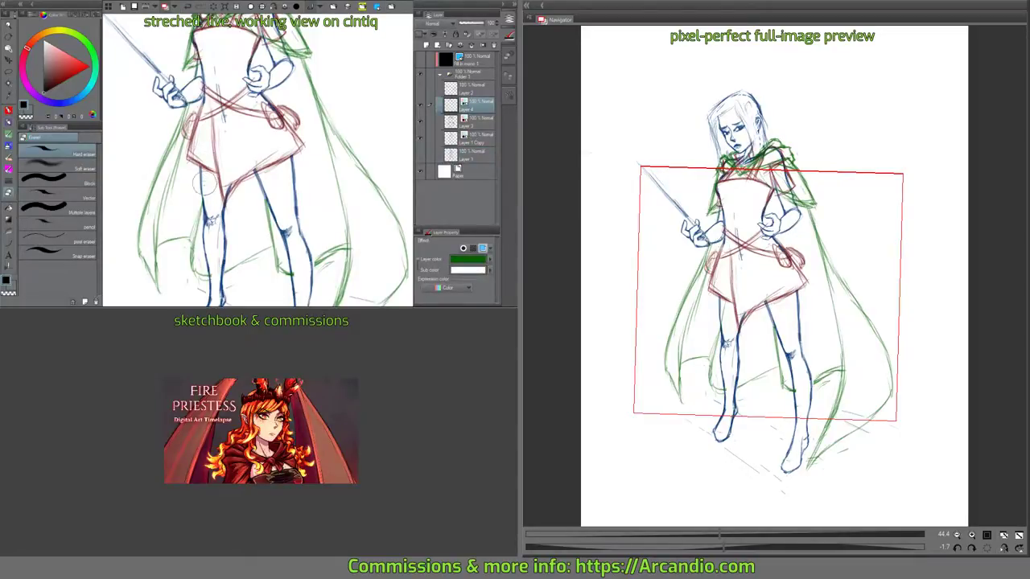
{"action": "left_click_drag", "start_coordinate": [244, 153], "coordinate": [233, 232]}
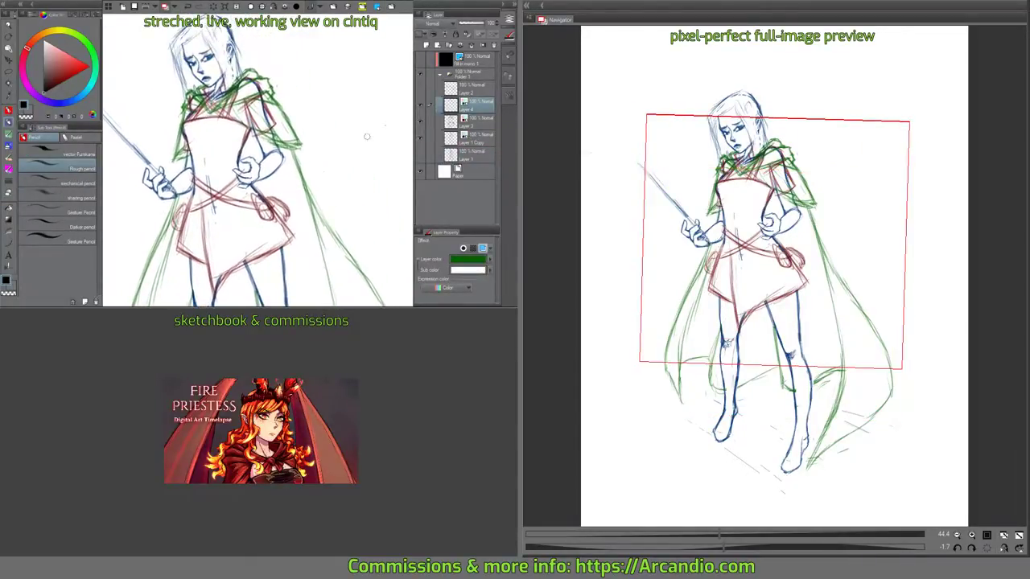
{"action": "left_click", "coordinate": [474, 127]}
{"action": "mouse_move", "coordinate": [333, 149]}
{"action": "left_mouse_down"}
{"action": "mouse_move", "coordinate": [325, 140]}
{"action": "mouse_move", "coordinate": [337, 177]}
{"action": "mouse_move", "coordinate": [332, 143]}
{"action": "left_mouse_up"}
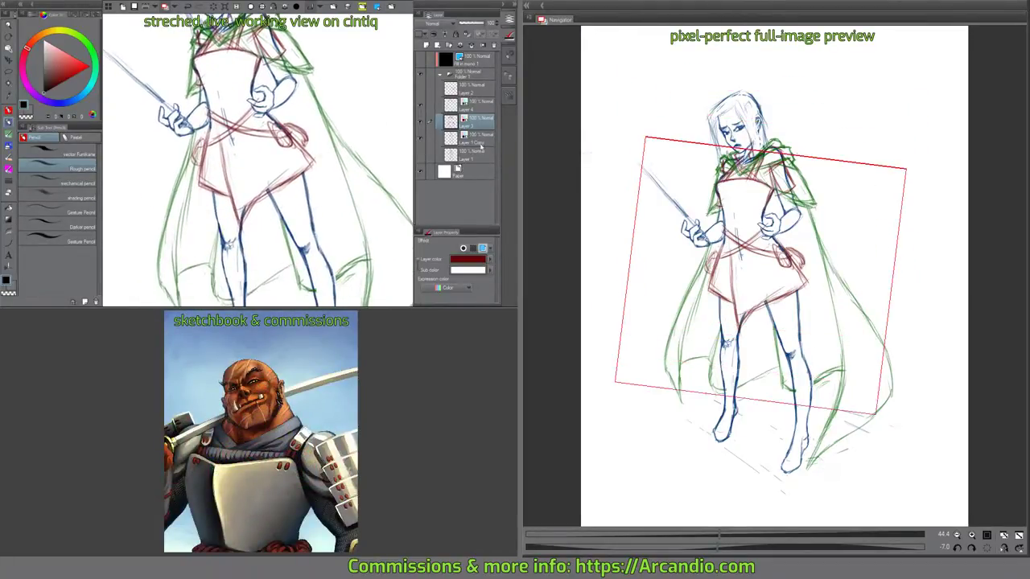
Touch up the lower folds of the green cape beside the figure's left leg on Layer 4.
{"action": "left_click", "coordinate": [473, 105]}
{"action": "mouse_move", "coordinate": [329, 249]}
{"action": "left_mouse_down"}
{"action": "mouse_move", "coordinate": [324, 199]}
{"action": "mouse_move", "coordinate": [303, 179]}
{"action": "left_mouse_up"}
{"action": "key", "text": "e"}
{"action": "left_click_drag", "start_coordinate": [280, 214], "coordinate": [295, 230]}
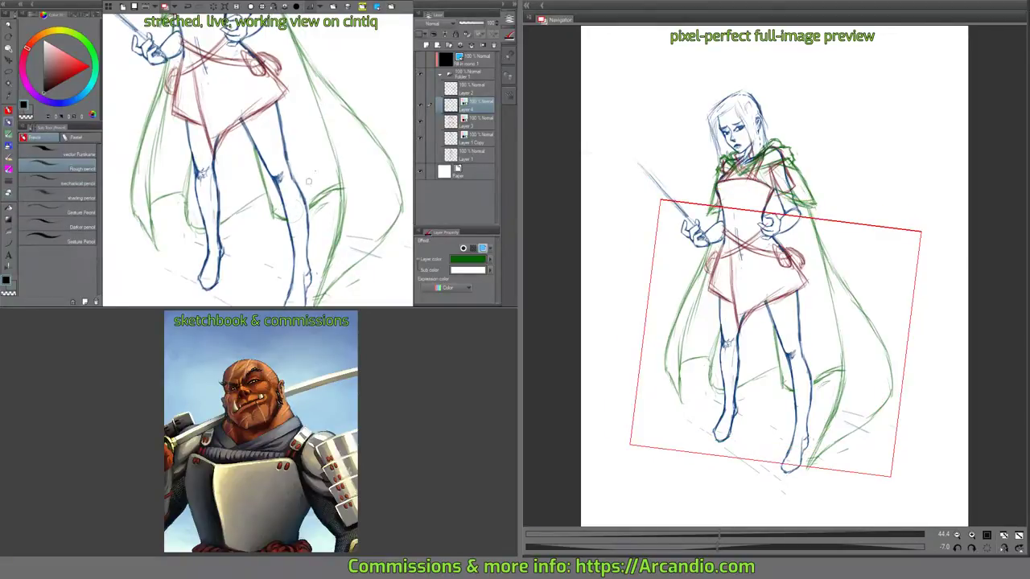
{"action": "left_click_drag", "start_coordinate": [321, 159], "coordinate": [315, 115]}
{"action": "left_click_drag", "start_coordinate": [342, 176], "coordinate": [338, 167]}
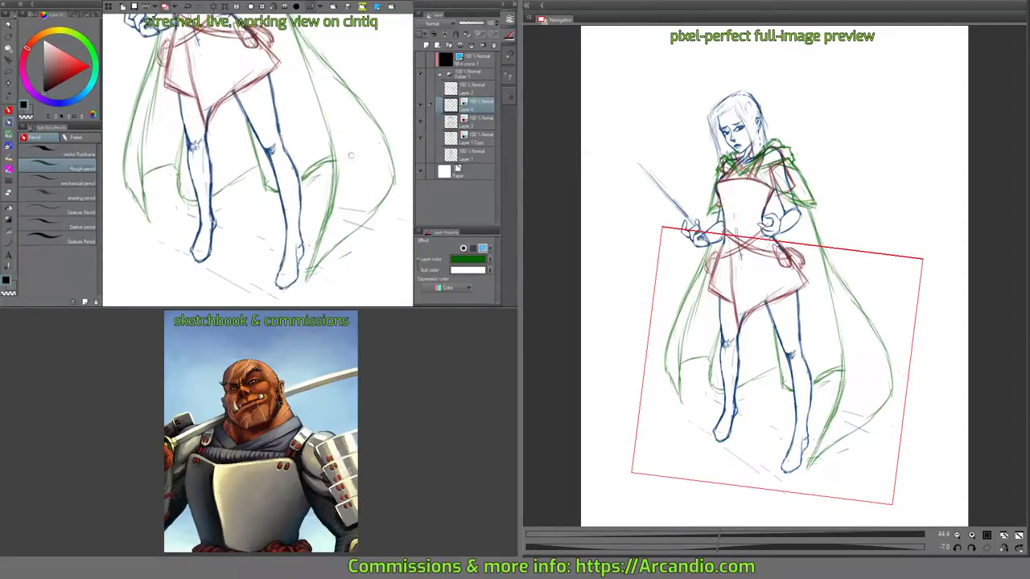
{"action": "left_click_drag", "start_coordinate": [306, 236], "coordinate": [306, 229]}
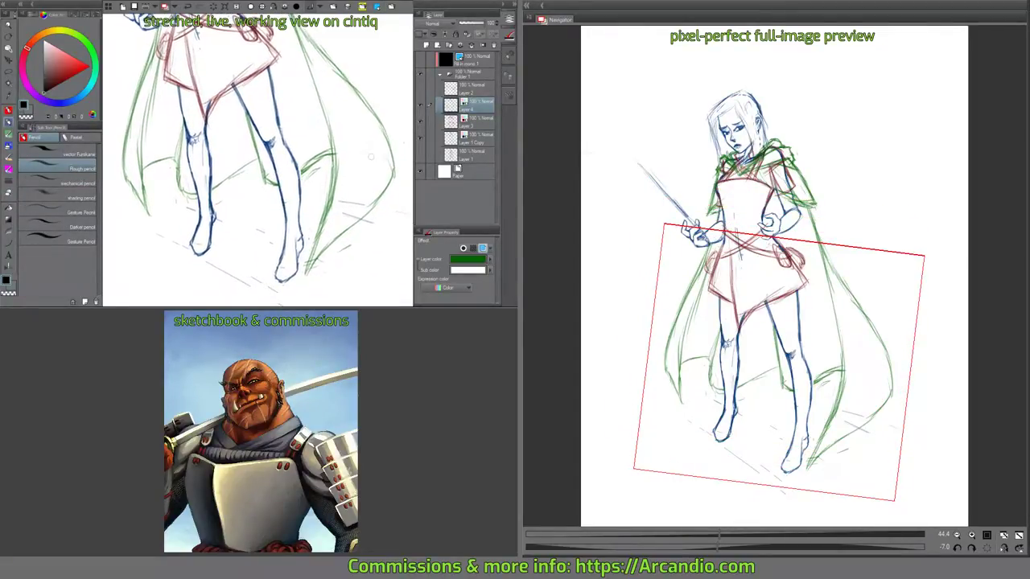
Clean up the blue upper-leg lines near the tunic's front point on Layer 1 Copy with the eraser and pencil.
{"action": "left_click", "coordinate": [473, 139]}
{"action": "left_click_drag", "start_coordinate": [290, 181], "coordinate": [337, 248]}
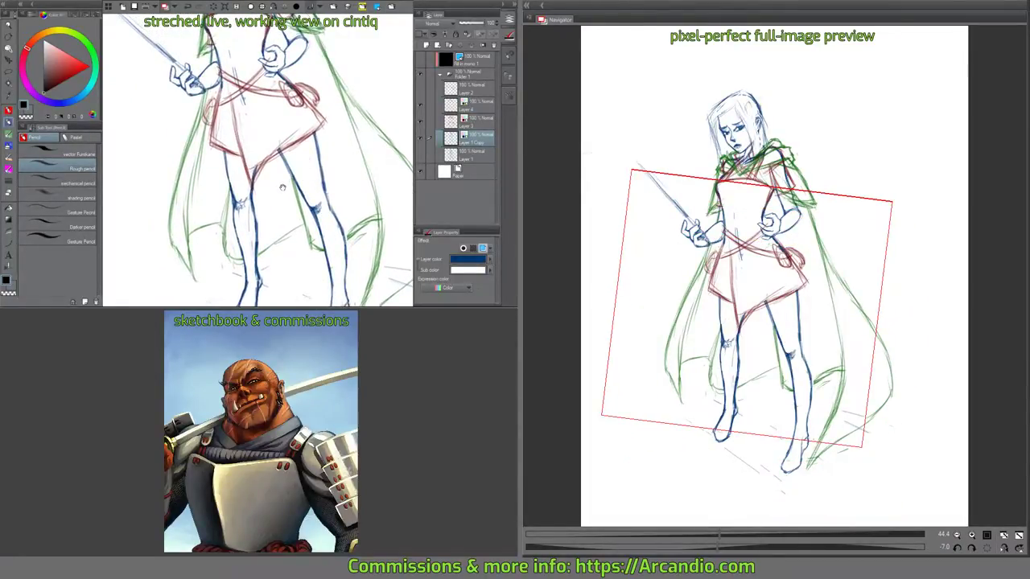
{"action": "left_click_drag", "start_coordinate": [285, 190], "coordinate": [290, 191]}
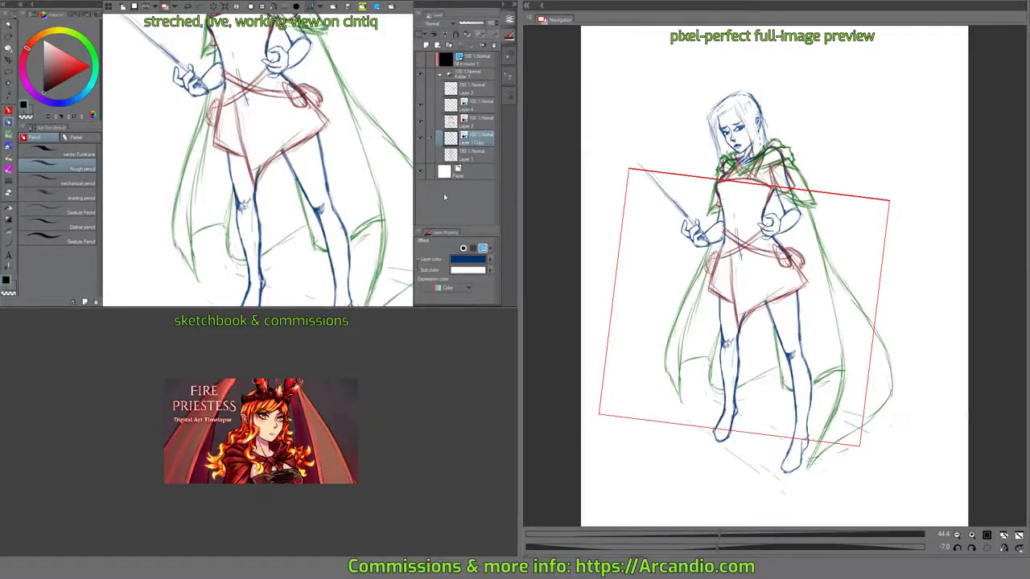
{"action": "left_click_drag", "start_coordinate": [343, 196], "coordinate": [319, 165]}
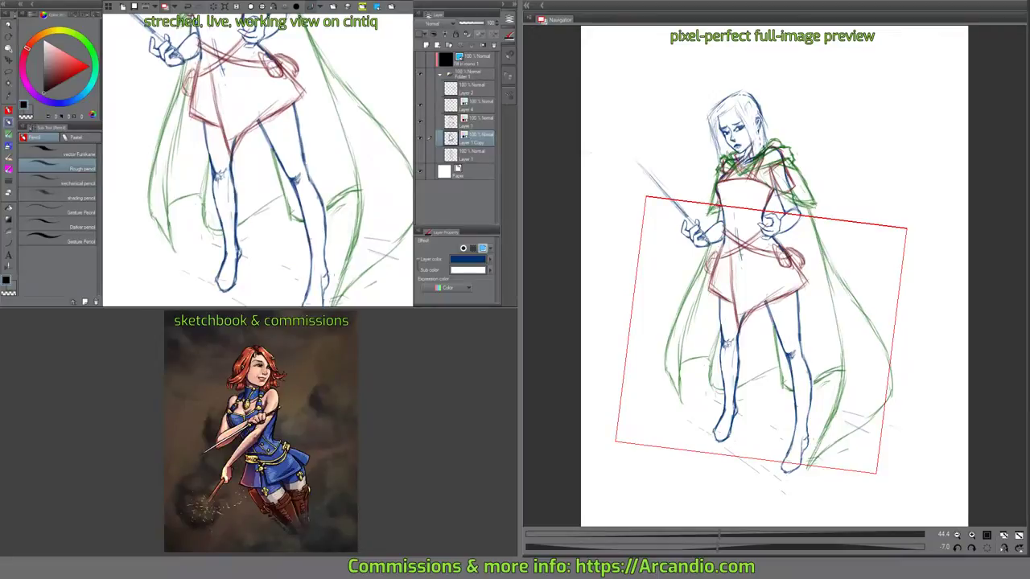
{"action": "left_click_drag", "start_coordinate": [321, 134], "coordinate": [351, 173]}
{"action": "key", "text": "e"}
{"action": "key", "text": "p"}
{"action": "key", "text": "e"}
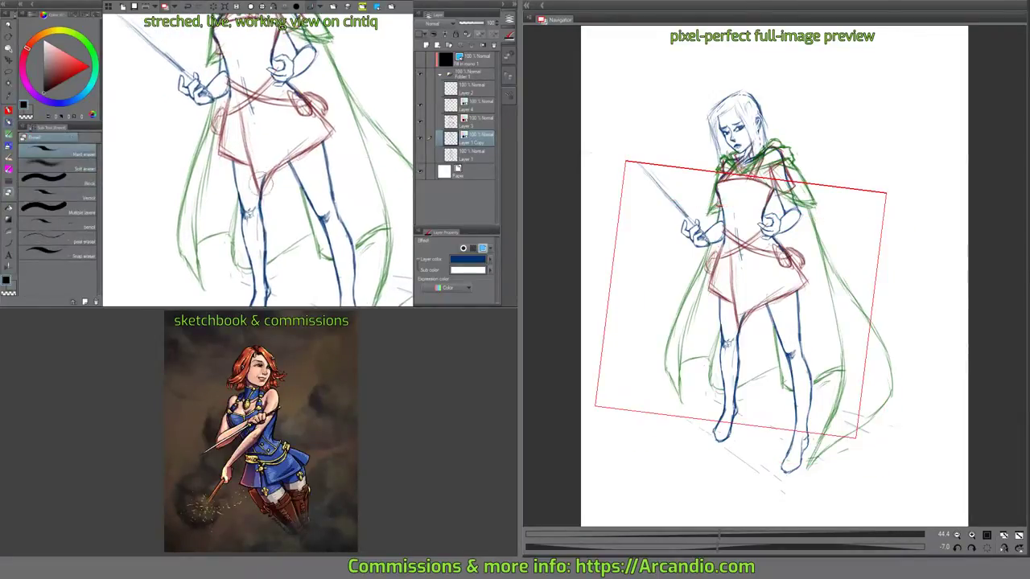
{"action": "left_click_drag", "start_coordinate": [264, 175], "coordinate": [262, 186]}
{"action": "key", "text": "p"}
{"action": "left_click_drag", "start_coordinate": [308, 133], "coordinate": [310, 181]}
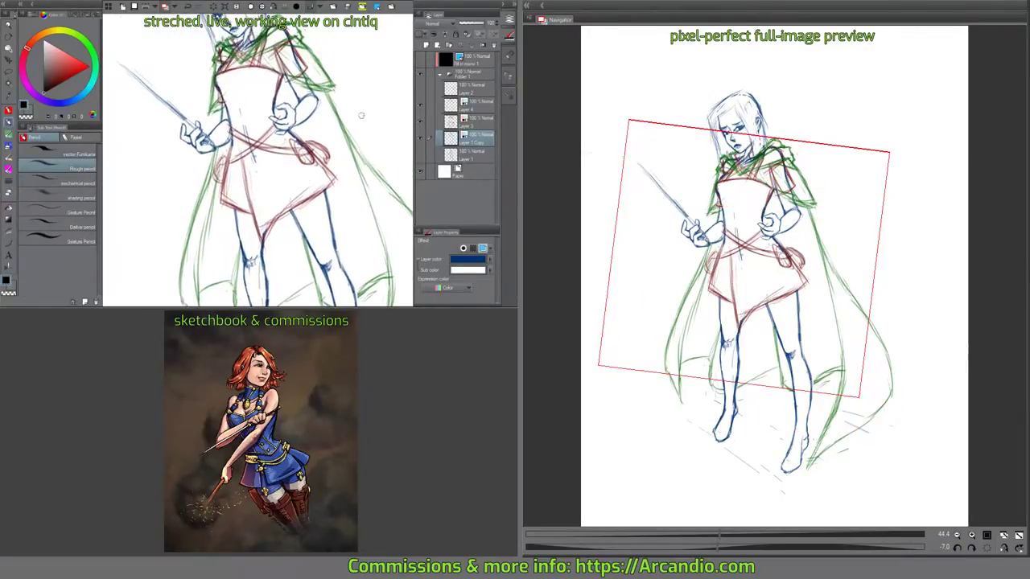
Redraw the green cape's outline over the figure's left shoulder on Layer 4 with a rougher, jagged edge.
{"action": "left_click", "coordinate": [469, 123]}
{"action": "left_click_drag", "start_coordinate": [319, 108], "coordinate": [339, 182]}
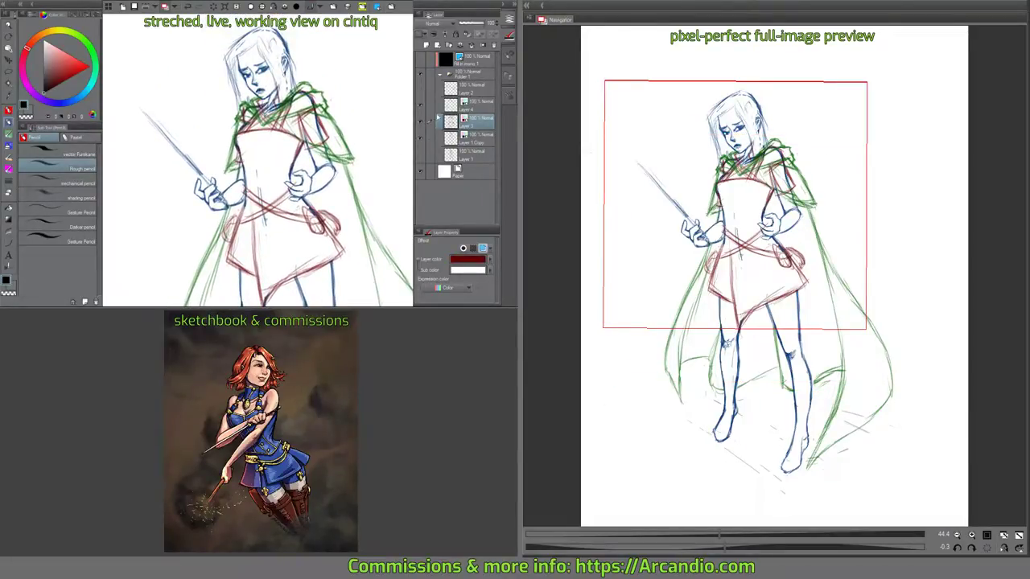
{"action": "left_click", "coordinate": [453, 107]}
{"action": "mouse_move", "coordinate": [374, 167]}
{"action": "left_mouse_down"}
{"action": "mouse_move", "coordinate": [350, 110]}
{"action": "mouse_move", "coordinate": [307, 120]}
{"action": "mouse_move", "coordinate": [331, 106]}
{"action": "mouse_move", "coordinate": [315, 107]}
{"action": "mouse_move", "coordinate": [301, 118]}
{"action": "mouse_move", "coordinate": [373, 131]}
{"action": "mouse_move", "coordinate": [368, 157]}
{"action": "mouse_move", "coordinate": [297, 246]}
{"action": "left_mouse_up"}
{"action": "key", "text": "e"}
{"action": "key", "text": "p"}
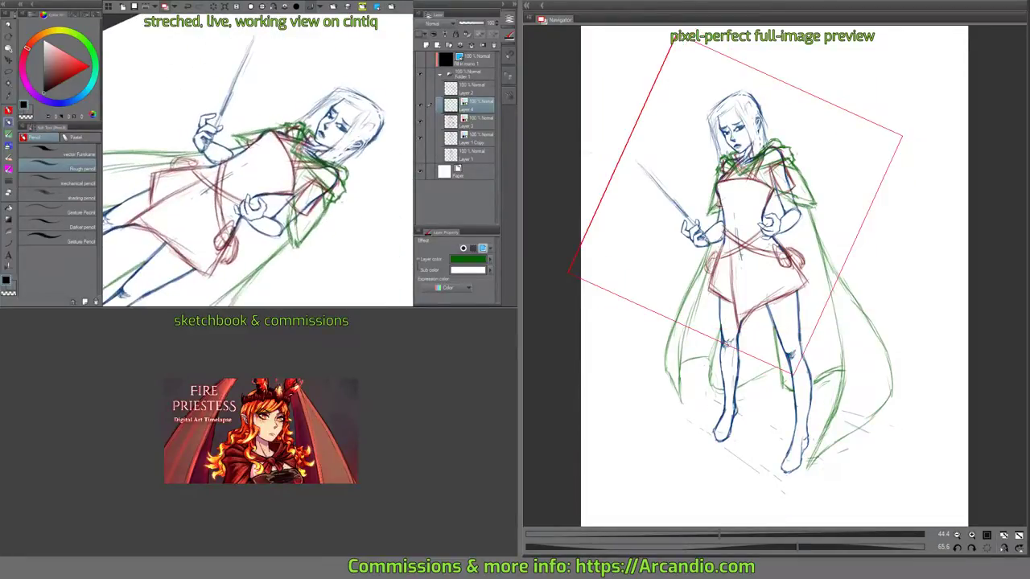
{"action": "left_click_drag", "start_coordinate": [325, 214], "coordinate": [312, 237]}
{"action": "left_click_drag", "start_coordinate": [348, 163], "coordinate": [321, 95]}
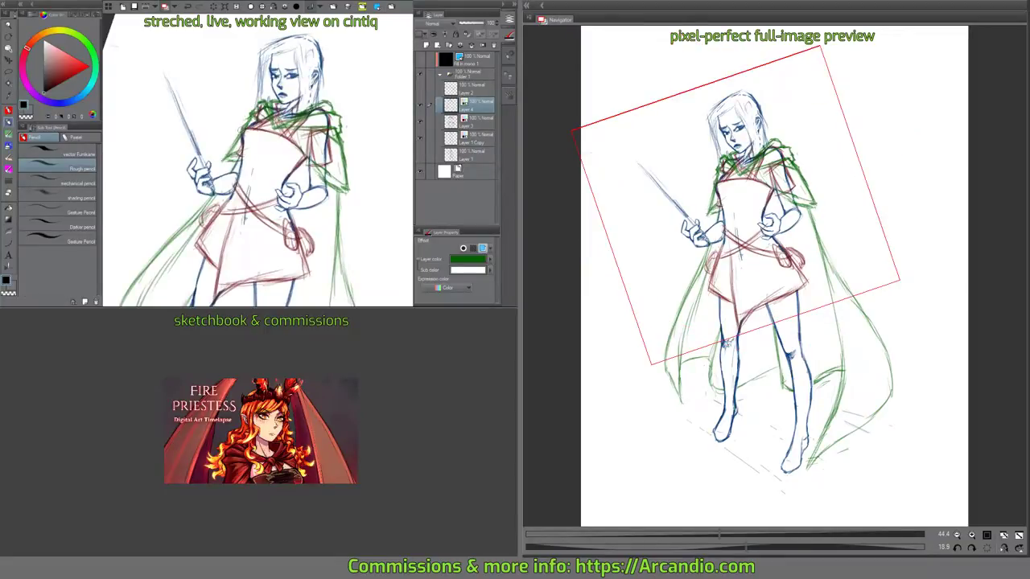
Extend the jagged green edge down the outer side of the cape over the figure's left upper arm.
{"action": "left_click_drag", "start_coordinate": [241, 127], "coordinate": [227, 158]}
{"action": "key", "text": "e"}
{"action": "key", "text": "p"}
{"action": "left_click_drag", "start_coordinate": [338, 127], "coordinate": [320, 149]}
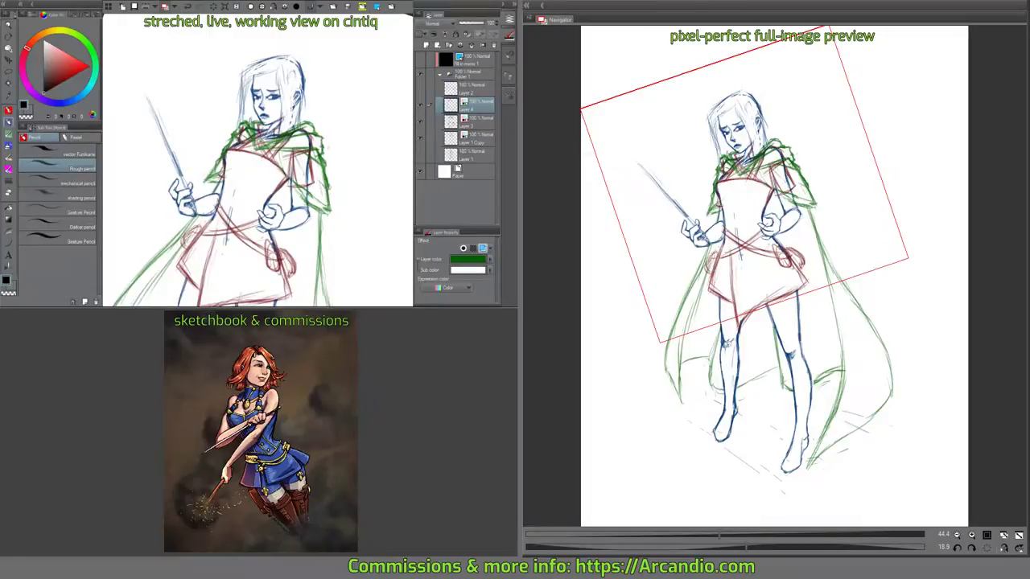
{"action": "key", "text": "e"}
{"action": "mouse_move", "coordinate": [328, 188]}
{"action": "left_mouse_down"}
{"action": "mouse_move", "coordinate": [324, 169]}
{"action": "mouse_move", "coordinate": [342, 181]}
{"action": "mouse_move", "coordinate": [340, 115]}
{"action": "left_mouse_up"}
{"action": "key", "text": "p"}
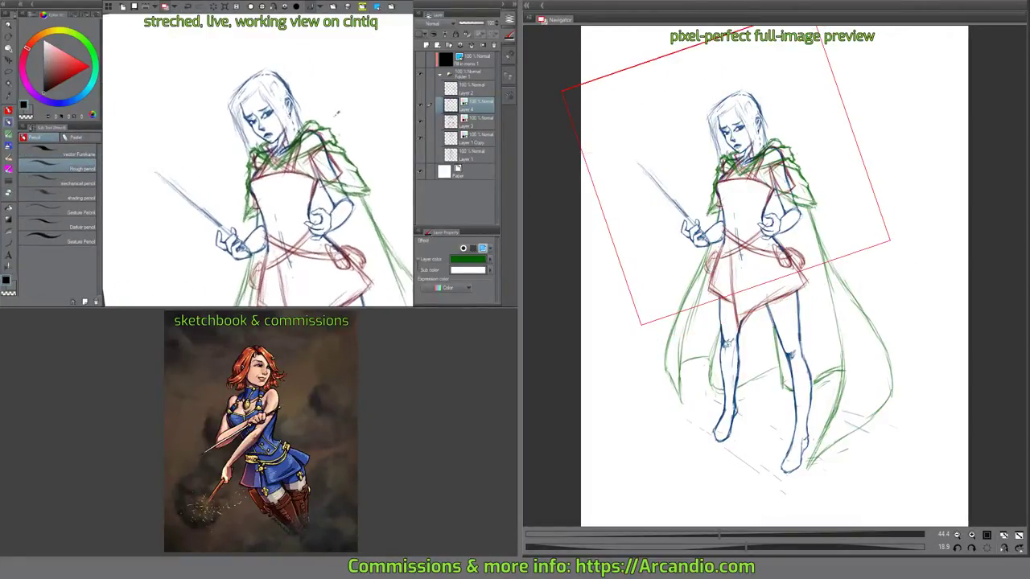
Erase and redraw the green cape edge along the figure's right upper arm with ragged strokes.
{"action": "key", "text": "e"}
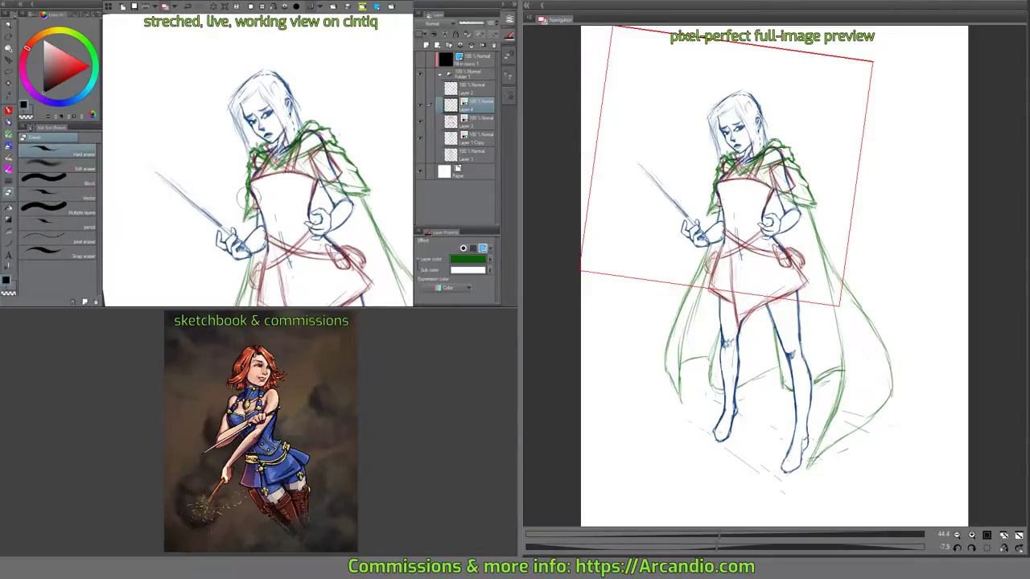
{"action": "mouse_move", "coordinate": [251, 187]}
{"action": "left_mouse_down"}
{"action": "mouse_move", "coordinate": [245, 202]}
{"action": "mouse_move", "coordinate": [252, 189]}
{"action": "left_mouse_up"}
{"action": "key", "text": "p"}
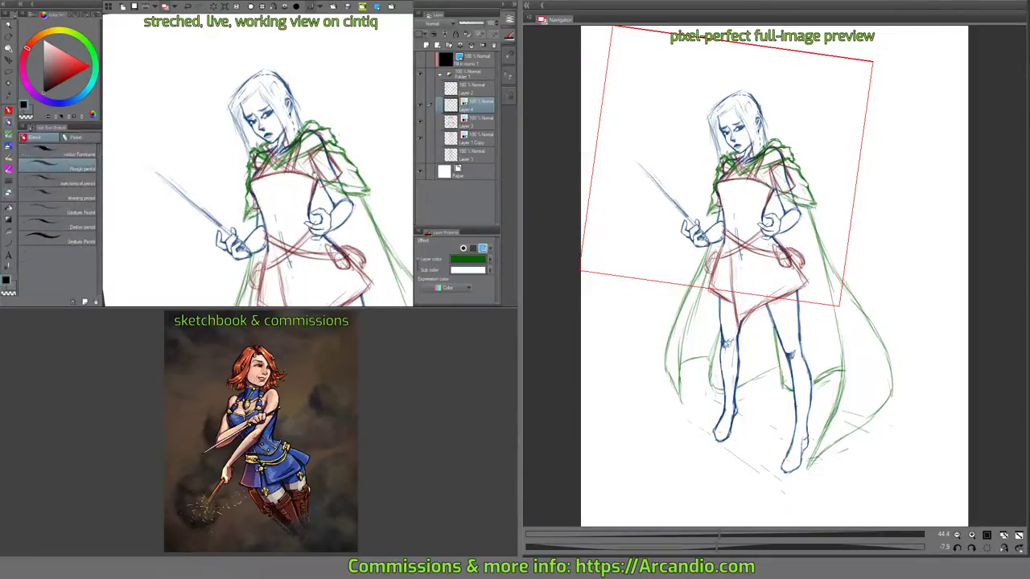
{"action": "left_click_drag", "start_coordinate": [389, 149], "coordinate": [350, 156]}
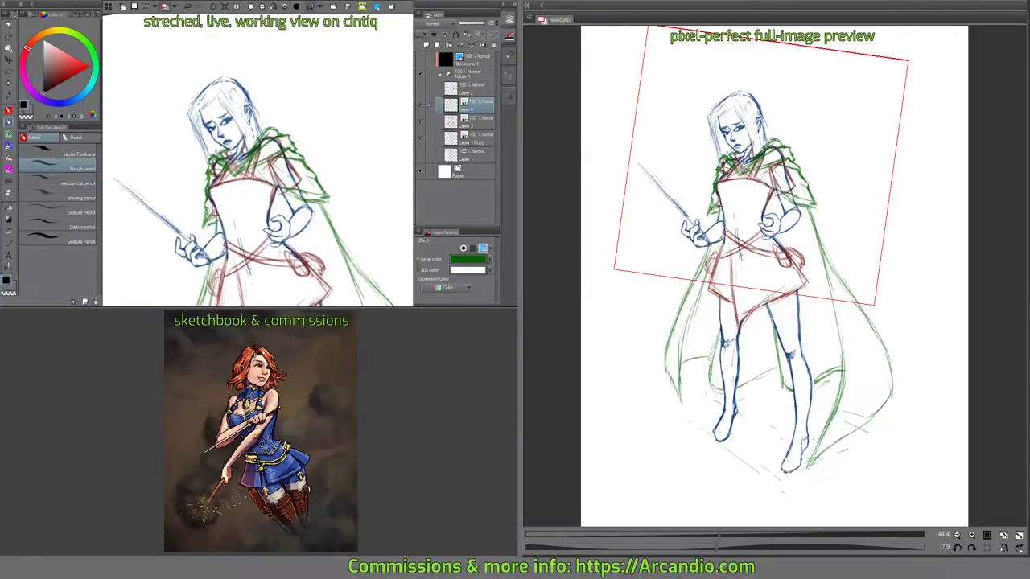
{"action": "key", "text": "e"}
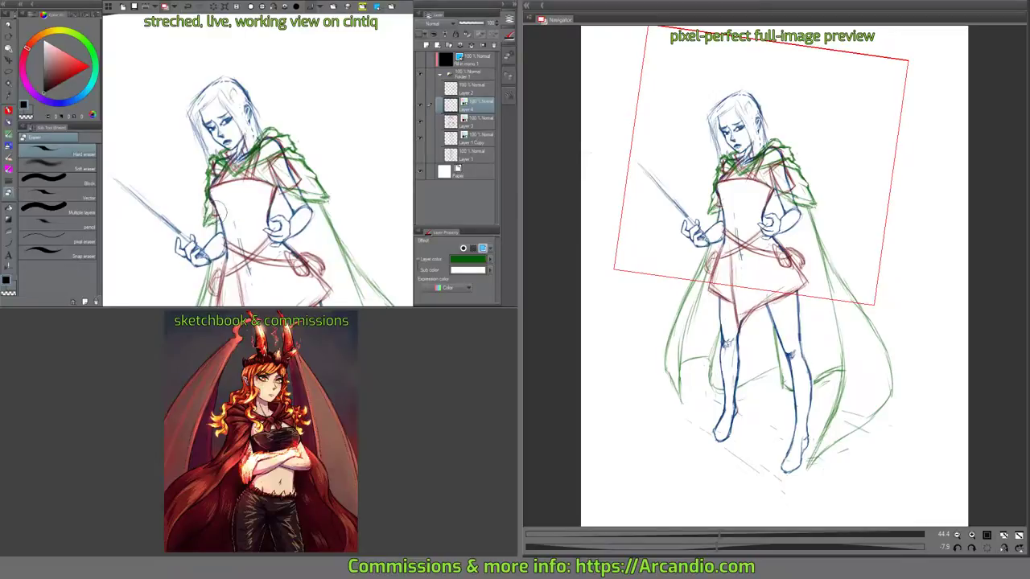
{"action": "left_click_drag", "start_coordinate": [223, 218], "coordinate": [188, 231]}
Rework the lower edge of the short cape over the figure's left arm with the pencil and eraser.
{"action": "left_click_drag", "start_coordinate": [325, 156], "coordinate": [288, 211]}
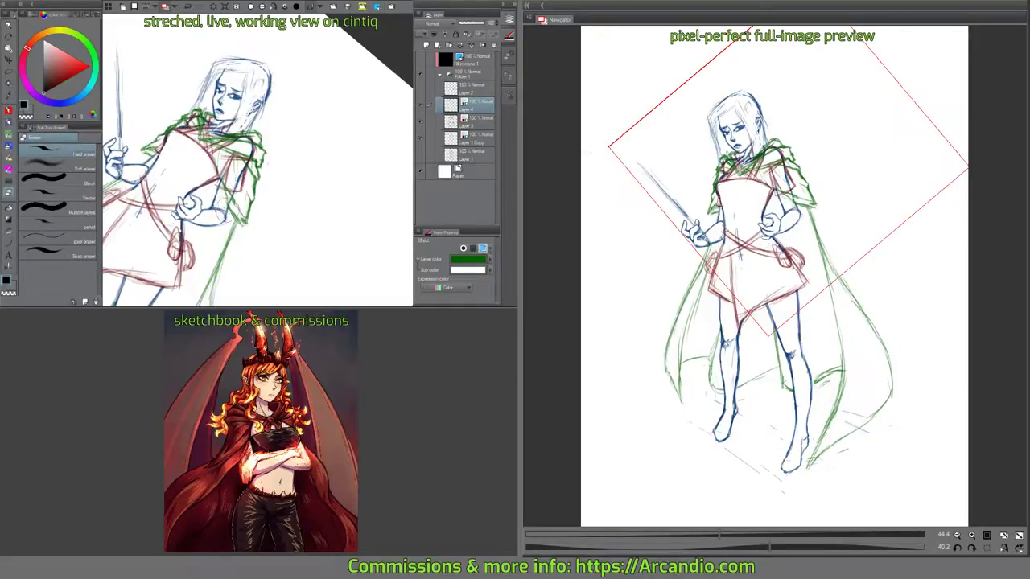
{"action": "key", "text": "p"}
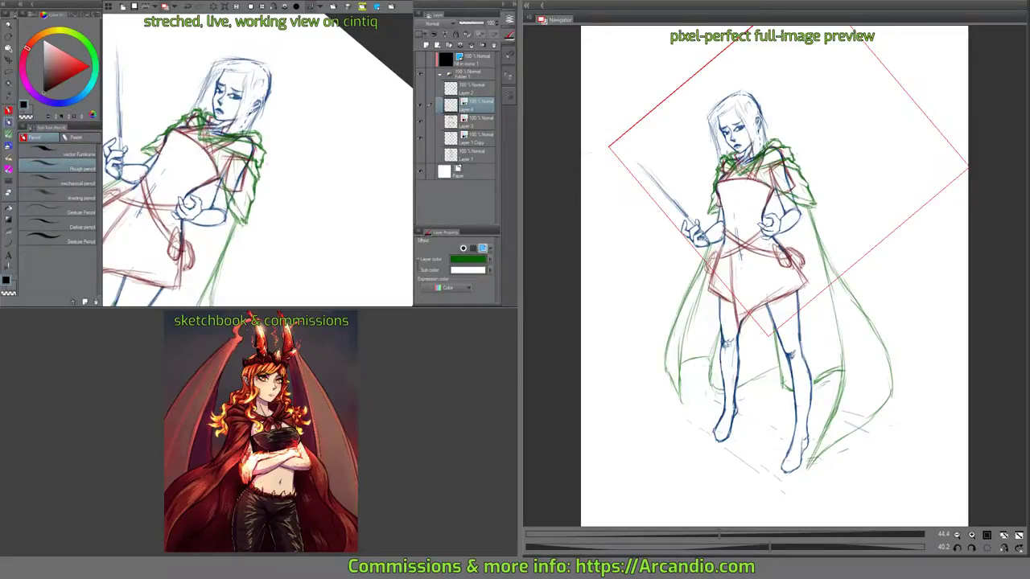
{"action": "left_click_drag", "start_coordinate": [229, 193], "coordinate": [241, 212]}
{"action": "mouse_move", "coordinate": [234, 203]}
{"action": "left_mouse_down"}
{"action": "mouse_move", "coordinate": [246, 221]}
{"action": "mouse_move", "coordinate": [338, 129]}
{"action": "mouse_move", "coordinate": [302, 129]}
{"action": "left_mouse_up"}
{"action": "key", "text": "e"}
{"action": "mouse_move", "coordinate": [269, 168]}
{"action": "left_mouse_down"}
{"action": "mouse_move", "coordinate": [243, 137]}
{"action": "mouse_move", "coordinate": [214, 143]}
{"action": "mouse_move", "coordinate": [230, 132]}
{"action": "left_mouse_up"}
{"action": "key", "text": "p"}
Clean up the stray green lines around the collar at the figure's left shoulder and reinforce its outline.
{"action": "mouse_move", "coordinate": [306, 117]}
{"action": "left_mouse_down"}
{"action": "mouse_move", "coordinate": [333, 167]}
{"action": "mouse_move", "coordinate": [292, 82]}
{"action": "mouse_move", "coordinate": [269, 79]}
{"action": "left_mouse_up"}
{"action": "key", "text": "e"}
{"action": "mouse_move", "coordinate": [241, 136]}
{"action": "left_mouse_down"}
{"action": "mouse_move", "coordinate": [276, 163]}
{"action": "mouse_move", "coordinate": [267, 193]}
{"action": "left_mouse_up"}
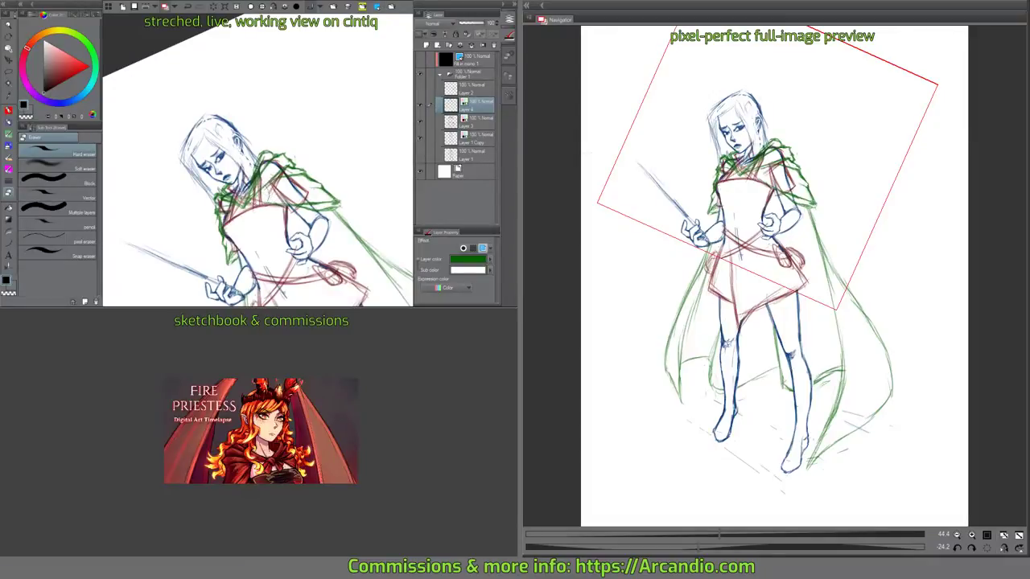
{"action": "key", "text": "p"}
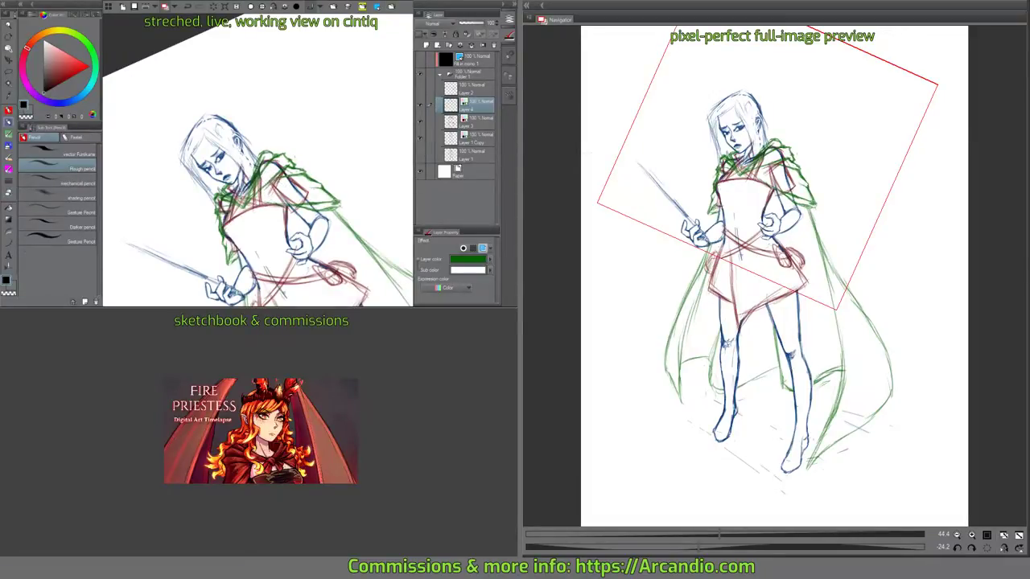
{"action": "key", "text": "e"}
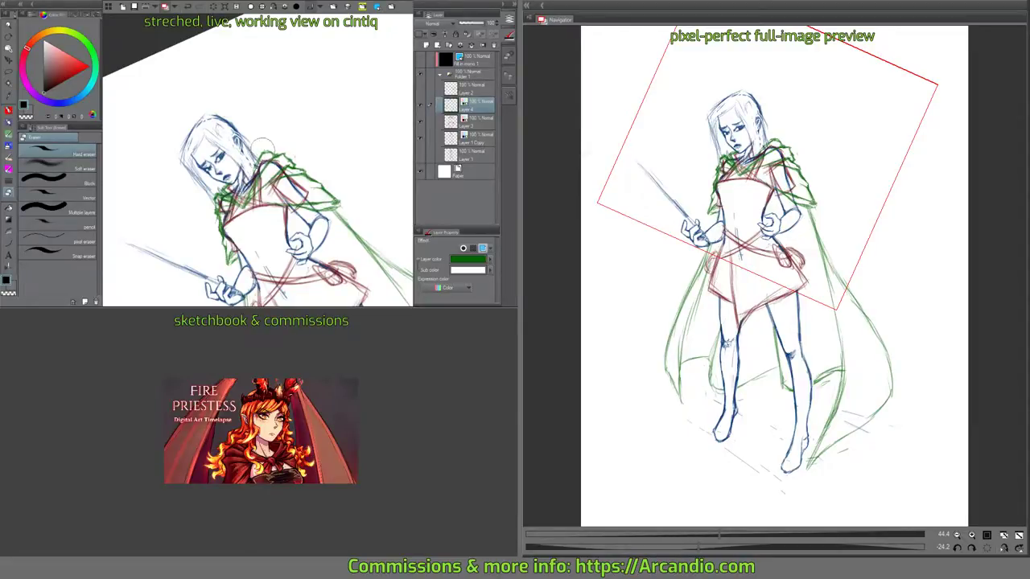
{"action": "left_click_drag", "start_coordinate": [284, 143], "coordinate": [305, 129]}
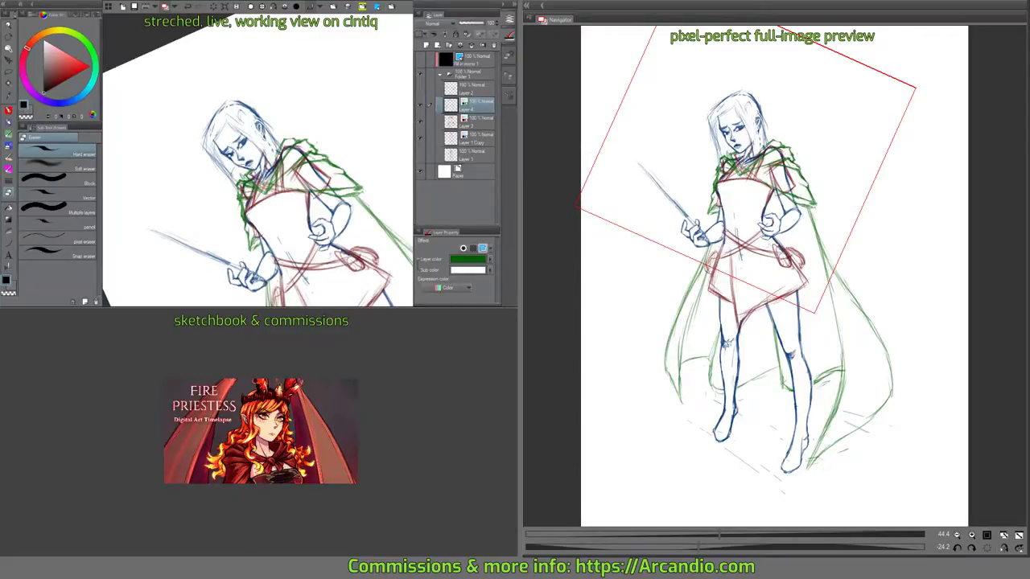
Draw darker, jagged green strokes along the cape collar on the figure's right shoulder.
{"action": "mouse_move", "coordinate": [348, 137]}
{"action": "left_mouse_down"}
{"action": "mouse_move", "coordinate": [341, 196]}
{"action": "mouse_move", "coordinate": [319, 223]}
{"action": "left_mouse_up"}
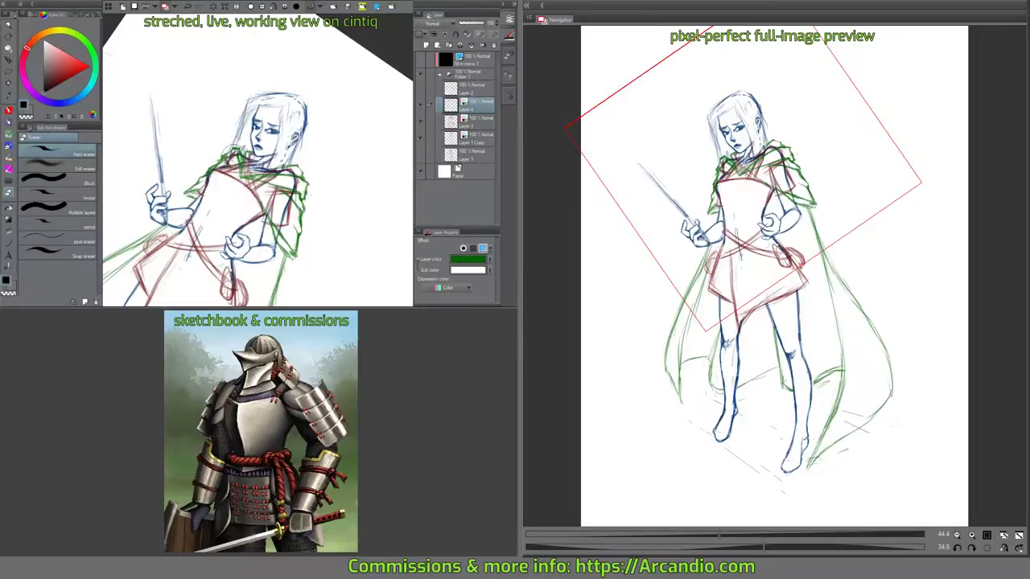
{"action": "key", "text": "p"}
{"action": "left_click_drag", "start_coordinate": [242, 141], "coordinate": [238, 129]}
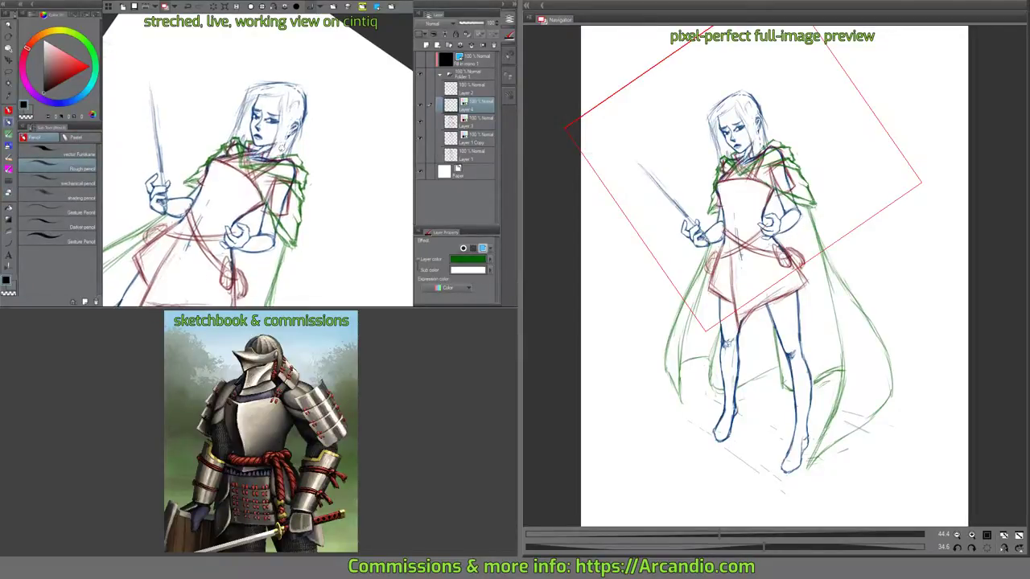
{"action": "left_click_drag", "start_coordinate": [358, 152], "coordinate": [352, 117]}
{"action": "left_click_drag", "start_coordinate": [348, 169], "coordinate": [305, 145]}
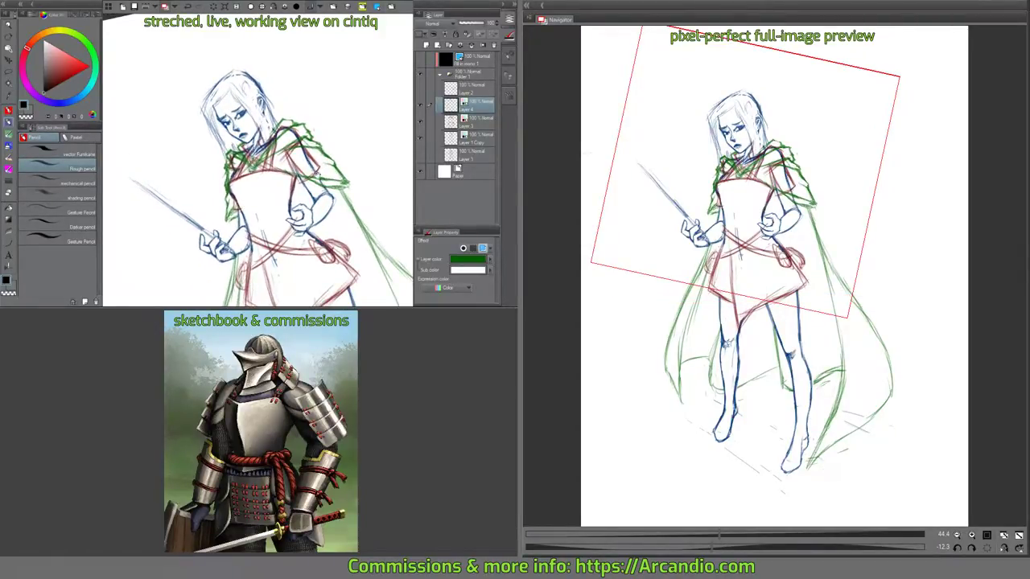
{"action": "left_click_drag", "start_coordinate": [373, 131], "coordinate": [361, 110]}
{"action": "left_click_drag", "start_coordinate": [337, 151], "coordinate": [343, 167]}
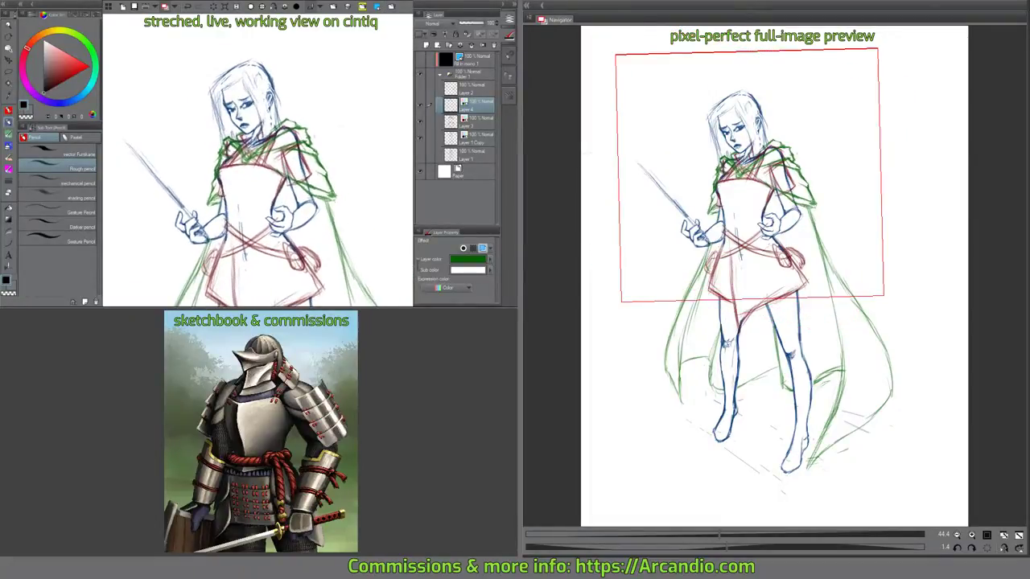
Erase the rough outer edge of the collar at the figure's right shoulder and tidy it with the pencil.
{"action": "key", "text": "e"}
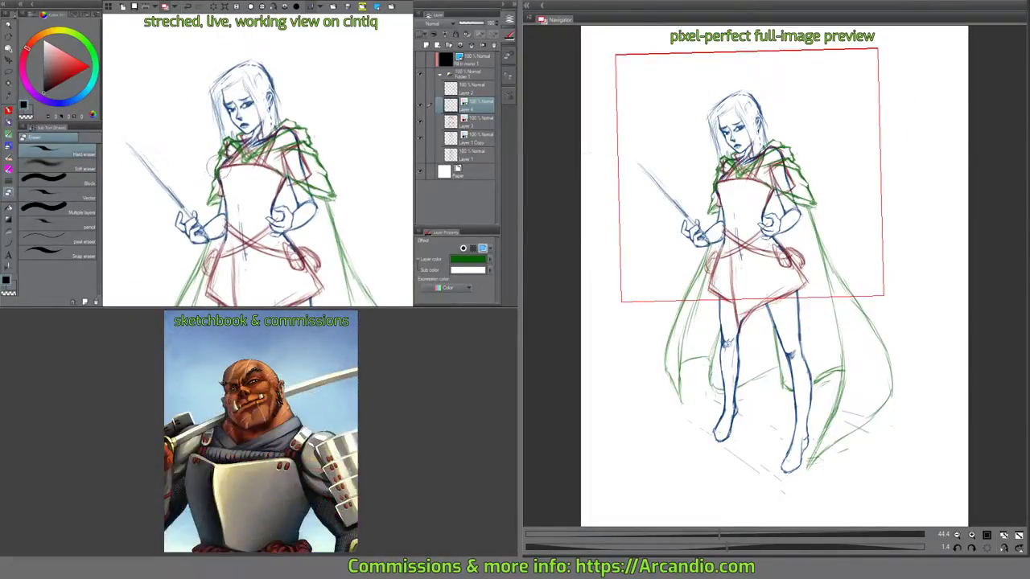
{"action": "key", "text": "p"}
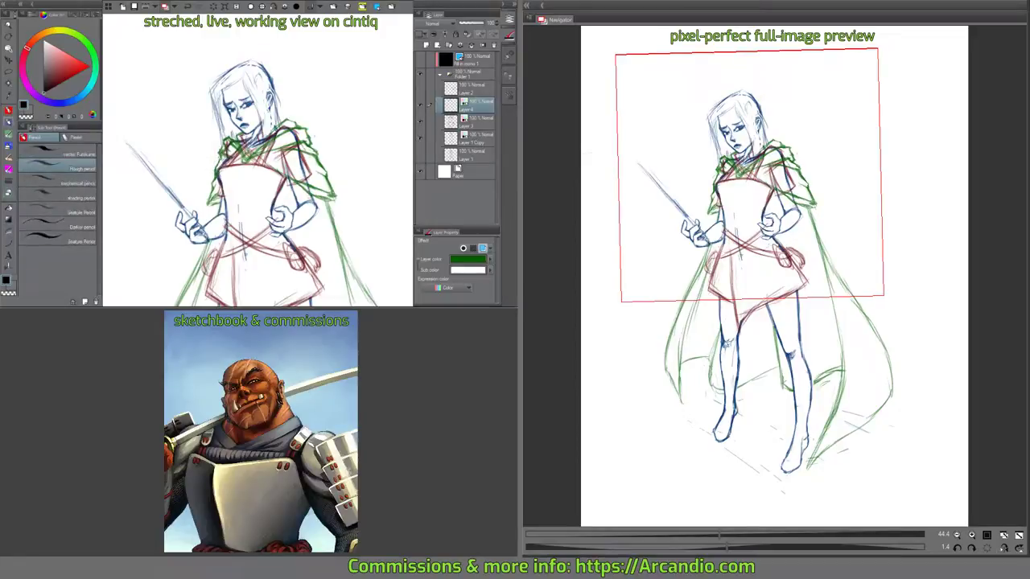
{"action": "key", "text": "e"}
{"action": "mouse_move", "coordinate": [220, 142]}
{"action": "left_mouse_down"}
{"action": "mouse_move", "coordinate": [214, 161]}
{"action": "mouse_move", "coordinate": [228, 136]}
{"action": "left_mouse_up"}
{"action": "key", "text": "p"}
{"action": "left_click_drag", "start_coordinate": [310, 170], "coordinate": [306, 161]}
{"action": "left_click_drag", "start_coordinate": [309, 121], "coordinate": [292, 157]}
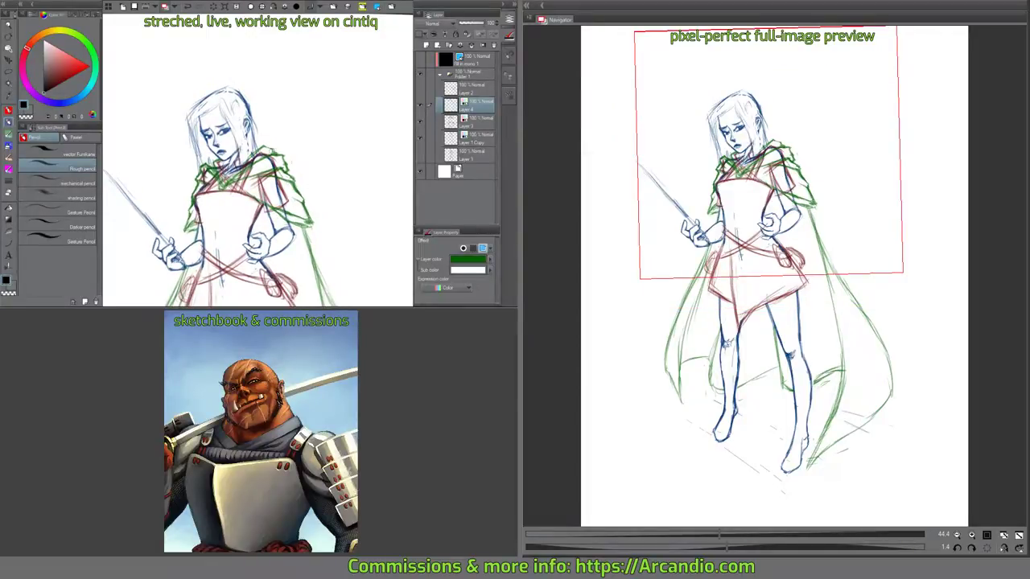
Touch up the jagged outer edge of the cape at the figure's left shoulder with the eraser and pencil.
{"action": "key", "text": "e"}
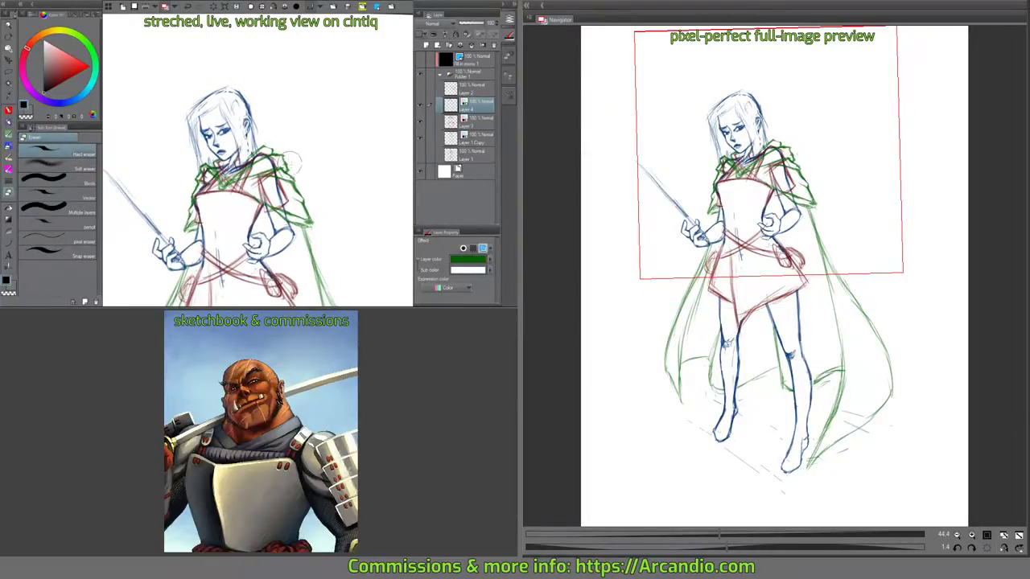
{"action": "key", "text": "p"}
{"action": "left_click_drag", "start_coordinate": [336, 172], "coordinate": [343, 106]}
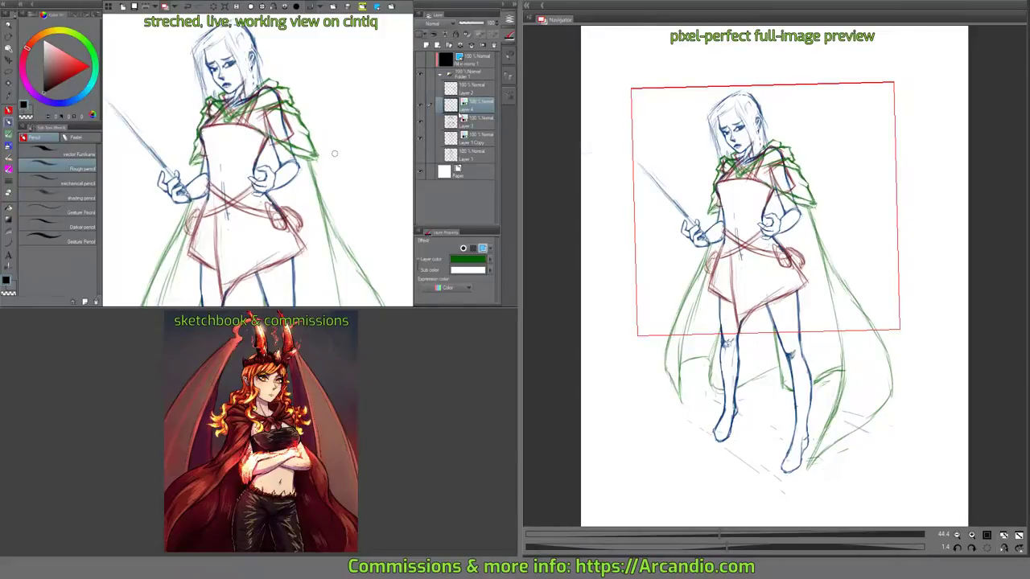
Draw a second curved line across the chest, below the garment's upper edge, on the red Layer 3.
{"action": "left_click", "coordinate": [475, 121]}
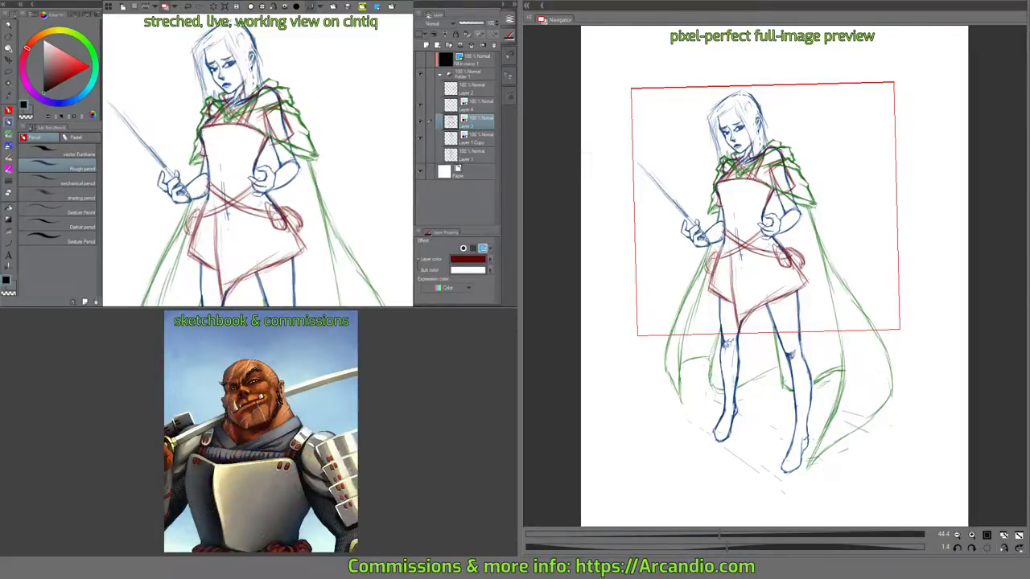
{"action": "mouse_move", "coordinate": [281, 138]}
{"action": "left_mouse_down"}
{"action": "mouse_move", "coordinate": [285, 155]}
{"action": "mouse_move", "coordinate": [291, 136]}
{"action": "mouse_move", "coordinate": [249, 148]}
{"action": "mouse_move", "coordinate": [248, 139]}
{"action": "left_mouse_up"}
{"action": "left_click_drag", "start_coordinate": [224, 180], "coordinate": [227, 190]}
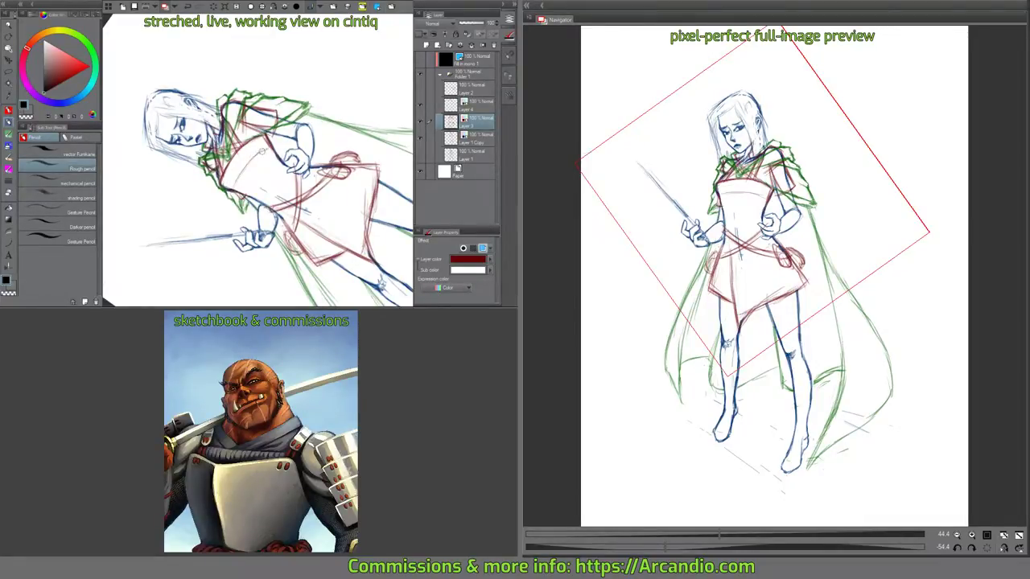
{"action": "mouse_move", "coordinate": [322, 111]}
{"action": "left_mouse_down"}
{"action": "mouse_move", "coordinate": [337, 152]}
{"action": "mouse_move", "coordinate": [330, 194]}
{"action": "mouse_move", "coordinate": [351, 131]}
{"action": "mouse_move", "coordinate": [342, 120]}
{"action": "mouse_move", "coordinate": [304, 157]}
{"action": "mouse_move", "coordinate": [325, 139]}
{"action": "mouse_move", "coordinate": [236, 177]}
{"action": "mouse_move", "coordinate": [222, 201]}
{"action": "mouse_move", "coordinate": [243, 214]}
{"action": "mouse_move", "coordinate": [281, 179]}
{"action": "mouse_move", "coordinate": [276, 200]}
{"action": "mouse_move", "coordinate": [331, 166]}
{"action": "mouse_move", "coordinate": [328, 175]}
{"action": "left_mouse_up"}
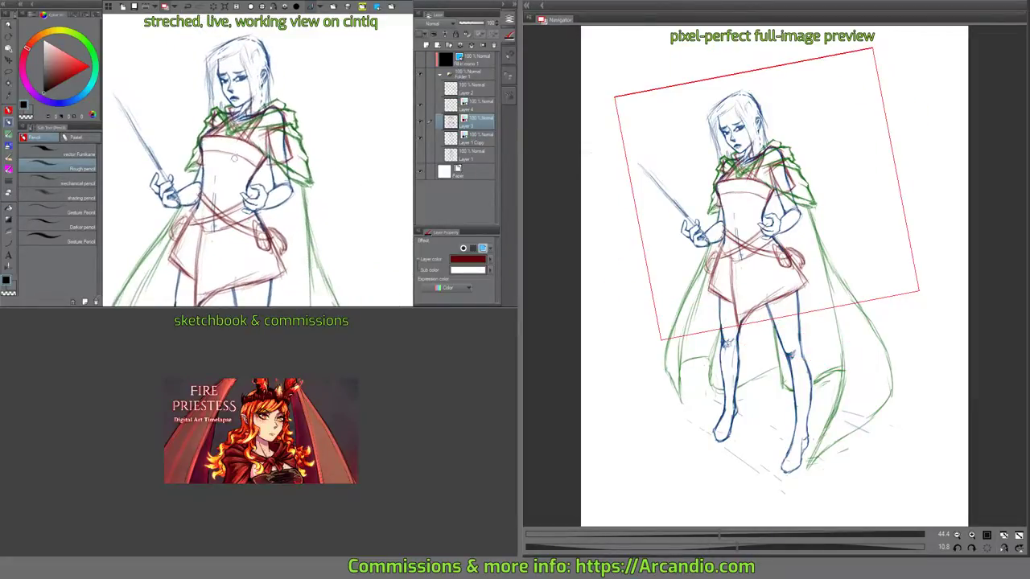
Sketch a faint centre line down the front of the bodice and clean up stray lines around the waist.
{"action": "left_click_drag", "start_coordinate": [235, 158], "coordinate": [226, 211]}
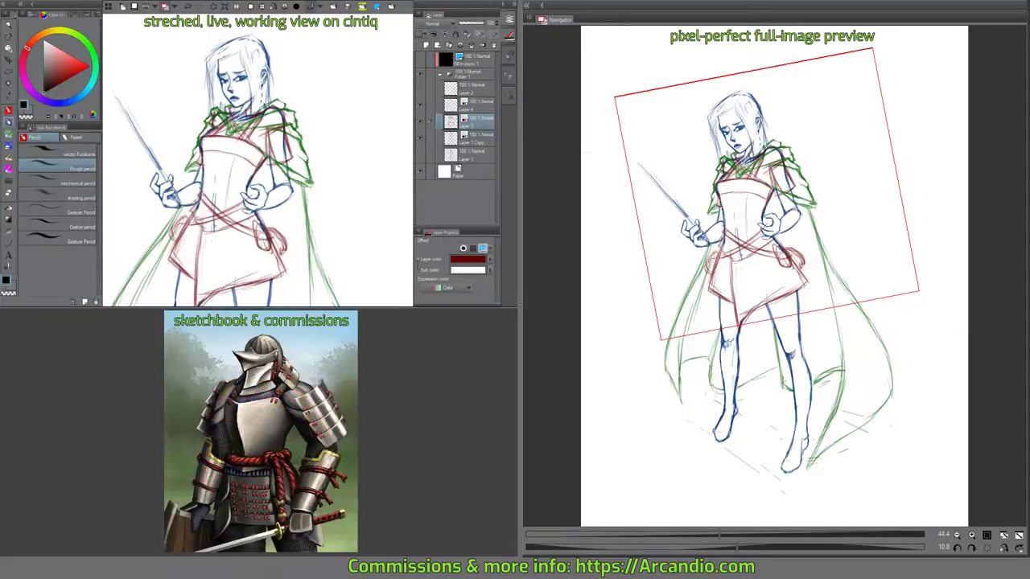
{"action": "key", "text": "e"}
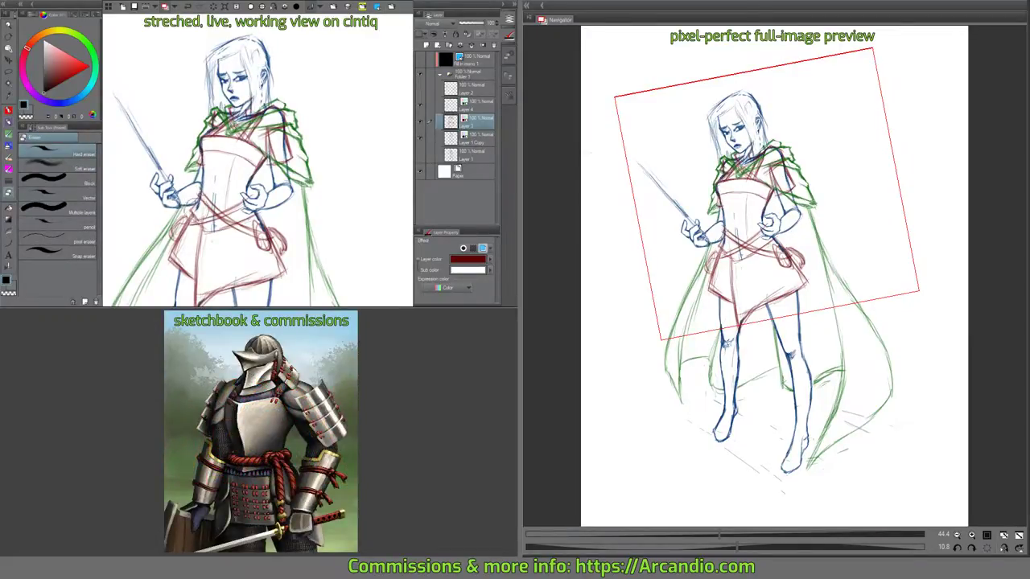
{"action": "mouse_move", "coordinate": [265, 205]}
{"action": "left_mouse_down"}
{"action": "mouse_move", "coordinate": [274, 189]}
{"action": "mouse_move", "coordinate": [283, 200]}
{"action": "mouse_move", "coordinate": [293, 193]}
{"action": "left_mouse_up"}
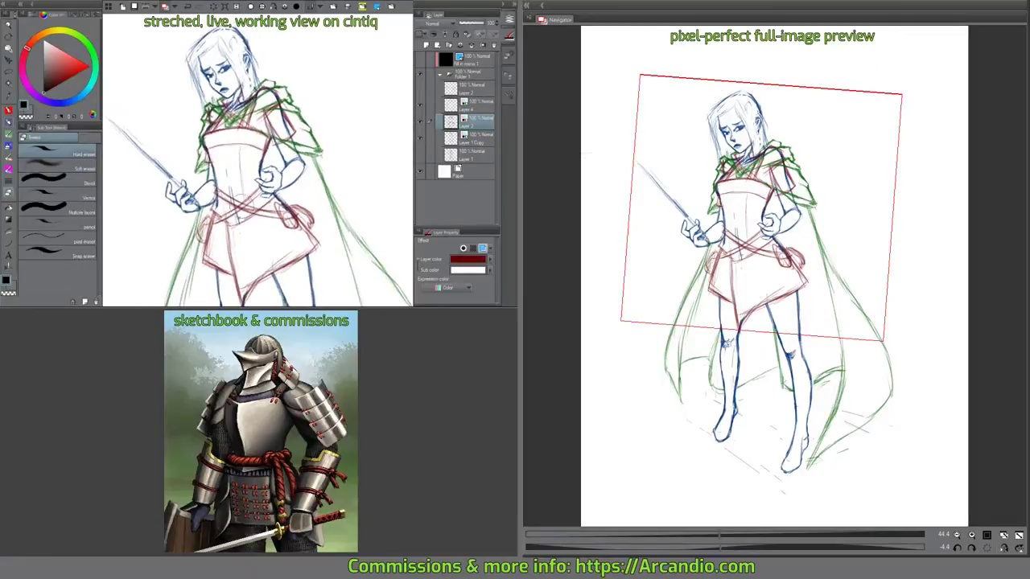
{"action": "left_click_drag", "start_coordinate": [232, 203], "coordinate": [249, 219]}
{"action": "left_click_drag", "start_coordinate": [271, 172], "coordinate": [259, 219]}
{"action": "key", "text": "p"}
{"action": "key", "text": "e"}
{"action": "key", "text": "p"}
{"action": "key", "text": "e"}
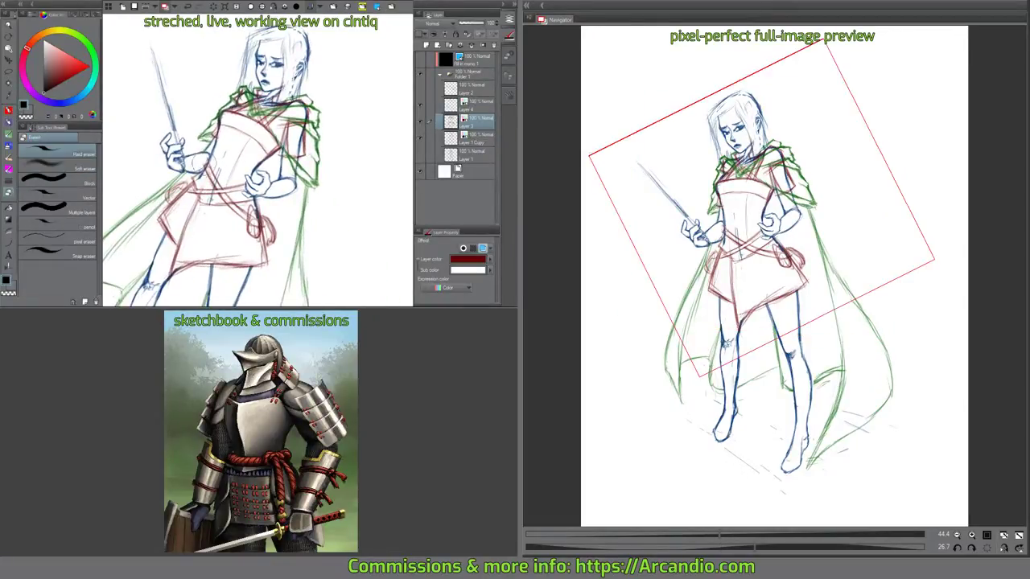
Sketch the garment's waist edge behind the crossed belts, correcting it with the eraser.
{"action": "key", "text": "p"}
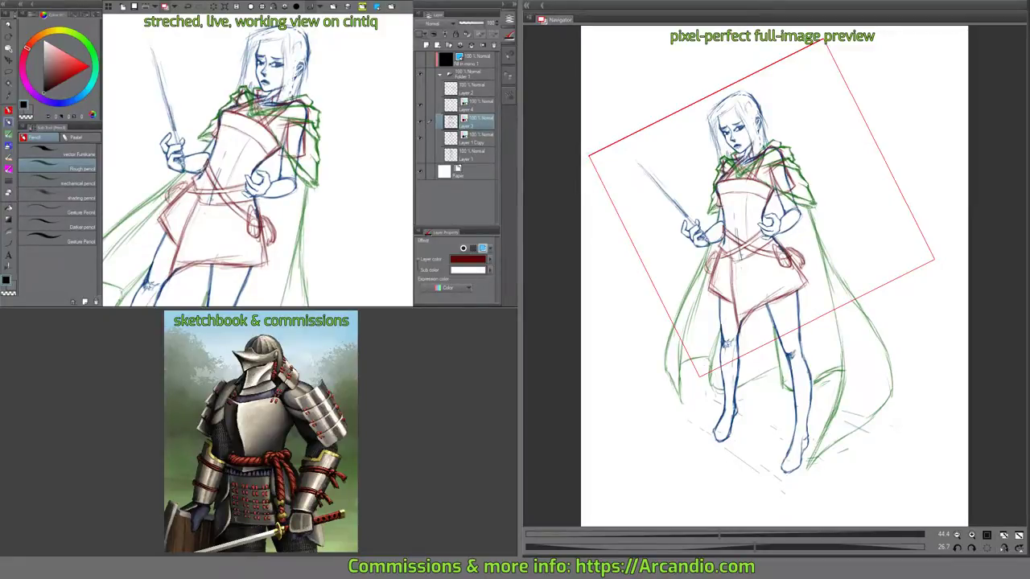
{"action": "left_click_drag", "start_coordinate": [232, 175], "coordinate": [254, 189]}
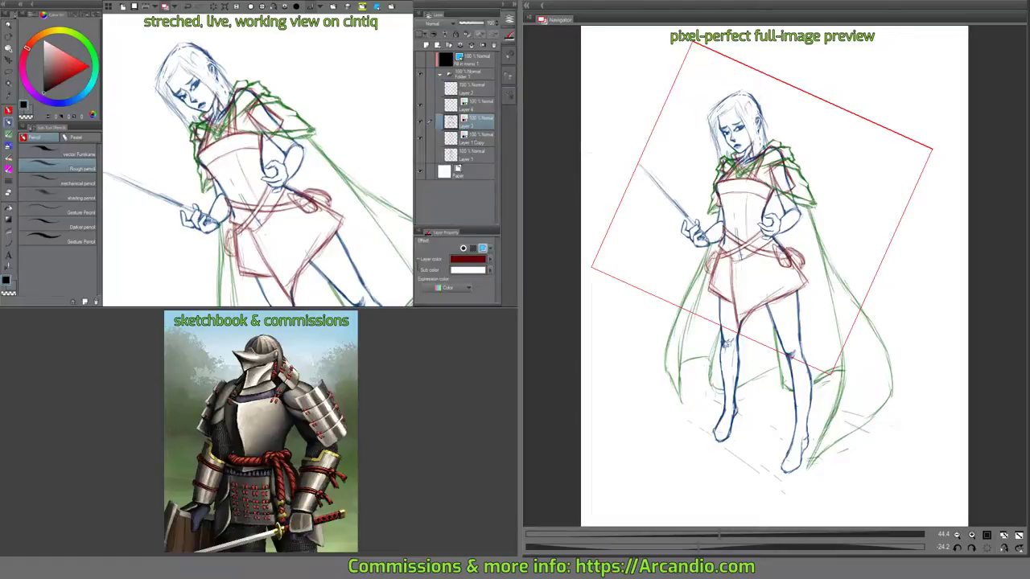
{"action": "key", "text": "b"}
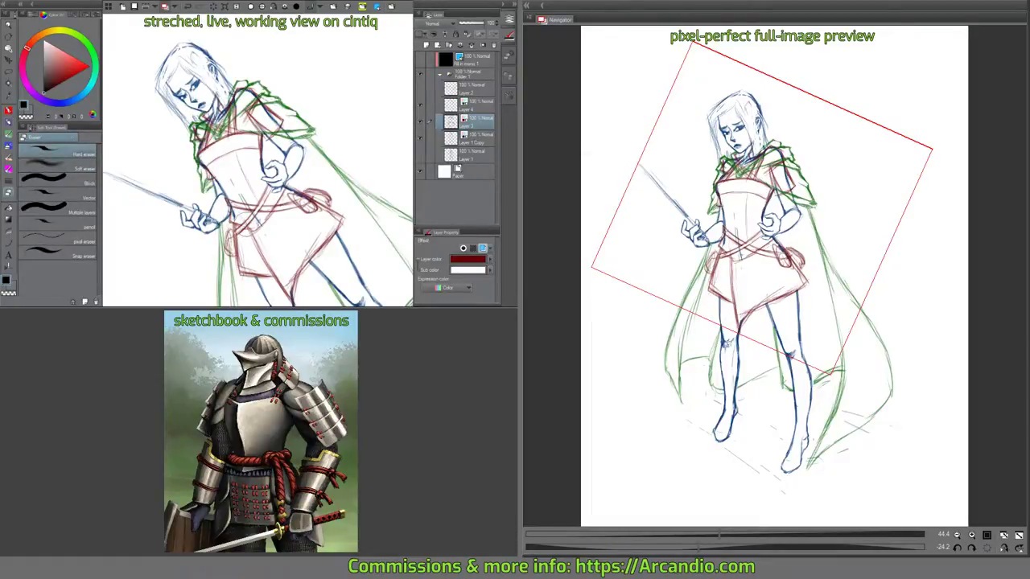
{"action": "mouse_move", "coordinate": [256, 217]}
{"action": "left_mouse_down"}
{"action": "mouse_move", "coordinate": [287, 133]}
{"action": "mouse_move", "coordinate": [199, 156]}
{"action": "mouse_move", "coordinate": [206, 184]}
{"action": "left_mouse_up"}
{"action": "key", "text": "p"}
{"action": "left_click_drag", "start_coordinate": [277, 120], "coordinate": [259, 175]}
Refine the red lines where the bodice meets the crossed belts, alternating pencil and eraser.
{"action": "key", "text": "ctrl+plus"}
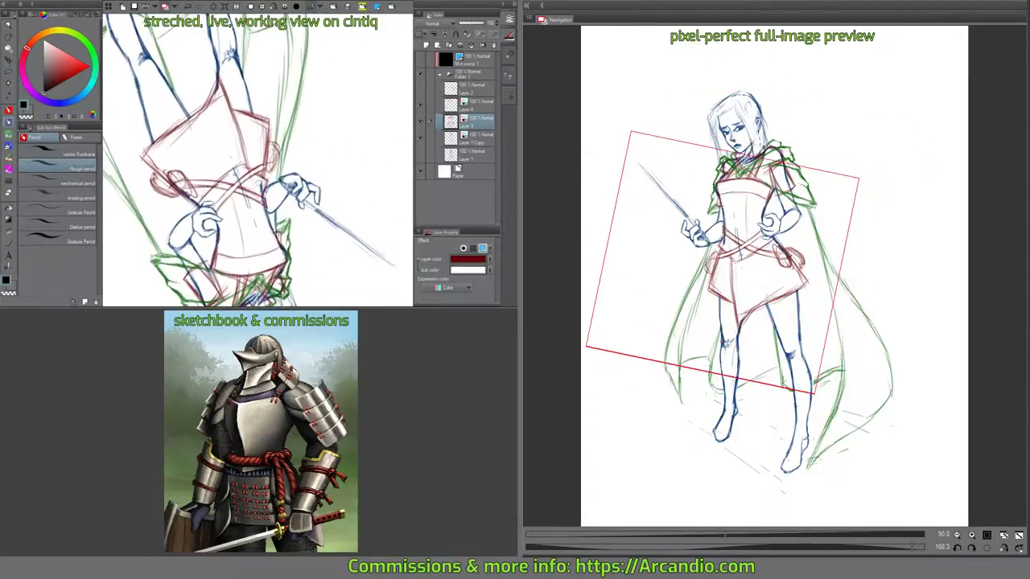
{"action": "left_click_drag", "start_coordinate": [323, 166], "coordinate": [321, 144]}
{"action": "scroll", "coordinate": [243, 205], "scroll_direction": "up", "scroll_amount": 2}
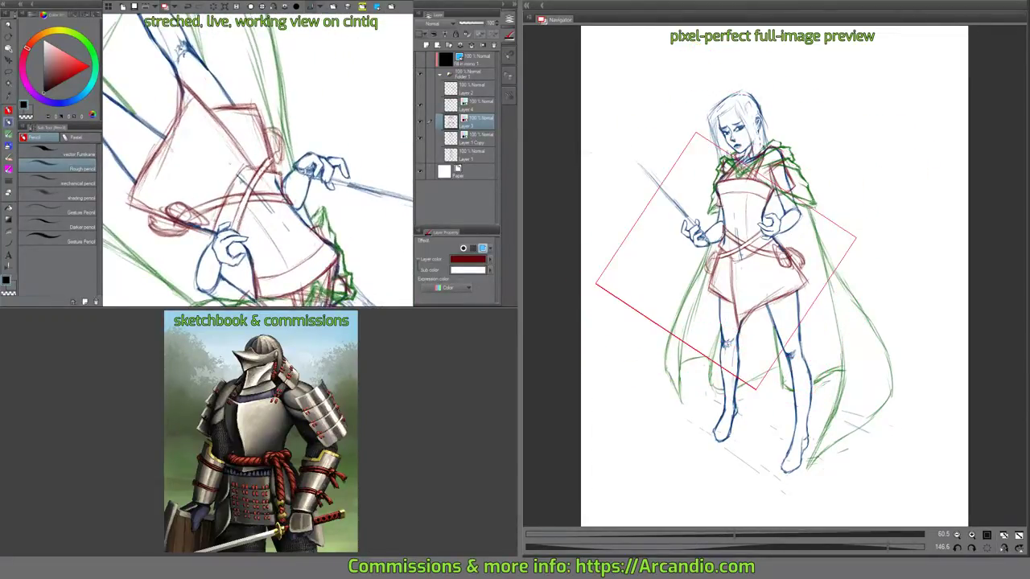
{"action": "left_click_drag", "start_coordinate": [282, 170], "coordinate": [291, 150]}
{"action": "left_click_drag", "start_coordinate": [310, 169], "coordinate": [301, 130]}
{"action": "key", "text": "e"}
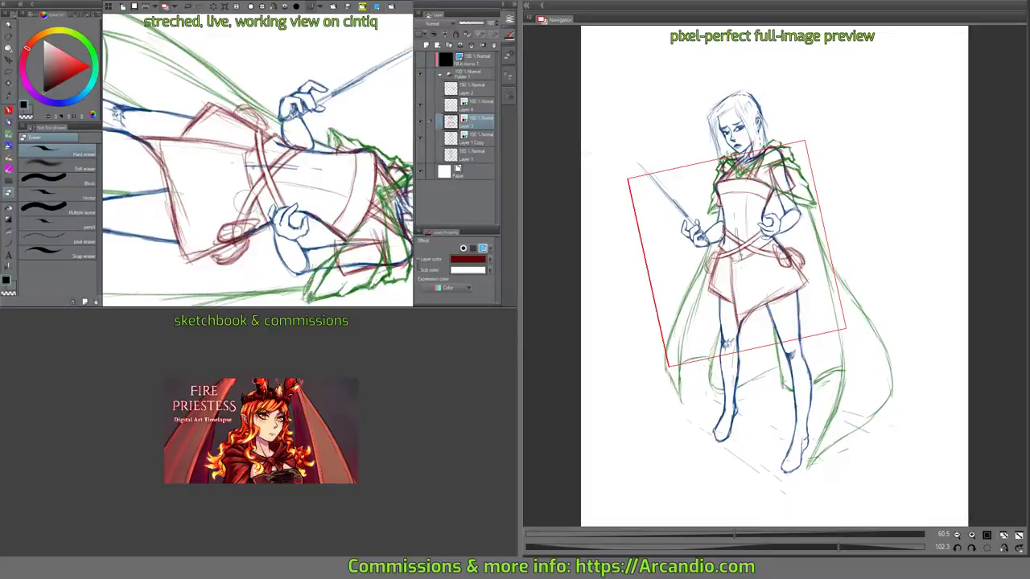
{"action": "key", "text": "p"}
{"action": "left_click_drag", "start_coordinate": [294, 193], "coordinate": [299, 132]}
Erase the blue body guide lines showing inside the bodice on the Layer 1 Copy layer.
{"action": "left_click_drag", "start_coordinate": [254, 183], "coordinate": [216, 260]}
{"action": "left_click", "coordinate": [465, 138]}
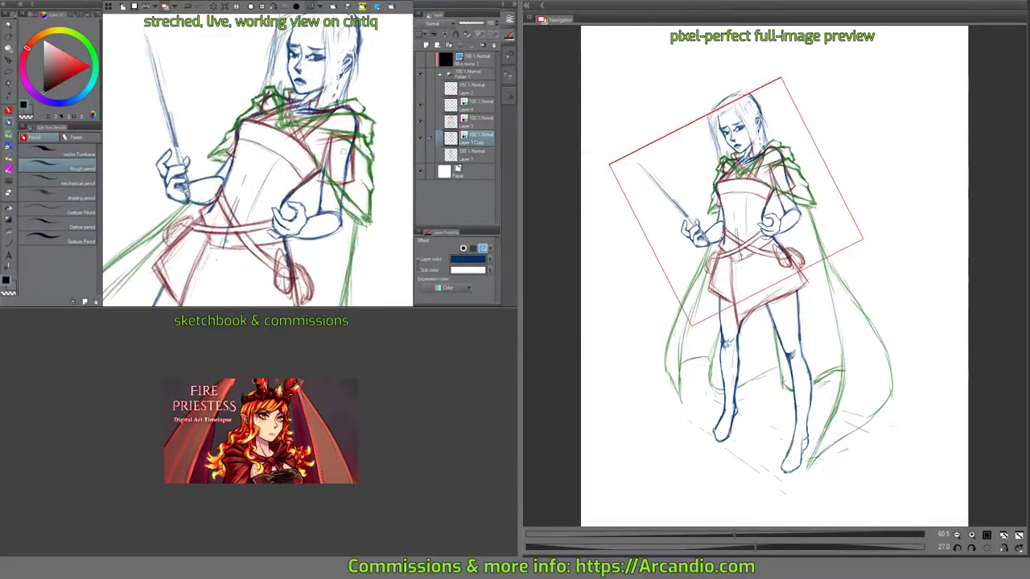
{"action": "key", "text": "e"}
{"action": "mouse_move", "coordinate": [233, 213]}
{"action": "left_mouse_down"}
{"action": "mouse_move", "coordinate": [223, 247]}
{"action": "mouse_move", "coordinate": [321, 223]}
{"action": "left_mouse_up"}
{"action": "key", "text": "p"}
{"action": "key", "text": "e"}
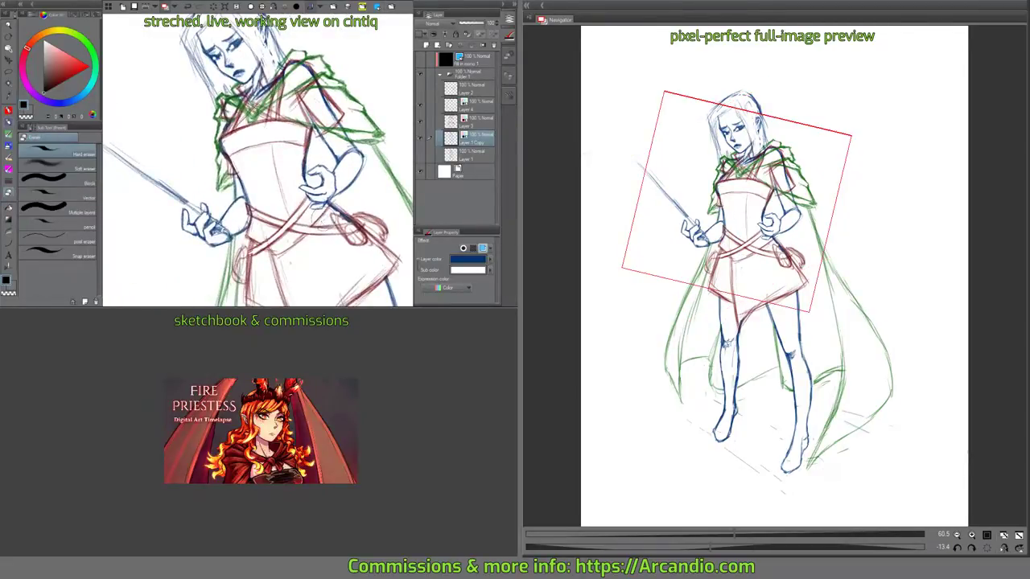
{"action": "key", "text": "p"}
{"action": "key", "text": "e"}
{"action": "left_click_drag", "start_coordinate": [266, 209], "coordinate": [258, 172]}
{"action": "left_click_drag", "start_coordinate": [318, 222], "coordinate": [264, 248]}
{"action": "mouse_move", "coordinate": [282, 211]}
{"action": "left_mouse_down"}
{"action": "mouse_move", "coordinate": [251, 175]}
{"action": "mouse_move", "coordinate": [280, 201]}
{"action": "left_mouse_up"}
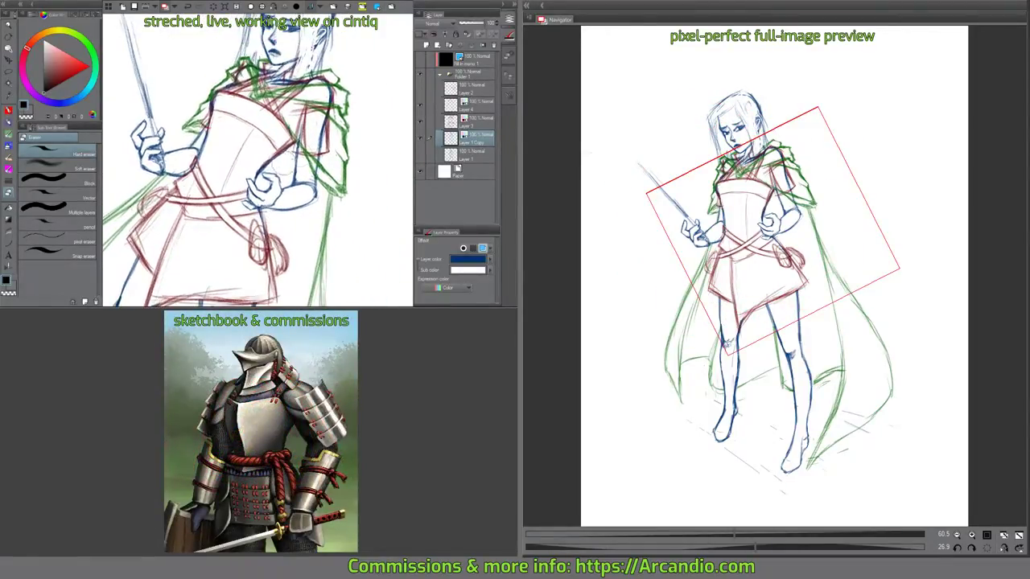
Erase the stray sketch lines around the skirt's pointed front hem on the red Layer 3.
{"action": "mouse_move", "coordinate": [357, 154]}
{"action": "left_mouse_down"}
{"action": "mouse_move", "coordinate": [377, 134]}
{"action": "mouse_move", "coordinate": [361, 153]}
{"action": "mouse_move", "coordinate": [346, 106]}
{"action": "left_mouse_up"}
{"action": "left_click", "coordinate": [473, 122]}
{"action": "left_click_drag", "start_coordinate": [251, 276], "coordinate": [256, 178]}
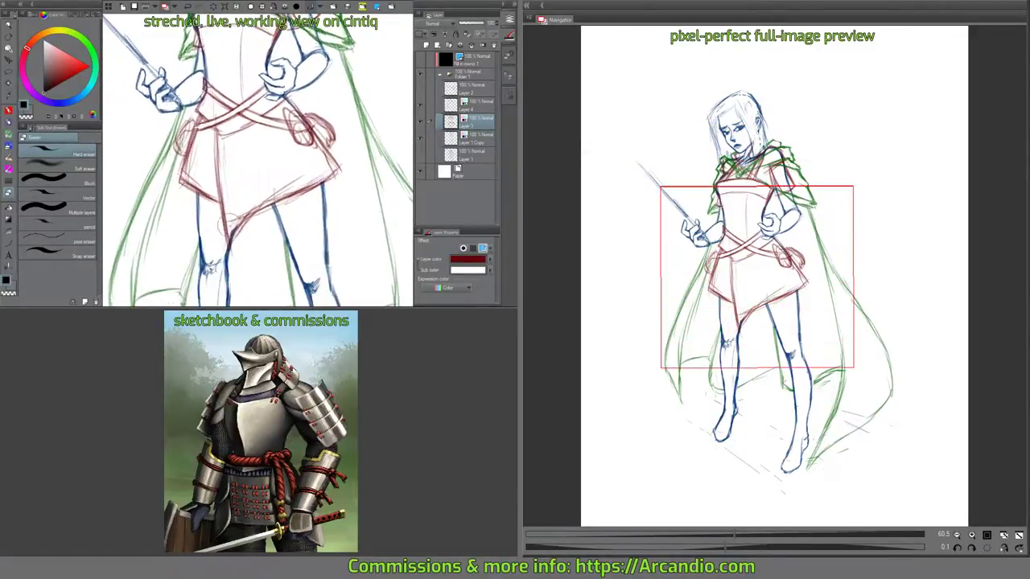
{"action": "left_click_drag", "start_coordinate": [222, 226], "coordinate": [231, 215]}
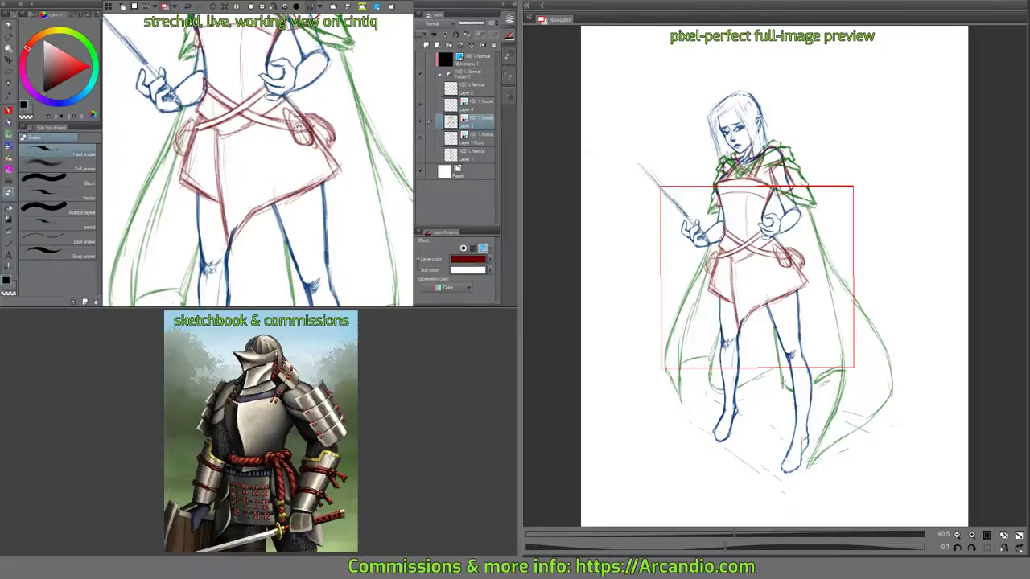
Clean up the rough red lines along the skirt's outer corners, side panel and waist with the eraser.
{"action": "left_click_drag", "start_coordinate": [351, 134], "coordinate": [327, 228]}
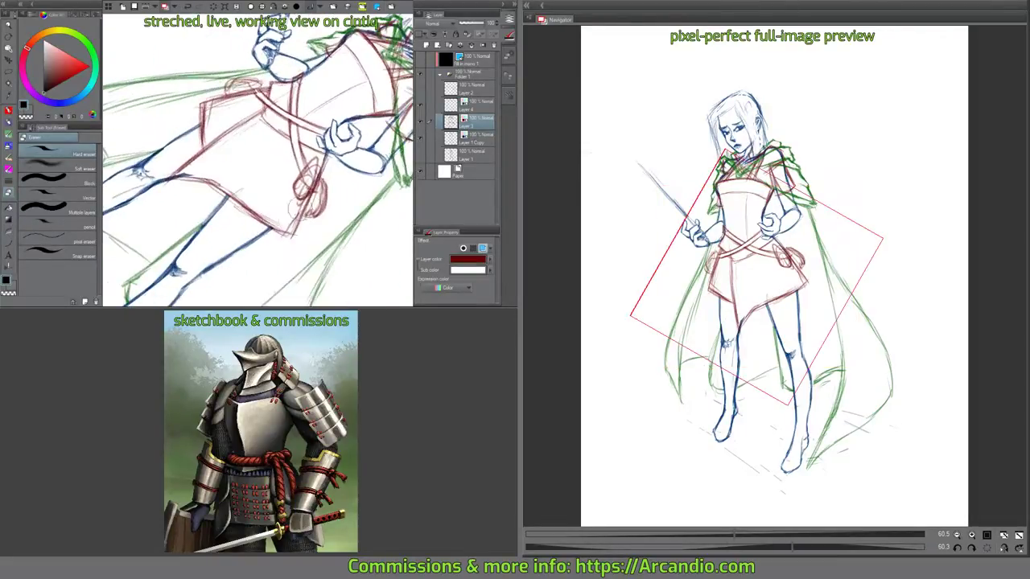
{"action": "key", "text": "minus"}
{"action": "key", "text": "minus"}
{"action": "key", "text": "minus"}
{"action": "key", "text": "minus"}
{"action": "key", "text": "minus"}
{"action": "key", "text": "minus"}
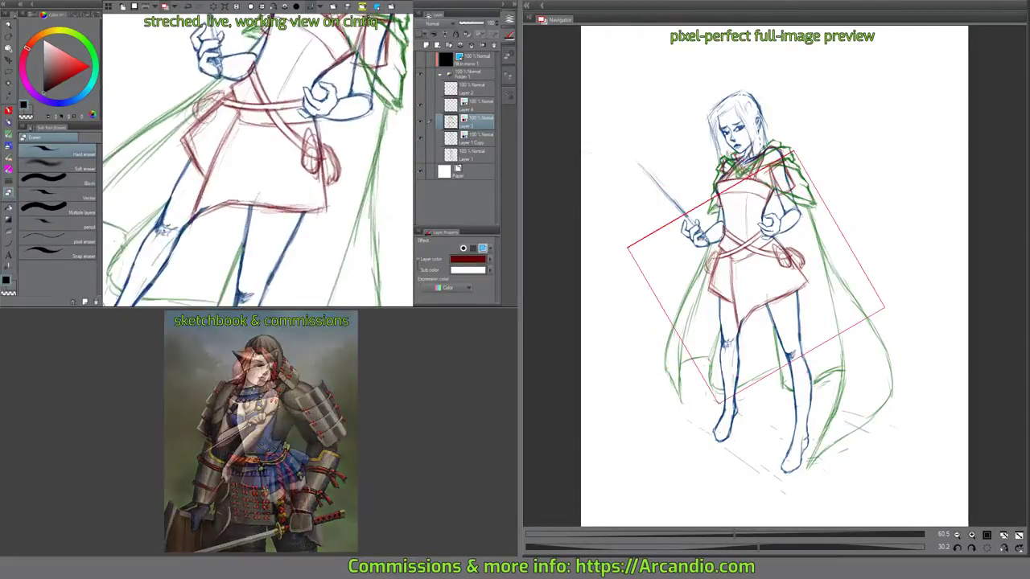
{"action": "mouse_move", "coordinate": [200, 153]}
{"action": "left_mouse_down"}
{"action": "mouse_move", "coordinate": [195, 140]}
{"action": "mouse_move", "coordinate": [190, 208]}
{"action": "left_mouse_up"}
{"action": "left_click_drag", "start_coordinate": [291, 210], "coordinate": [305, 198]}
{"action": "left_click_drag", "start_coordinate": [305, 198], "coordinate": [346, 143]}
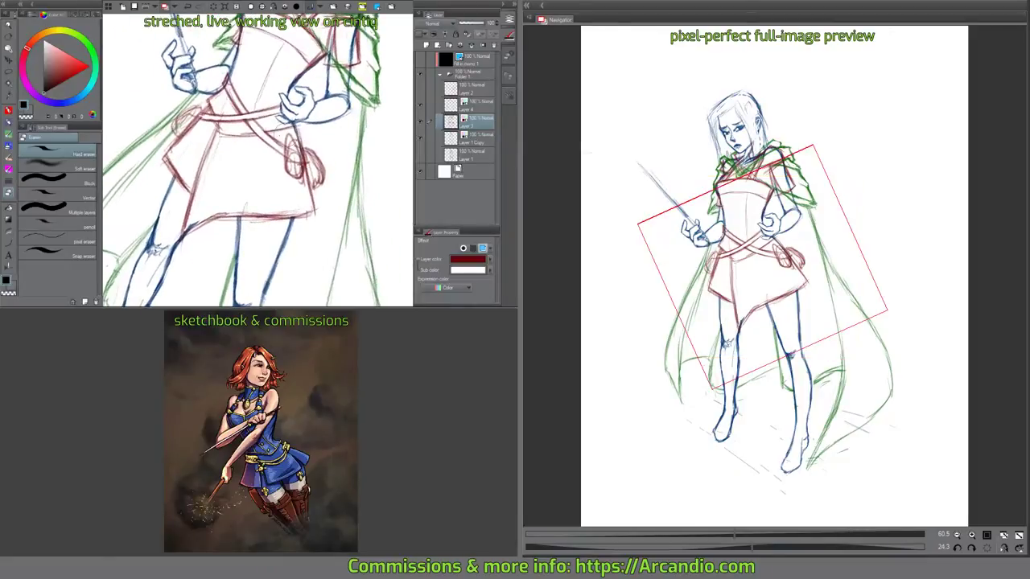
{"action": "mouse_move", "coordinate": [217, 145]}
{"action": "left_mouse_down"}
{"action": "mouse_move", "coordinate": [216, 172]}
{"action": "mouse_move", "coordinate": [221, 161]}
{"action": "left_mouse_up"}
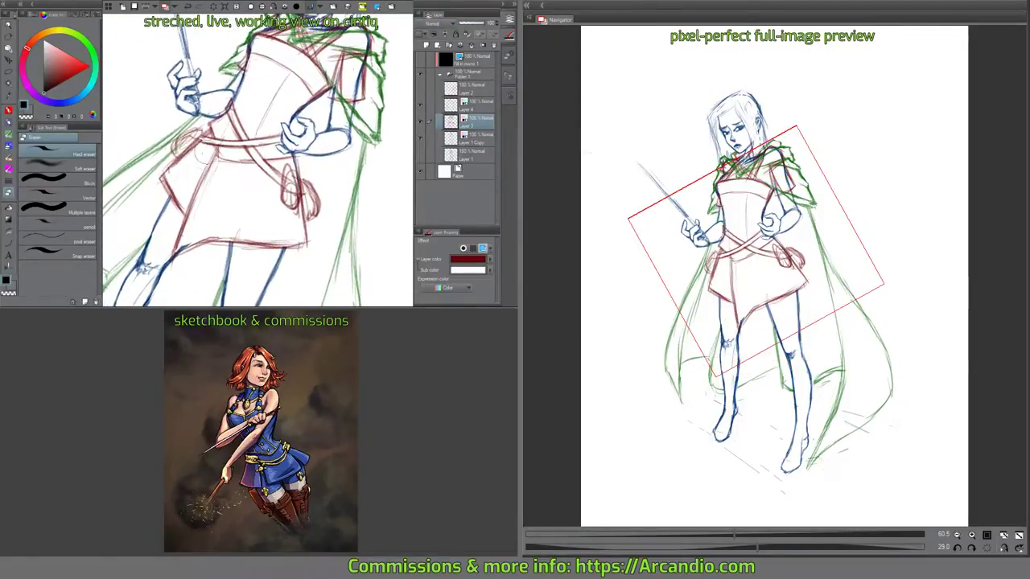
Try adding lengthwise pleat lines across the skirt's side and front panels with the rough pencil.
{"action": "key", "text": "p"}
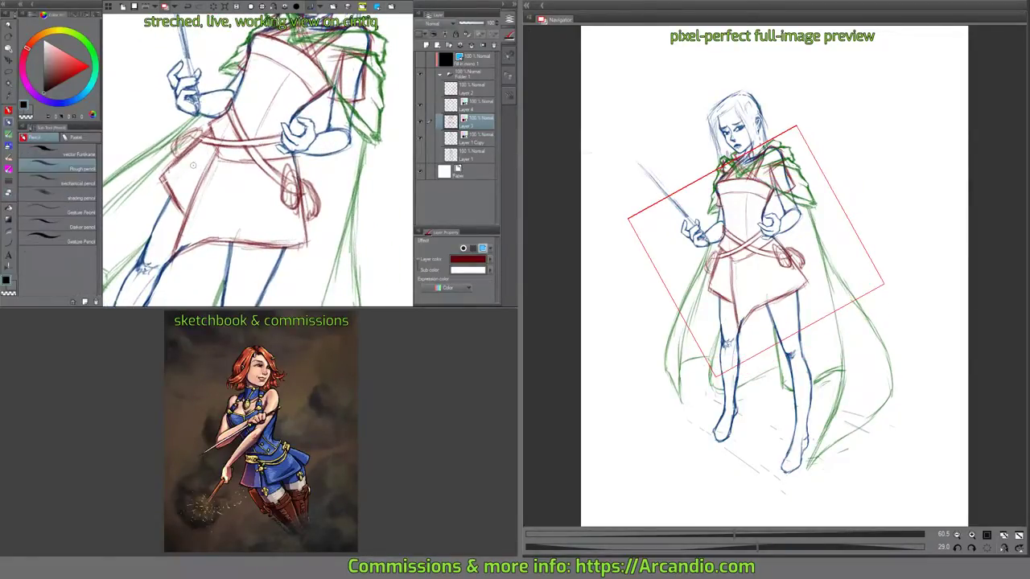
{"action": "left_click_drag", "start_coordinate": [193, 165], "coordinate": [198, 183]}
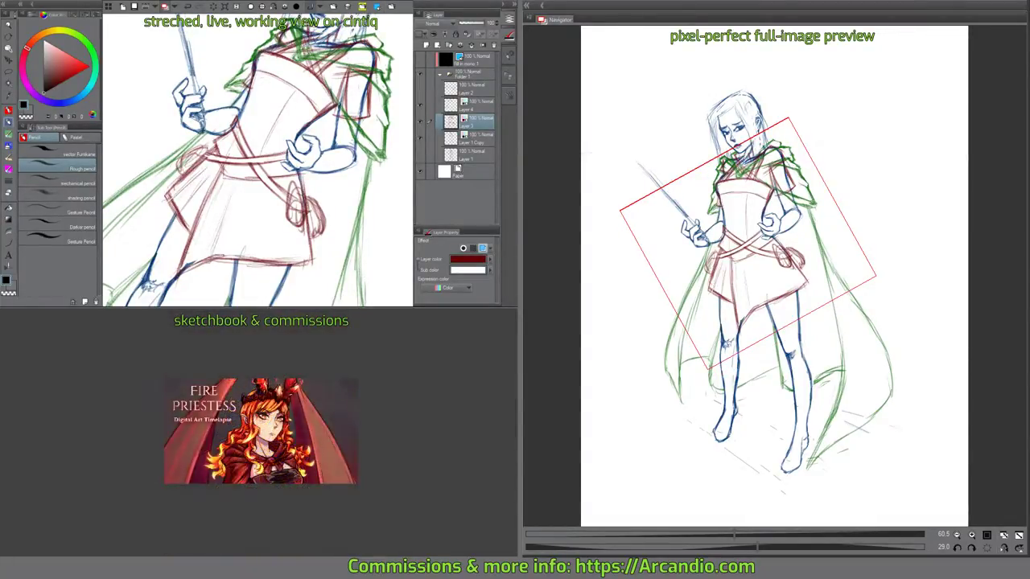
{"action": "left_click_drag", "start_coordinate": [263, 248], "coordinate": [264, 223]}
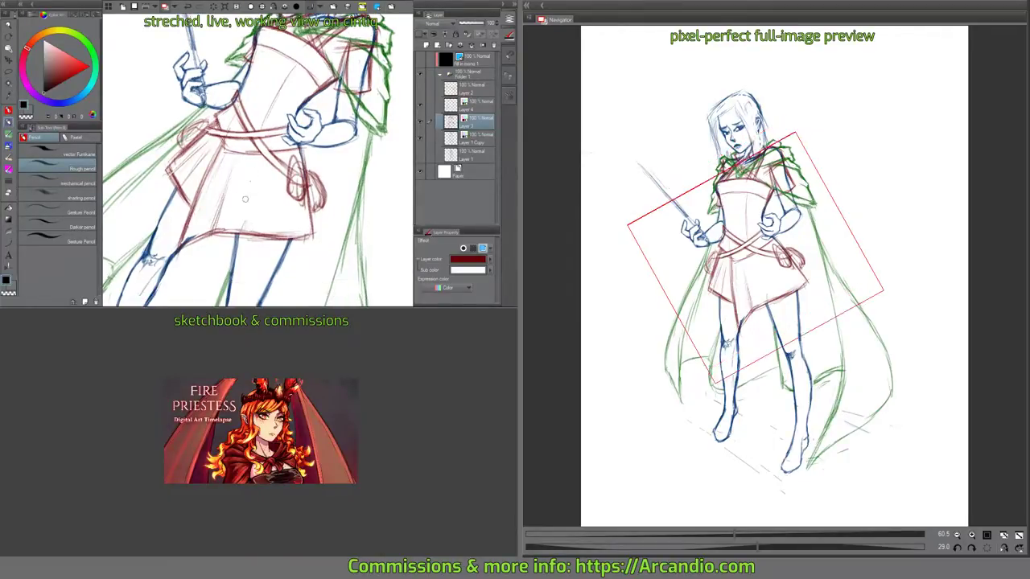
{"action": "left_click_drag", "start_coordinate": [251, 176], "coordinate": [243, 231]}
{"action": "left_click_drag", "start_coordinate": [273, 185], "coordinate": [268, 238]}
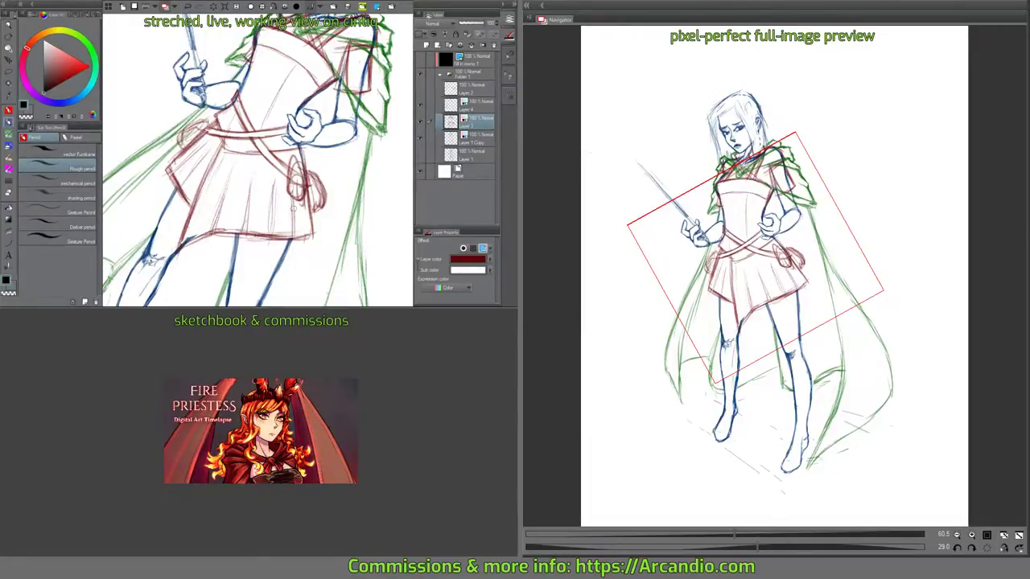
{"action": "mouse_move", "coordinate": [291, 164]}
{"action": "left_mouse_down"}
{"action": "mouse_move", "coordinate": [312, 128]}
{"action": "mouse_move", "coordinate": [326, 153]}
{"action": "mouse_move", "coordinate": [326, 137]}
{"action": "left_mouse_up"}
Undo the pleat lines on the skirt.
{"action": "key", "text": "ctrl+z"}
{"action": "key", "text": "ctrl+z"}
{"action": "key", "text": "ctrl+z"}
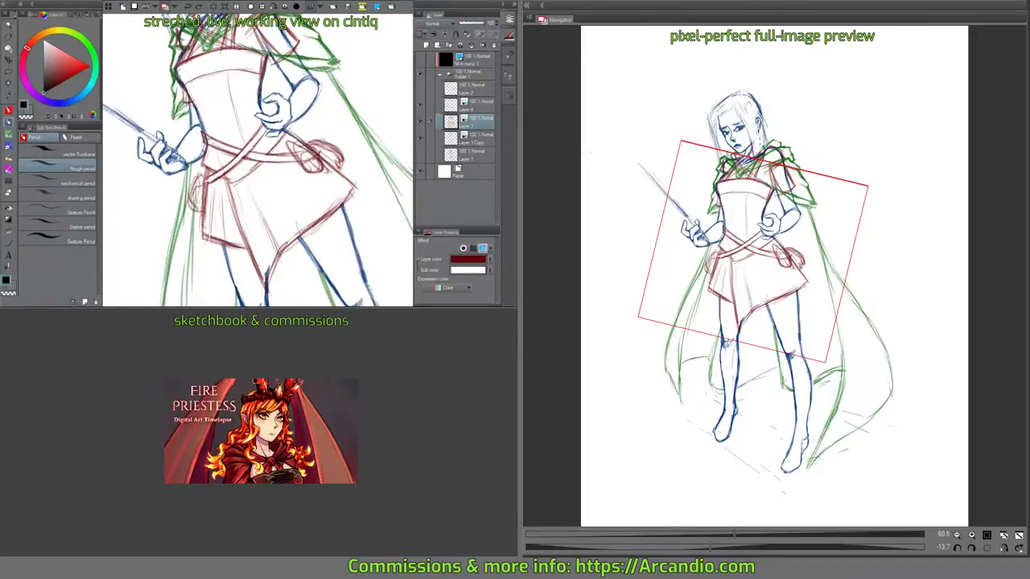
{"action": "key", "text": "ctrl+z"}
{"action": "key", "text": "ctrl+z"}
{"action": "key", "text": "ctrl+z"}
{"action": "key", "text": "ctrl+z"}
Redraw the bodice's centre seam in red with the rough pencil.
{"action": "mouse_move", "coordinate": [338, 146]}
{"action": "left_mouse_down"}
{"action": "mouse_move", "coordinate": [347, 169]}
{"action": "mouse_move", "coordinate": [297, 160]}
{"action": "left_mouse_up"}
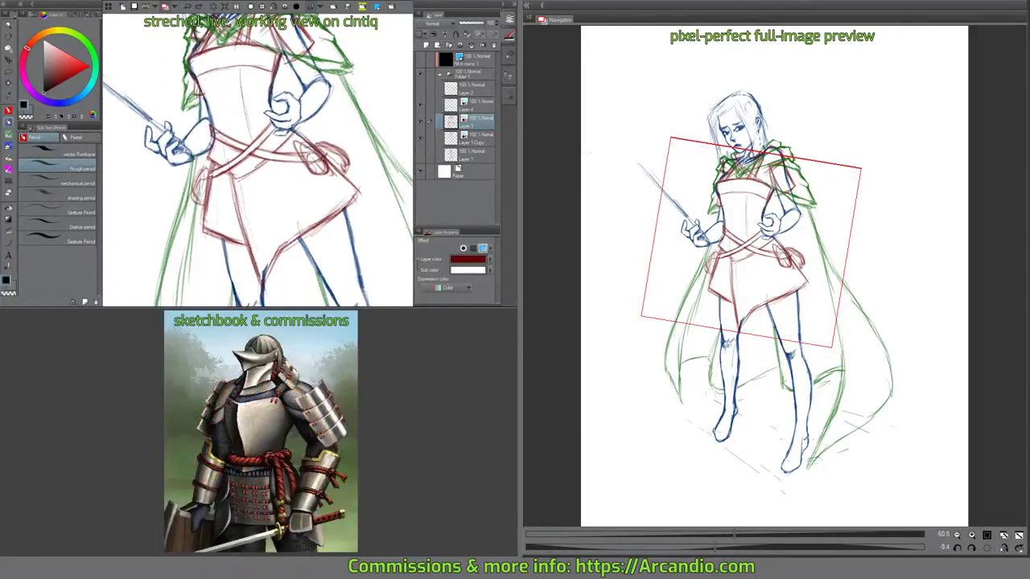
{"action": "key", "text": "e"}
{"action": "key", "text": "p"}
{"action": "left_click_drag", "start_coordinate": [311, 121], "coordinate": [293, 185]}
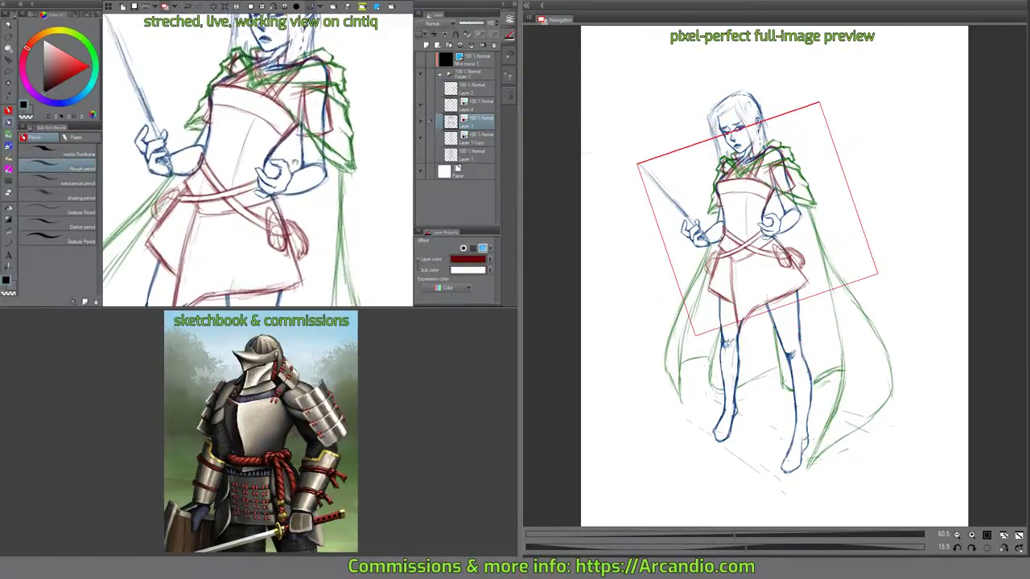
{"action": "mouse_move", "coordinate": [273, 138]}
{"action": "left_mouse_down"}
{"action": "mouse_move", "coordinate": [288, 171]}
{"action": "mouse_move", "coordinate": [272, 164]}
{"action": "mouse_move", "coordinate": [308, 162]}
{"action": "mouse_move", "coordinate": [288, 175]}
{"action": "mouse_move", "coordinate": [298, 160]}
{"action": "mouse_move", "coordinate": [278, 152]}
{"action": "left_mouse_up"}
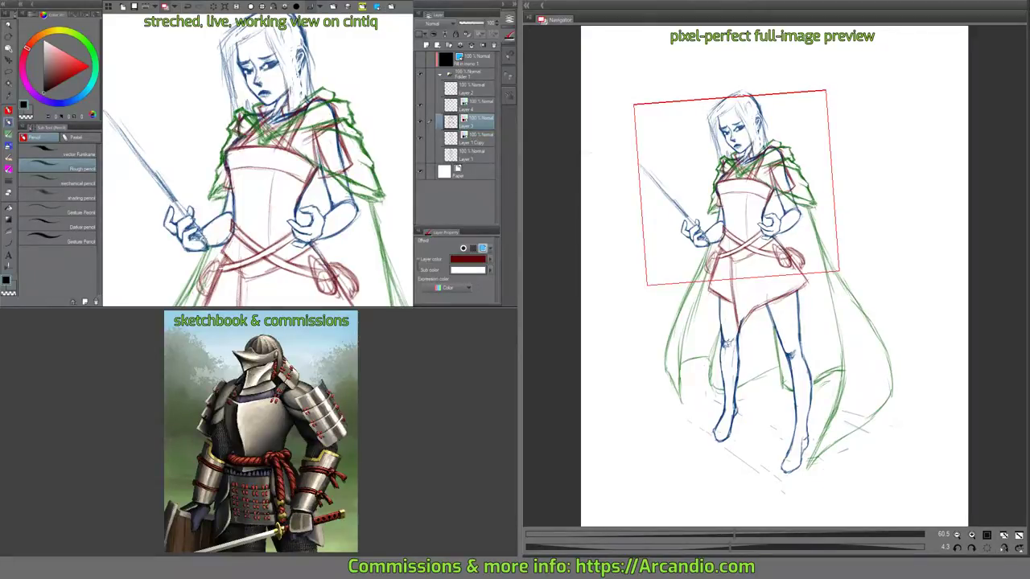
{"action": "left_click_drag", "start_coordinate": [298, 194], "coordinate": [285, 186]}
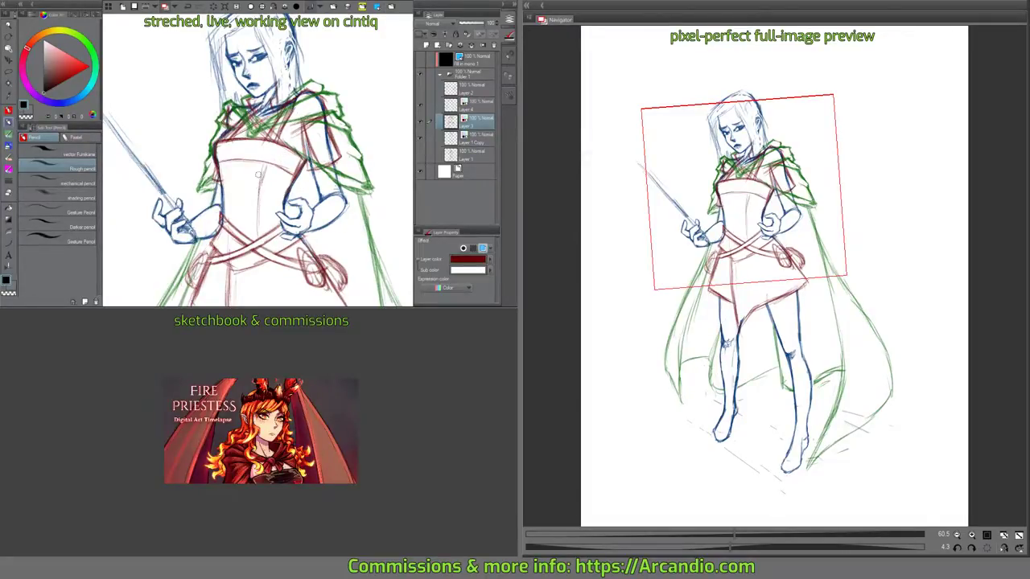
Correct the bodice seam with the eraser and extend it through the chest band and down the torso.
{"action": "key", "text": "e"}
{"action": "left_click_drag", "start_coordinate": [258, 179], "coordinate": [257, 194]}
{"action": "key", "text": "p"}
{"action": "left_click_drag", "start_coordinate": [273, 155], "coordinate": [276, 163]}
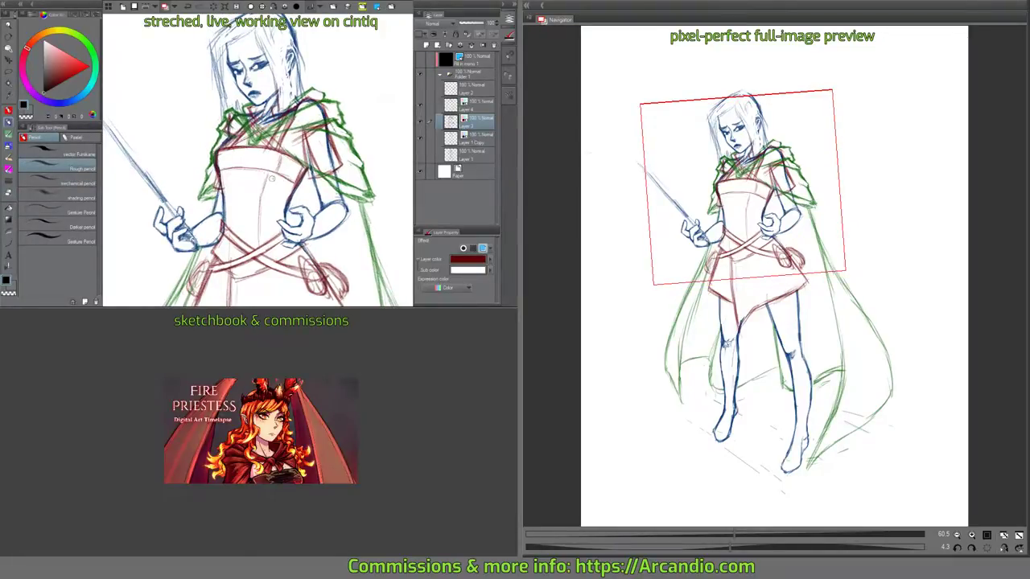
{"action": "mouse_move", "coordinate": [273, 221]}
{"action": "left_mouse_down"}
{"action": "mouse_move", "coordinate": [271, 184]}
{"action": "mouse_move", "coordinate": [271, 234]}
{"action": "left_mouse_up"}
Erase the blue shoulder and upper-arm lines hidden beneath the cape on the Layer 1 Copy layer.
{"action": "left_click", "coordinate": [452, 137]}
{"action": "key", "text": "e"}
{"action": "mouse_move", "coordinate": [214, 174]}
{"action": "left_mouse_down"}
{"action": "mouse_move", "coordinate": [212, 186]}
{"action": "mouse_move", "coordinate": [210, 162]}
{"action": "mouse_move", "coordinate": [217, 179]}
{"action": "mouse_move", "coordinate": [209, 166]}
{"action": "mouse_move", "coordinate": [219, 170]}
{"action": "left_mouse_up"}
{"action": "mouse_move", "coordinate": [226, 134]}
{"action": "left_mouse_down"}
{"action": "mouse_move", "coordinate": [242, 122]}
{"action": "mouse_move", "coordinate": [282, 159]}
{"action": "mouse_move", "coordinate": [293, 142]}
{"action": "mouse_move", "coordinate": [311, 168]}
{"action": "mouse_move", "coordinate": [313, 206]}
{"action": "mouse_move", "coordinate": [299, 215]}
{"action": "mouse_move", "coordinate": [297, 188]}
{"action": "mouse_move", "coordinate": [355, 159]}
{"action": "left_mouse_up"}
{"action": "key", "text": "space"}
{"action": "key", "text": "p"}
{"action": "key", "text": "space"}
{"action": "key", "text": "shift+space"}
Try erasing the red sleeve lines under the cape directly on Layer 3, and undo the erasing.
{"action": "left_click", "coordinate": [452, 124]}
{"action": "key", "text": "e"}
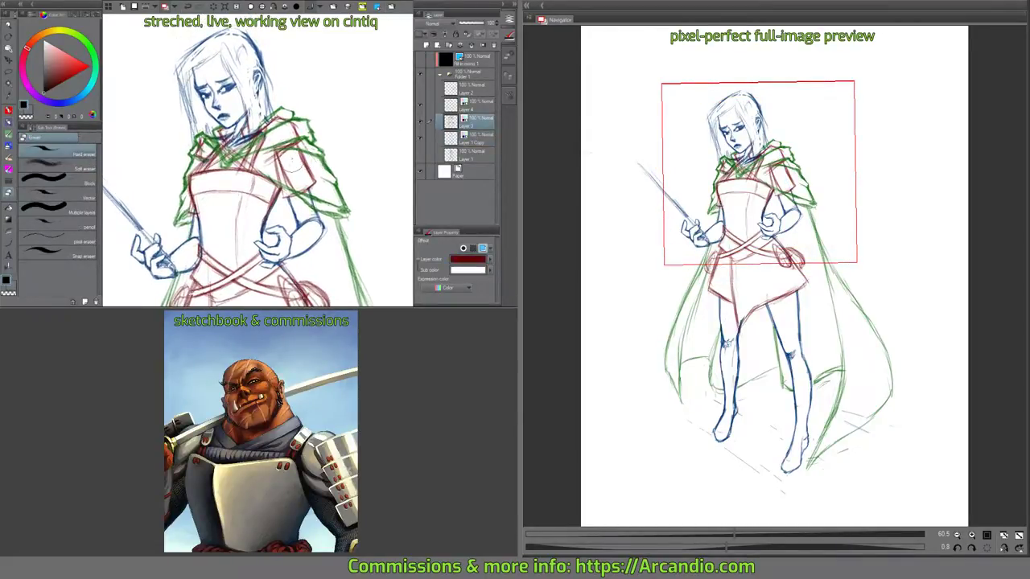
{"action": "key", "text": "shift+space"}
{"action": "left_click_drag", "start_coordinate": [338, 193], "coordinate": [336, 143]}
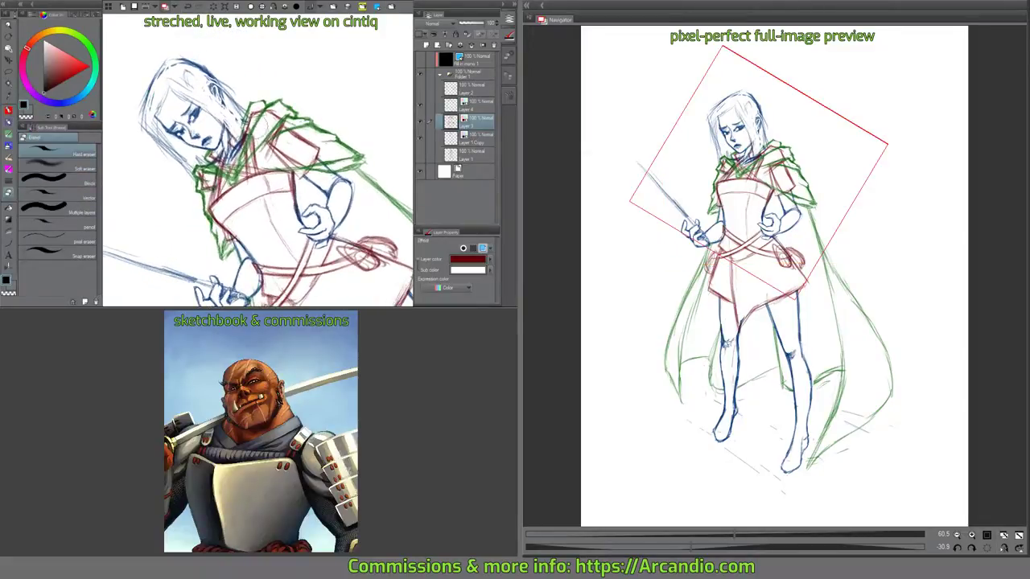
{"action": "left_click_drag", "start_coordinate": [264, 122], "coordinate": [249, 135]}
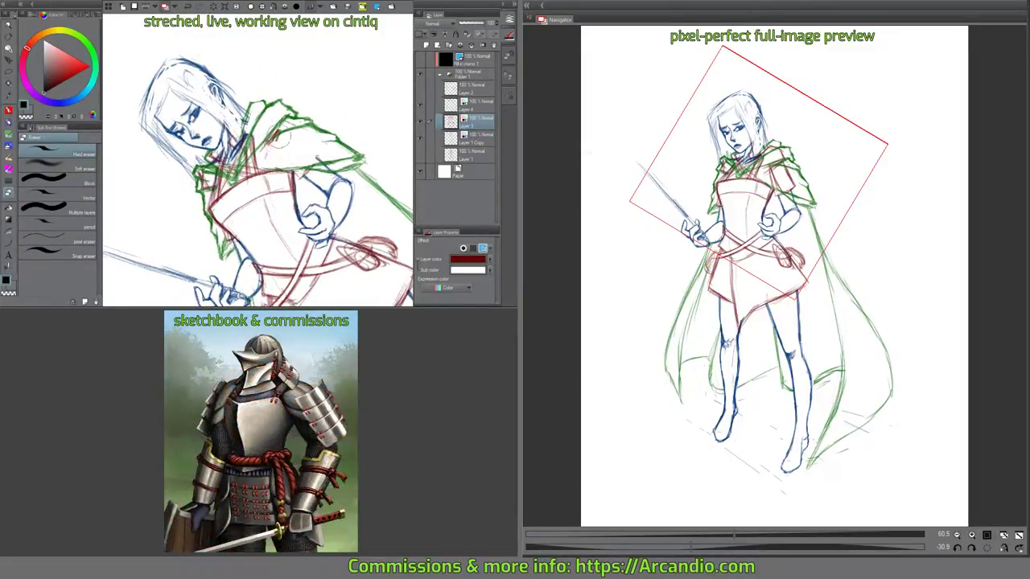
{"action": "left_click_drag", "start_coordinate": [266, 143], "coordinate": [257, 153]}
{"action": "key", "text": "p"}
{"action": "key", "text": "ctrl+z"}
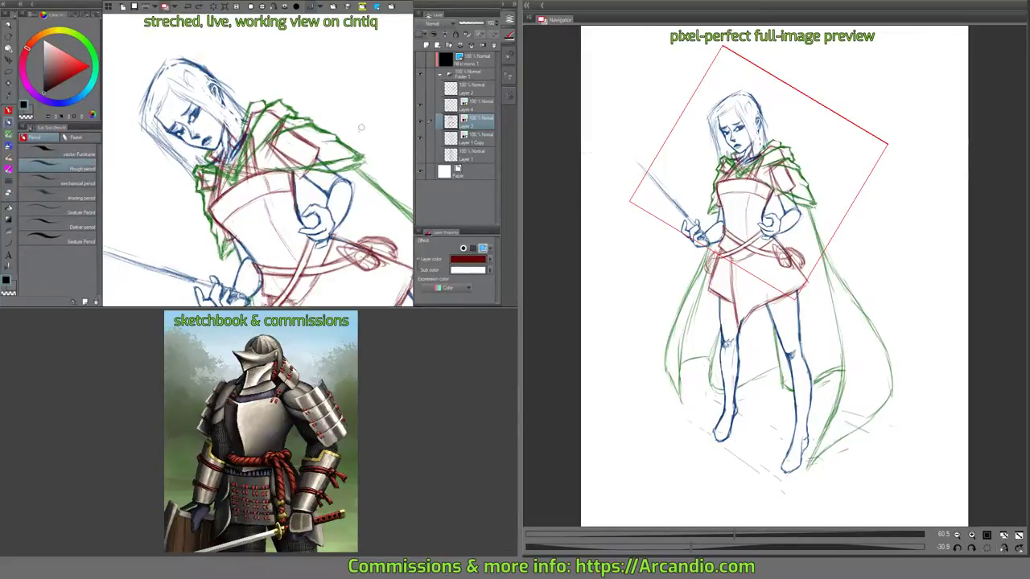
Add a layer mask to the red Layer 3 and mask out the sleeve lines beneath the cape at the figure's left shoulder.
{"action": "key", "text": "space"}
{"action": "left_click_drag", "start_coordinate": [361, 127], "coordinate": [361, 133]}
{"action": "left_click", "coordinate": [487, 48]}
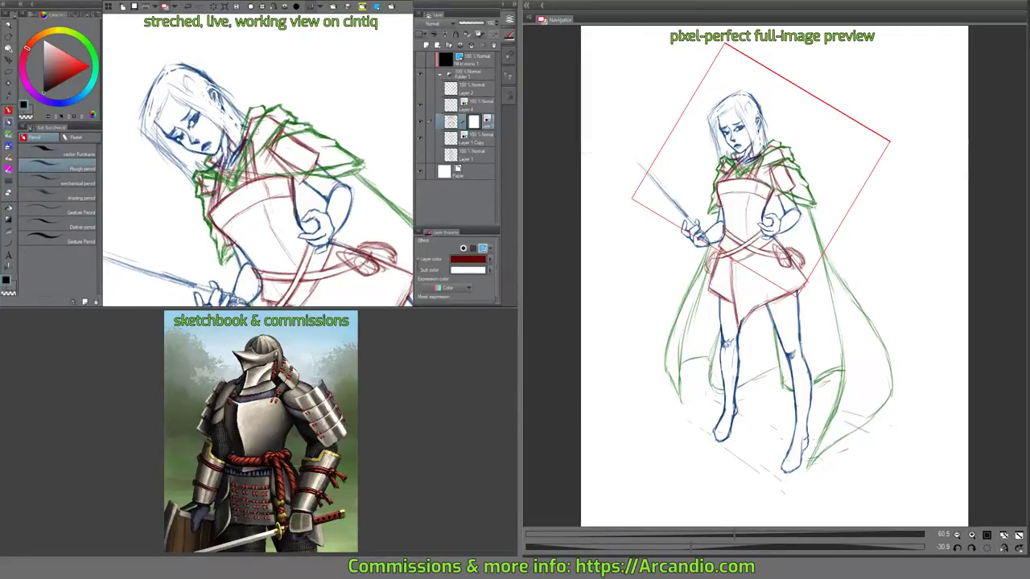
{"action": "key", "text": "e"}
{"action": "mouse_move", "coordinate": [259, 118]}
{"action": "left_mouse_down"}
{"action": "mouse_move", "coordinate": [309, 147]}
{"action": "mouse_move", "coordinate": [301, 167]}
{"action": "mouse_move", "coordinate": [285, 169]}
{"action": "mouse_move", "coordinate": [320, 161]}
{"action": "mouse_move", "coordinate": [265, 157]}
{"action": "mouse_move", "coordinate": [293, 145]}
{"action": "left_mouse_up"}
{"action": "key", "text": "p"}
{"action": "key", "text": "e"}
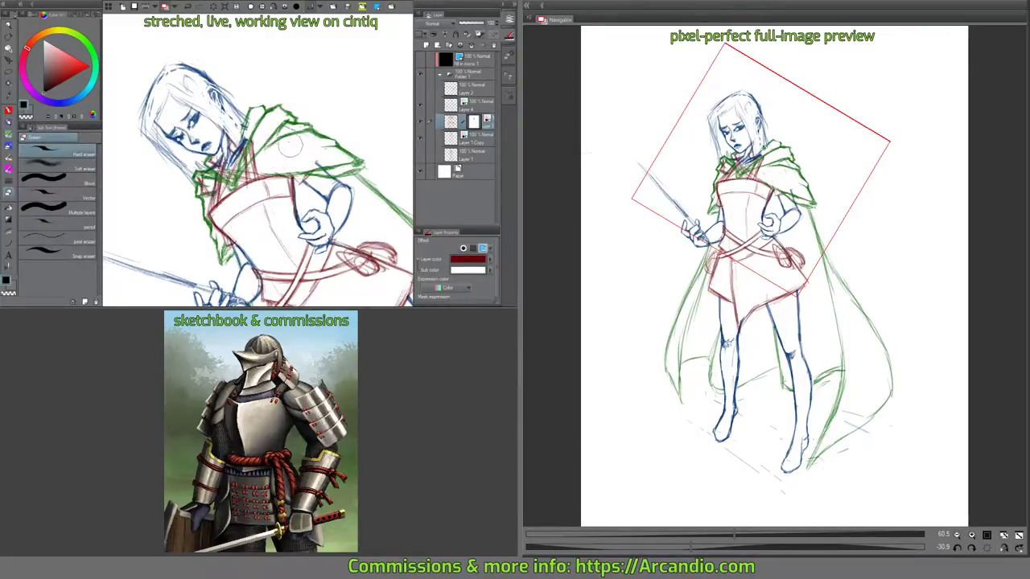
Refine the red straps and neckline beneath the cape collar, correcting the pencil lines with the eraser.
{"action": "key", "text": "p"}
{"action": "left_click_drag", "start_coordinate": [342, 87], "coordinate": [374, 150]}
{"action": "key", "text": "e"}
{"action": "mouse_move", "coordinate": [198, 158]}
{"action": "left_mouse_down"}
{"action": "mouse_move", "coordinate": [189, 159]}
{"action": "mouse_move", "coordinate": [225, 135]}
{"action": "left_mouse_up"}
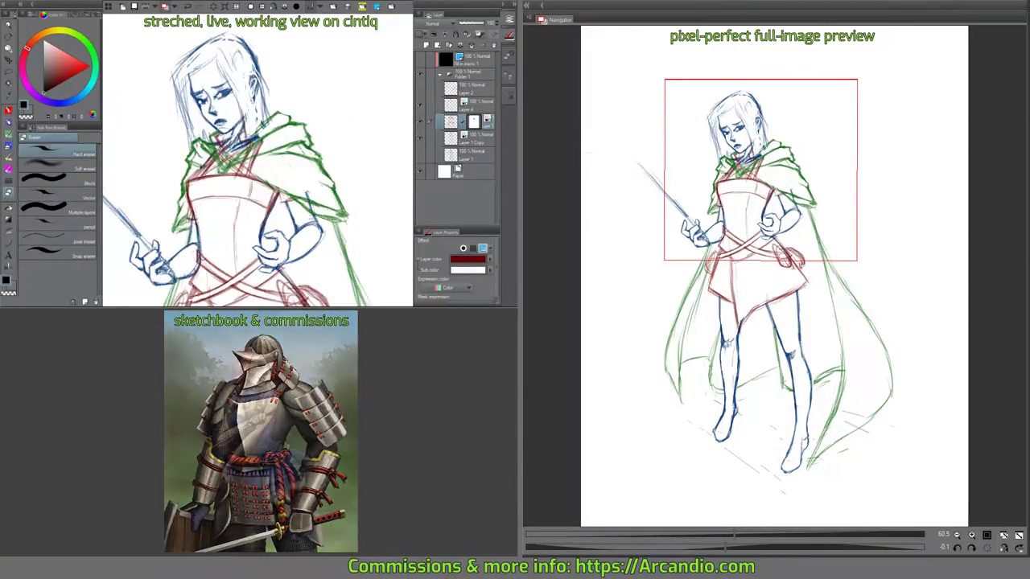
{"action": "key", "text": "p"}
{"action": "mouse_move", "coordinate": [338, 127]}
{"action": "left_mouse_down"}
{"action": "mouse_move", "coordinate": [354, 113]}
{"action": "mouse_move", "coordinate": [364, 140]}
{"action": "left_mouse_up"}
{"action": "key", "text": "e"}
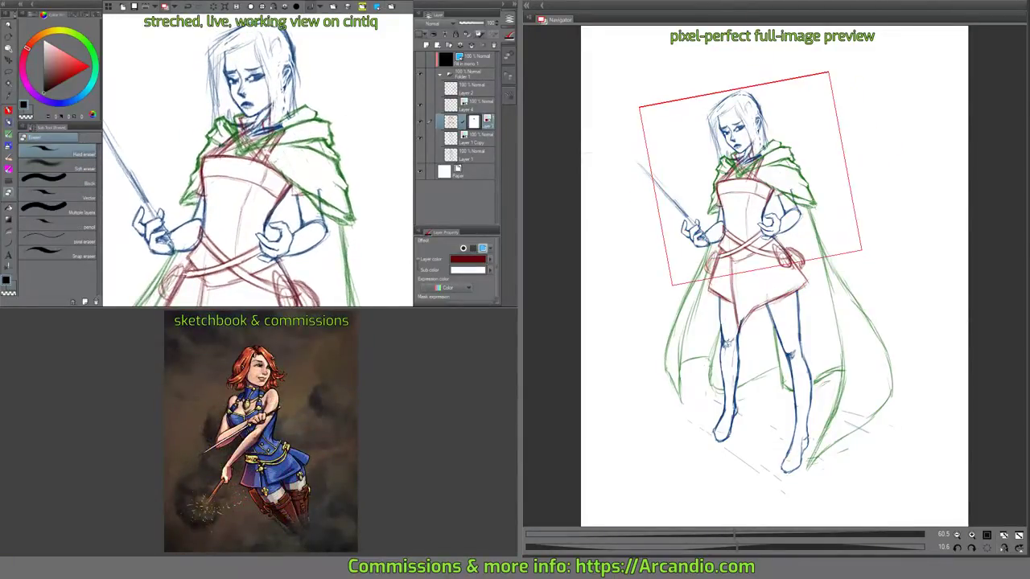
{"action": "mouse_move", "coordinate": [283, 132]}
{"action": "left_mouse_down"}
{"action": "mouse_move", "coordinate": [276, 151]}
{"action": "mouse_move", "coordinate": [254, 140]}
{"action": "mouse_move", "coordinate": [233, 152]}
{"action": "mouse_move", "coordinate": [248, 131]}
{"action": "mouse_move", "coordinate": [264, 146]}
{"action": "left_mouse_up"}
{"action": "key", "text": "p"}
{"action": "left_click_drag", "start_coordinate": [307, 119], "coordinate": [303, 125]}
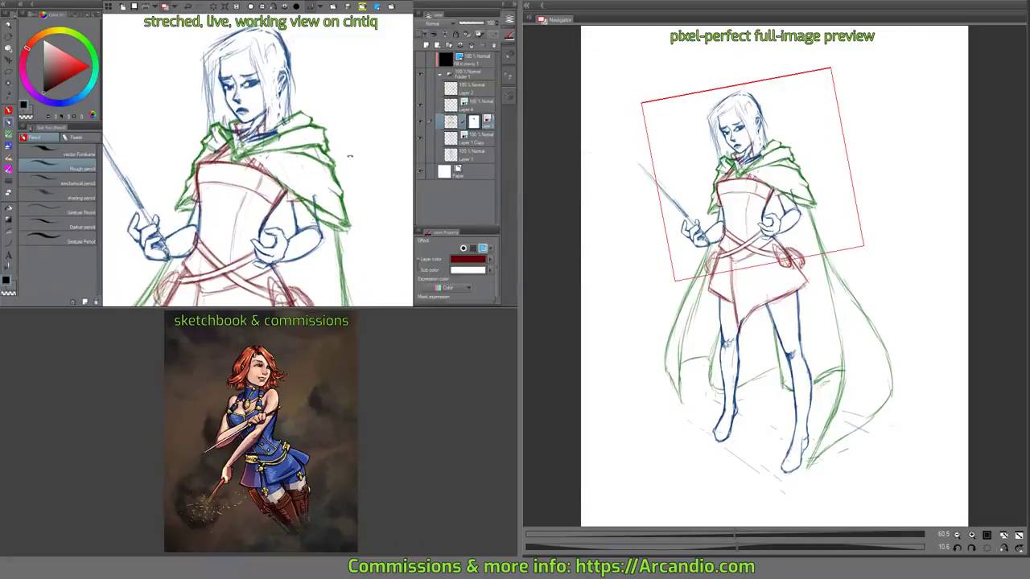
{"action": "left_click_drag", "start_coordinate": [349, 156], "coordinate": [362, 141]}
{"action": "left_click_drag", "start_coordinate": [352, 176], "coordinate": [389, 115]}
{"action": "mouse_move", "coordinate": [338, 194]}
{"action": "left_mouse_down"}
{"action": "mouse_move", "coordinate": [334, 169]}
{"action": "mouse_move", "coordinate": [341, 195]}
{"action": "left_mouse_up"}
Erase the blue torso lines hidden beneath the red bodice on the Layer 1 Copy layer.
{"action": "left_click", "coordinate": [471, 138]}
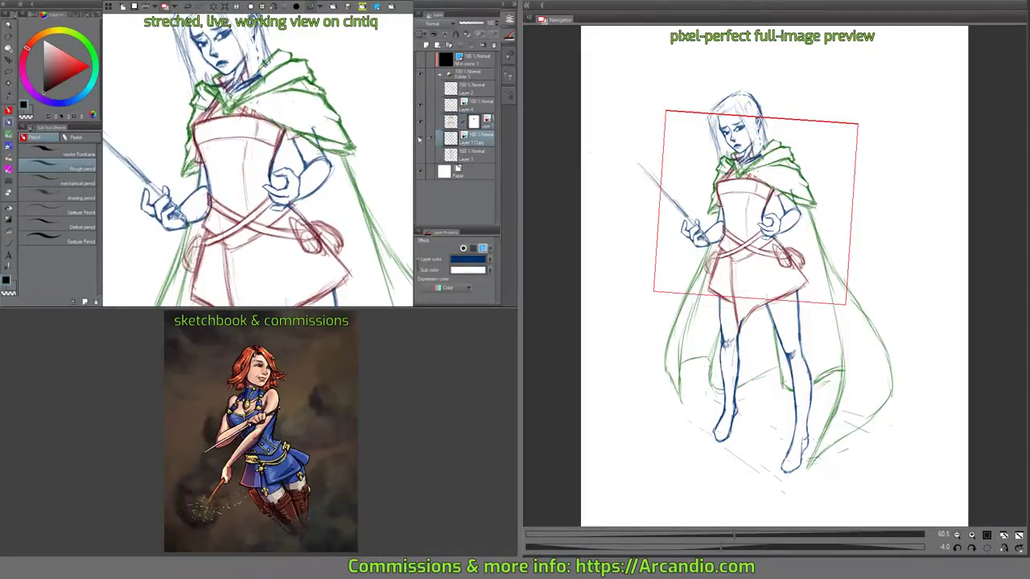
{"action": "key", "text": "e"}
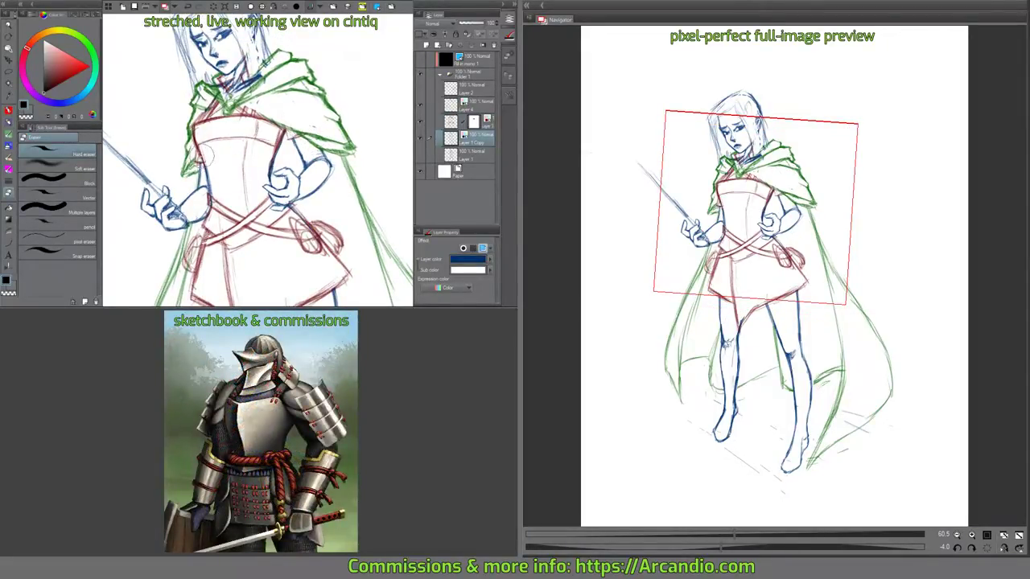
{"action": "key", "text": "p"}
{"action": "mouse_move", "coordinate": [349, 102]}
{"action": "left_mouse_down"}
{"action": "mouse_move", "coordinate": [370, 122]}
{"action": "mouse_move", "coordinate": [325, 128]}
{"action": "left_mouse_up"}
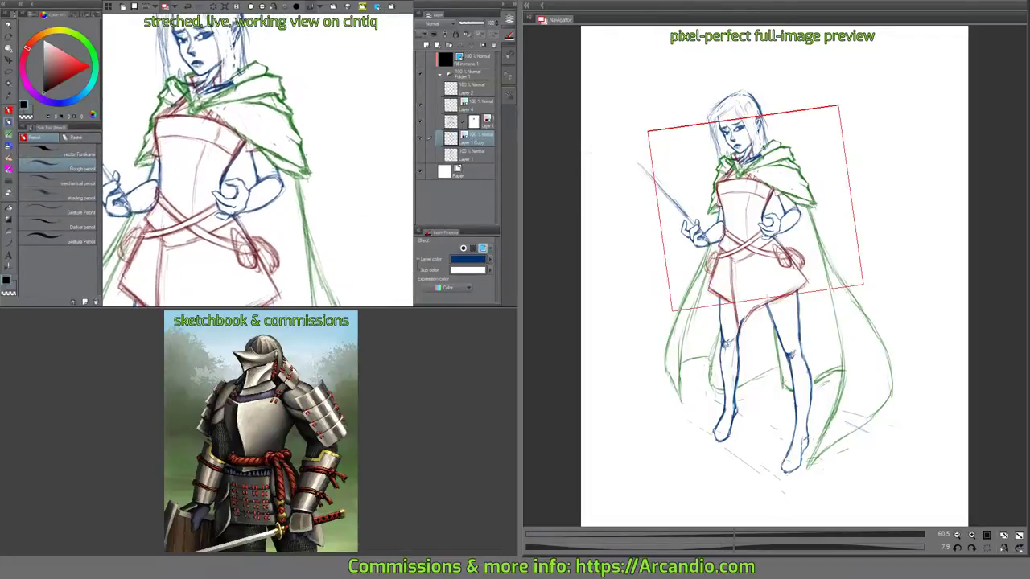
{"action": "mouse_move", "coordinate": [324, 165]}
{"action": "left_mouse_down"}
{"action": "mouse_move", "coordinate": [312, 133]}
{"action": "mouse_move", "coordinate": [328, 177]}
{"action": "left_mouse_up"}
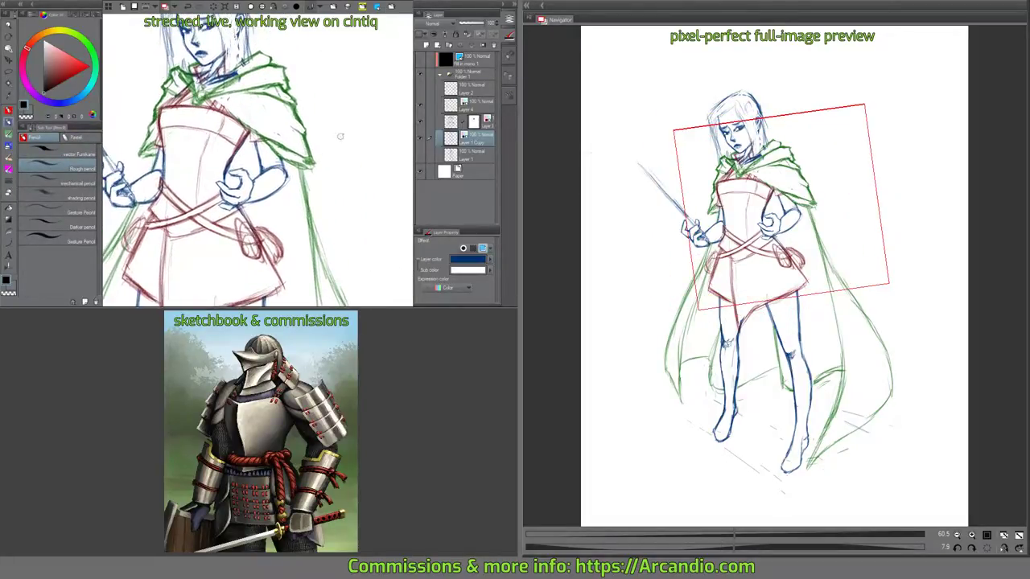
{"action": "left_click_drag", "start_coordinate": [293, 237], "coordinate": [300, 137]}
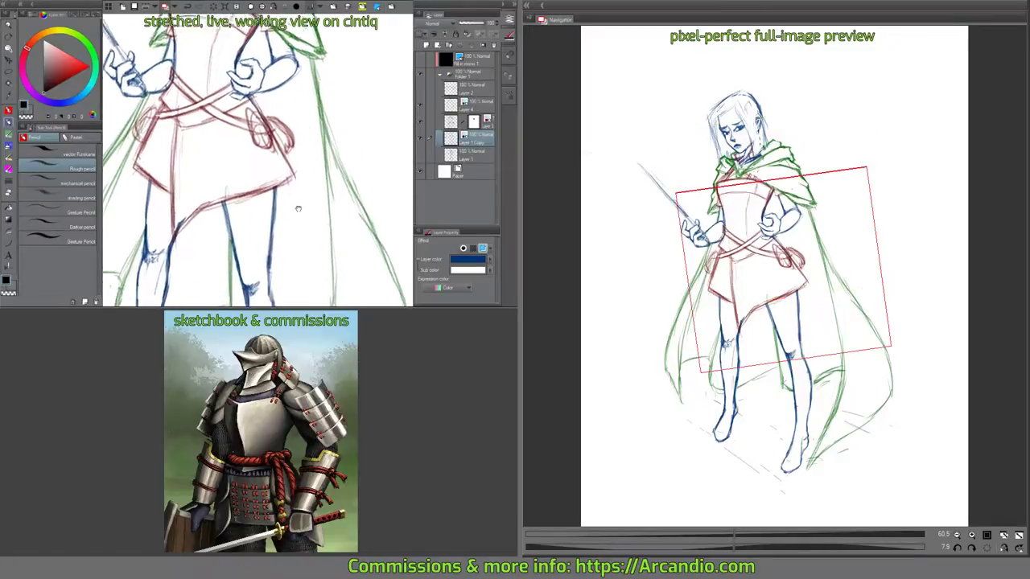
{"action": "left_click_drag", "start_coordinate": [297, 209], "coordinate": [315, 109]}
{"action": "left_click_drag", "start_coordinate": [323, 225], "coordinate": [325, 250]}
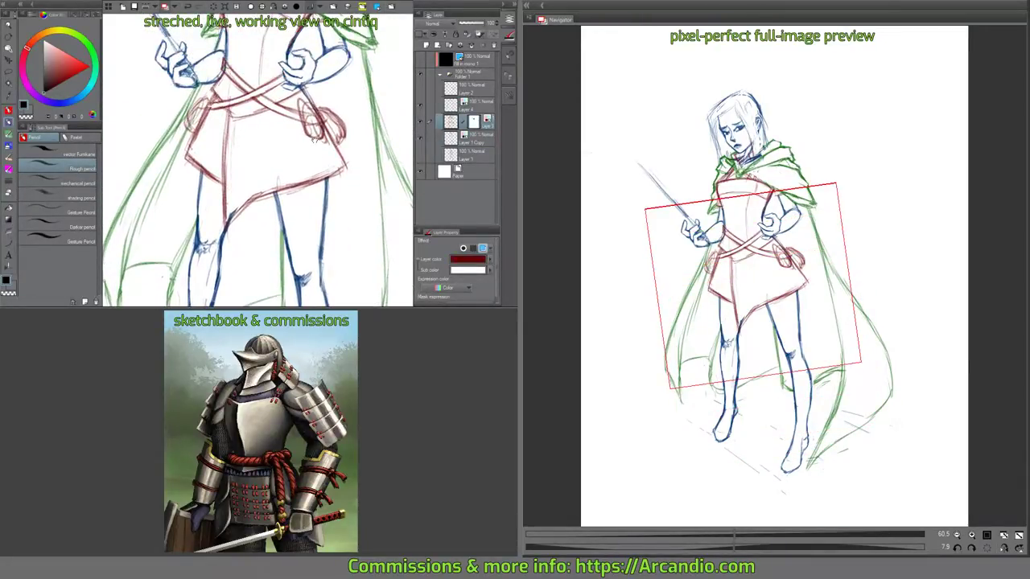
Erase and redraw the vertical bodice seam down the torso on the red Layer 3.
{"action": "left_click_drag", "start_coordinate": [321, 175], "coordinate": [308, 276]}
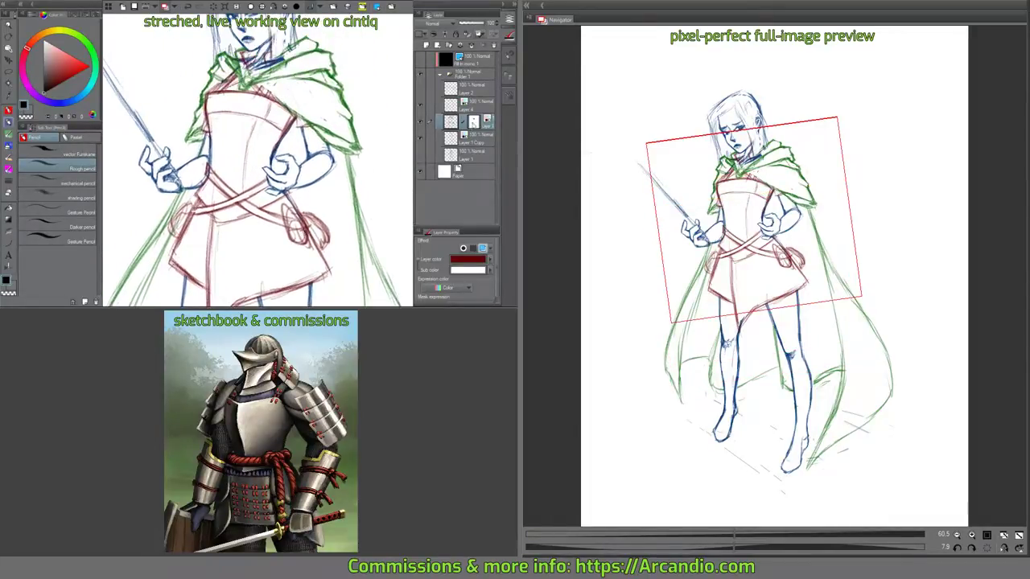
{"action": "left_click", "coordinate": [453, 123]}
{"action": "key", "text": "e"}
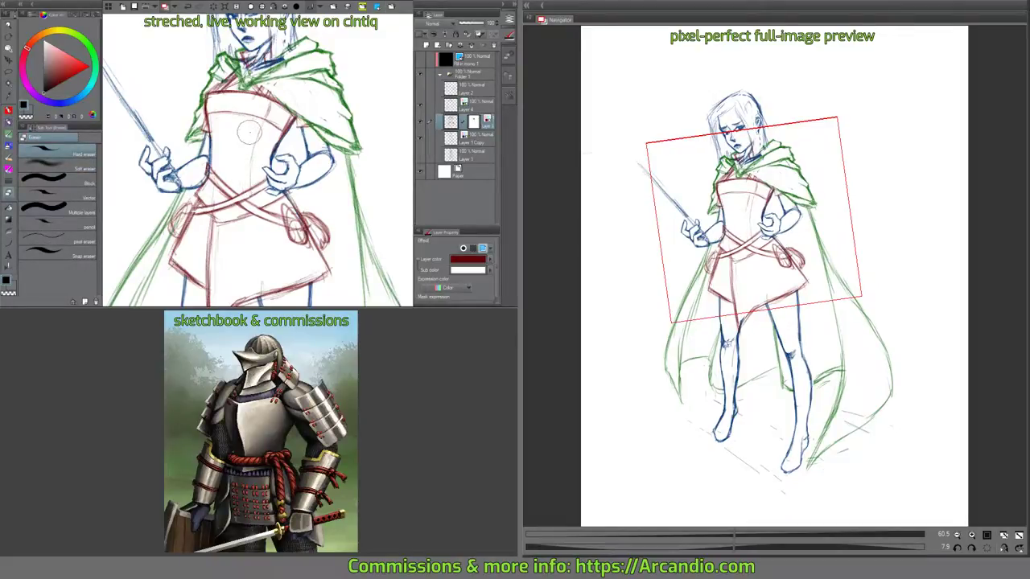
{"action": "key", "text": "p"}
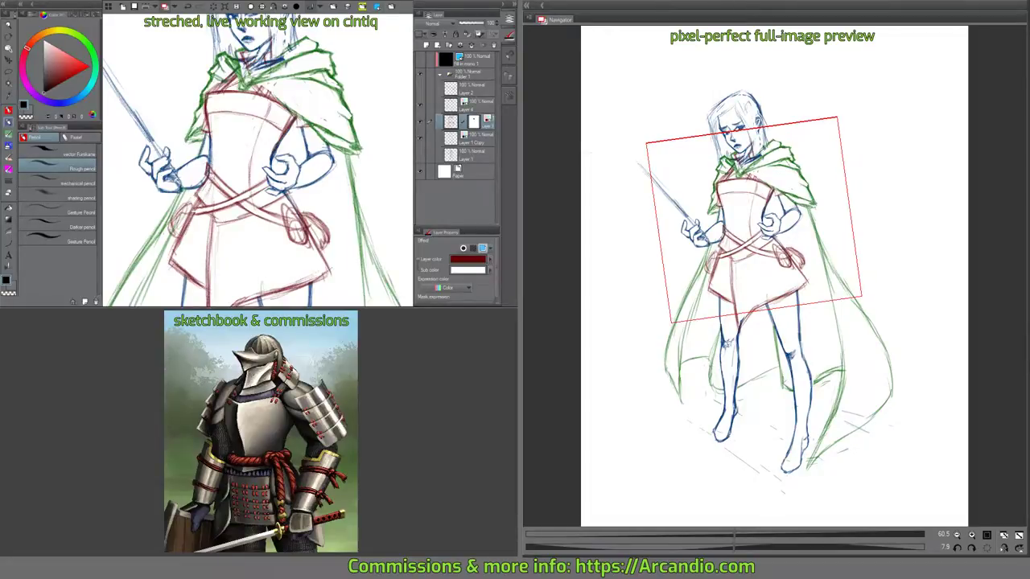
{"action": "key", "text": "e"}
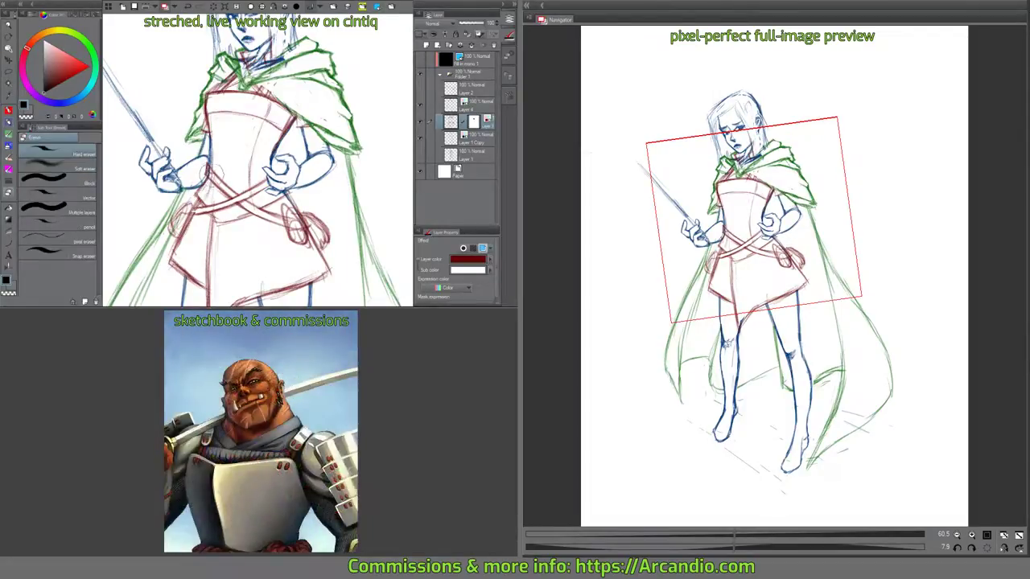
{"action": "key", "text": "p"}
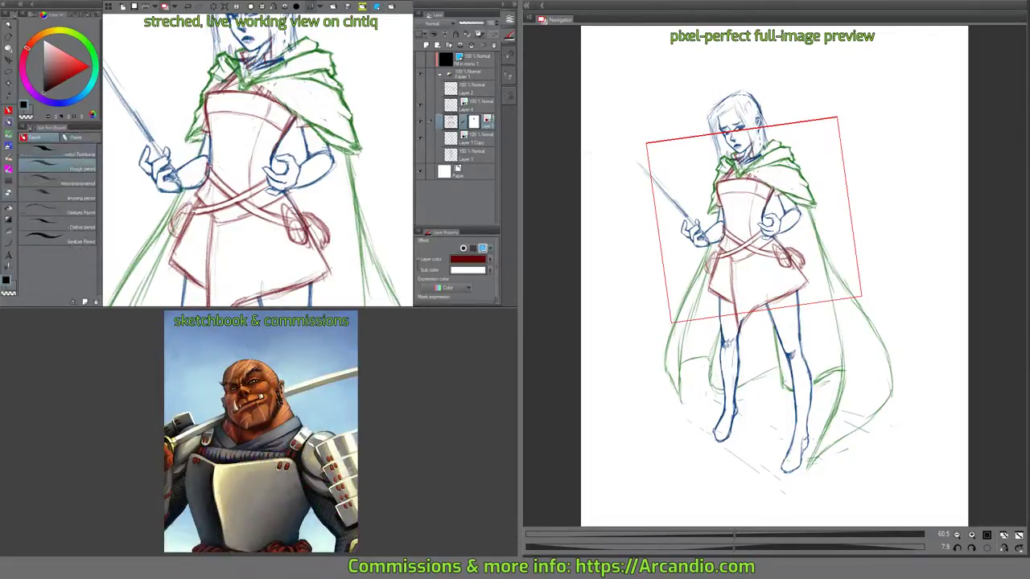
Clean up the crossed belts and the bodice edge around the waist, trimming stray red lines beside the hand.
{"action": "left_click_drag", "start_coordinate": [235, 184], "coordinate": [237, 168]}
{"action": "key", "text": "e"}
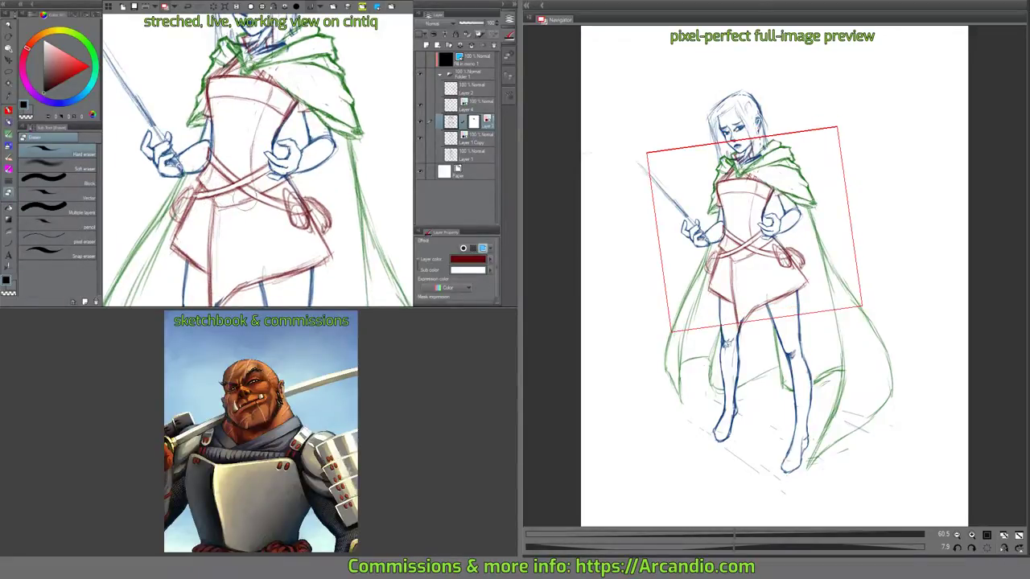
{"action": "key", "text": "p"}
{"action": "left_click_drag", "start_coordinate": [244, 198], "coordinate": [223, 200]}
{"action": "mouse_move", "coordinate": [257, 161]}
{"action": "left_mouse_down"}
{"action": "mouse_move", "coordinate": [268, 214]}
{"action": "mouse_move", "coordinate": [275, 197]}
{"action": "mouse_move", "coordinate": [311, 182]}
{"action": "mouse_move", "coordinate": [315, 164]}
{"action": "mouse_move", "coordinate": [294, 159]}
{"action": "mouse_move", "coordinate": [299, 178]}
{"action": "left_mouse_up"}
{"action": "key", "text": "e"}
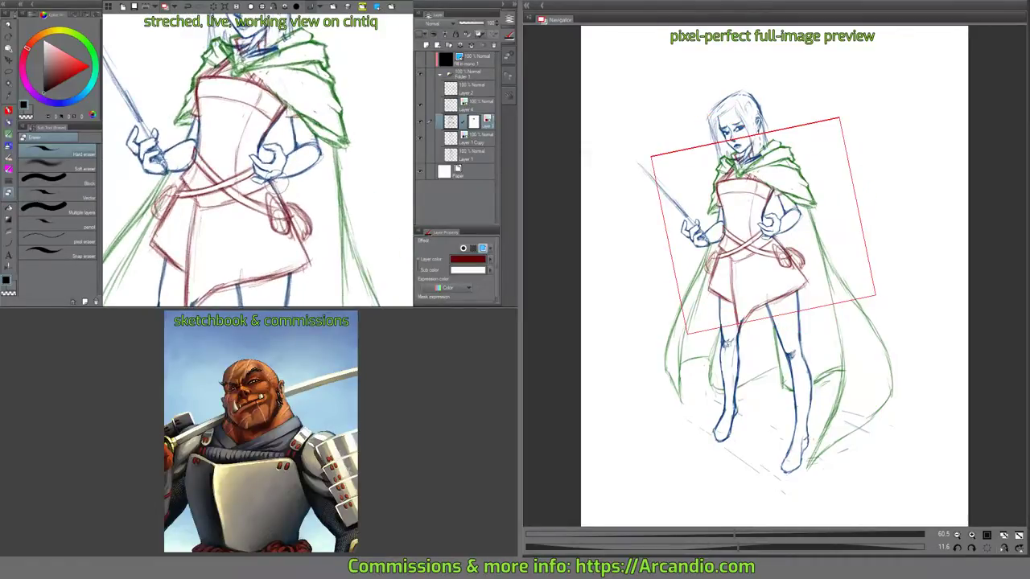
{"action": "key", "text": "p"}
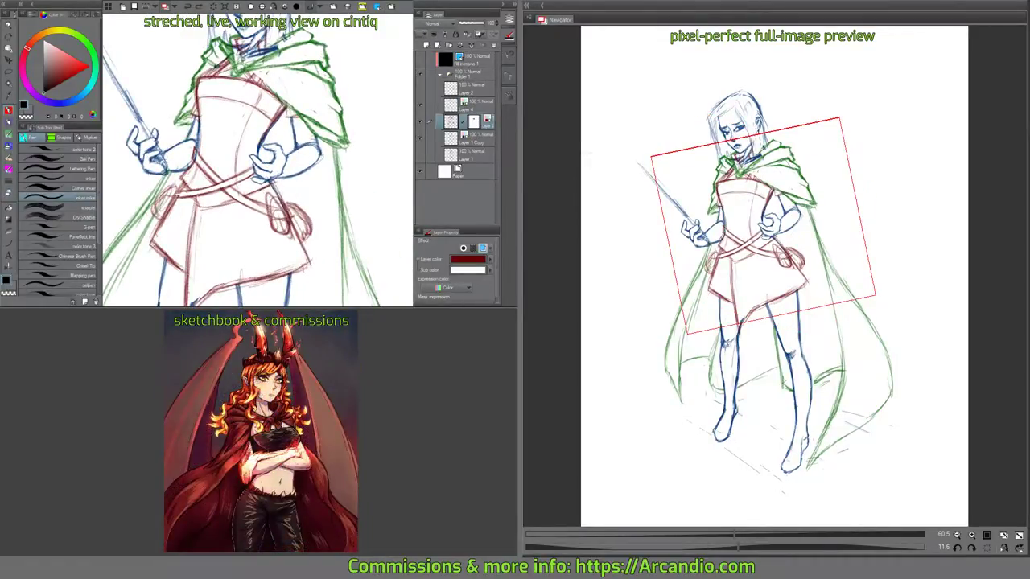
{"action": "key", "text": "p"}
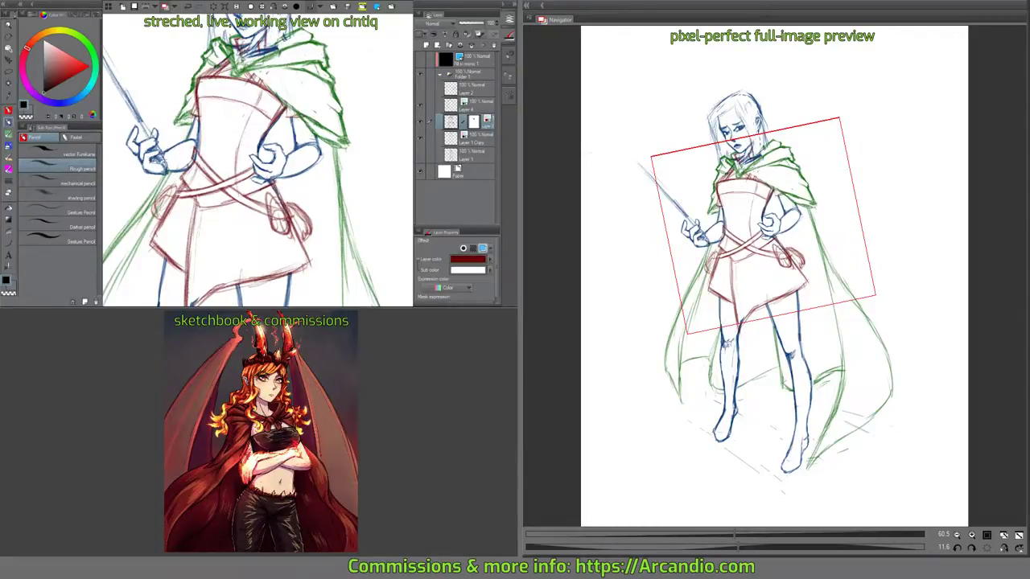
Clean up the blue body lines around the belts and hips on the Layer 1 Copy layer.
{"action": "mouse_move", "coordinate": [282, 201]}
{"action": "left_mouse_down"}
{"action": "mouse_move", "coordinate": [247, 170]}
{"action": "mouse_move", "coordinate": [281, 219]}
{"action": "mouse_move", "coordinate": [321, 199]}
{"action": "mouse_move", "coordinate": [332, 159]}
{"action": "mouse_move", "coordinate": [349, 186]}
{"action": "left_mouse_up"}
{"action": "left_click", "coordinate": [455, 140]}
{"action": "key", "text": "e"}
{"action": "key", "text": "p"}
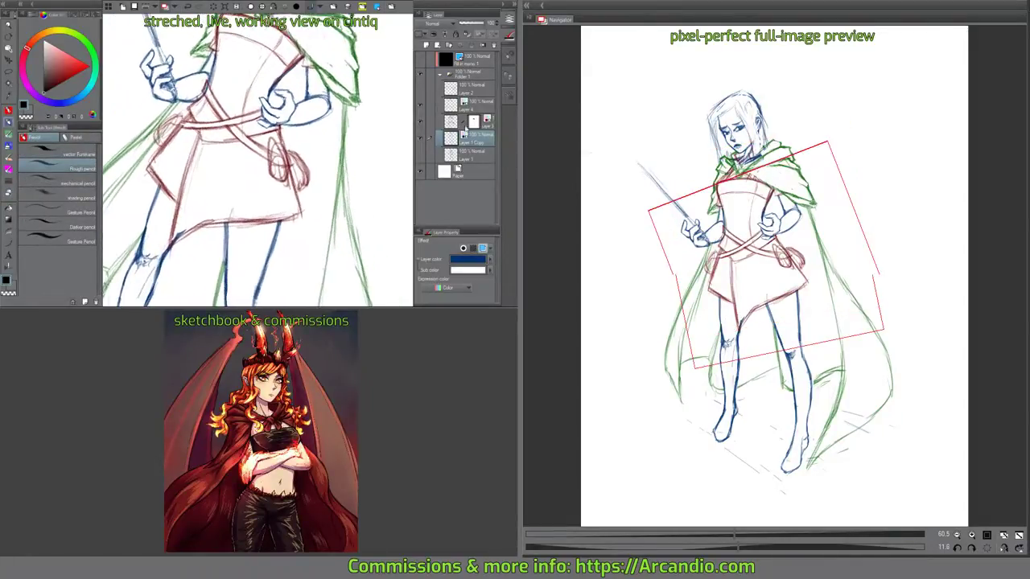
Erase the rough pouch scribbles on the red Layer 3 and redraw clean belt pouches at both hips.
{"action": "left_click", "coordinate": [455, 122]}
{"action": "key", "text": "e"}
{"action": "mouse_move", "coordinate": [277, 159]}
{"action": "left_mouse_down"}
{"action": "mouse_move", "coordinate": [287, 169]}
{"action": "mouse_move", "coordinate": [295, 159]}
{"action": "mouse_move", "coordinate": [297, 191]}
{"action": "left_mouse_up"}
{"action": "left_click_drag", "start_coordinate": [259, 137], "coordinate": [297, 189]}
{"action": "mouse_move", "coordinate": [226, 170]}
{"action": "left_mouse_down"}
{"action": "mouse_move", "coordinate": [212, 195]}
{"action": "mouse_move", "coordinate": [242, 180]}
{"action": "mouse_move", "coordinate": [224, 163]}
{"action": "mouse_move", "coordinate": [244, 179]}
{"action": "left_mouse_up"}
{"action": "key", "text": "p"}
{"action": "left_click_drag", "start_coordinate": [241, 241], "coordinate": [269, 248]}
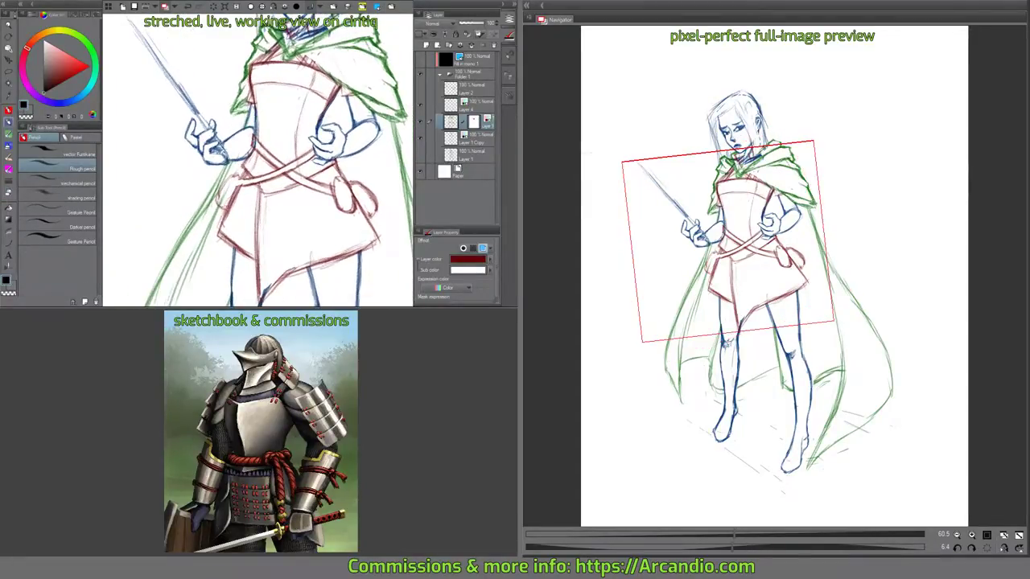
{"action": "mouse_move", "coordinate": [227, 211]}
{"action": "left_mouse_down"}
{"action": "mouse_move", "coordinate": [221, 185]}
{"action": "mouse_move", "coordinate": [240, 173]}
{"action": "mouse_move", "coordinate": [219, 193]}
{"action": "left_mouse_up"}
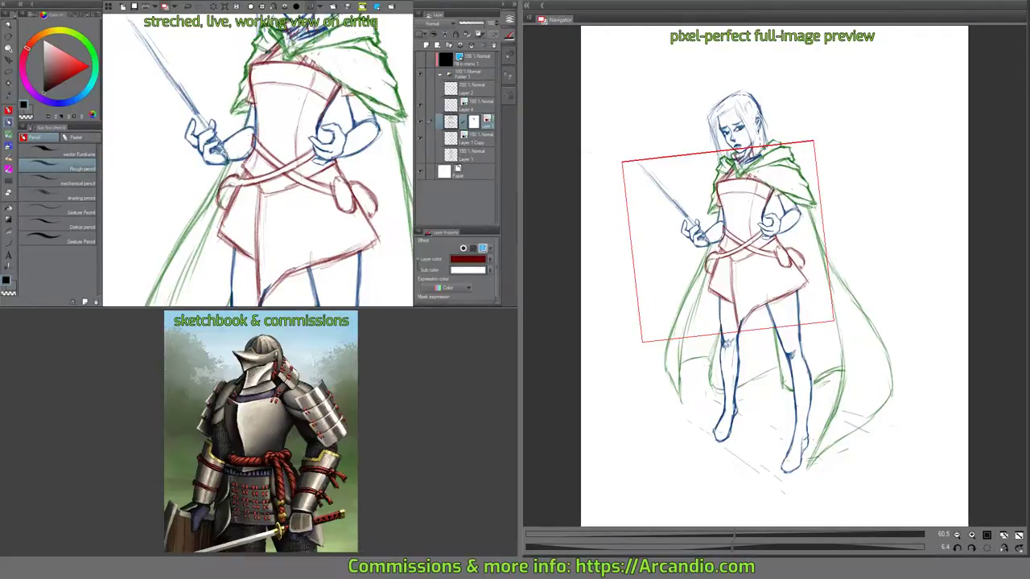
Add a tied knot to the top of the front hip pouch and clean up the outline of the pouch behind it.
{"action": "left_click_drag", "start_coordinate": [287, 184], "coordinate": [196, 164]}
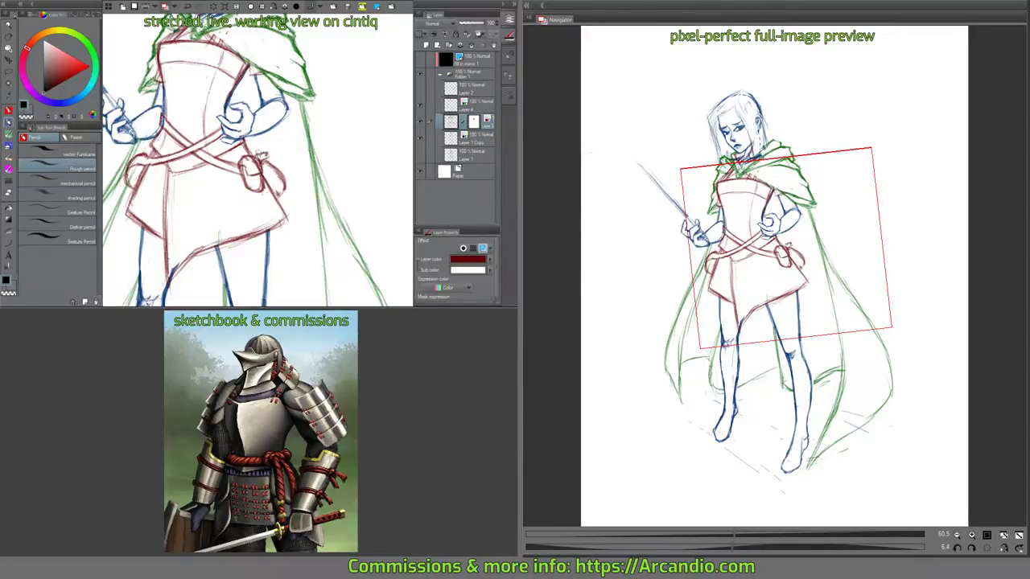
{"action": "left_click_drag", "start_coordinate": [282, 170], "coordinate": [290, 171]}
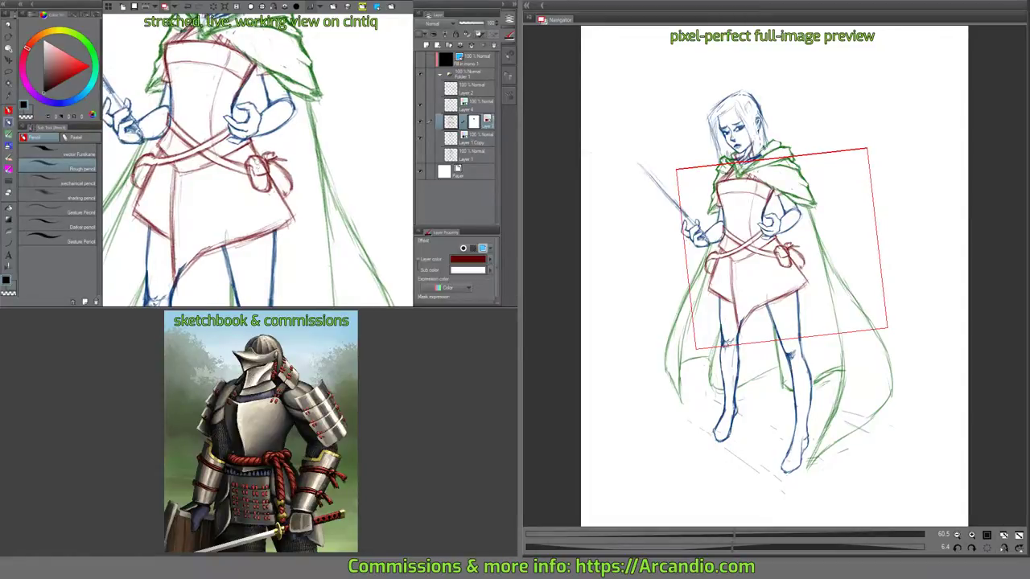
{"action": "key", "text": "e"}
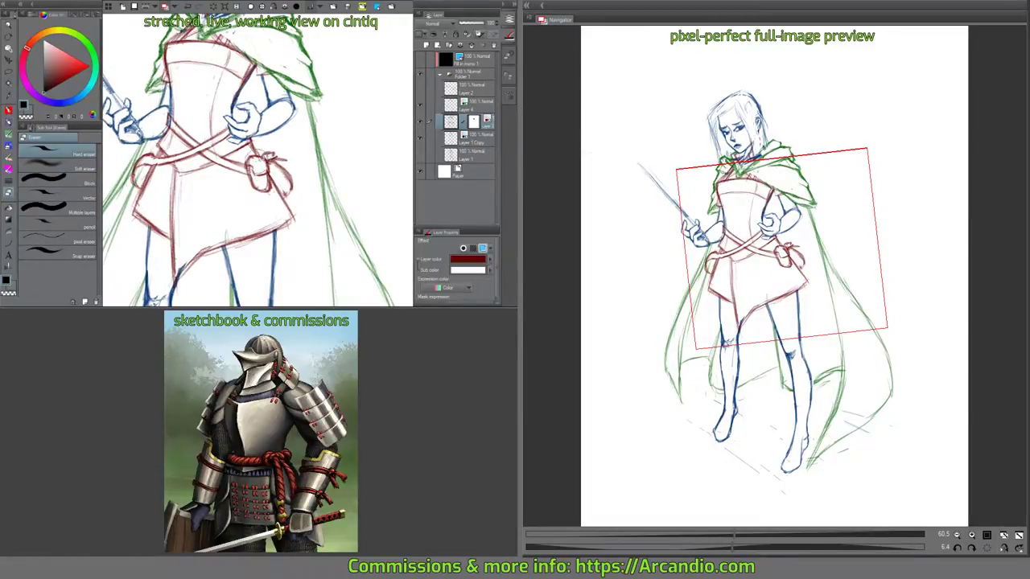
{"action": "left_click_drag", "start_coordinate": [246, 150], "coordinate": [246, 190]}
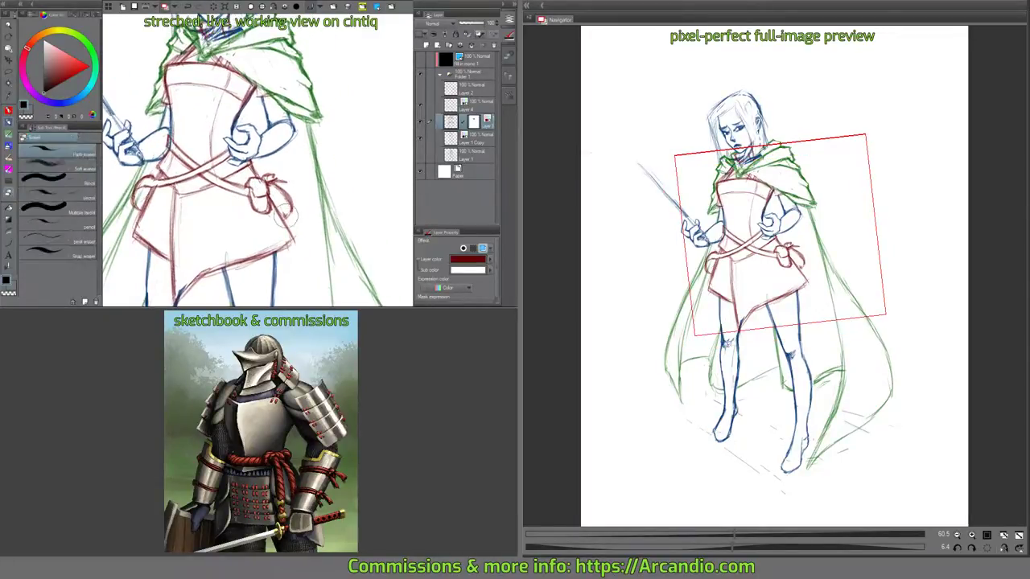
{"action": "key", "text": "p"}
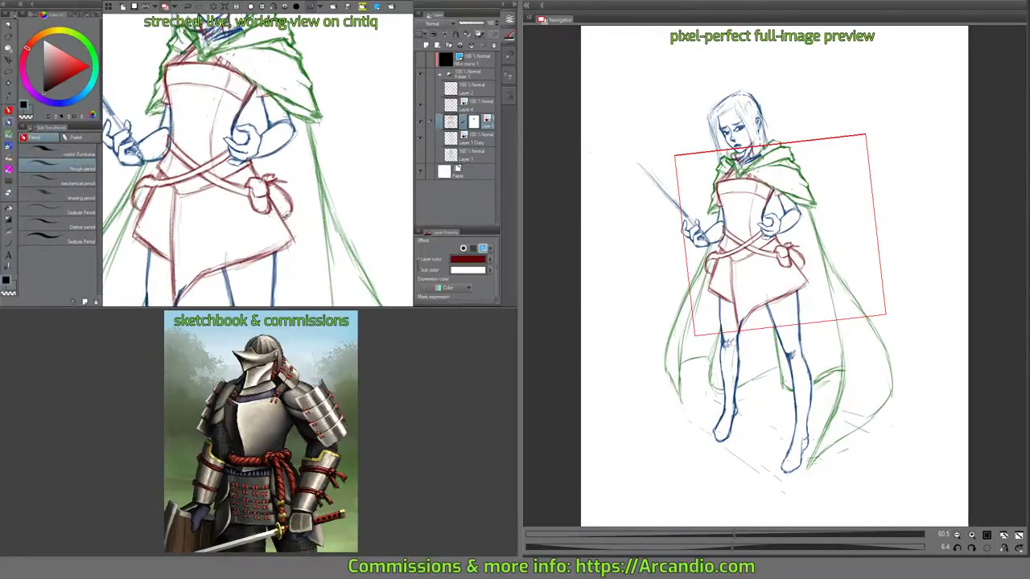
{"action": "left_click_drag", "start_coordinate": [291, 208], "coordinate": [282, 219]}
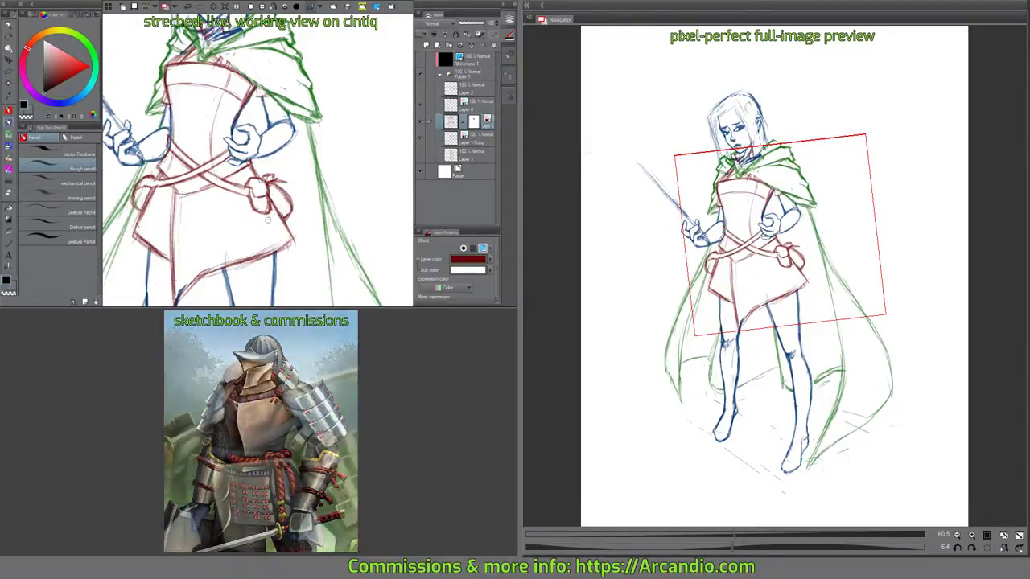
Draw the bodice's angled lower edge below the crossed belts and tidy it with the eraser.
{"action": "key", "text": "e"}
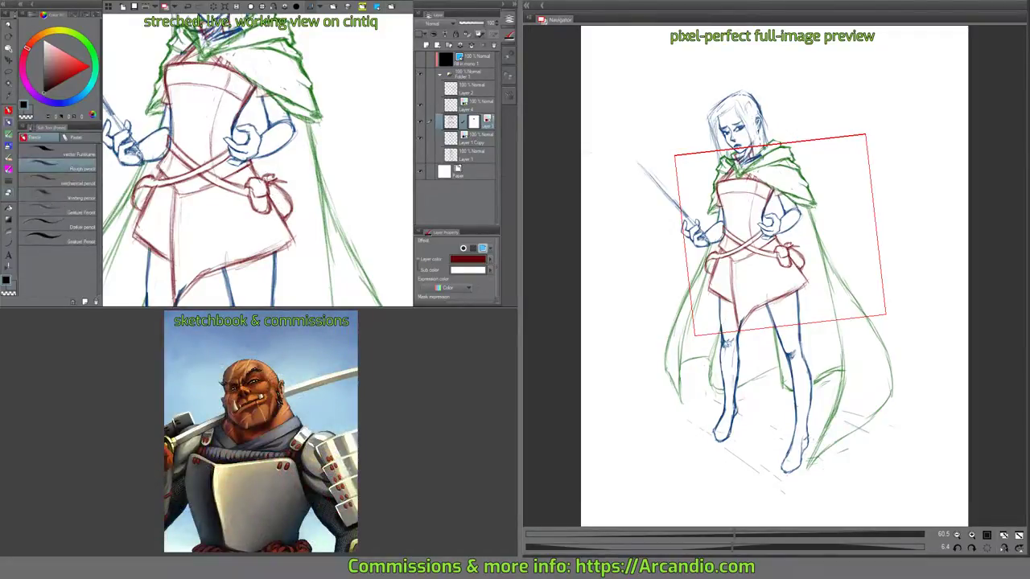
{"action": "mouse_move", "coordinate": [251, 182]}
{"action": "left_mouse_down"}
{"action": "mouse_move", "coordinate": [269, 200]}
{"action": "mouse_move", "coordinate": [273, 178]}
{"action": "mouse_move", "coordinate": [271, 194]}
{"action": "mouse_move", "coordinate": [242, 202]}
{"action": "mouse_move", "coordinate": [232, 216]}
{"action": "mouse_move", "coordinate": [244, 180]}
{"action": "mouse_move", "coordinate": [234, 132]}
{"action": "left_mouse_up"}
{"action": "key", "text": "p"}
{"action": "left_click_drag", "start_coordinate": [244, 201], "coordinate": [238, 202]}
{"action": "mouse_move", "coordinate": [241, 137]}
{"action": "left_mouse_down"}
{"action": "mouse_move", "coordinate": [267, 137]}
{"action": "mouse_move", "coordinate": [255, 203]}
{"action": "left_mouse_up"}
{"action": "mouse_move", "coordinate": [261, 165]}
{"action": "left_mouse_down"}
{"action": "mouse_move", "coordinate": [272, 200]}
{"action": "mouse_move", "coordinate": [247, 175]}
{"action": "left_mouse_up"}
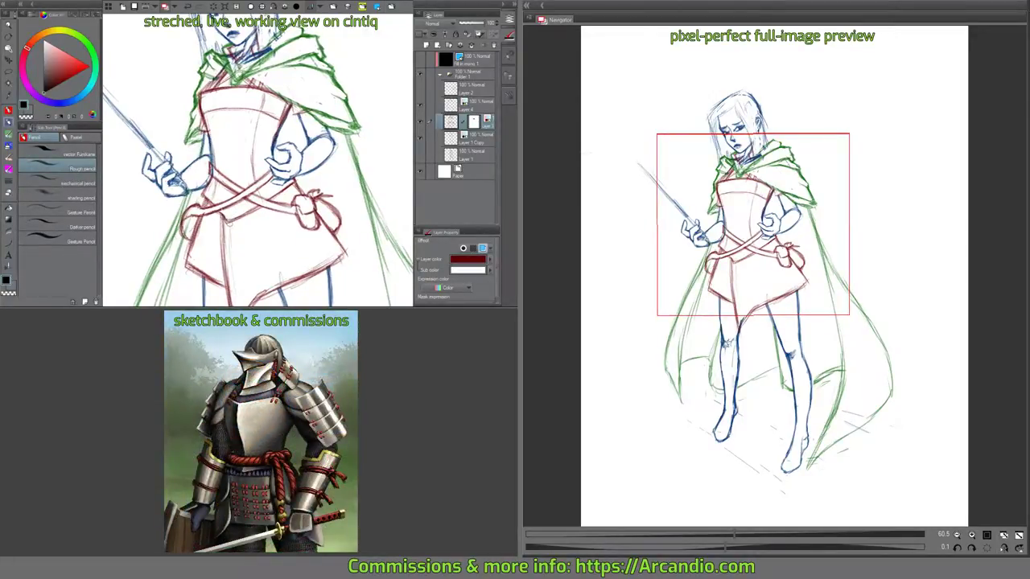
{"action": "left_click_drag", "start_coordinate": [287, 190], "coordinate": [289, 191]}
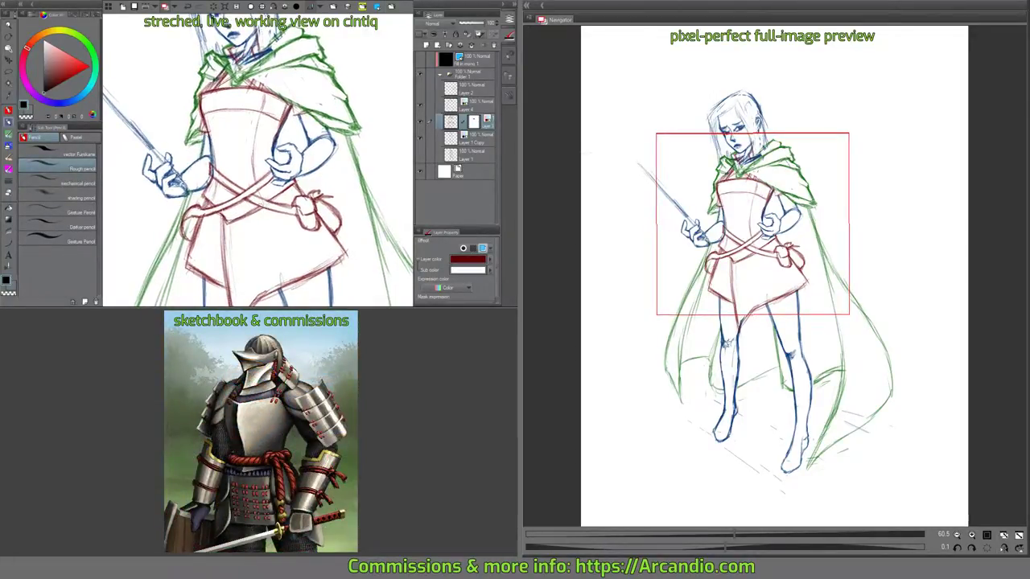
{"action": "key", "text": "e"}
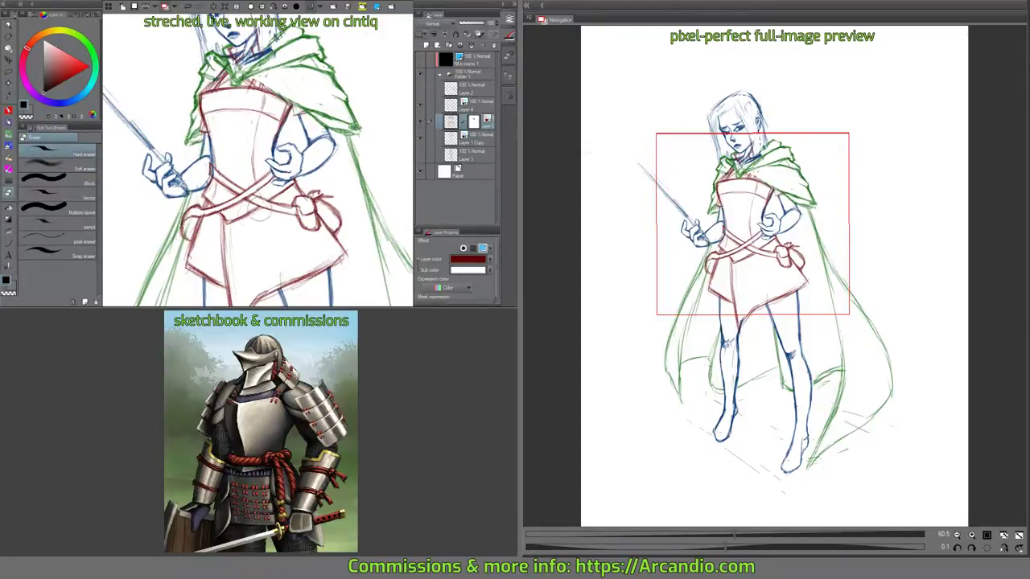
{"action": "key", "text": "p"}
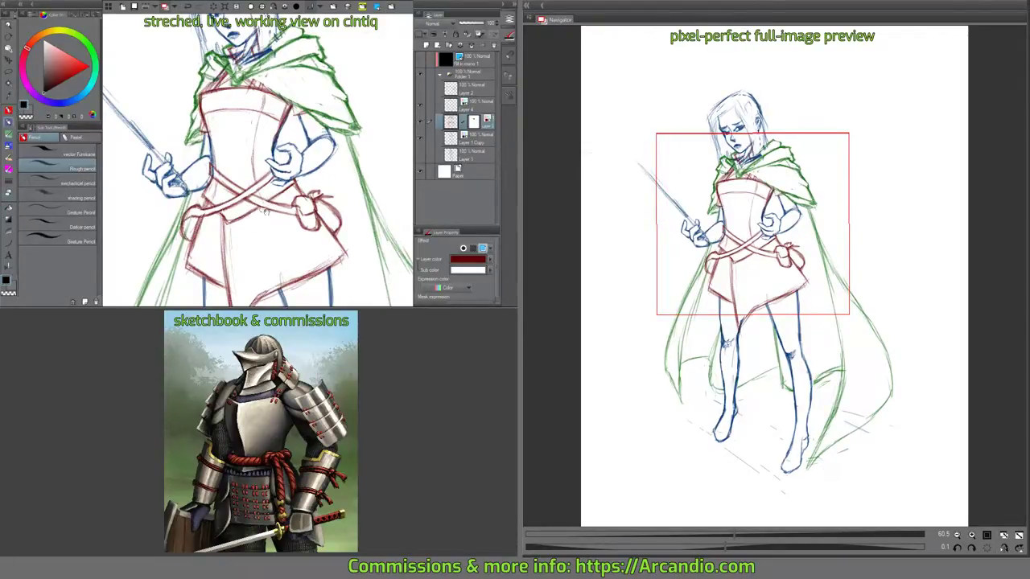
{"action": "left_click_drag", "start_coordinate": [260, 211], "coordinate": [255, 152]}
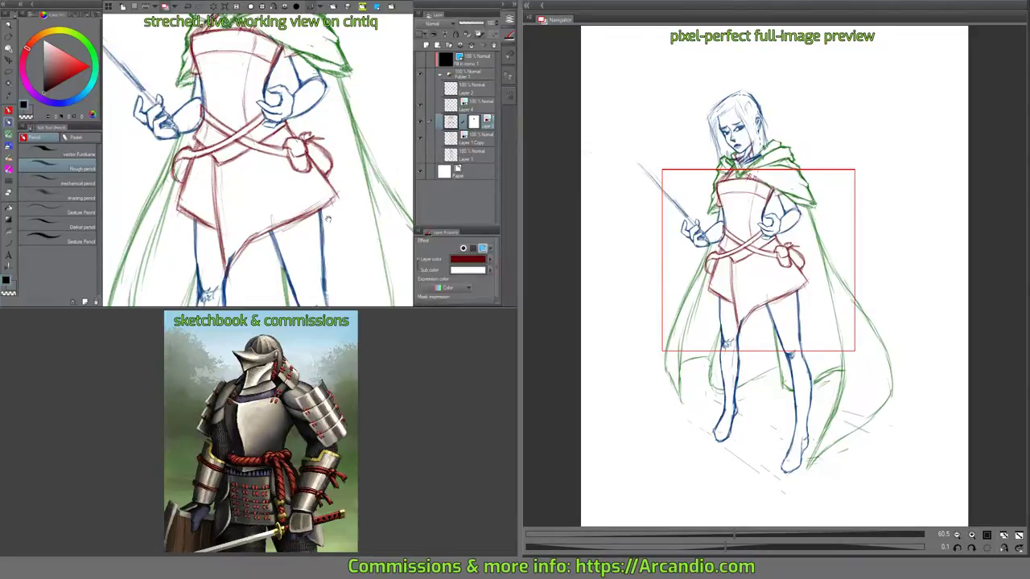
Clean up the red skirt hem above the thighs with the eraser and pencil.
{"action": "left_click_drag", "start_coordinate": [328, 218], "coordinate": [327, 183]}
{"action": "key", "text": "e"}
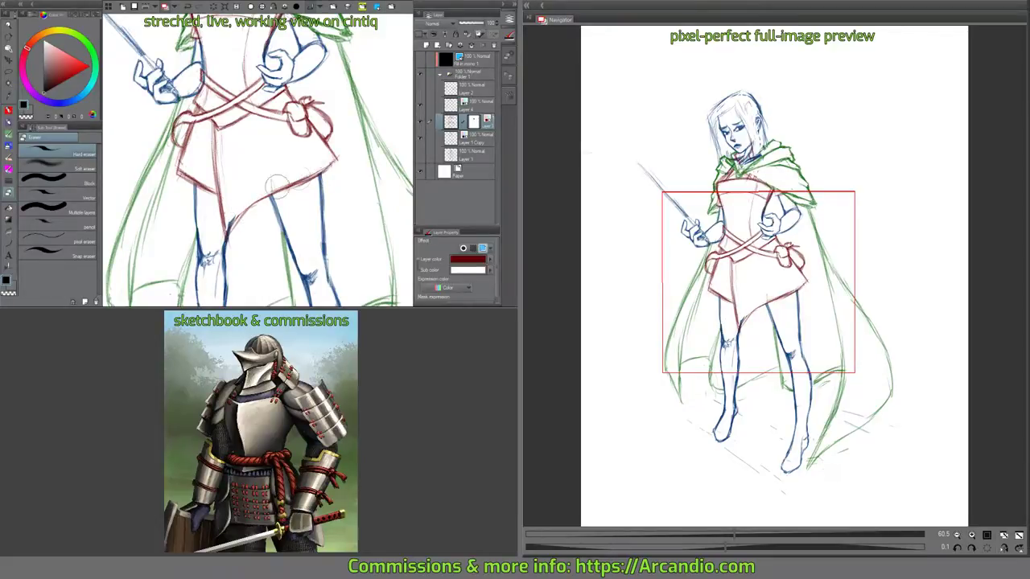
{"action": "key", "text": "p"}
{"action": "left_click_drag", "start_coordinate": [277, 187], "coordinate": [287, 141]}
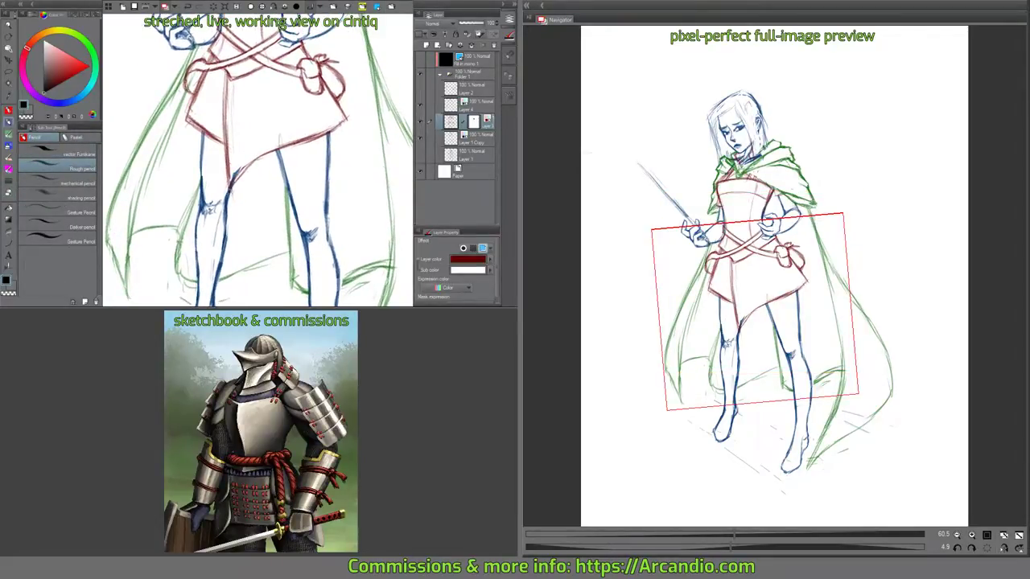
Examine the figure's skirt, legs, torso and head at different canvas angles.
{"action": "mouse_move", "coordinate": [230, 192]}
{"action": "left_mouse_down"}
{"action": "mouse_move", "coordinate": [275, 148]}
{"action": "mouse_move", "coordinate": [278, 173]}
{"action": "mouse_move", "coordinate": [264, 172]}
{"action": "mouse_move", "coordinate": [272, 144]}
{"action": "mouse_move", "coordinate": [294, 138]}
{"action": "left_mouse_up"}
{"action": "key", "text": "e"}
{"action": "key", "text": "p"}
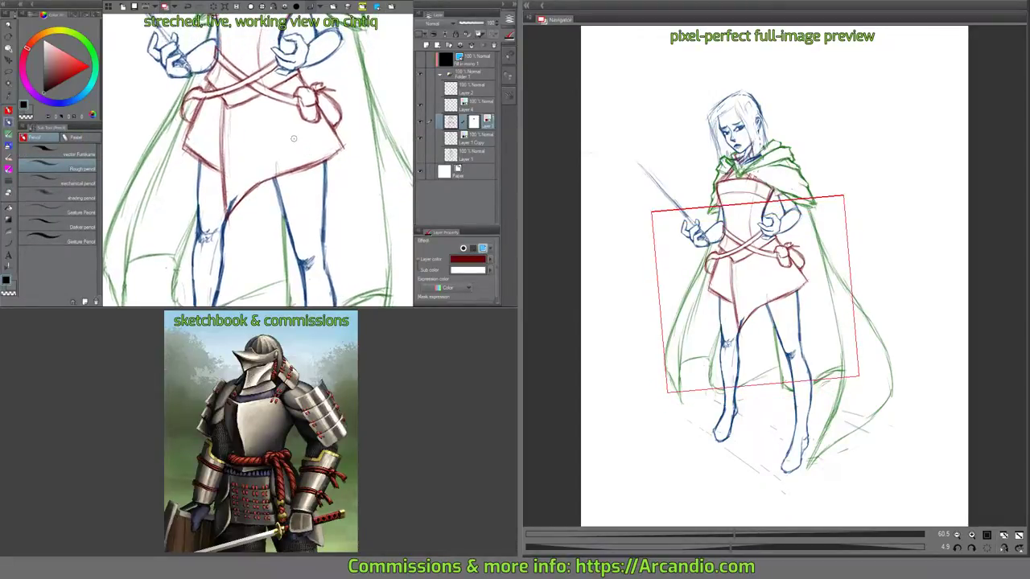
{"action": "mouse_move", "coordinate": [300, 194]}
{"action": "left_mouse_down"}
{"action": "mouse_move", "coordinate": [315, 184]}
{"action": "mouse_move", "coordinate": [320, 196]}
{"action": "mouse_move", "coordinate": [314, 166]}
{"action": "mouse_move", "coordinate": [277, 178]}
{"action": "mouse_move", "coordinate": [302, 154]}
{"action": "mouse_move", "coordinate": [355, 164]}
{"action": "mouse_move", "coordinate": [305, 161]}
{"action": "left_mouse_up"}
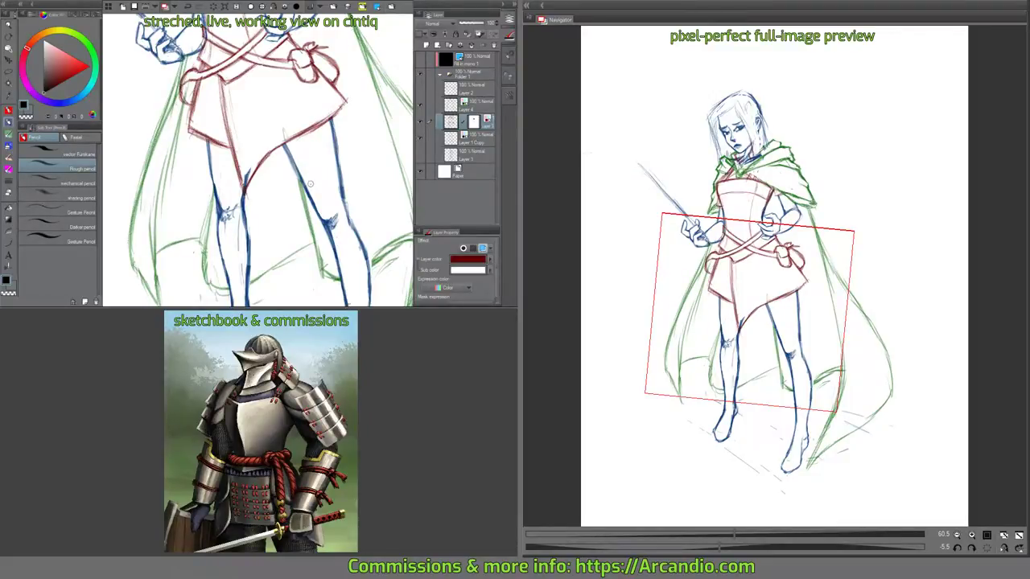
{"action": "mouse_move", "coordinate": [315, 206]}
{"action": "left_mouse_down"}
{"action": "mouse_move", "coordinate": [316, 167]}
{"action": "mouse_move", "coordinate": [324, 187]}
{"action": "mouse_move", "coordinate": [329, 173]}
{"action": "mouse_move", "coordinate": [307, 199]}
{"action": "left_mouse_up"}
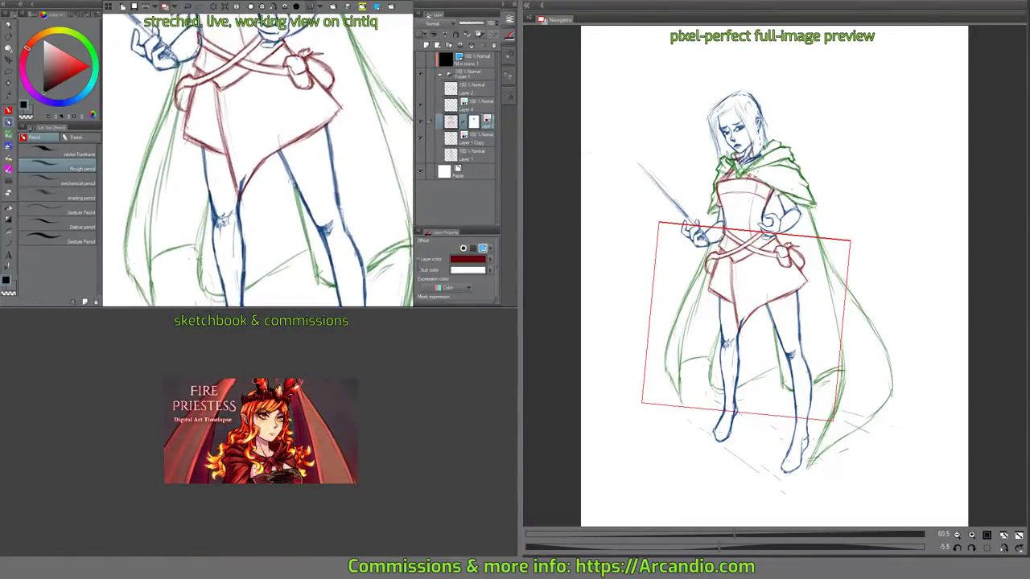
{"action": "left_click_drag", "start_coordinate": [307, 161], "coordinate": [307, 204]}
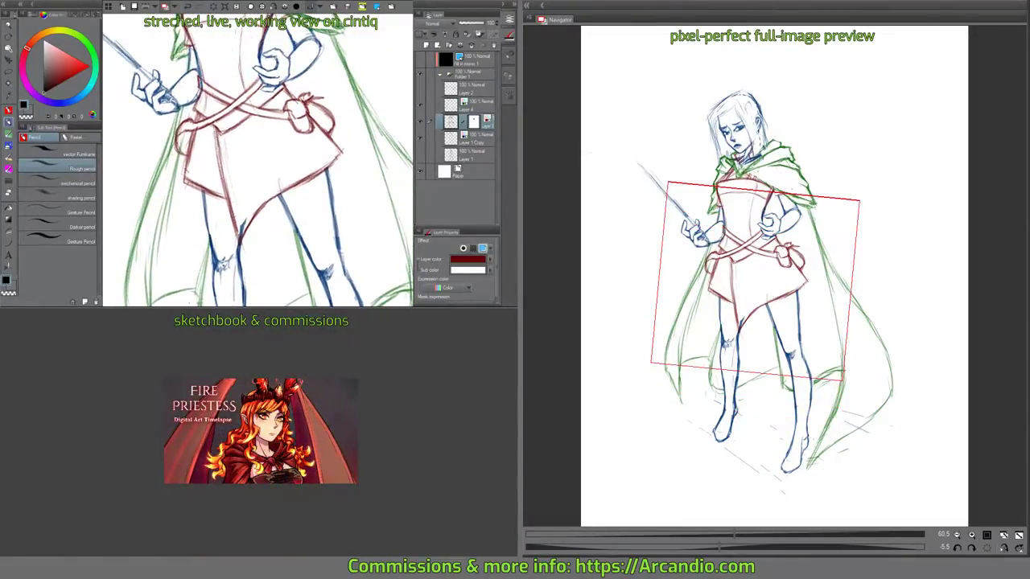
{"action": "left_click_drag", "start_coordinate": [216, 130], "coordinate": [228, 195]}
{"action": "left_click_drag", "start_coordinate": [287, 240], "coordinate": [263, 141]}
{"action": "left_click_drag", "start_coordinate": [321, 200], "coordinate": [300, 141]}
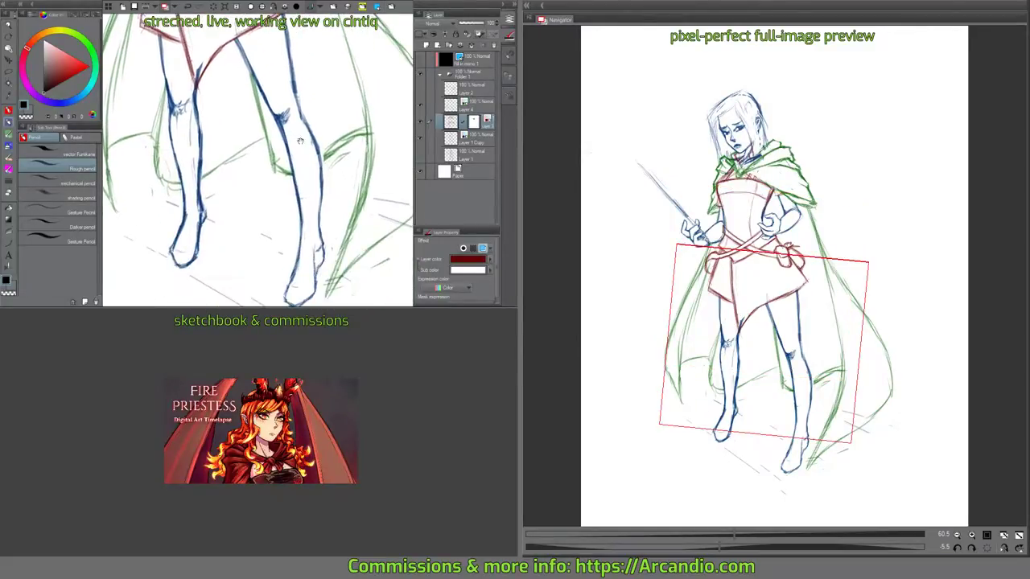
{"action": "left_click_drag", "start_coordinate": [325, 195], "coordinate": [307, 204]}
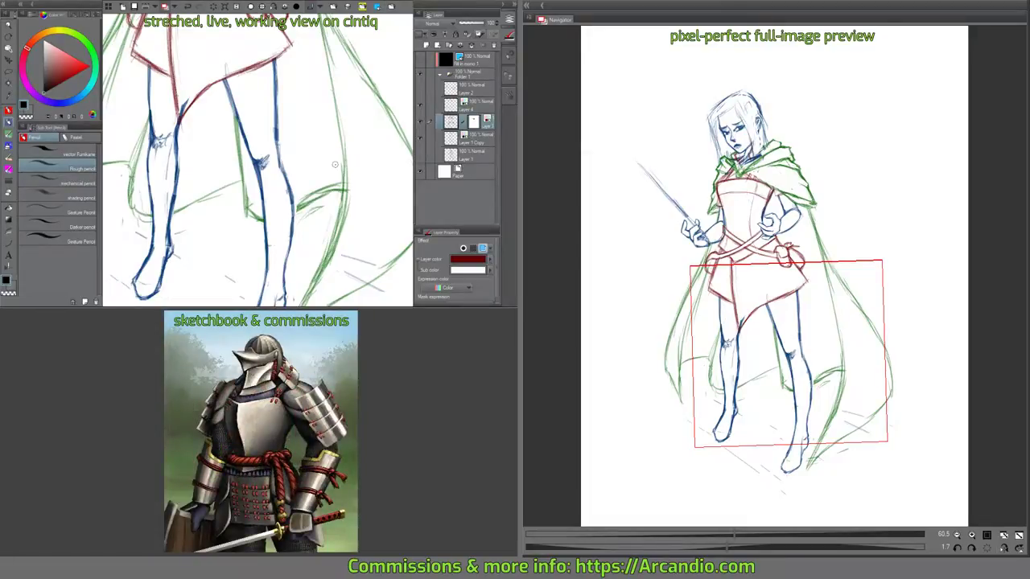
{"action": "mouse_move", "coordinate": [322, 148]}
{"action": "left_mouse_down"}
{"action": "mouse_move", "coordinate": [342, 234]}
{"action": "mouse_move", "coordinate": [327, 242]}
{"action": "left_mouse_up"}
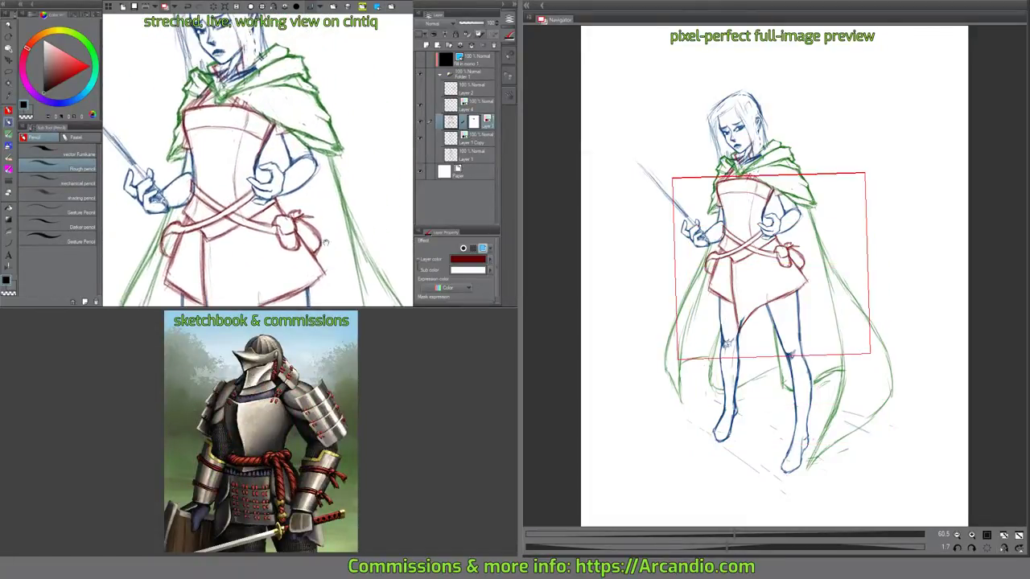
{"action": "left_click_drag", "start_coordinate": [333, 170], "coordinate": [333, 156]}
{"action": "left_click_drag", "start_coordinate": [265, 117], "coordinate": [285, 167]}
{"action": "key", "text": "e"}
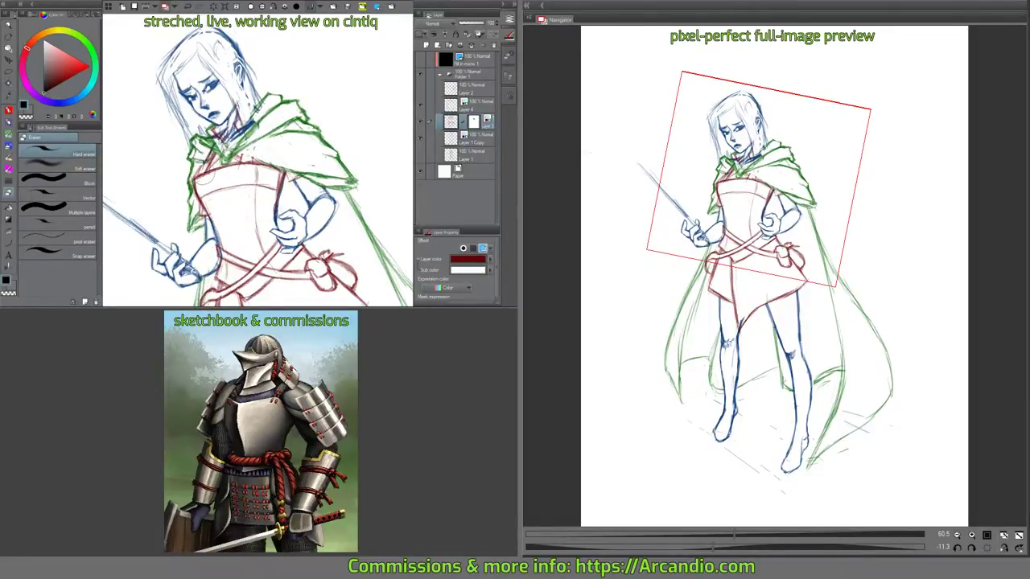
{"action": "key", "text": "p"}
{"action": "left_click_drag", "start_coordinate": [260, 109], "coordinate": [264, 125]}
{"action": "left_click_drag", "start_coordinate": [223, 176], "coordinate": [211, 188]}
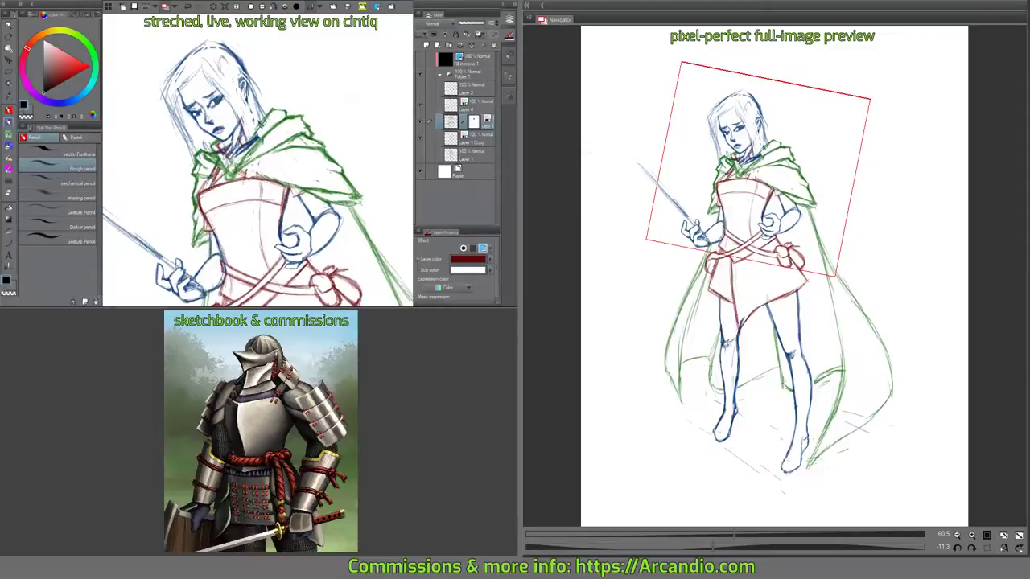
{"action": "left_click_drag", "start_coordinate": [251, 135], "coordinate": [237, 136]}
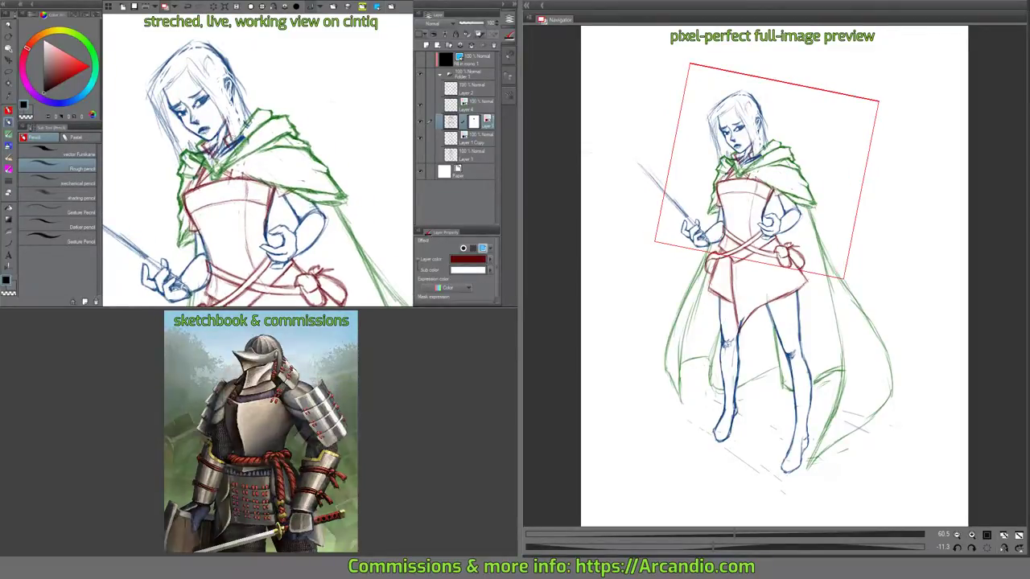
{"action": "left_click_drag", "start_coordinate": [227, 129], "coordinate": [248, 141]}
{"action": "left_click_drag", "start_coordinate": [282, 225], "coordinate": [235, 74]}
{"action": "left_click_drag", "start_coordinate": [287, 121], "coordinate": [299, 135]}
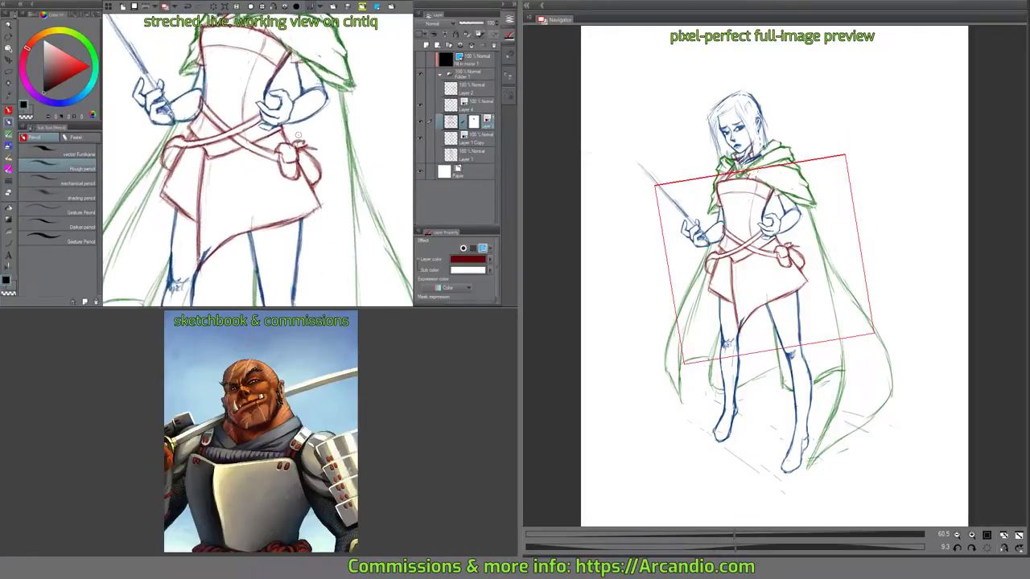
{"action": "mouse_move", "coordinate": [298, 190]}
{"action": "left_mouse_down"}
{"action": "mouse_move", "coordinate": [290, 143]}
{"action": "mouse_move", "coordinate": [320, 139]}
{"action": "left_mouse_up"}
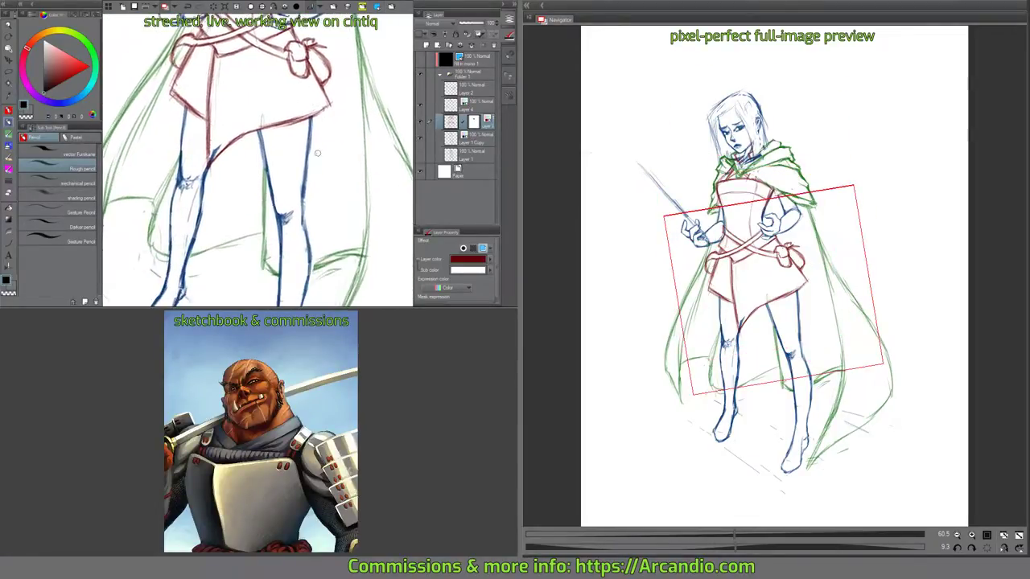
{"action": "left_click_drag", "start_coordinate": [328, 179], "coordinate": [343, 133]}
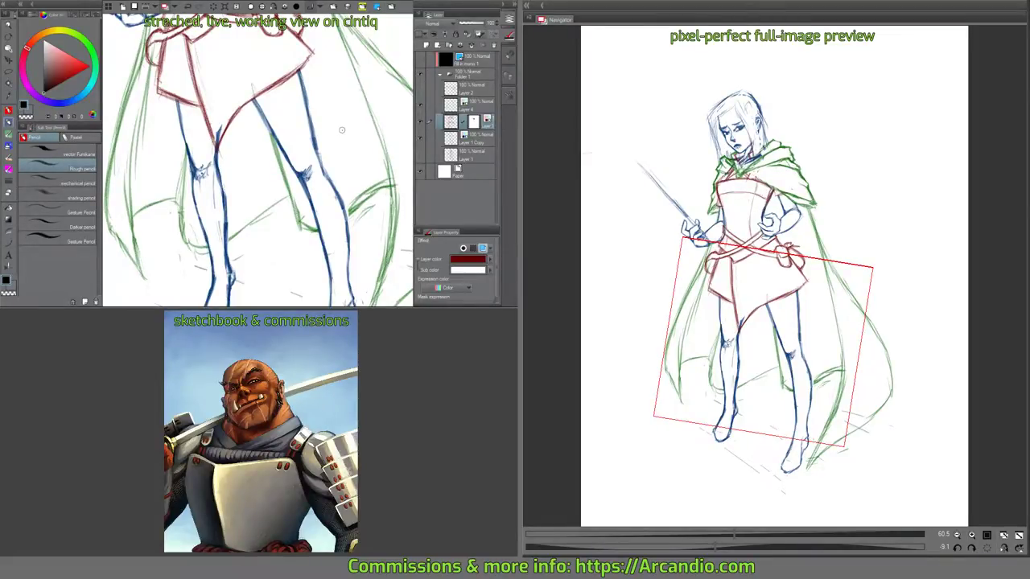
{"action": "left_click_drag", "start_coordinate": [329, 212], "coordinate": [316, 143]}
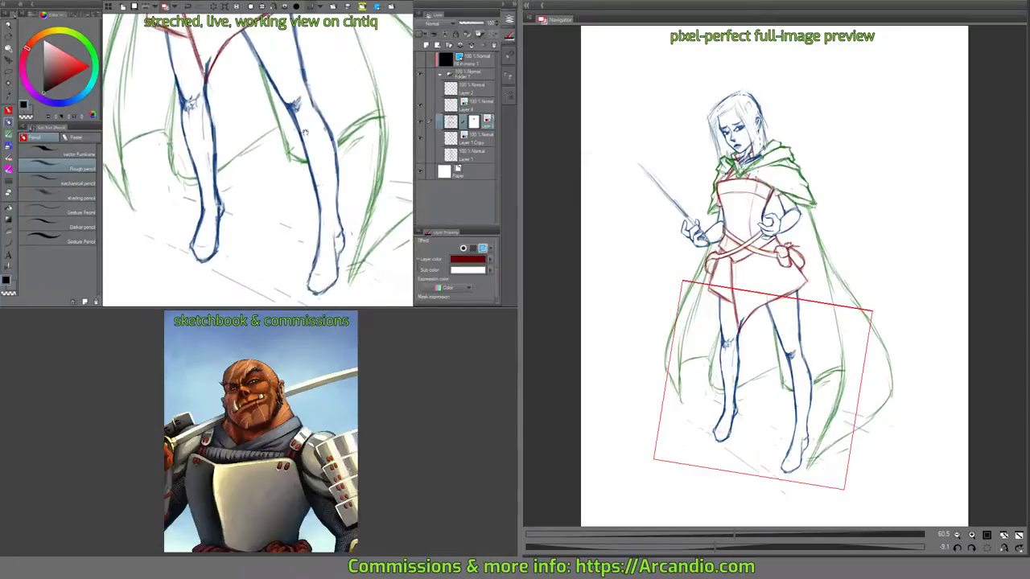
Sketch angular red knee guards with pointed lower edges over both knees on Layer 3.
{"action": "left_click_drag", "start_coordinate": [234, 73], "coordinate": [316, 178]}
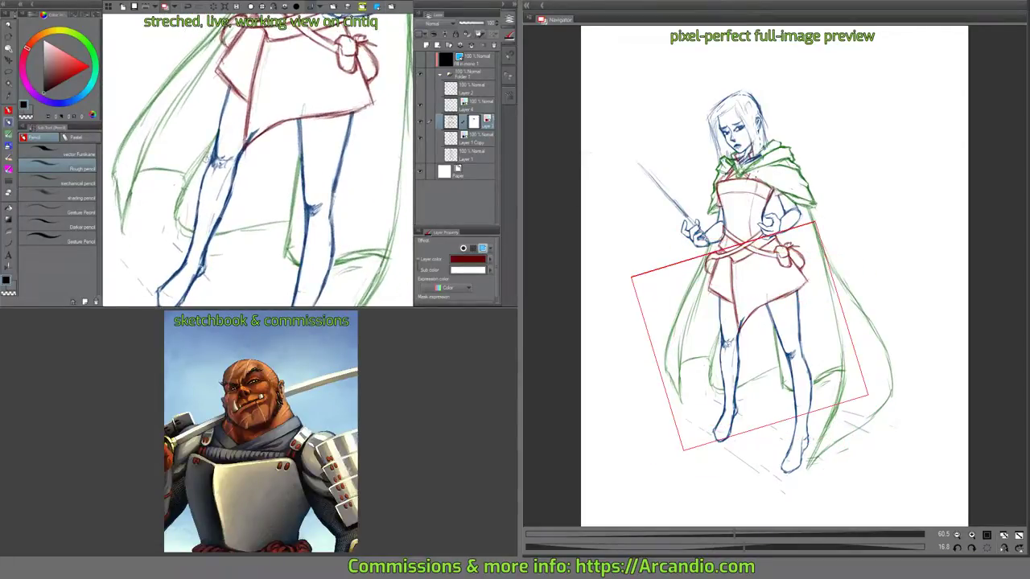
{"action": "mouse_move", "coordinate": [214, 144]}
{"action": "left_mouse_down"}
{"action": "mouse_move", "coordinate": [218, 172]}
{"action": "mouse_move", "coordinate": [239, 164]}
{"action": "mouse_move", "coordinate": [238, 178]}
{"action": "mouse_move", "coordinate": [240, 169]}
{"action": "left_mouse_up"}
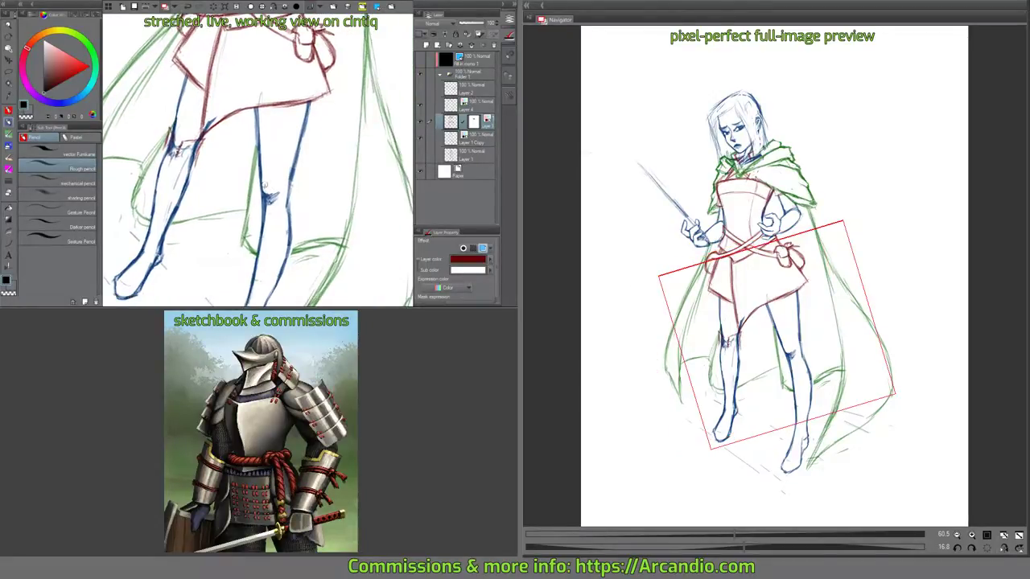
{"action": "mouse_move", "coordinate": [268, 212]}
{"action": "left_mouse_down"}
{"action": "mouse_move", "coordinate": [276, 190]}
{"action": "mouse_move", "coordinate": [268, 209]}
{"action": "left_mouse_up"}
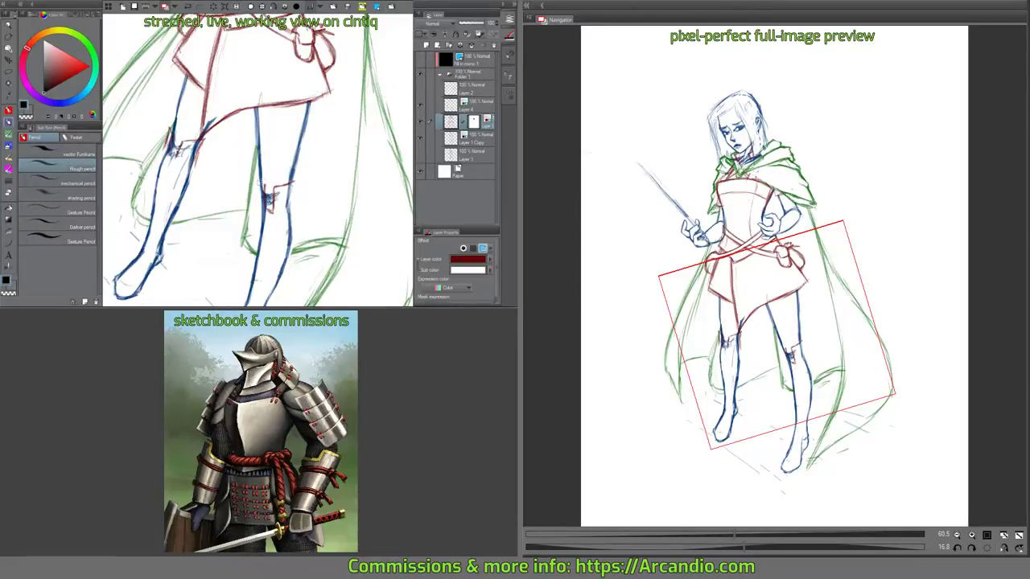
{"action": "mouse_move", "coordinate": [258, 172]}
{"action": "left_mouse_down"}
{"action": "mouse_move", "coordinate": [264, 213]}
{"action": "mouse_move", "coordinate": [290, 205]}
{"action": "mouse_move", "coordinate": [272, 217]}
{"action": "left_mouse_up"}
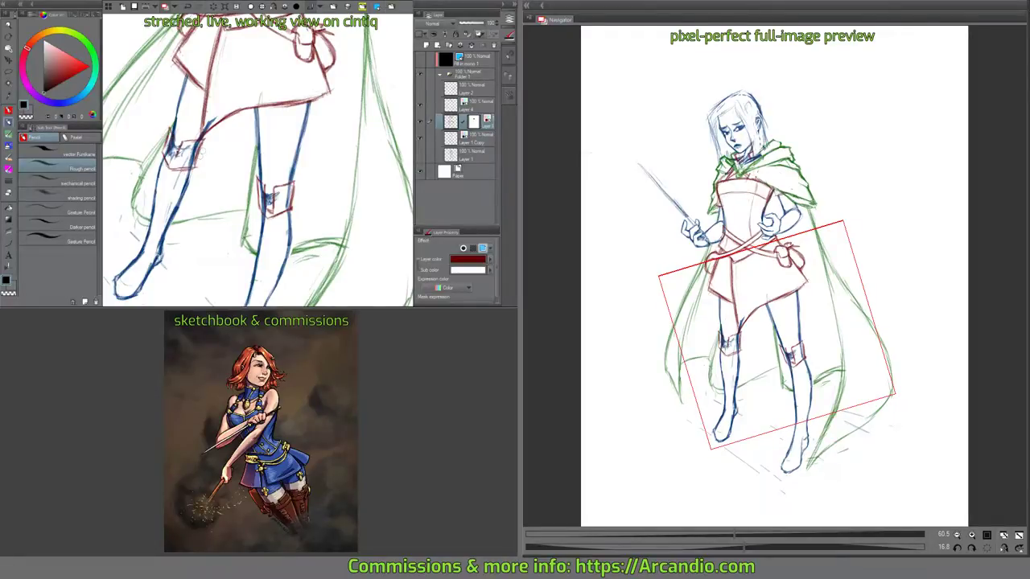
Erase the blue thigh line showing above the skirt's pointed hem on Layer 1 Copy.
{"action": "key", "text": "e"}
{"action": "mouse_move", "coordinate": [204, 147]}
{"action": "left_mouse_down"}
{"action": "mouse_move", "coordinate": [215, 216]}
{"action": "mouse_move", "coordinate": [243, 228]}
{"action": "left_mouse_up"}
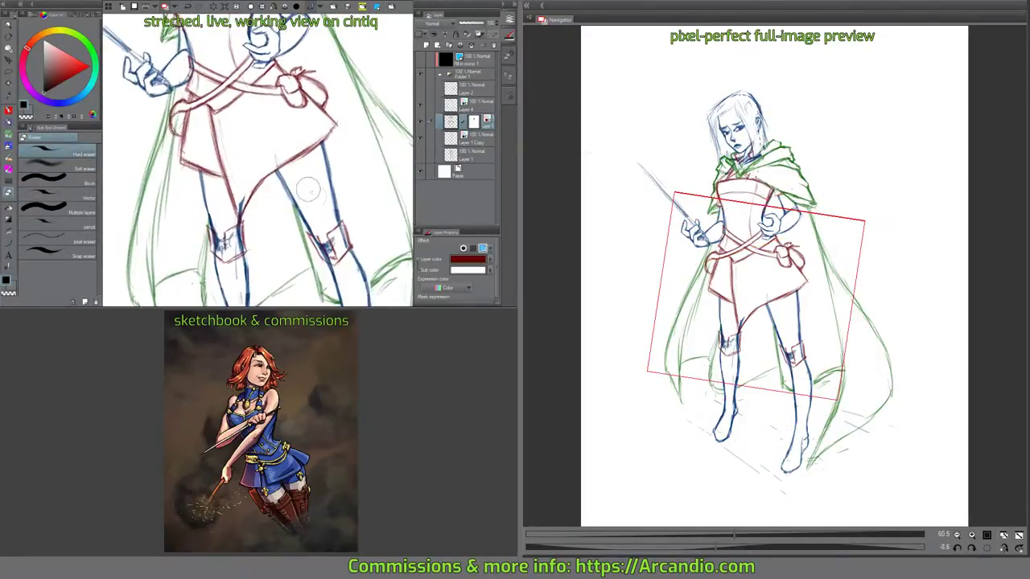
{"action": "scroll", "coordinate": [309, 190], "scroll_direction": "down", "scroll_amount": 3}
{"action": "left_click", "coordinate": [469, 142]}
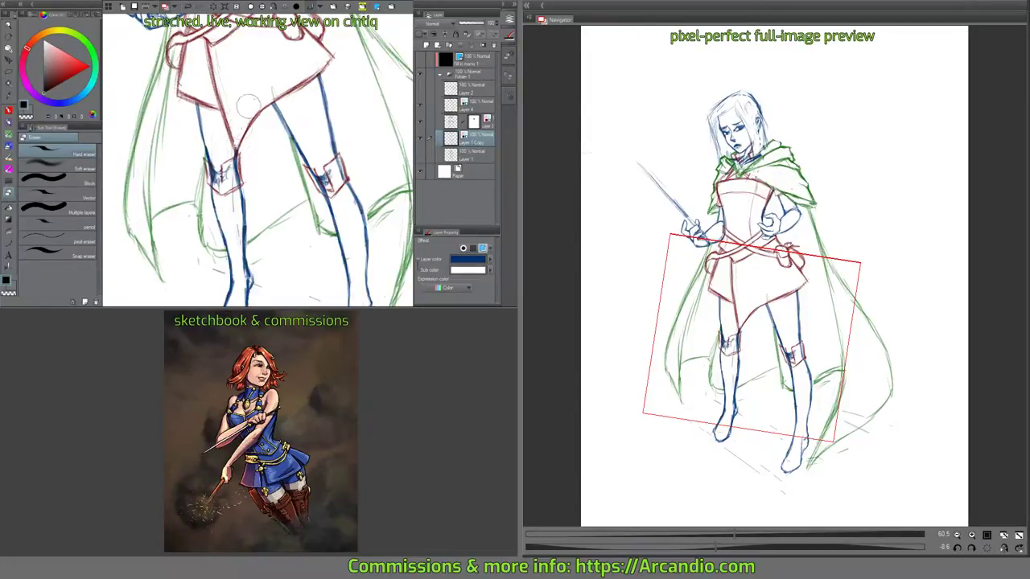
{"action": "left_click_drag", "start_coordinate": [294, 148], "coordinate": [276, 119]}
Clean up the outlines of both knee guards on the red Layer 3 with the eraser and pencil.
{"action": "left_click", "coordinate": [481, 123]}
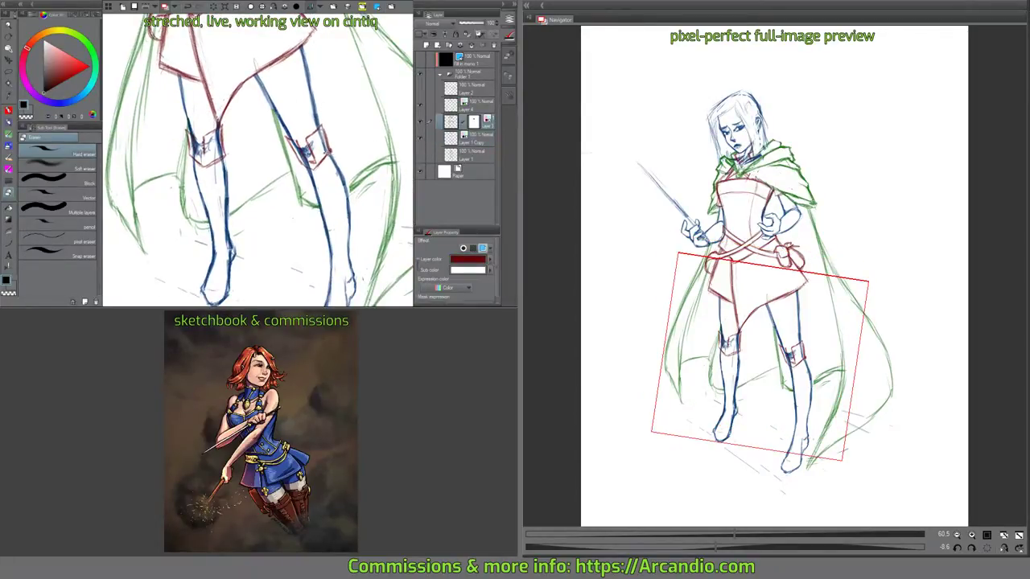
{"action": "mouse_move", "coordinate": [355, 131]}
{"action": "left_mouse_down"}
{"action": "mouse_move", "coordinate": [342, 115]}
{"action": "mouse_move", "coordinate": [355, 146]}
{"action": "left_mouse_up"}
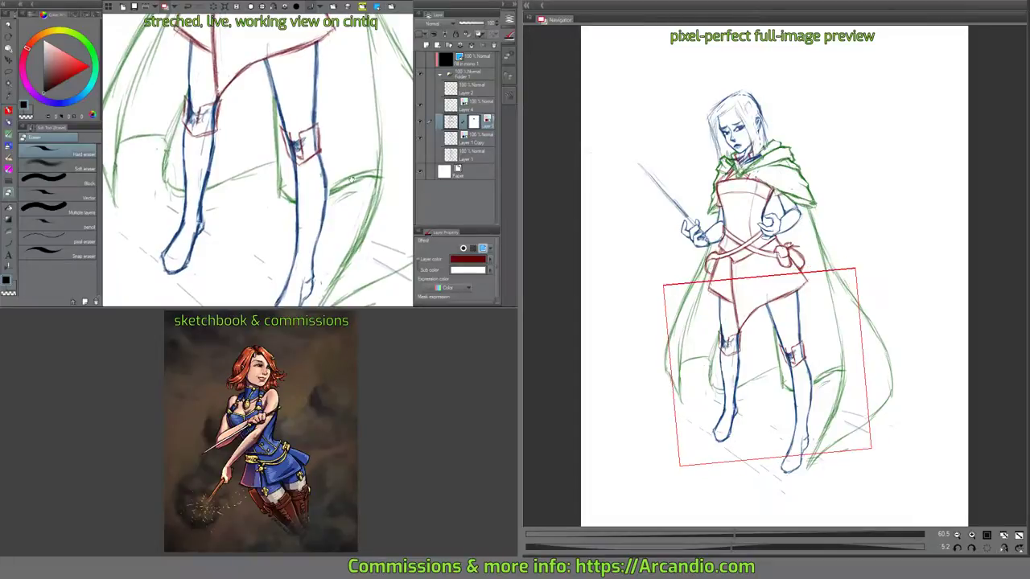
{"action": "mouse_move", "coordinate": [324, 184]}
{"action": "left_mouse_down"}
{"action": "mouse_move", "coordinate": [322, 141]}
{"action": "mouse_move", "coordinate": [288, 168]}
{"action": "left_mouse_up"}
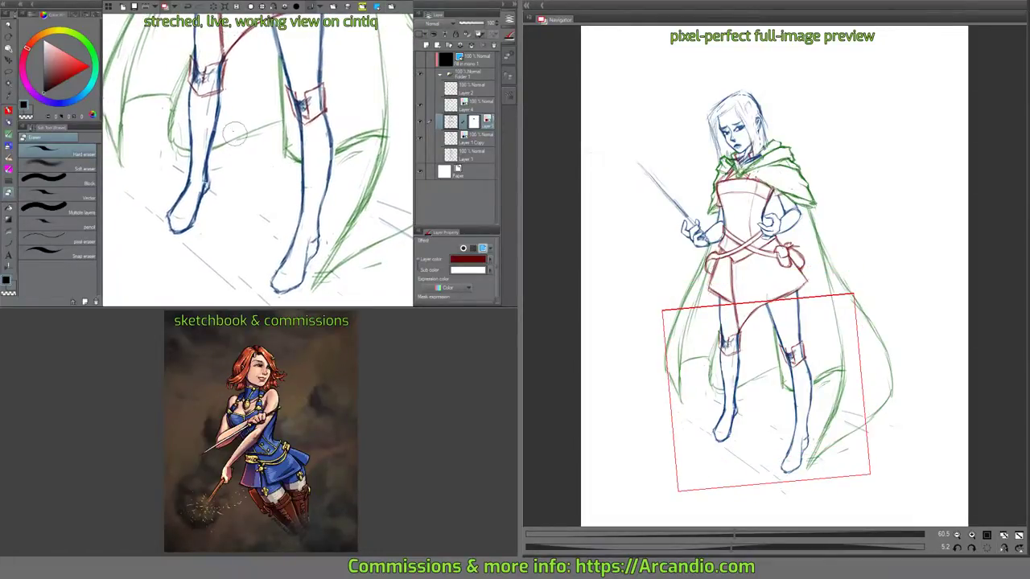
{"action": "mouse_move", "coordinate": [221, 116]}
{"action": "left_mouse_down"}
{"action": "mouse_move", "coordinate": [227, 147]}
{"action": "mouse_move", "coordinate": [231, 114]}
{"action": "mouse_move", "coordinate": [226, 149]}
{"action": "left_mouse_up"}
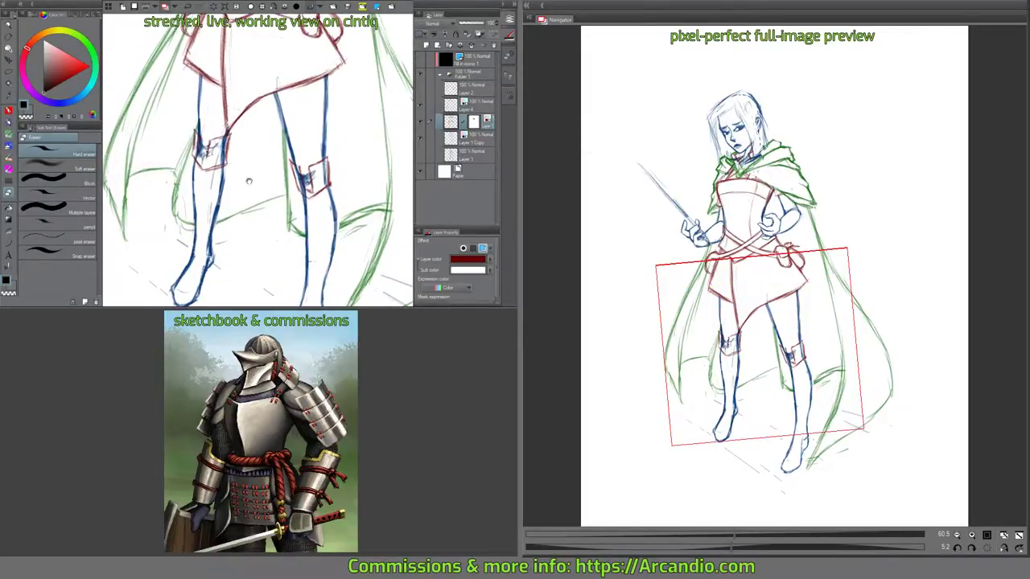
{"action": "left_click_drag", "start_coordinate": [248, 180], "coordinate": [254, 165]}
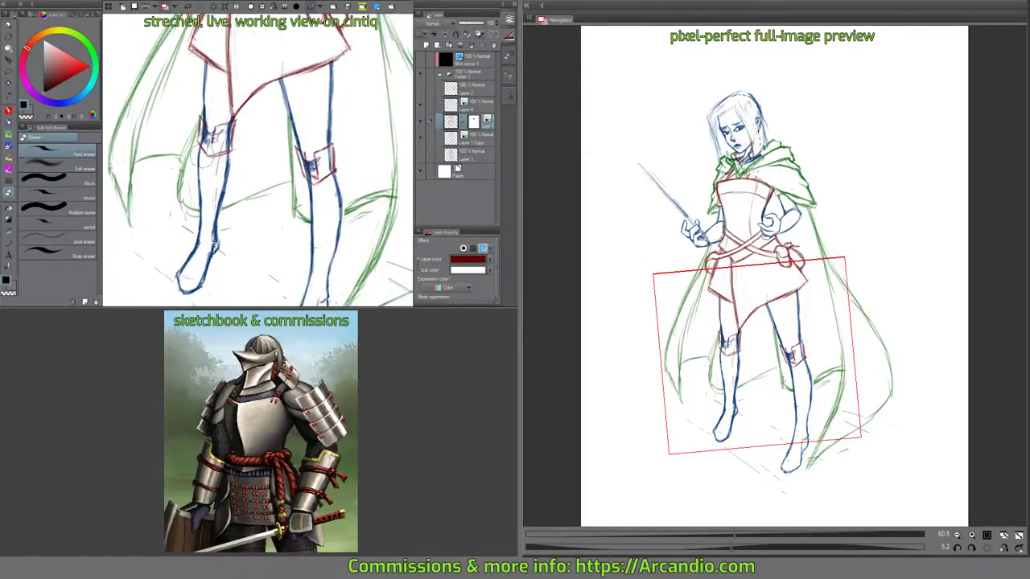
{"action": "key", "text": "p"}
{"action": "key", "text": "p"}
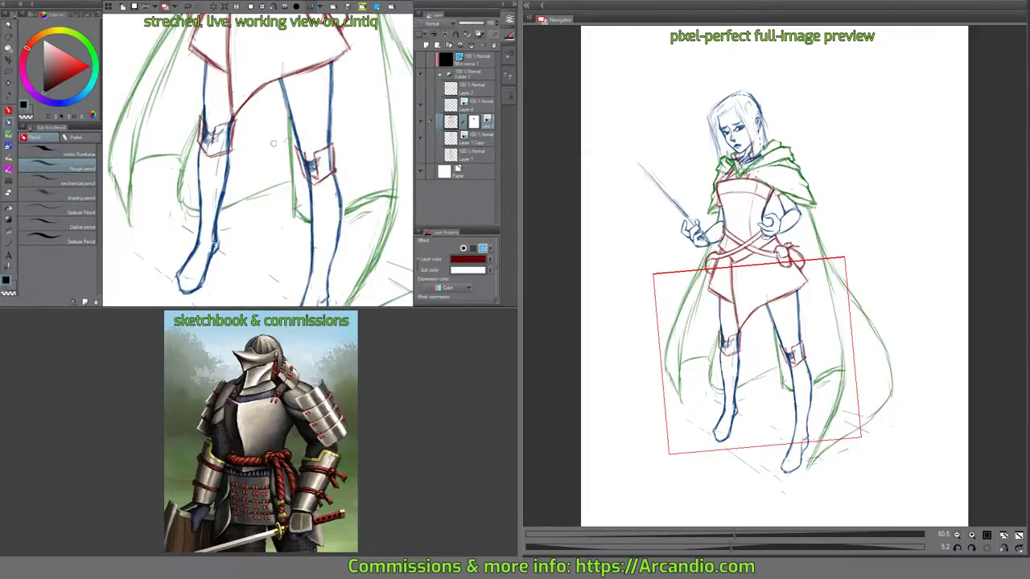
{"action": "left_click_drag", "start_coordinate": [273, 144], "coordinate": [226, 134]}
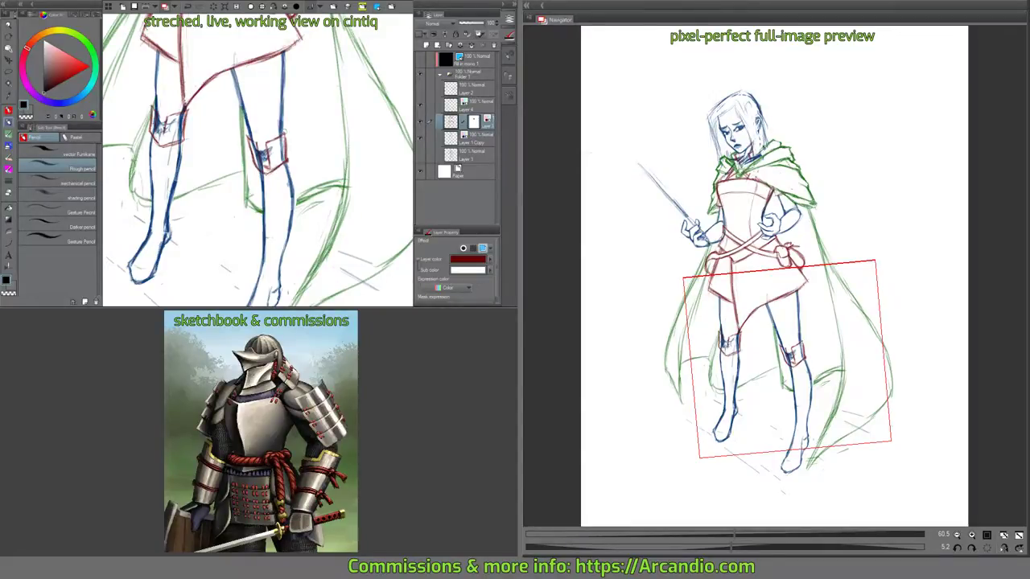
{"action": "left_click_drag", "start_coordinate": [274, 149], "coordinate": [282, 136]}
{"action": "left_click_drag", "start_coordinate": [207, 136], "coordinate": [213, 116]}
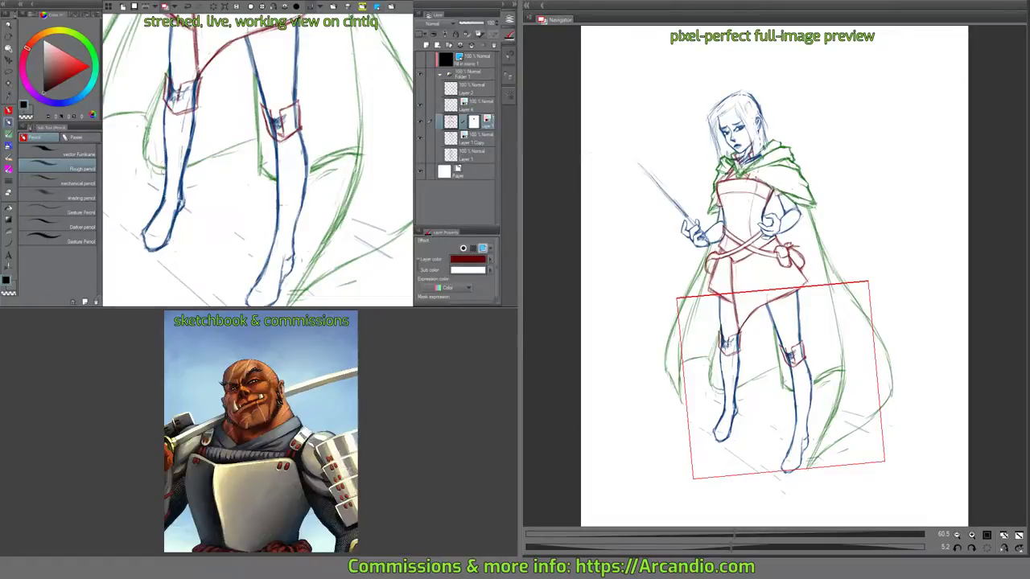
{"action": "left_click_drag", "start_coordinate": [178, 172], "coordinate": [183, 155]}
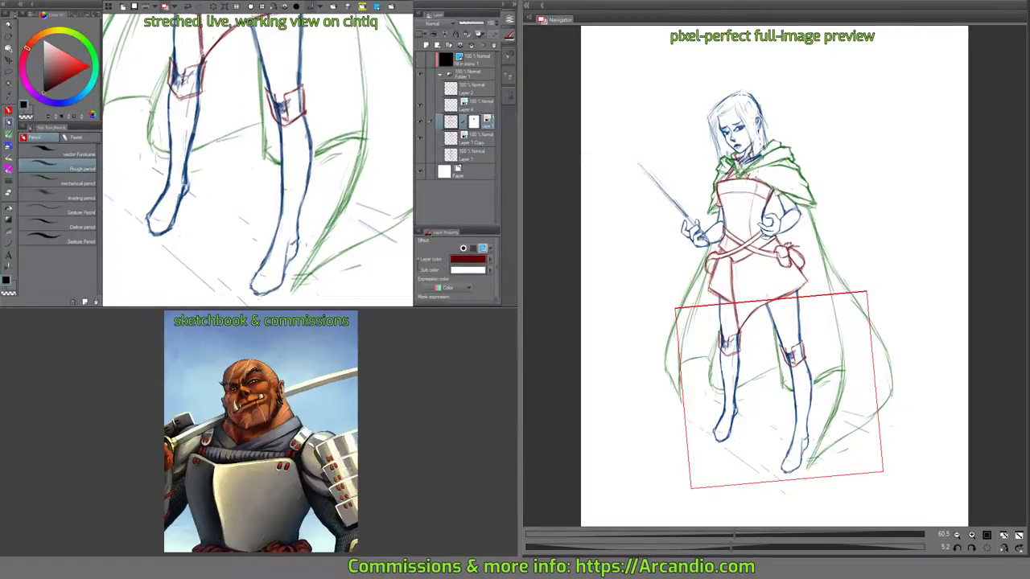
Draw a red ridge line down the front shin and foot, and start a matching line on the other lower leg.
{"action": "left_click_drag", "start_coordinate": [182, 93], "coordinate": [176, 177]}
{"action": "left_click_drag", "start_coordinate": [179, 133], "coordinate": [162, 216]}
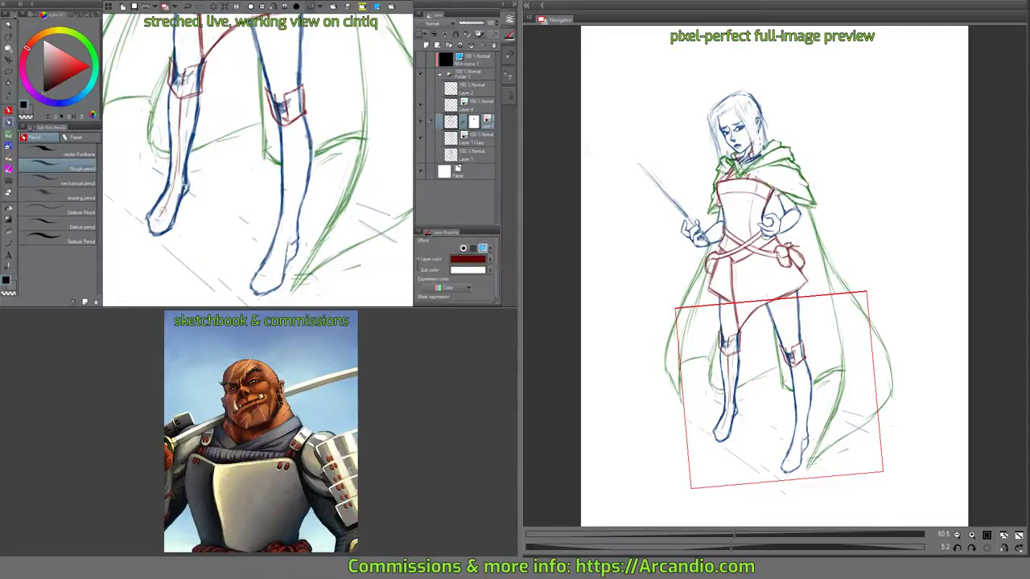
{"action": "mouse_move", "coordinate": [261, 282]}
{"action": "left_mouse_down"}
{"action": "mouse_move", "coordinate": [286, 211]}
{"action": "mouse_move", "coordinate": [281, 225]}
{"action": "left_mouse_up"}
{"action": "left_click_drag", "start_coordinate": [277, 239], "coordinate": [268, 250]}
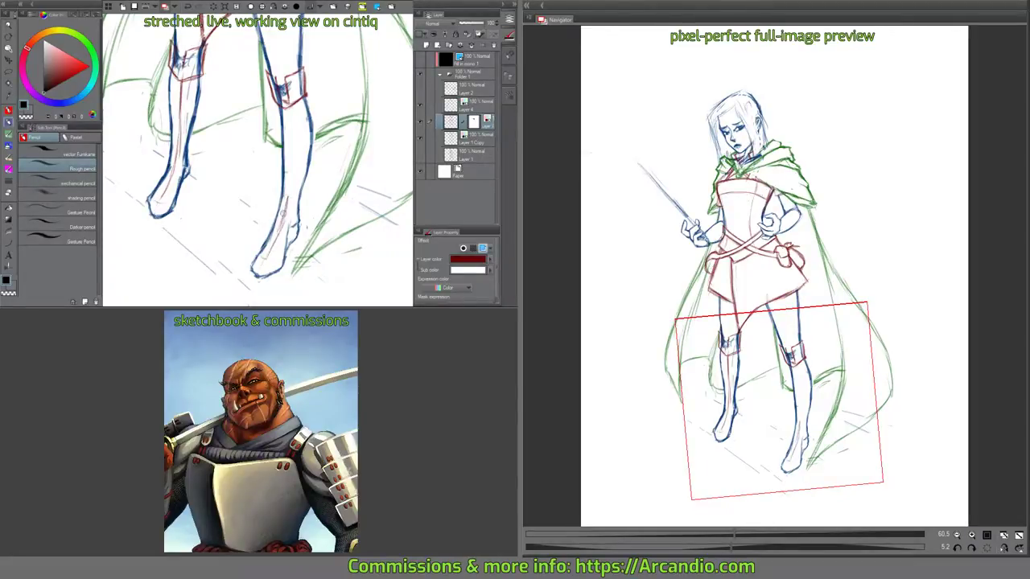
{"action": "mouse_move", "coordinate": [283, 214]}
{"action": "left_mouse_down"}
{"action": "mouse_move", "coordinate": [257, 265]}
{"action": "mouse_move", "coordinate": [298, 219]}
{"action": "mouse_move", "coordinate": [300, 181]}
{"action": "left_mouse_up"}
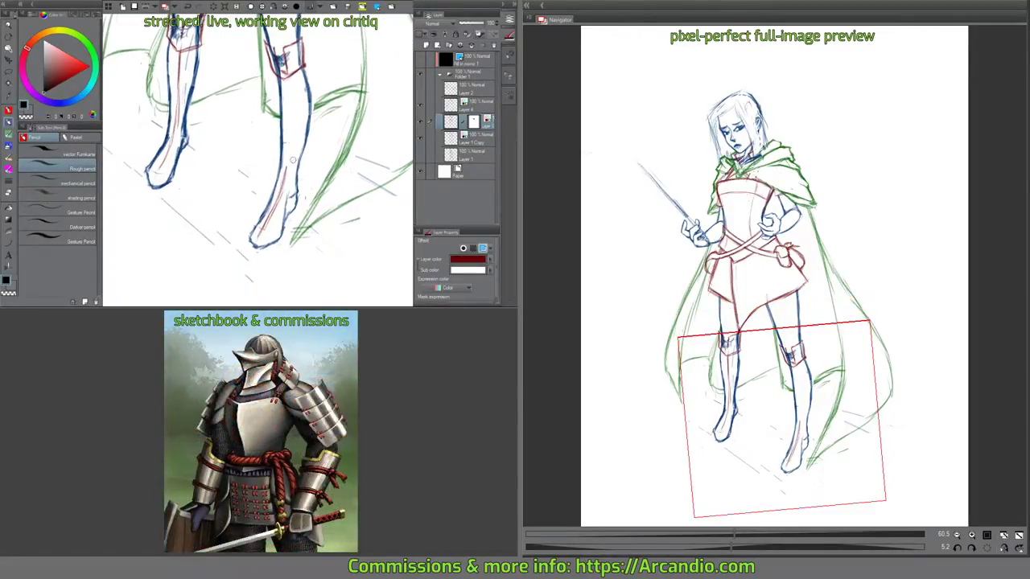
Extend the red ridge lines down both shins and feet on Layer 3, trimming stray marks near the toe.
{"action": "mouse_move", "coordinate": [304, 136]}
{"action": "left_mouse_down"}
{"action": "mouse_move", "coordinate": [305, 82]}
{"action": "mouse_move", "coordinate": [196, 78]}
{"action": "mouse_move", "coordinate": [153, 161]}
{"action": "left_mouse_up"}
{"action": "mouse_move", "coordinate": [218, 161]}
{"action": "left_mouse_down"}
{"action": "mouse_move", "coordinate": [229, 152]}
{"action": "mouse_move", "coordinate": [200, 191]}
{"action": "mouse_move", "coordinate": [271, 111]}
{"action": "left_mouse_up"}
{"action": "left_click_drag", "start_coordinate": [197, 199], "coordinate": [230, 152]}
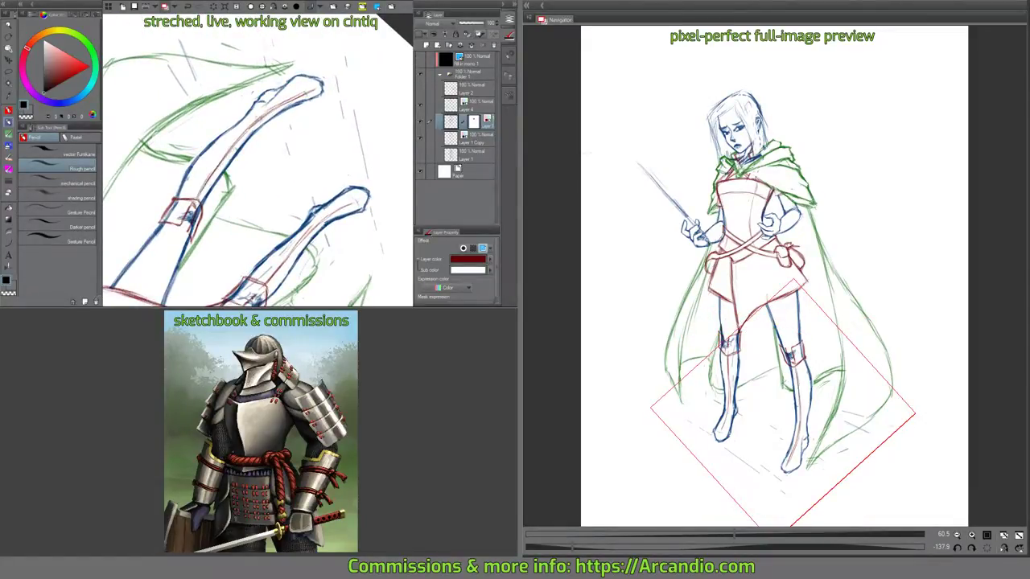
{"action": "key", "text": "e"}
{"action": "mouse_move", "coordinate": [299, 90]}
{"action": "left_mouse_down"}
{"action": "mouse_move", "coordinate": [272, 111]}
{"action": "mouse_move", "coordinate": [307, 95]}
{"action": "left_mouse_up"}
{"action": "key", "text": "p"}
{"action": "left_click_drag", "start_coordinate": [359, 115], "coordinate": [300, 66]}
{"action": "left_click_drag", "start_coordinate": [276, 179], "coordinate": [315, 147]}
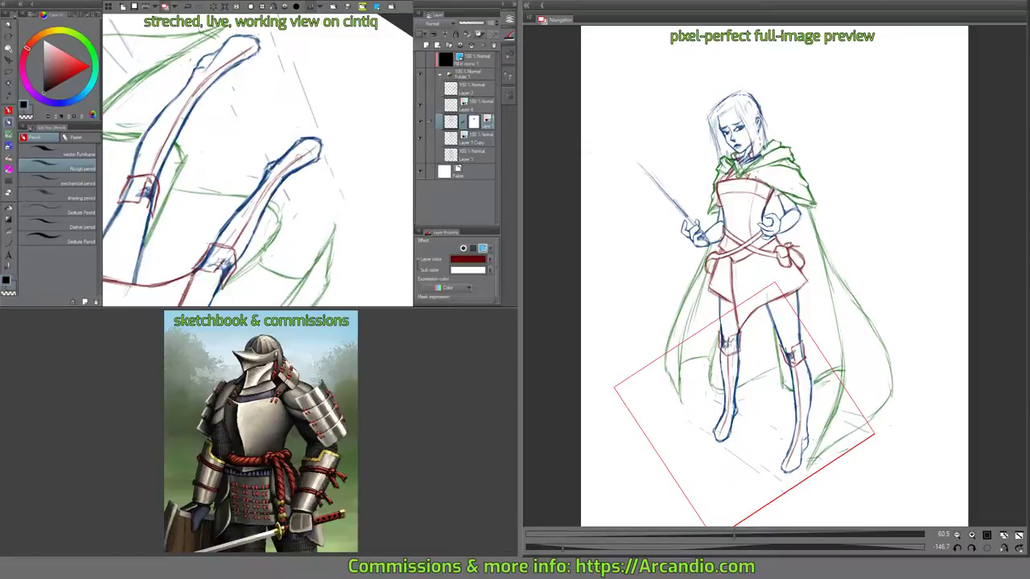
Erase and redraw the red ridge line from knee guard to toe on the sword-side lower leg.
{"action": "key", "text": "e"}
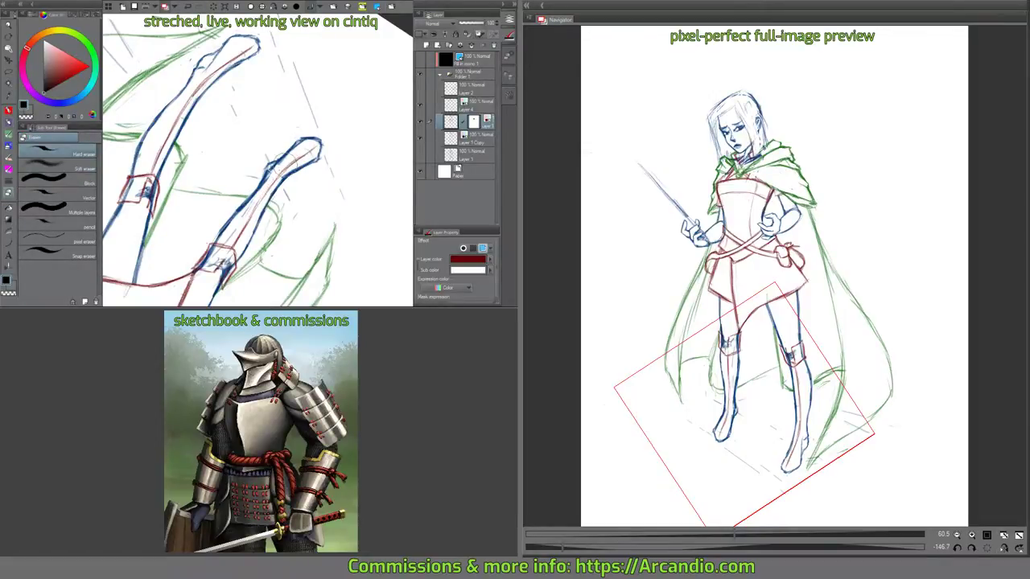
{"action": "left_click_drag", "start_coordinate": [297, 169], "coordinate": [320, 129]}
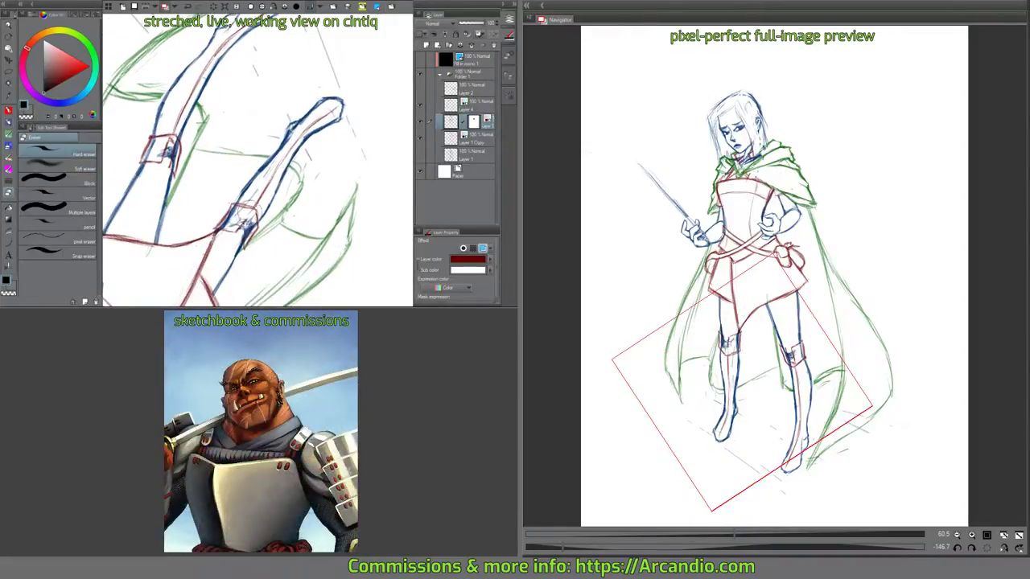
{"action": "left_click_drag", "start_coordinate": [248, 212], "coordinate": [250, 211]}
{"action": "key", "text": "p"}
{"action": "left_click_drag", "start_coordinate": [312, 142], "coordinate": [311, 169]}
{"action": "left_click_drag", "start_coordinate": [322, 97], "coordinate": [254, 251]}
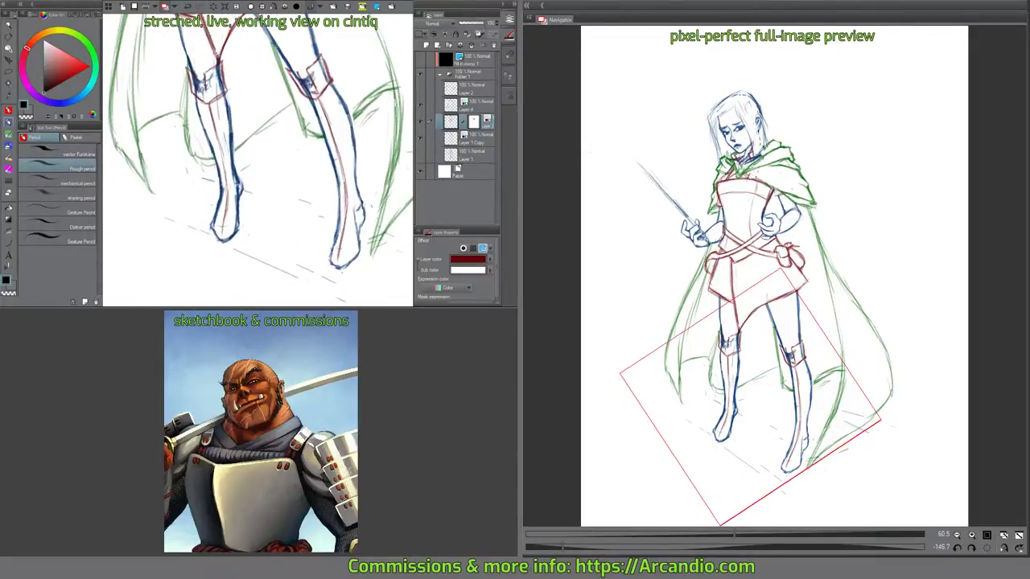
{"action": "left_click_drag", "start_coordinate": [319, 168], "coordinate": [310, 194]}
{"action": "key", "text": "e"}
{"action": "mouse_move", "coordinate": [211, 124]}
{"action": "left_mouse_down"}
{"action": "mouse_move", "coordinate": [203, 132]}
{"action": "mouse_move", "coordinate": [219, 113]}
{"action": "mouse_move", "coordinate": [210, 124]}
{"action": "left_mouse_up"}
{"action": "key", "text": "p"}
{"action": "left_click_drag", "start_coordinate": [235, 105], "coordinate": [201, 66]}
Sketch thin red soles under both boots and a heel on the cape-side boot.
{"action": "mouse_move", "coordinate": [295, 227]}
{"action": "left_mouse_down"}
{"action": "mouse_move", "coordinate": [281, 233]}
{"action": "mouse_move", "coordinate": [255, 195]}
{"action": "mouse_move", "coordinate": [295, 221]}
{"action": "mouse_move", "coordinate": [306, 216]}
{"action": "mouse_move", "coordinate": [296, 221]}
{"action": "left_mouse_up"}
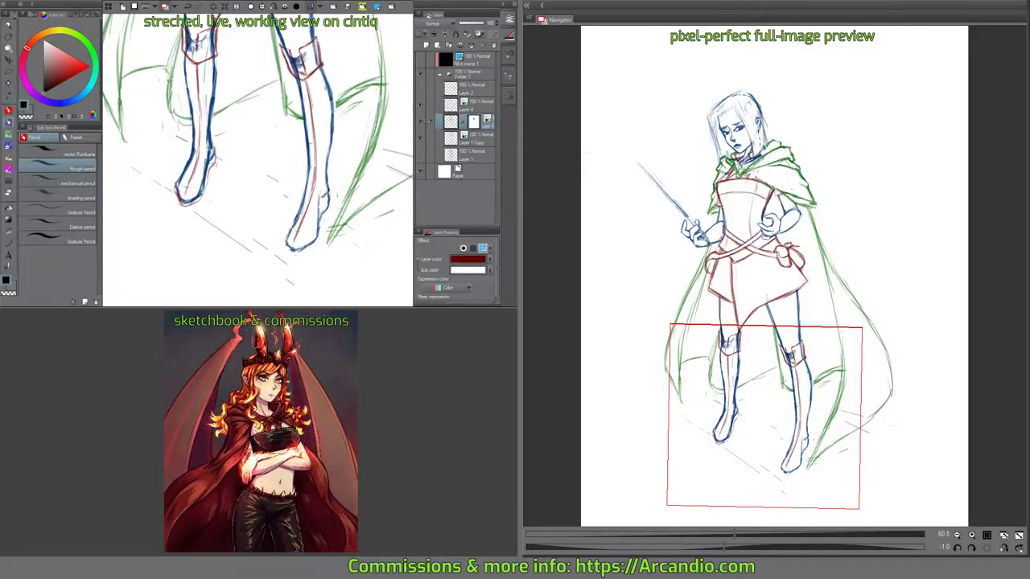
{"action": "left_click_drag", "start_coordinate": [290, 183], "coordinate": [242, 147]}
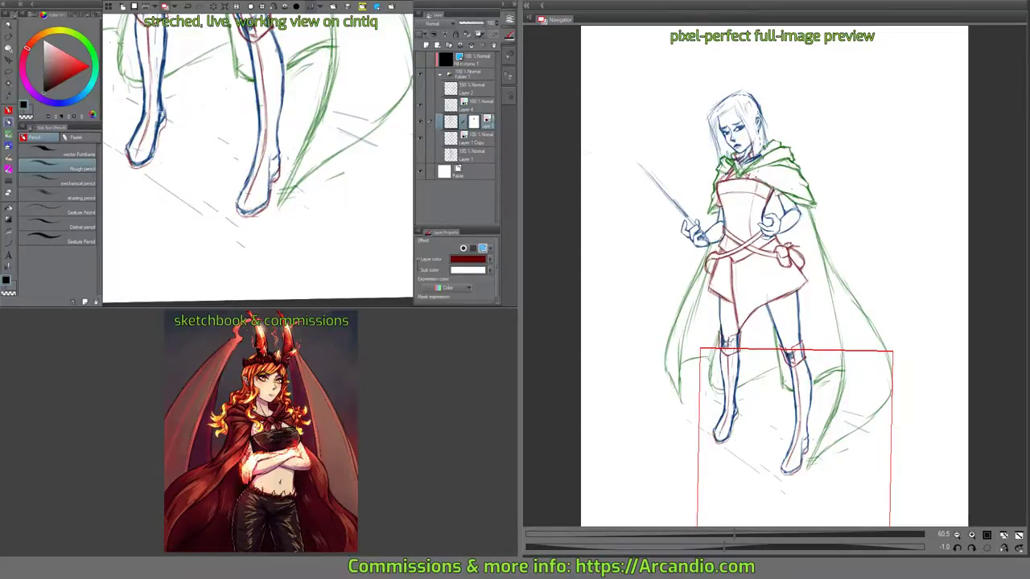
{"action": "left_click_drag", "start_coordinate": [275, 200], "coordinate": [256, 194]}
{"action": "mouse_move", "coordinate": [289, 144]}
{"action": "left_mouse_down"}
{"action": "mouse_move", "coordinate": [314, 175]}
{"action": "mouse_move", "coordinate": [326, 142]}
{"action": "mouse_move", "coordinate": [338, 157]}
{"action": "left_mouse_up"}
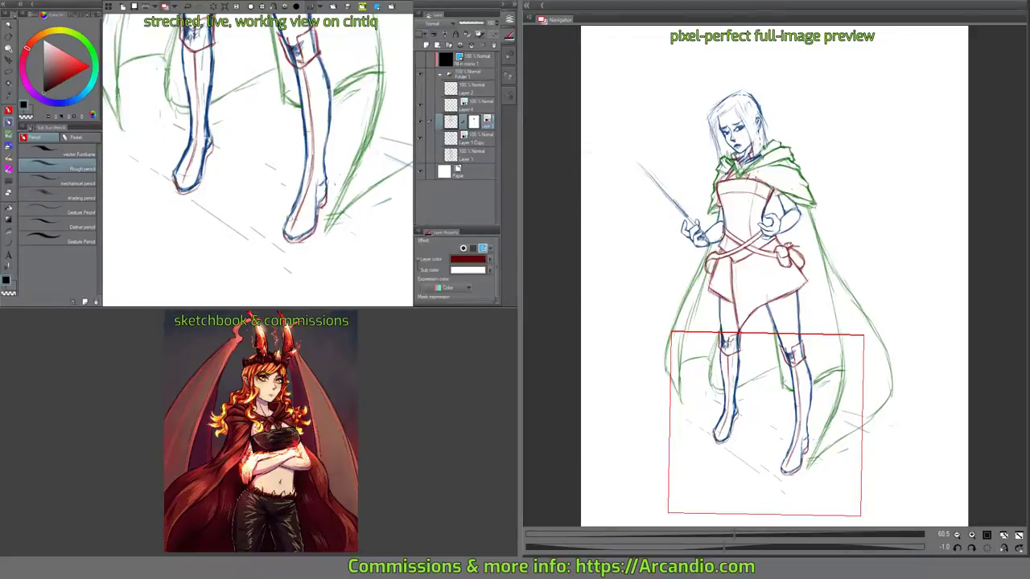
{"action": "left_click_drag", "start_coordinate": [289, 218], "coordinate": [298, 230]}
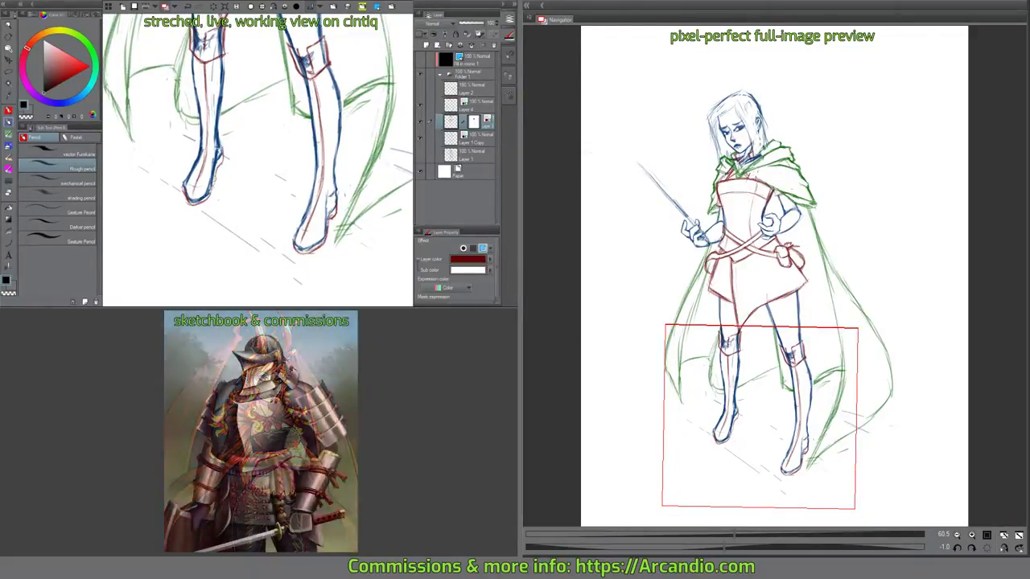
{"action": "left_click_drag", "start_coordinate": [352, 113], "coordinate": [311, 186]}
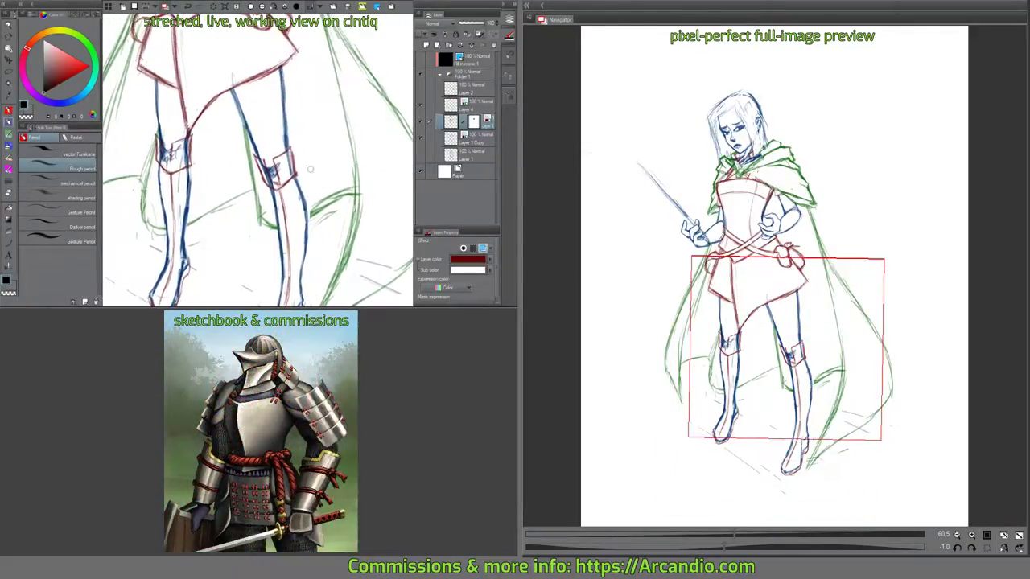
Erase rough red marks on both knee guards and redraw their outlines on Layer 3.
{"action": "left_click_drag", "start_coordinate": [207, 178], "coordinate": [233, 184]}
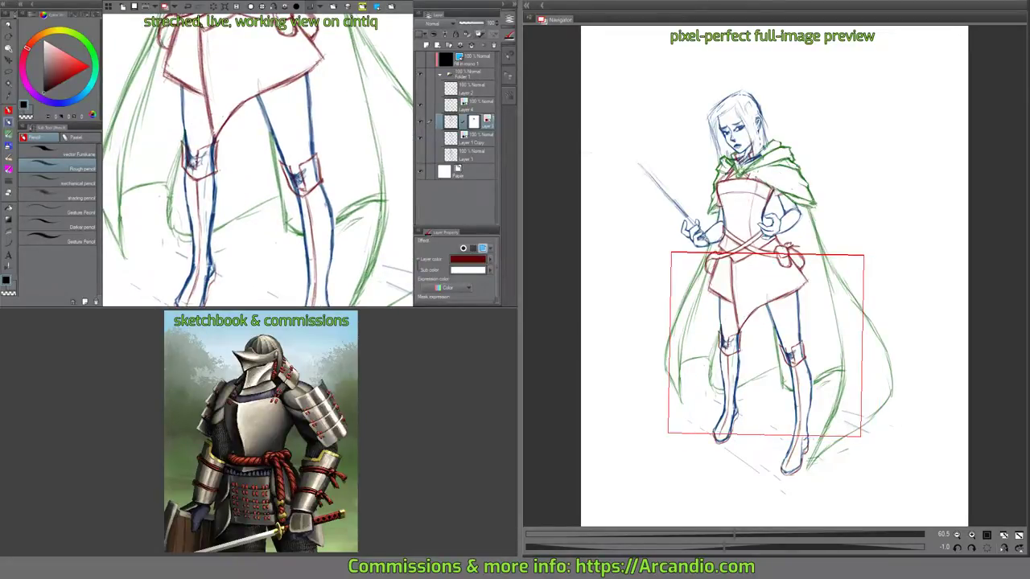
{"action": "key", "text": "e"}
{"action": "left_click_drag", "start_coordinate": [301, 186], "coordinate": [308, 192]}
{"action": "left_click_drag", "start_coordinate": [192, 166], "coordinate": [191, 170]}
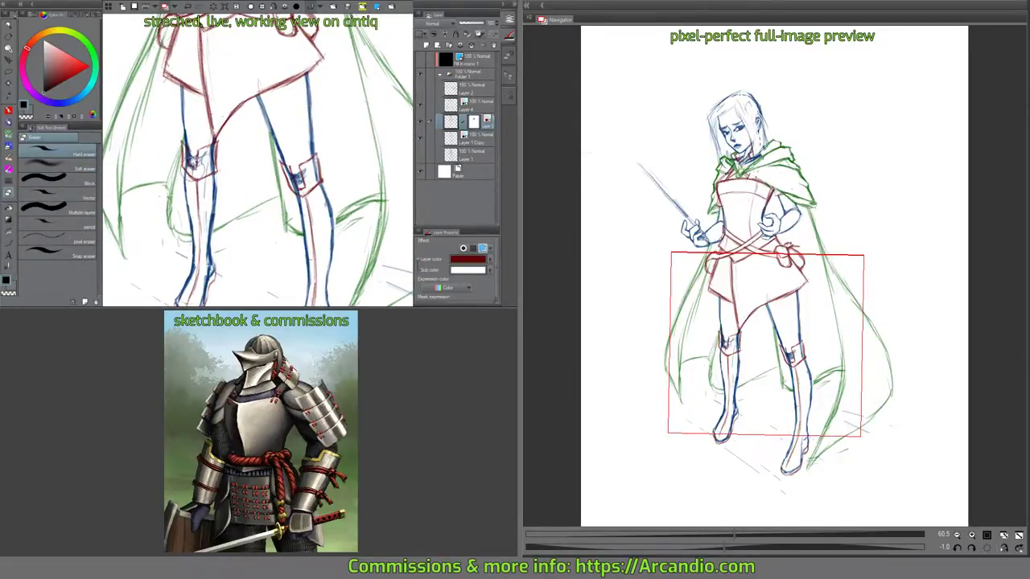
{"action": "key", "text": "p"}
{"action": "left_click_drag", "start_coordinate": [276, 195], "coordinate": [260, 142]}
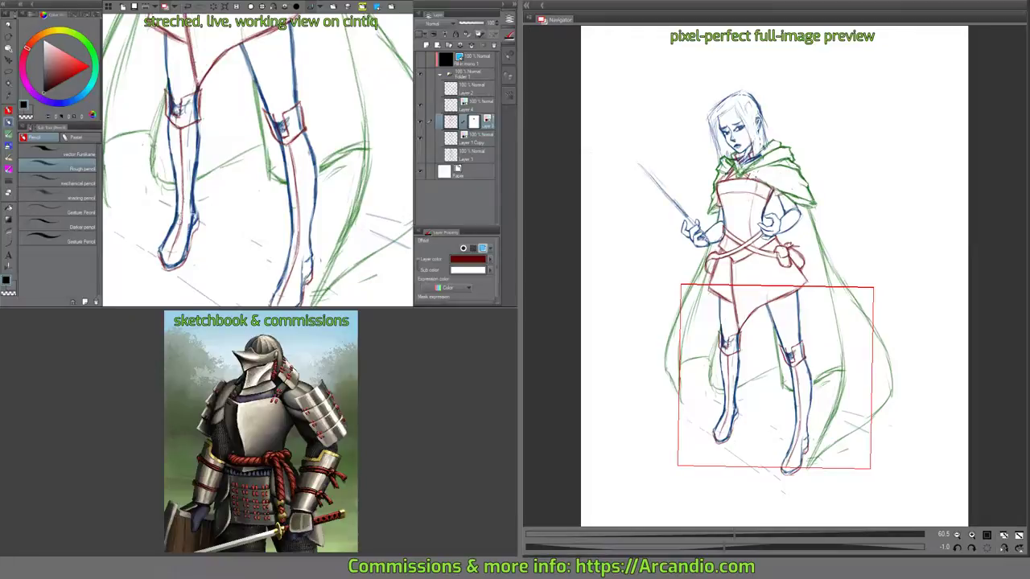
{"action": "left_click_drag", "start_coordinate": [266, 150], "coordinate": [258, 216]}
{"action": "mouse_move", "coordinate": [338, 150]}
{"action": "left_mouse_down"}
{"action": "mouse_move", "coordinate": [327, 115]}
{"action": "mouse_move", "coordinate": [350, 158]}
{"action": "left_mouse_up"}
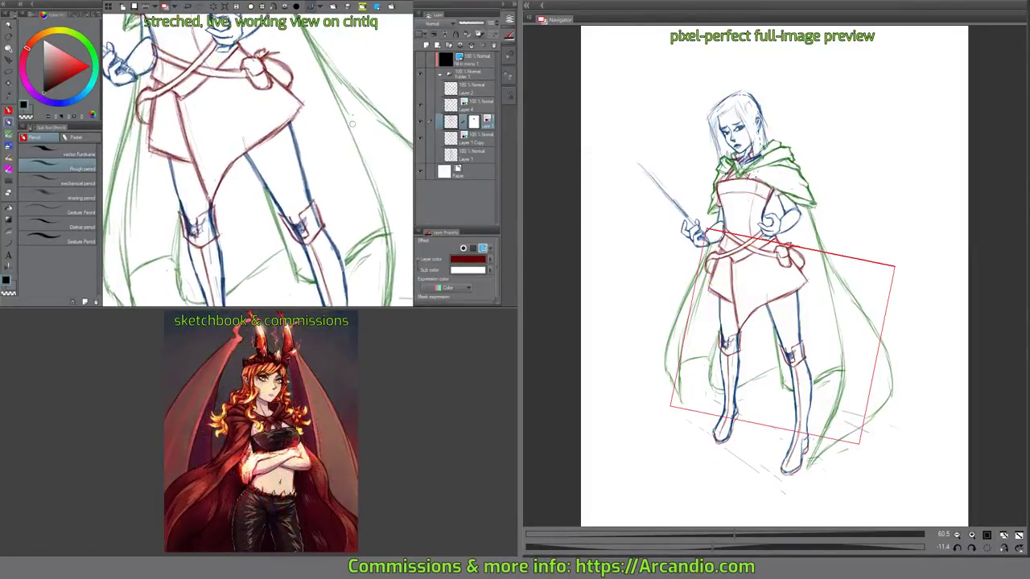
Clean up the sword-side edge of the red skirt with the eraser and pencil.
{"action": "mouse_move", "coordinate": [301, 130]}
{"action": "left_mouse_down"}
{"action": "mouse_move", "coordinate": [354, 173]}
{"action": "mouse_move", "coordinate": [310, 205]}
{"action": "left_mouse_up"}
{"action": "key", "text": "e"}
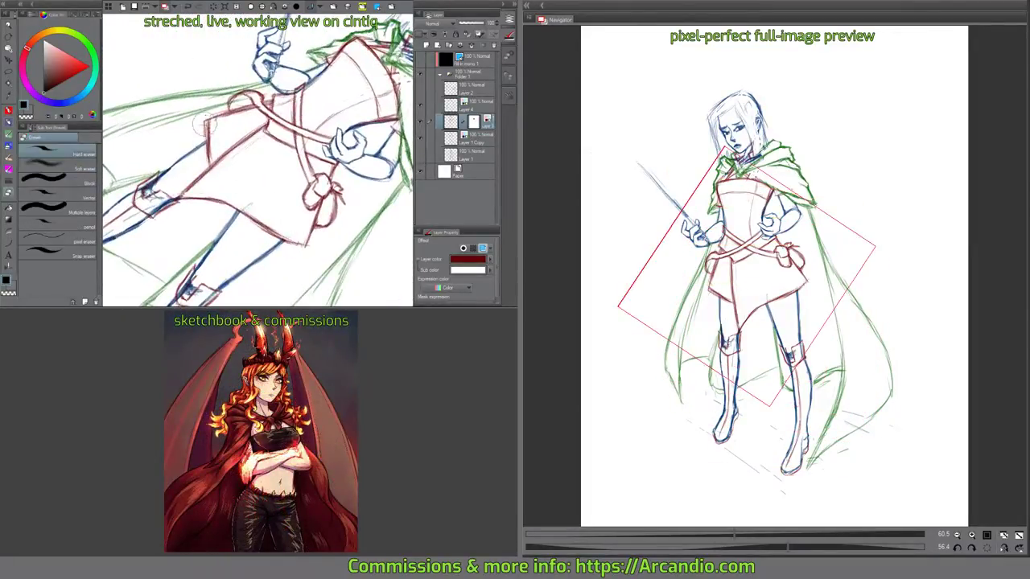
{"action": "left_click_drag", "start_coordinate": [205, 124], "coordinate": [206, 148]}
{"action": "key", "text": "p"}
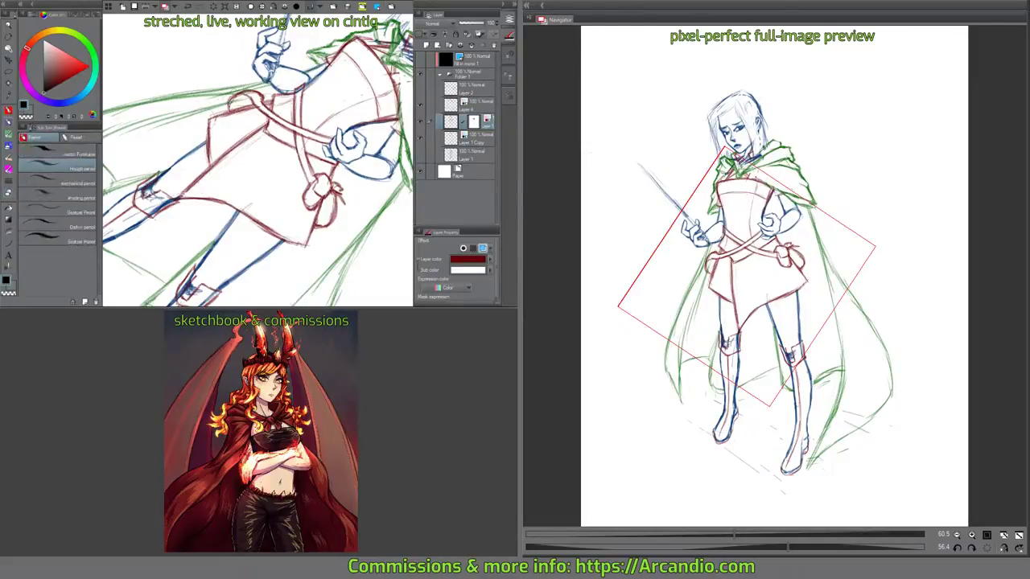
{"action": "left_click_drag", "start_coordinate": [322, 214], "coordinate": [351, 152]}
{"action": "mouse_move", "coordinate": [410, 146]}
{"action": "left_mouse_down"}
{"action": "mouse_move", "coordinate": [367, 177]}
{"action": "mouse_move", "coordinate": [347, 173]}
{"action": "mouse_move", "coordinate": [336, 141]}
{"action": "left_mouse_up"}
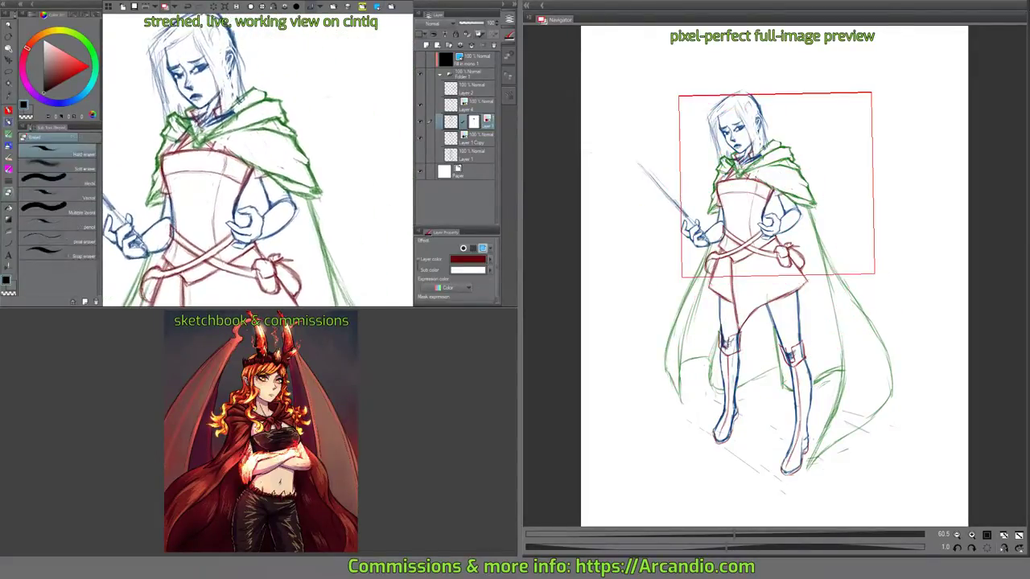
Refine the green cape clasp and the folds around it at the collar on Layer 4.
{"action": "left_click", "coordinate": [467, 103]}
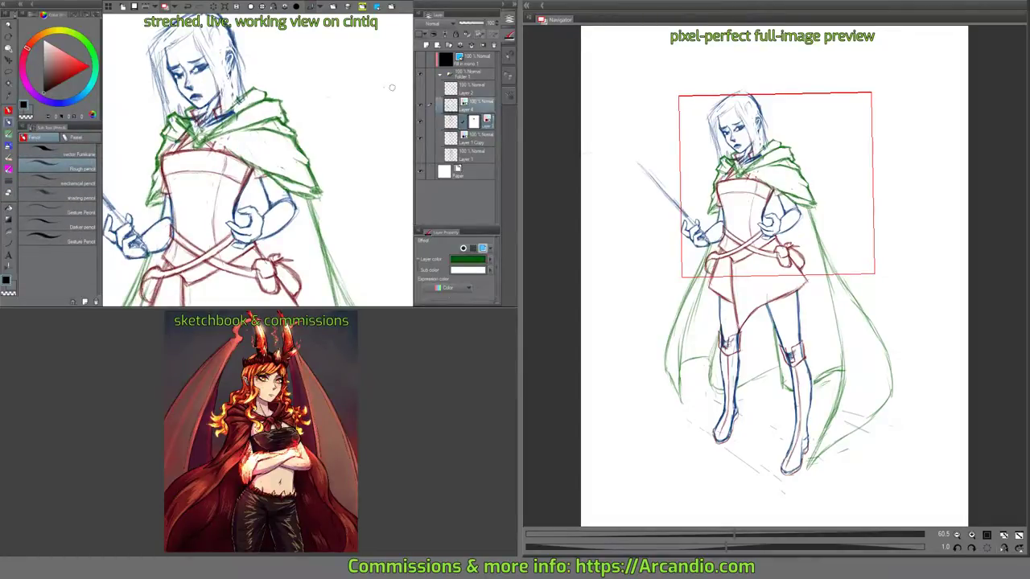
{"action": "key", "text": "e"}
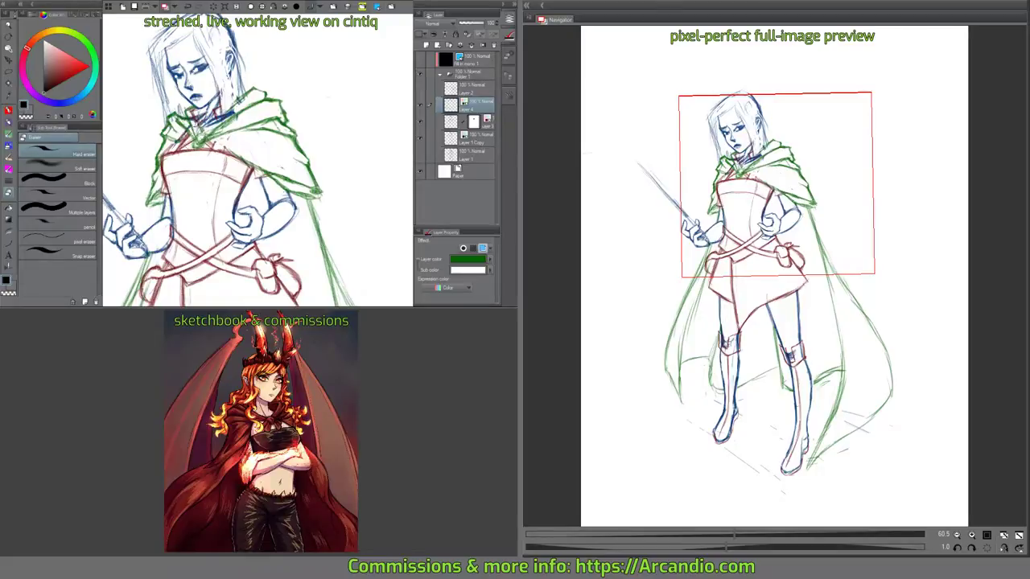
{"action": "key", "text": "p"}
{"action": "key", "text": "e"}
{"action": "key", "text": "p"}
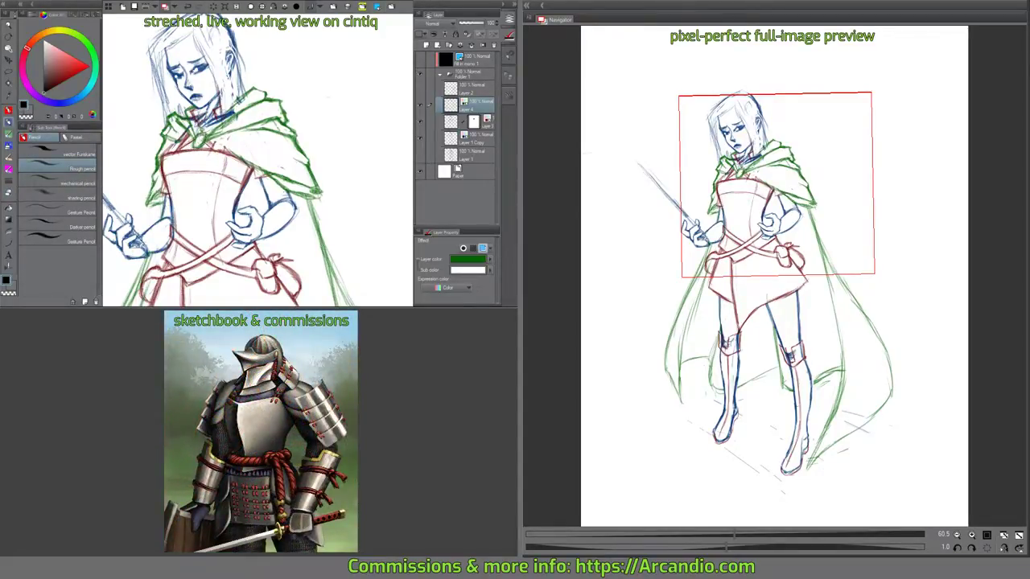
{"action": "left_click_drag", "start_coordinate": [304, 112], "coordinate": [314, 161]}
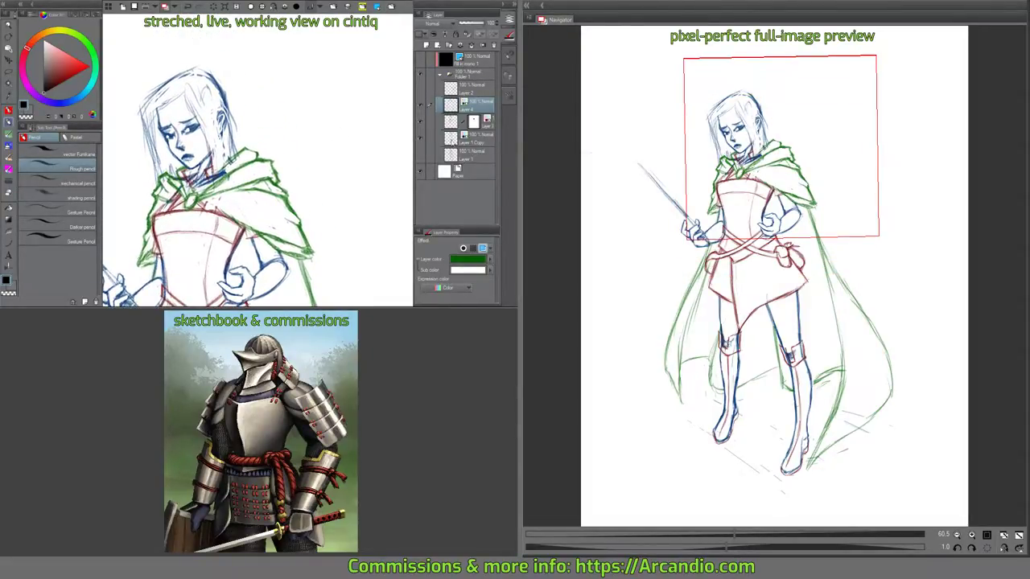
Lighten the rough blue hair and neck lines around the ear and collar on Layer 1 Copy with the eraser.
{"action": "left_click", "coordinate": [475, 138]}
{"action": "key", "text": "e"}
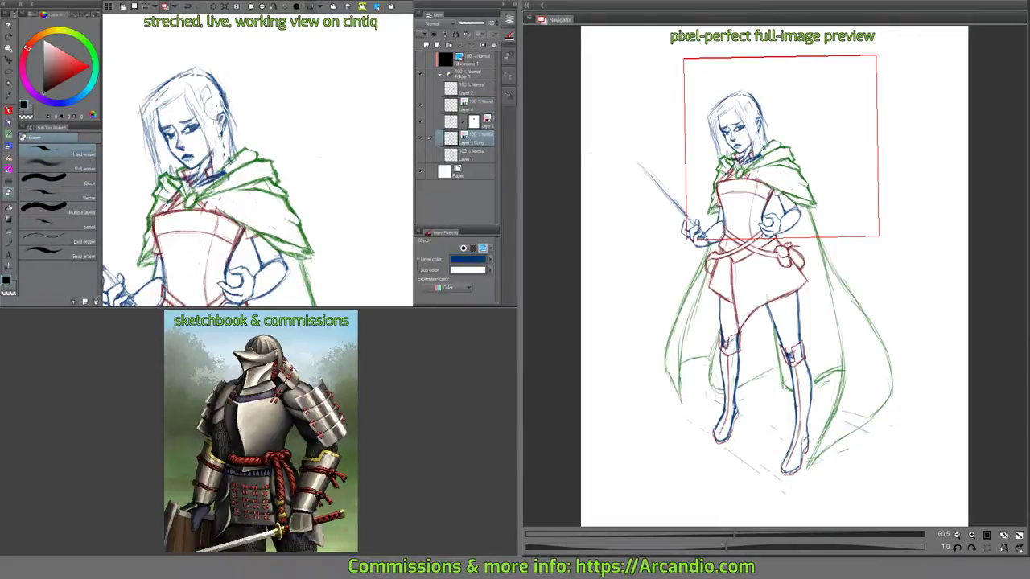
{"action": "mouse_move", "coordinate": [213, 105]}
{"action": "left_mouse_down"}
{"action": "mouse_move", "coordinate": [225, 151]}
{"action": "mouse_move", "coordinate": [213, 147]}
{"action": "mouse_move", "coordinate": [227, 171]}
{"action": "mouse_move", "coordinate": [165, 206]}
{"action": "mouse_move", "coordinate": [158, 177]}
{"action": "mouse_move", "coordinate": [153, 192]}
{"action": "left_mouse_up"}
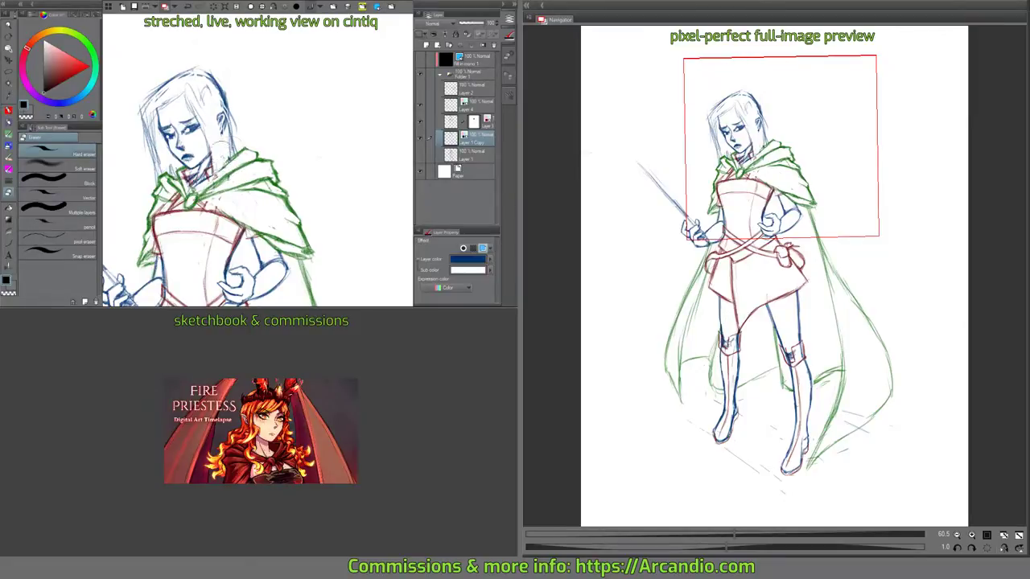
{"action": "mouse_move", "coordinate": [188, 191]}
{"action": "left_mouse_down"}
{"action": "mouse_move", "coordinate": [179, 174]}
{"action": "mouse_move", "coordinate": [218, 171]}
{"action": "mouse_move", "coordinate": [220, 159]}
{"action": "left_mouse_up"}
Redraw the ear and the hair behind it in blue, erasing stray lines beside the ear.
{"action": "key", "text": "p"}
{"action": "mouse_move", "coordinate": [283, 117]}
{"action": "left_mouse_down"}
{"action": "mouse_move", "coordinate": [294, 166]}
{"action": "mouse_move", "coordinate": [244, 161]}
{"action": "left_mouse_up"}
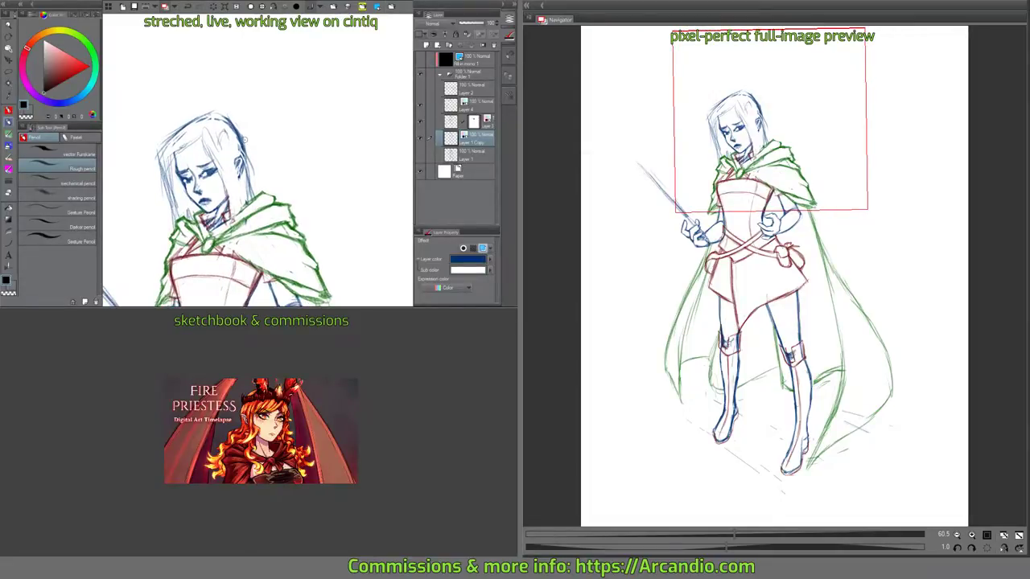
{"action": "key", "text": "e"}
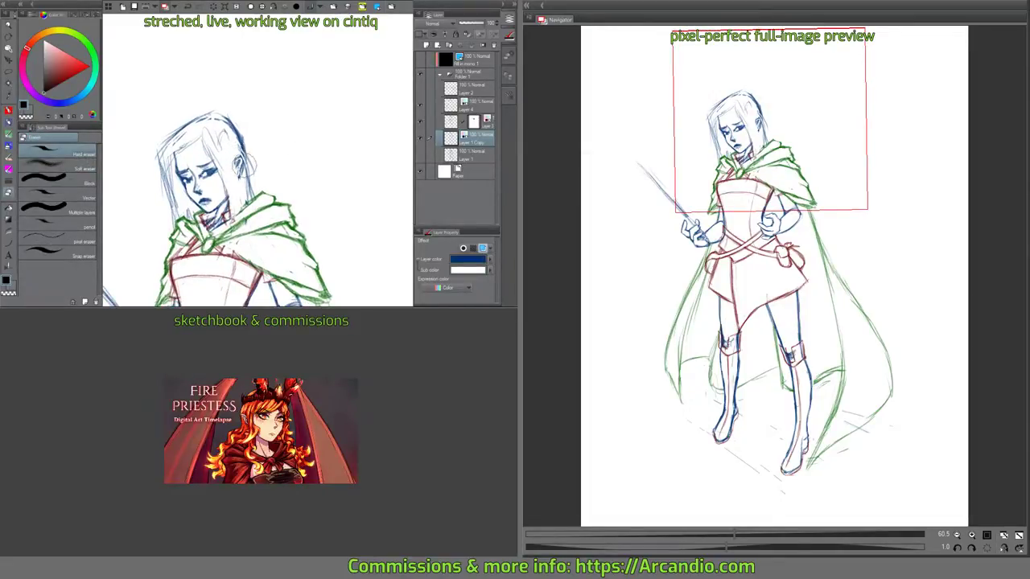
{"action": "left_click_drag", "start_coordinate": [239, 179], "coordinate": [248, 170]}
{"action": "key", "text": "p"}
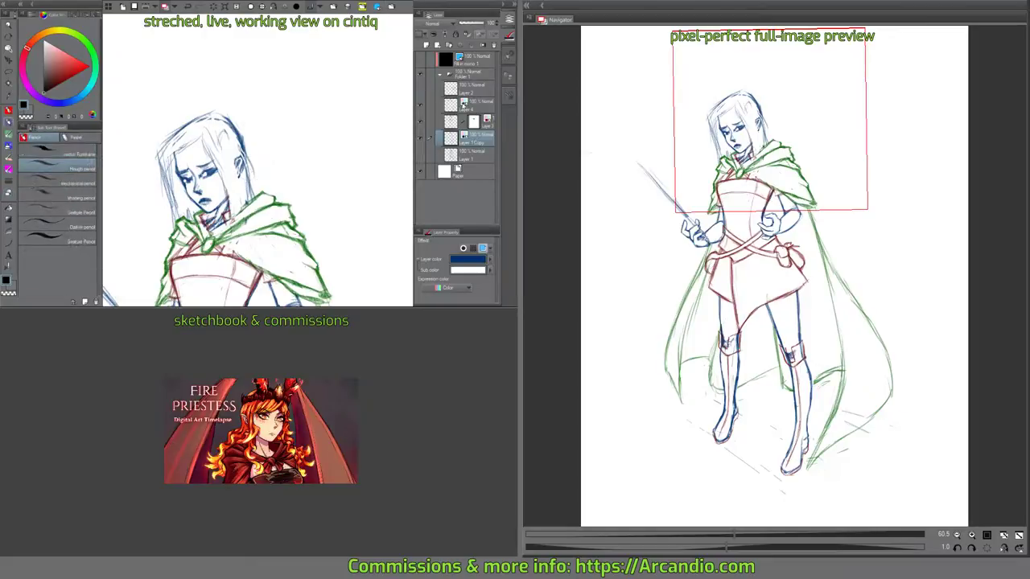
Sketch blue hair strands over the back of the head and along the sword-side of the face.
{"action": "mouse_move", "coordinate": [296, 133]}
{"action": "left_mouse_down"}
{"action": "mouse_move", "coordinate": [306, 158]}
{"action": "mouse_move", "coordinate": [229, 143]}
{"action": "mouse_move", "coordinate": [223, 183]}
{"action": "left_mouse_up"}
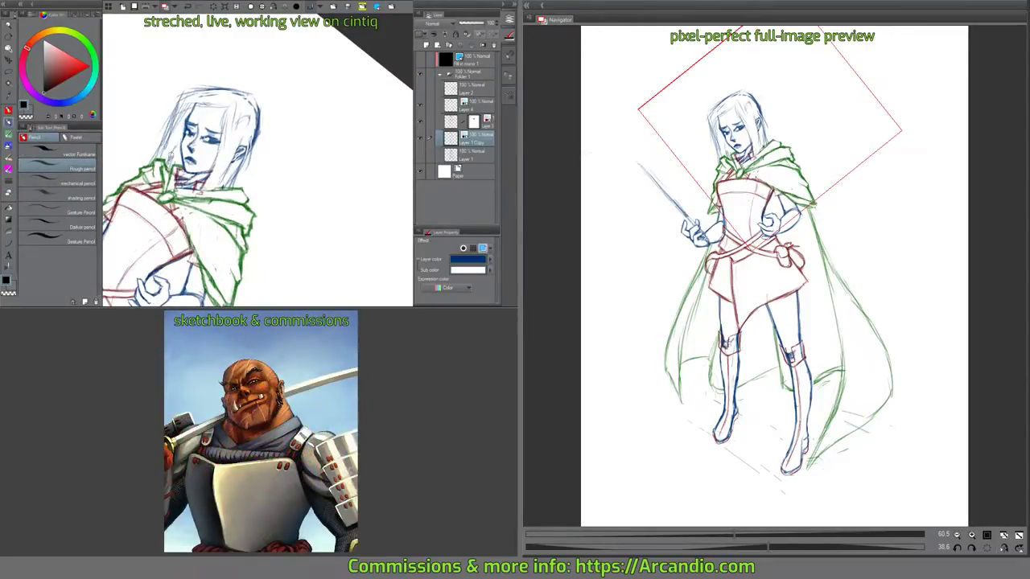
{"action": "mouse_move", "coordinate": [233, 109]}
{"action": "left_mouse_down"}
{"action": "mouse_move", "coordinate": [210, 193]}
{"action": "mouse_move", "coordinate": [235, 206]}
{"action": "mouse_move", "coordinate": [229, 213]}
{"action": "left_mouse_up"}
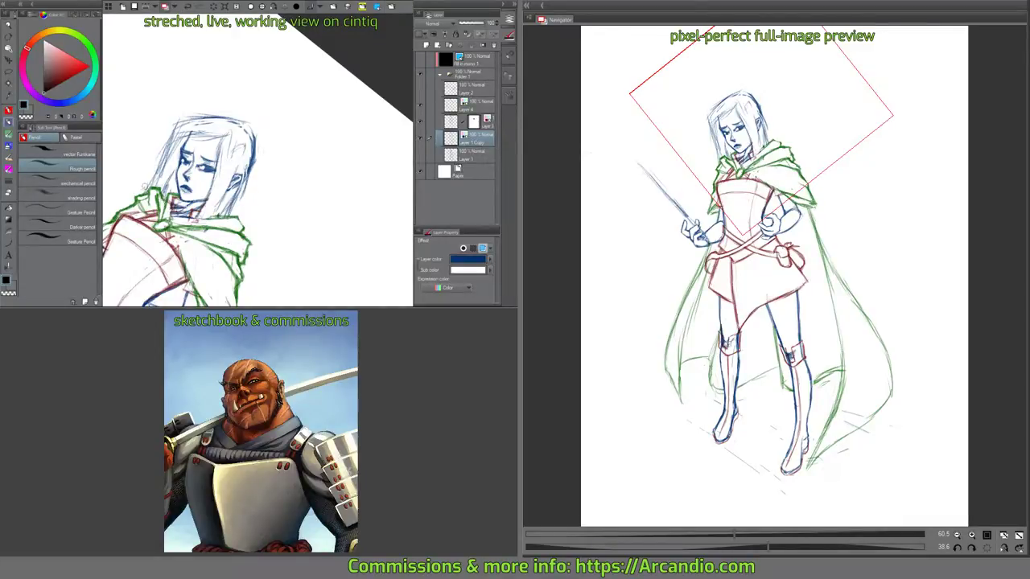
{"action": "left_click_drag", "start_coordinate": [145, 188], "coordinate": [171, 130]}
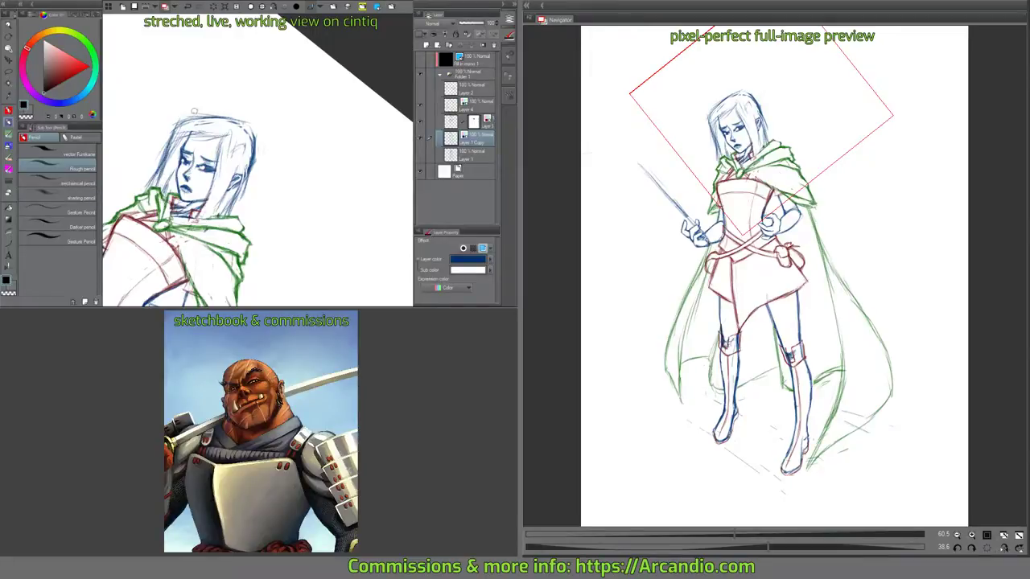
{"action": "left_click_drag", "start_coordinate": [333, 150], "coordinate": [297, 108]}
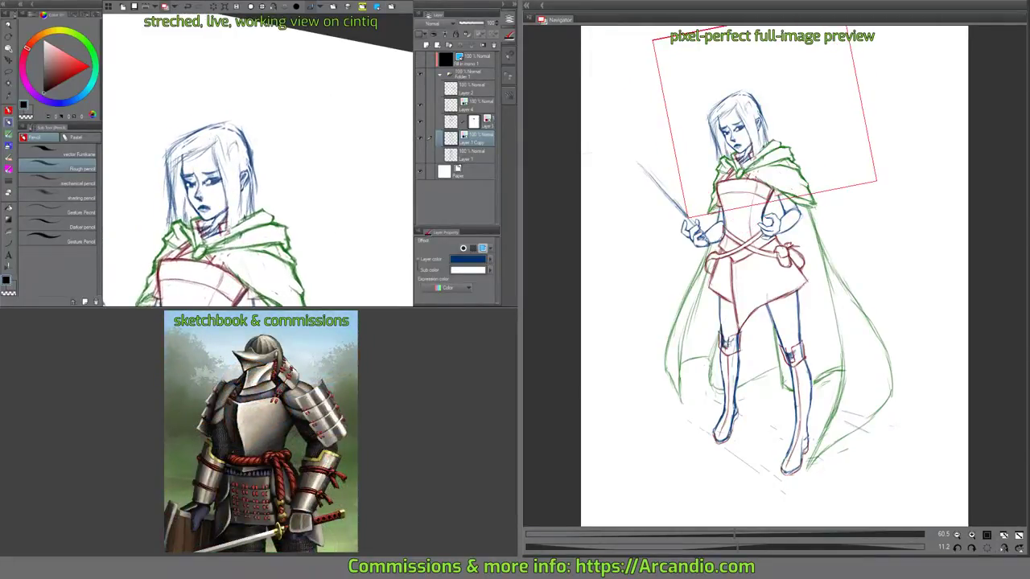
Refine the blue hair strands on the sword-side of the face, alternating pencil strokes with light erasing.
{"action": "key", "text": "e"}
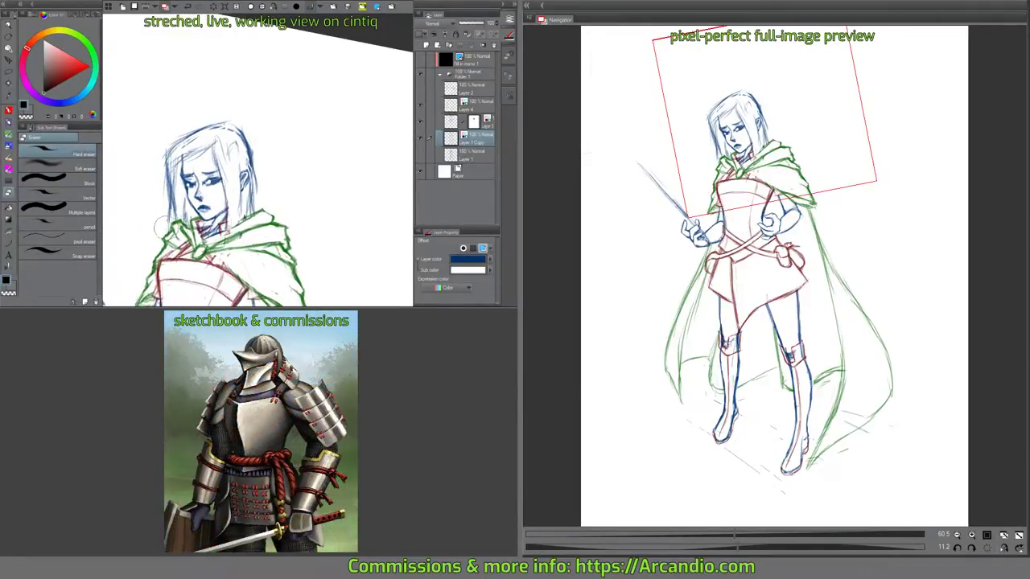
{"action": "key", "text": "p"}
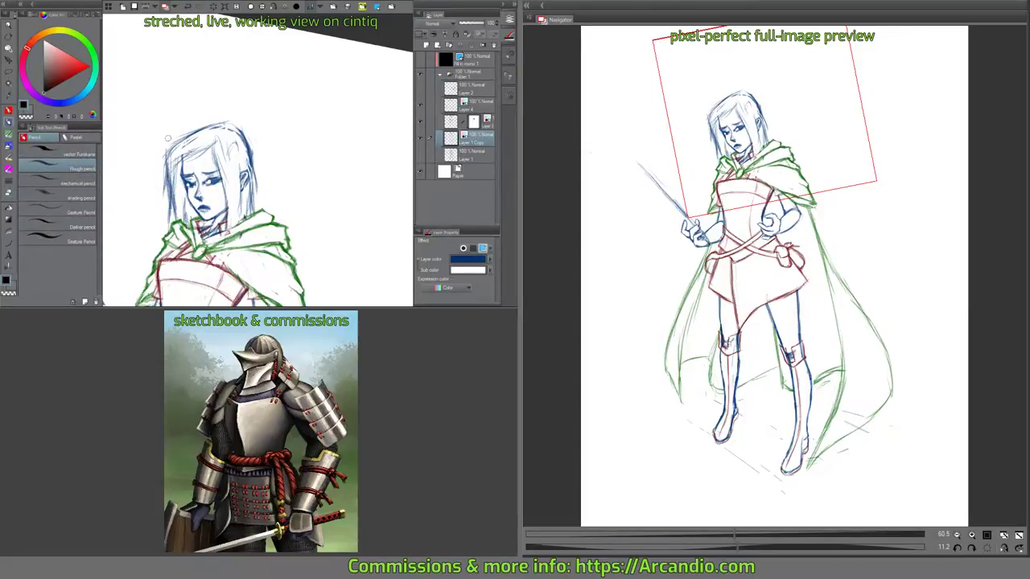
{"action": "key", "text": "e"}
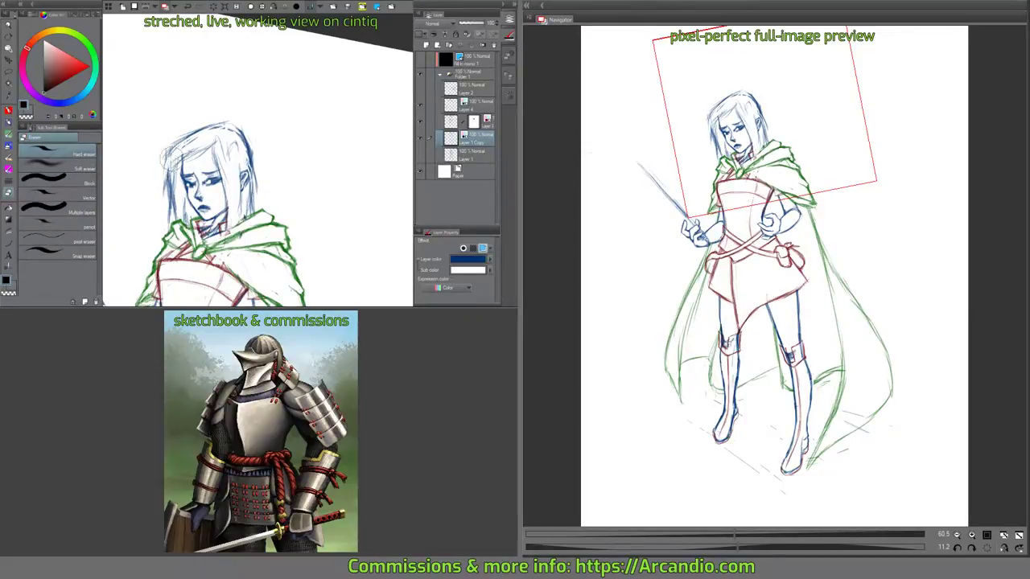
{"action": "key", "text": "p"}
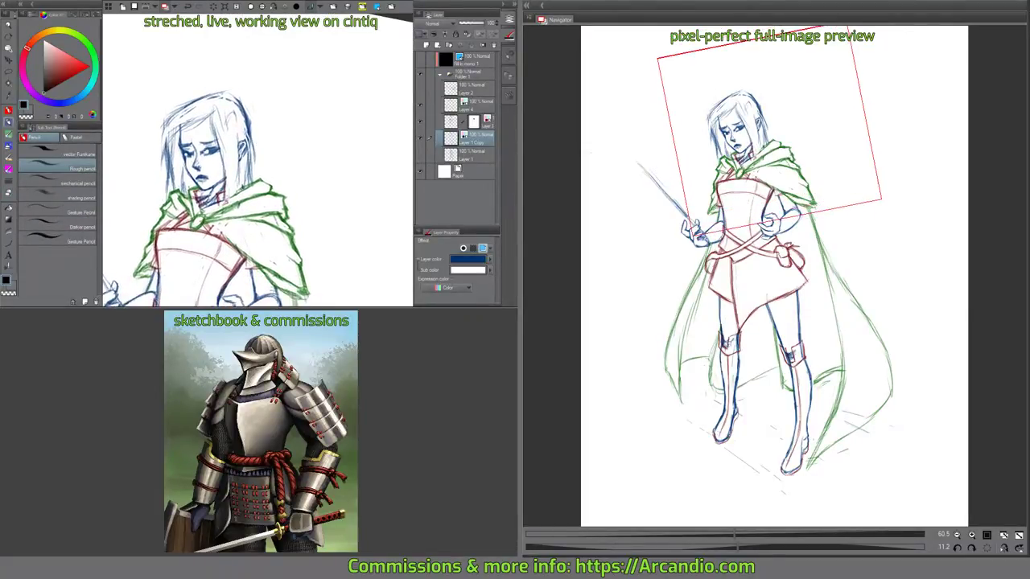
{"action": "key", "text": "e"}
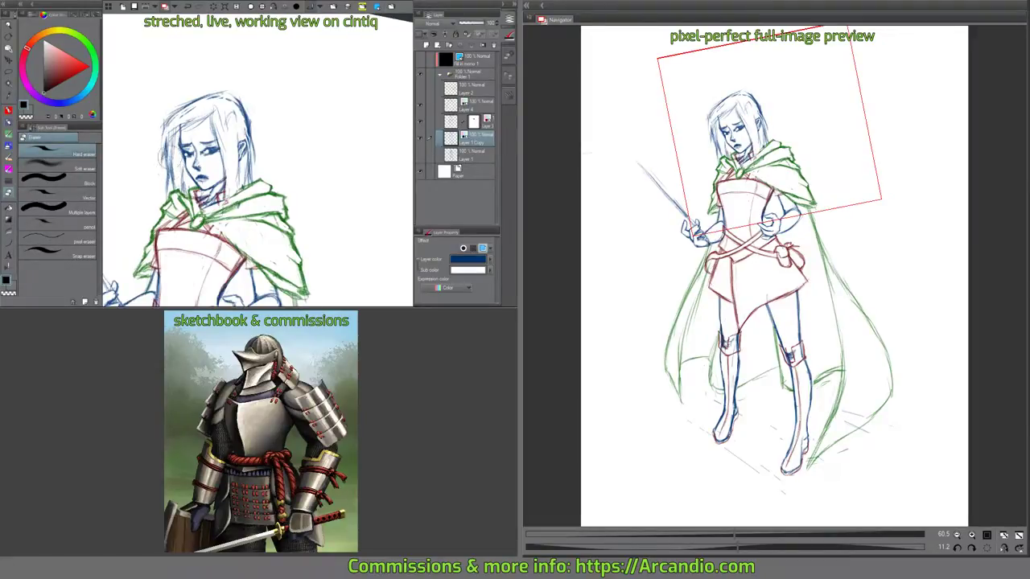
{"action": "left_click_drag", "start_coordinate": [175, 152], "coordinate": [178, 138]}
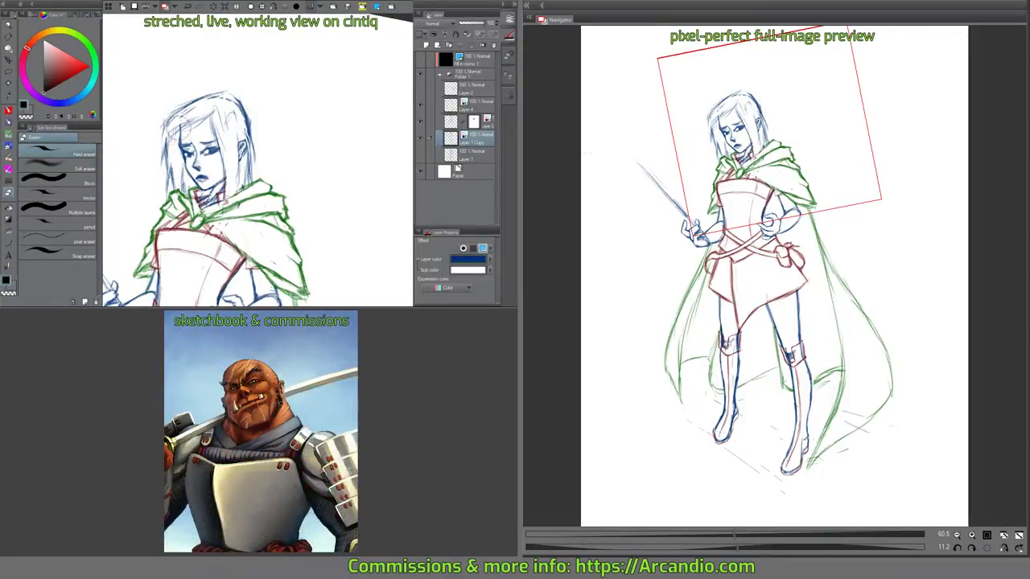
Rework the blue hair falling beside the ear, adding pencil strands and trimming stray lines with the eraser.
{"action": "key", "text": "p"}
{"action": "mouse_move", "coordinate": [255, 133]}
{"action": "left_mouse_down"}
{"action": "mouse_move", "coordinate": [248, 119]}
{"action": "mouse_move", "coordinate": [215, 142]}
{"action": "mouse_move", "coordinate": [233, 183]}
{"action": "left_mouse_up"}
{"action": "left_click_drag", "start_coordinate": [232, 148], "coordinate": [237, 177]}
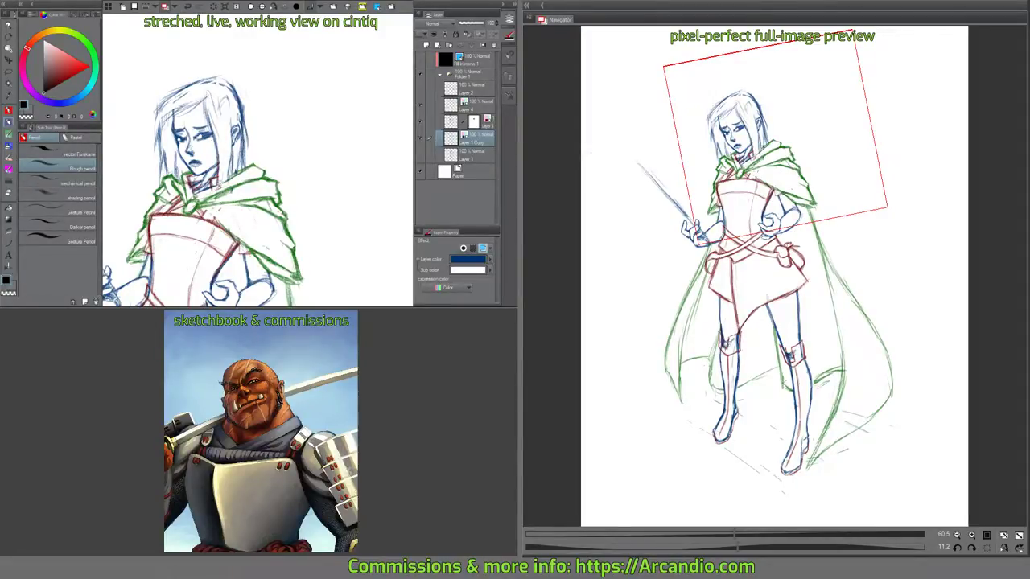
{"action": "key", "text": "e"}
{"action": "left_click_drag", "start_coordinate": [243, 127], "coordinate": [218, 79]}
{"action": "key", "text": "p"}
{"action": "key", "text": "e"}
{"action": "key", "text": "p"}
Strengthen the blue outline of the hair over the crown and down the sword-side edge.
{"action": "mouse_move", "coordinate": [270, 50]}
{"action": "left_mouse_down"}
{"action": "mouse_move", "coordinate": [200, 56]}
{"action": "mouse_move", "coordinate": [163, 86]}
{"action": "left_mouse_up"}
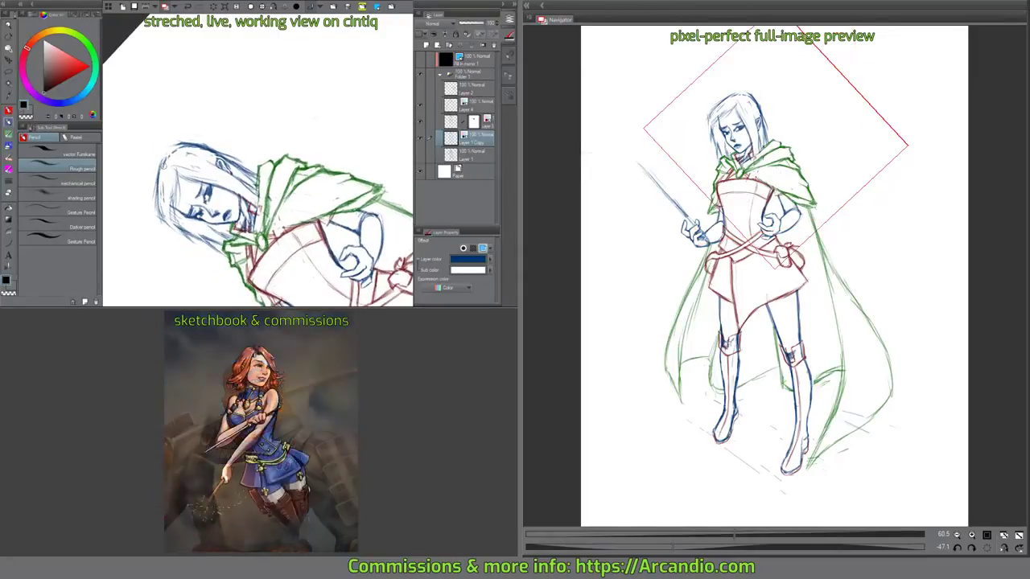
{"action": "left_click_drag", "start_coordinate": [163, 160], "coordinate": [185, 144]}
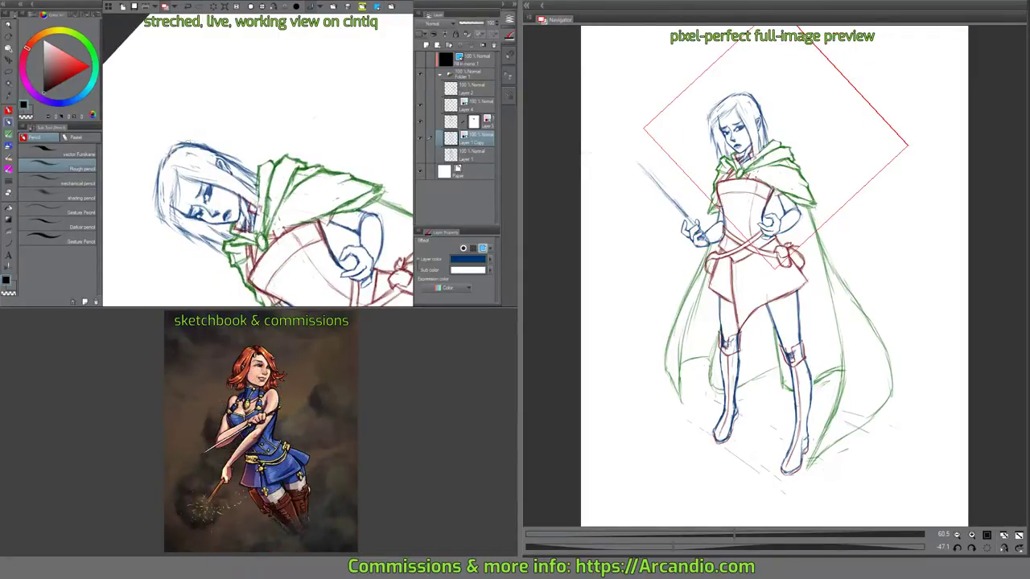
{"action": "left_click_drag", "start_coordinate": [279, 86], "coordinate": [294, 134]}
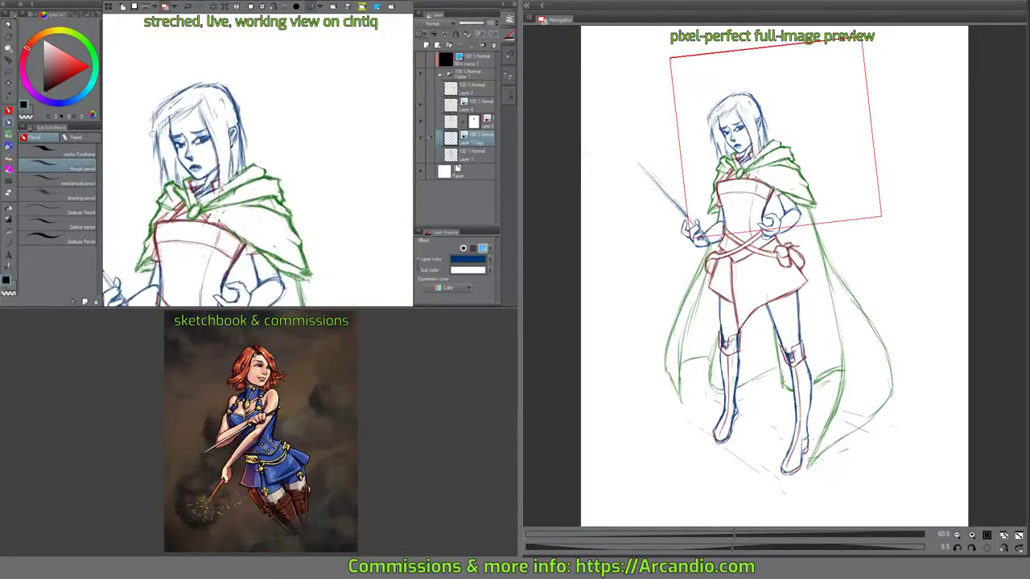
{"action": "left_click_drag", "start_coordinate": [154, 119], "coordinate": [156, 158]}
Touch up the hair strands between the ear and the cape collar with alternating pencil and eraser passes.
{"action": "left_click_drag", "start_coordinate": [245, 127], "coordinate": [268, 114]}
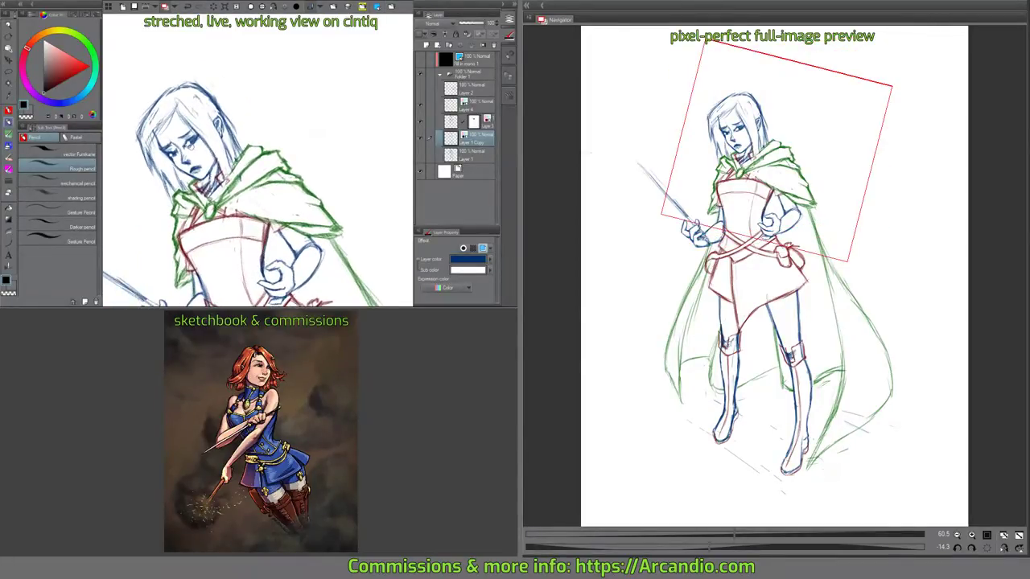
{"action": "key", "text": "e"}
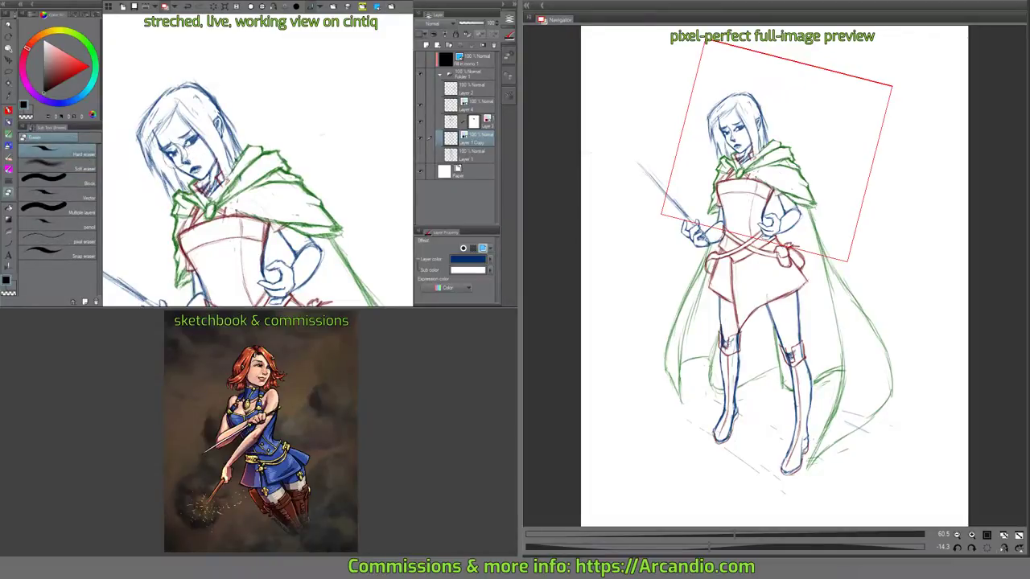
{"action": "key", "text": "p"}
{"action": "left_click_drag", "start_coordinate": [218, 132], "coordinate": [216, 119]}
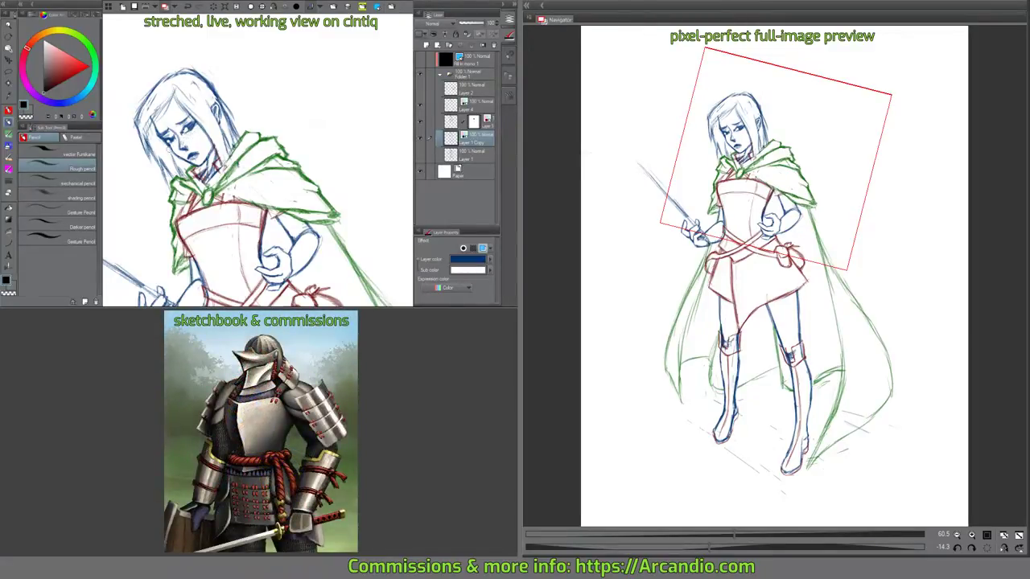
{"action": "left_click_drag", "start_coordinate": [292, 100], "coordinate": [315, 122]}
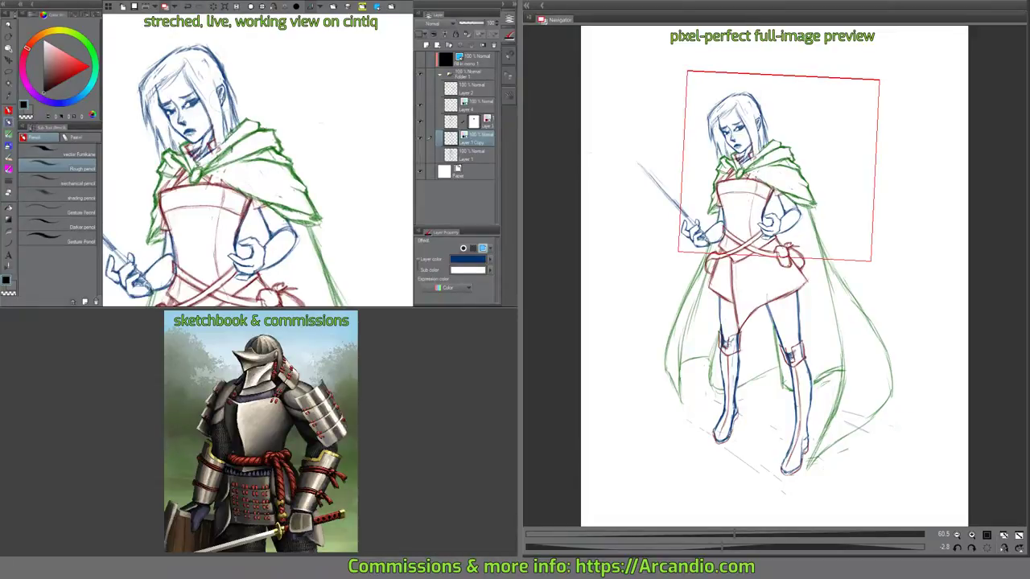
{"action": "key", "text": "e"}
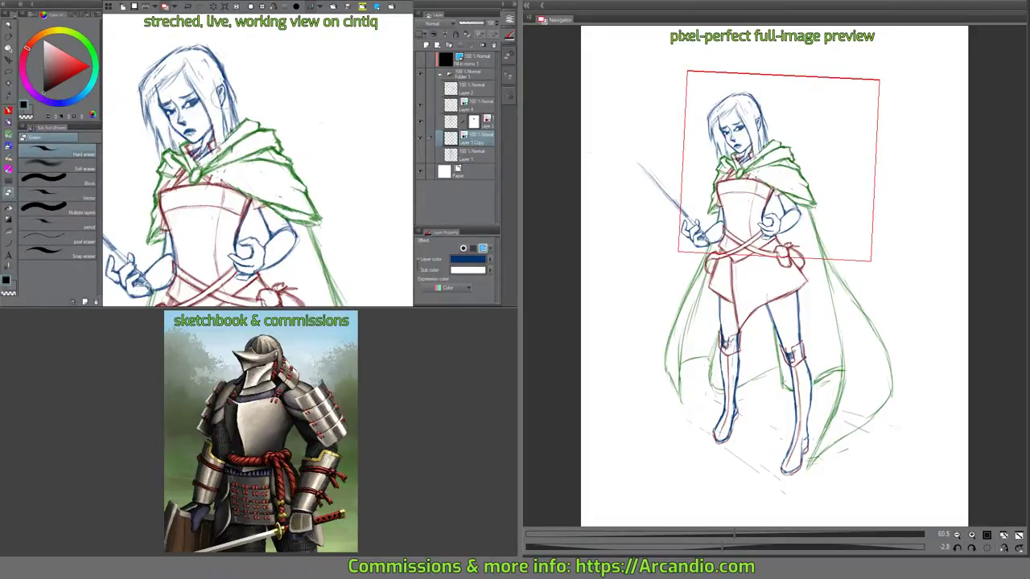
{"action": "key", "text": "p"}
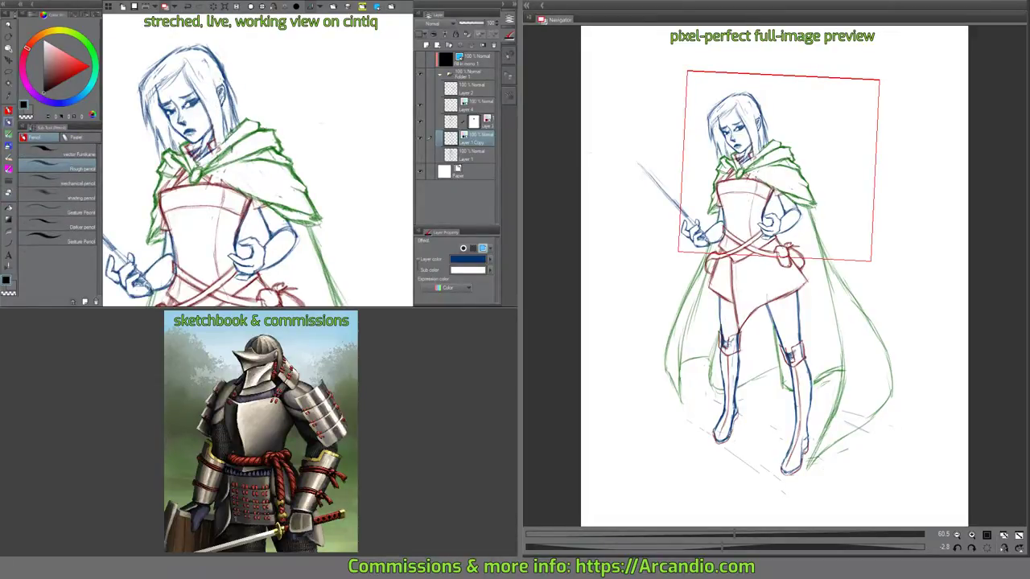
{"action": "key", "text": "e"}
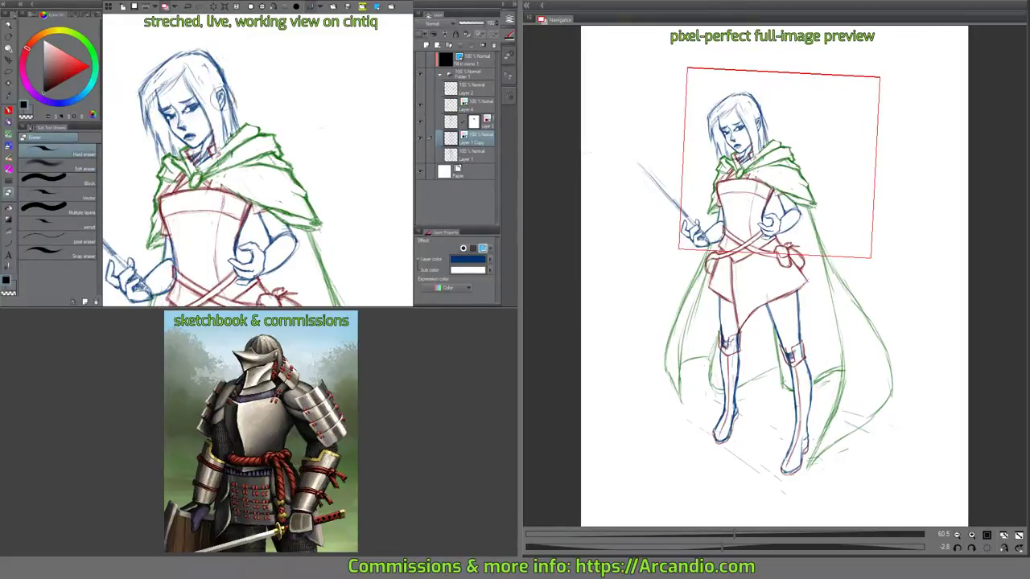
{"action": "key", "text": "p"}
{"action": "left_click_drag", "start_coordinate": [258, 49], "coordinate": [255, 46]}
{"action": "left_click_drag", "start_coordinate": [275, 116], "coordinate": [269, 105]}
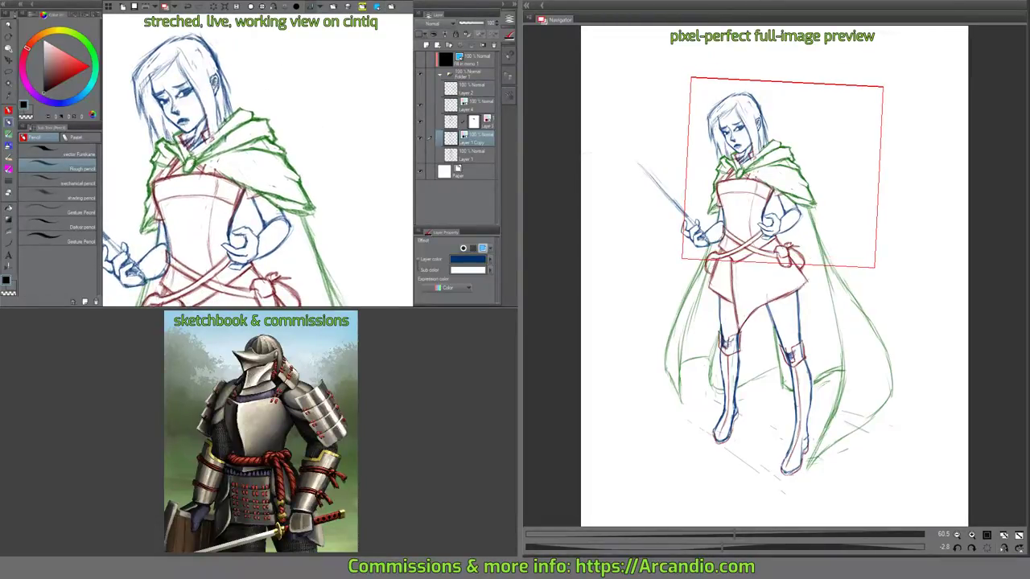
Add a new raster layer above Layer 4 and give it a dark yellow layer color.
{"action": "left_click_drag", "start_coordinate": [257, 105], "coordinate": [259, 17]}
{"action": "left_click_drag", "start_coordinate": [340, 120], "coordinate": [319, 171]}
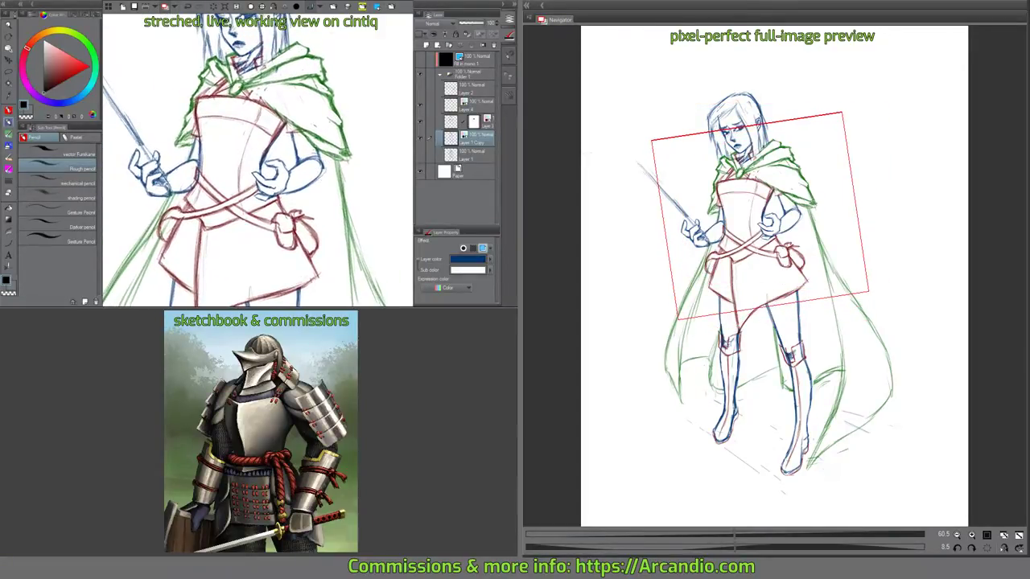
{"action": "left_click", "coordinate": [451, 105]}
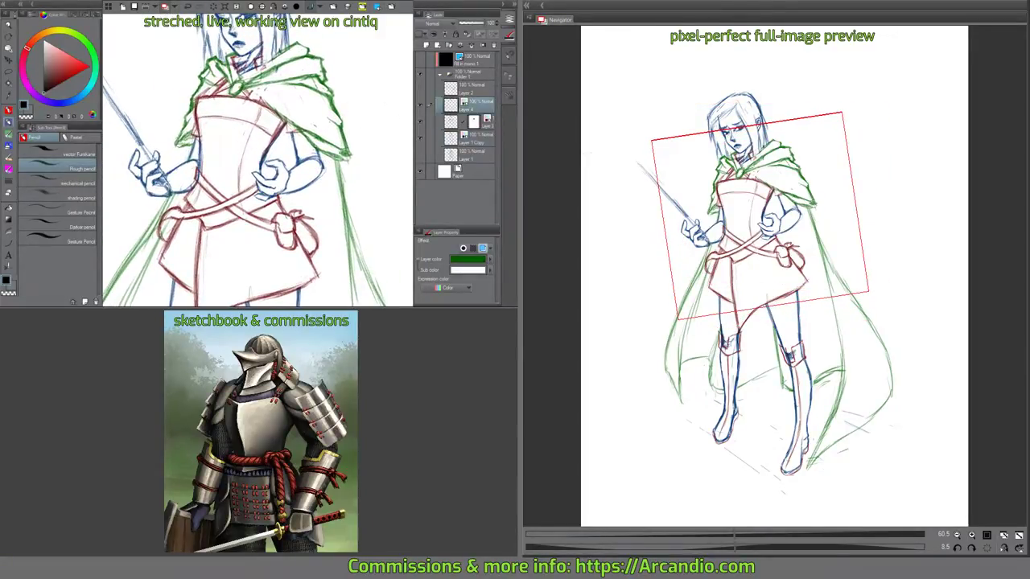
{"action": "left_click_drag", "start_coordinate": [230, 143], "coordinate": [221, 189]}
{"action": "key", "text": "ctrl+0"}
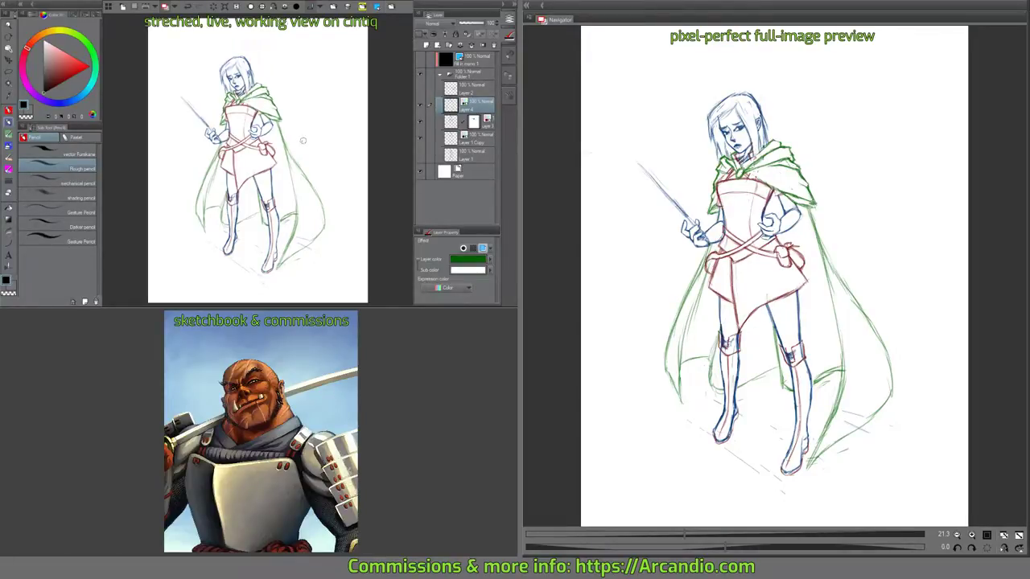
{"action": "left_click_drag", "start_coordinate": [298, 131], "coordinate": [319, 159]}
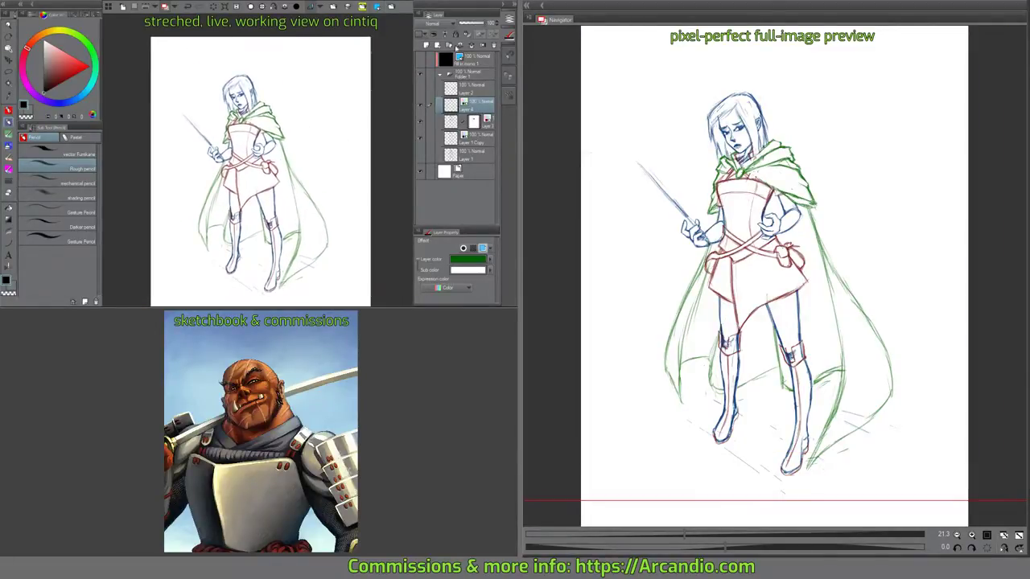
{"action": "left_click", "coordinate": [426, 45]}
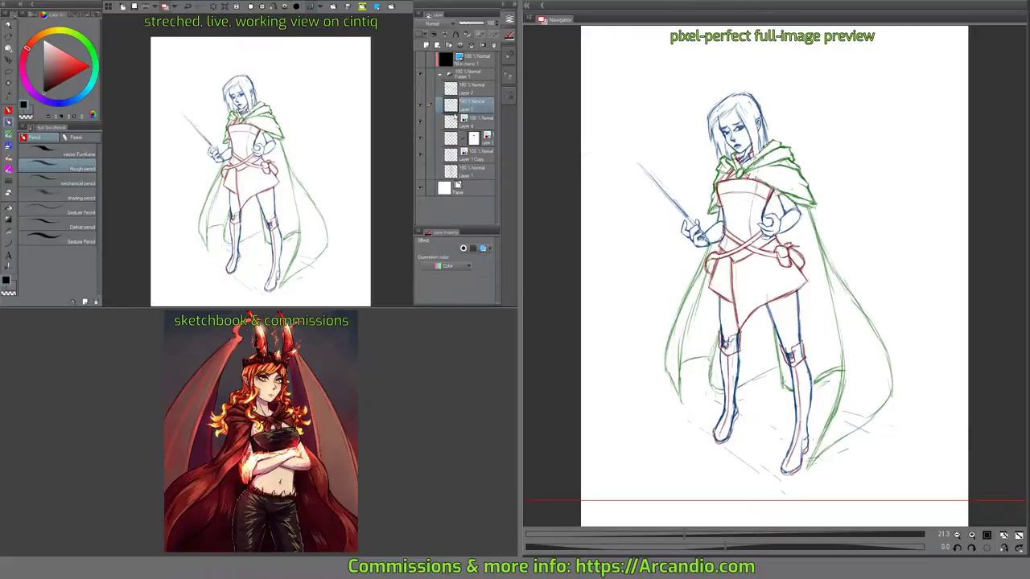
{"action": "left_click", "coordinate": [483, 248]}
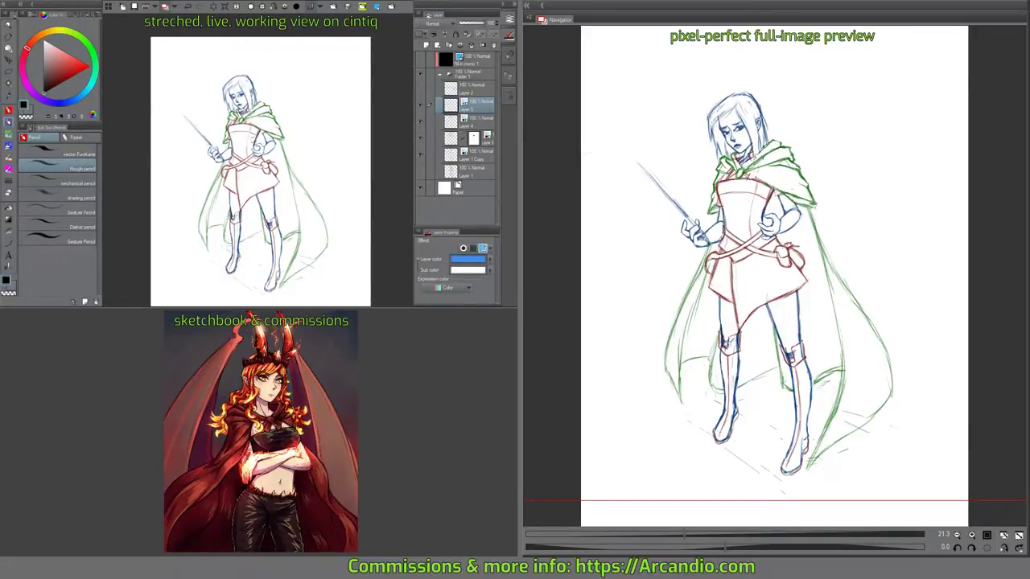
{"action": "scroll", "coordinate": [193, 136], "scroll_direction": "up", "scroll_amount": 2}
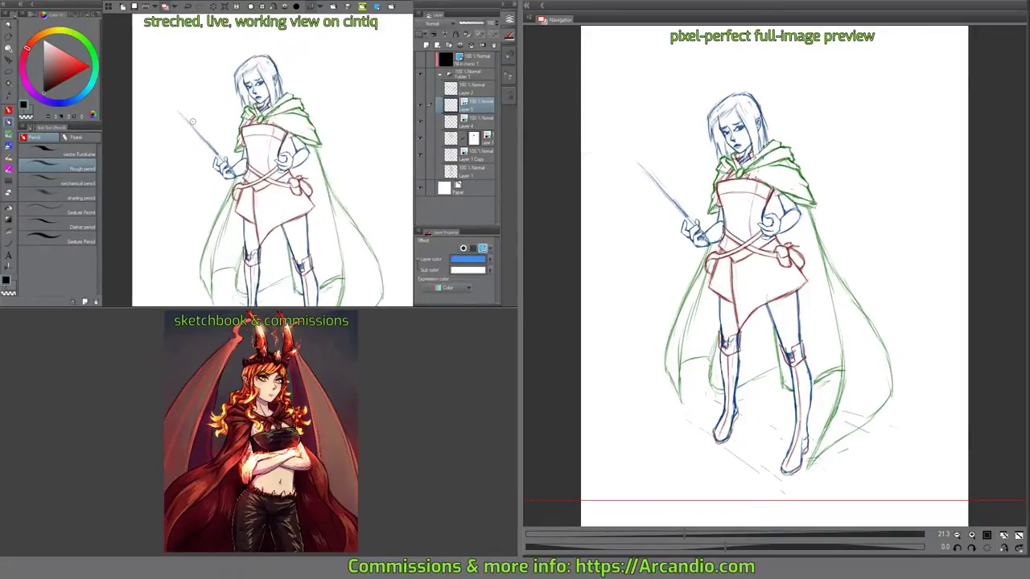
{"action": "left_click", "coordinate": [469, 259]}
{"action": "left_click_drag", "start_coordinate": [346, 54], "coordinate": [393, 103]}
{"action": "left_click", "coordinate": [483, 36]}
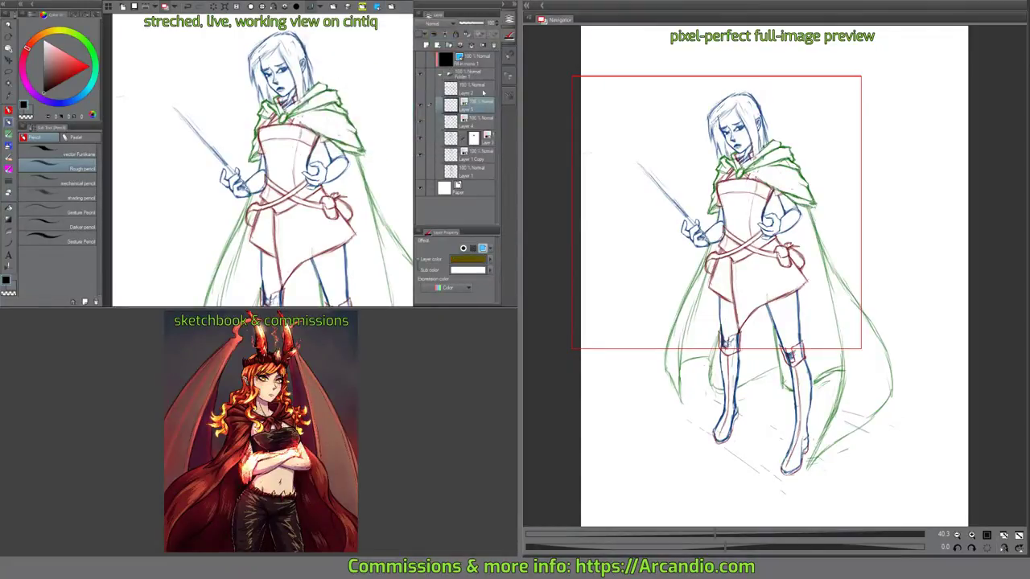
Sketch the sword in dark yellow on the new layer, from the blade tip through the gripping hand to the belt.
{"action": "mouse_move", "coordinate": [206, 76]}
{"action": "left_mouse_down"}
{"action": "mouse_move", "coordinate": [164, 193]}
{"action": "mouse_move", "coordinate": [217, 173]}
{"action": "mouse_move", "coordinate": [286, 167]}
{"action": "left_mouse_up"}
{"action": "left_click_drag", "start_coordinate": [224, 206], "coordinate": [318, 152]}
{"action": "left_click_drag", "start_coordinate": [199, 223], "coordinate": [350, 135]}
{"action": "left_click_drag", "start_coordinate": [258, 160], "coordinate": [242, 170]}
{"action": "mouse_move", "coordinate": [164, 193]}
{"action": "left_mouse_down"}
{"action": "mouse_move", "coordinate": [161, 142]}
{"action": "mouse_move", "coordinate": [206, 76]}
{"action": "left_mouse_up"}
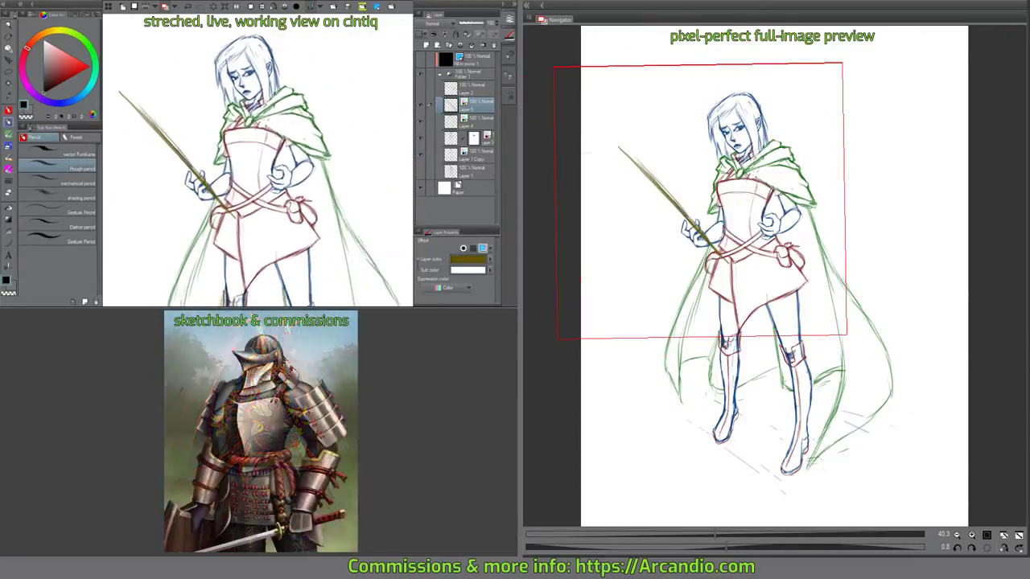
Sketch loose dark yellow swirls around the sword hand and a swirling magic effect beside the other hand.
{"action": "mouse_move", "coordinate": [304, 177]}
{"action": "left_mouse_down"}
{"action": "mouse_move", "coordinate": [241, 159]}
{"action": "mouse_move", "coordinate": [253, 174]}
{"action": "mouse_move", "coordinate": [237, 161]}
{"action": "mouse_move", "coordinate": [255, 184]}
{"action": "mouse_move", "coordinate": [258, 142]}
{"action": "mouse_move", "coordinate": [226, 171]}
{"action": "mouse_move", "coordinate": [275, 172]}
{"action": "mouse_move", "coordinate": [257, 150]}
{"action": "mouse_move", "coordinate": [218, 179]}
{"action": "mouse_move", "coordinate": [180, 181]}
{"action": "mouse_move", "coordinate": [135, 111]}
{"action": "left_mouse_up"}
{"action": "mouse_move", "coordinate": [169, 145]}
{"action": "left_mouse_down"}
{"action": "mouse_move", "coordinate": [185, 170]}
{"action": "mouse_move", "coordinate": [207, 154]}
{"action": "mouse_move", "coordinate": [233, 185]}
{"action": "mouse_move", "coordinate": [252, 134]}
{"action": "mouse_move", "coordinate": [269, 175]}
{"action": "mouse_move", "coordinate": [243, 179]}
{"action": "left_mouse_up"}
{"action": "left_click_drag", "start_coordinate": [278, 115], "coordinate": [292, 133]}
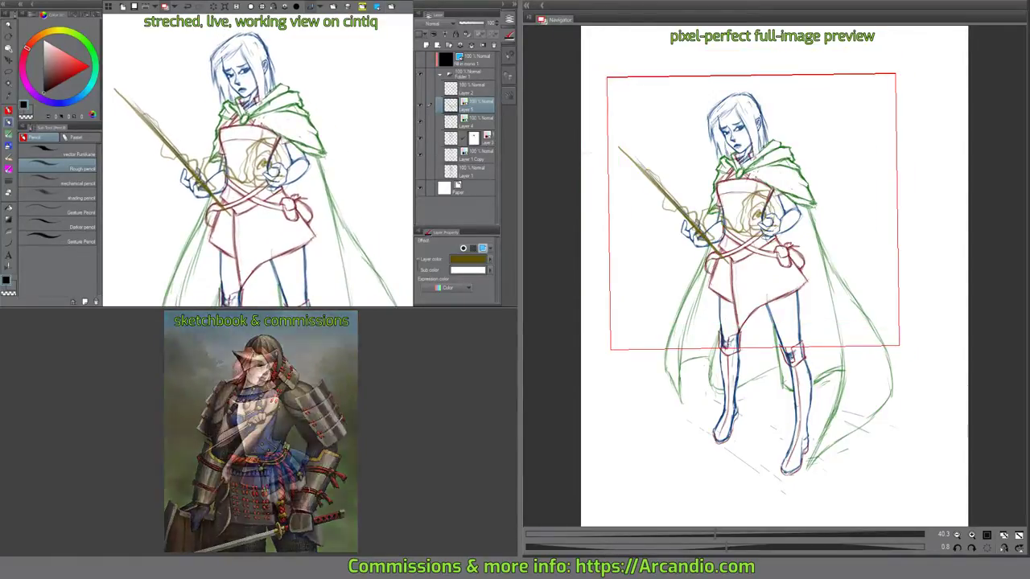
Show the hidden Layer 2 with the old rough effect sketch and delete that layer.
{"action": "left_click_drag", "start_coordinate": [311, 186], "coordinate": [234, 184]}
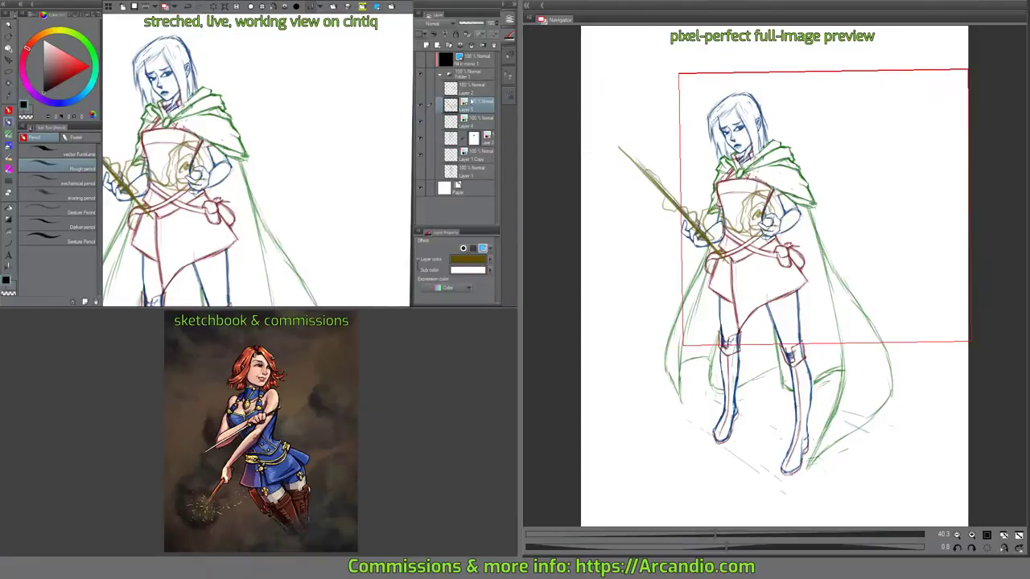
{"action": "left_click", "coordinate": [423, 90]}
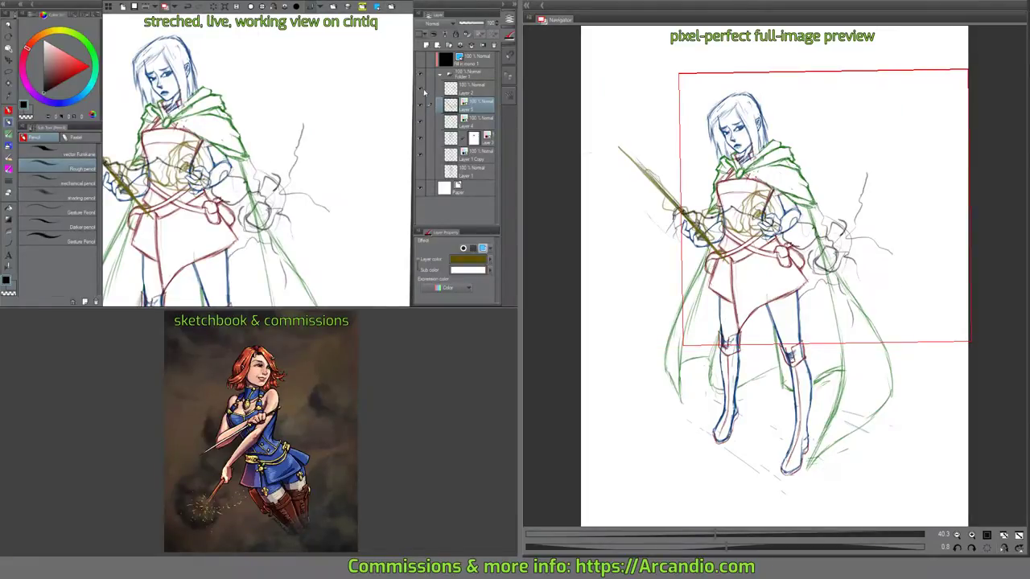
{"action": "left_click", "coordinate": [477, 91]}
{"action": "left_click", "coordinate": [494, 46]}
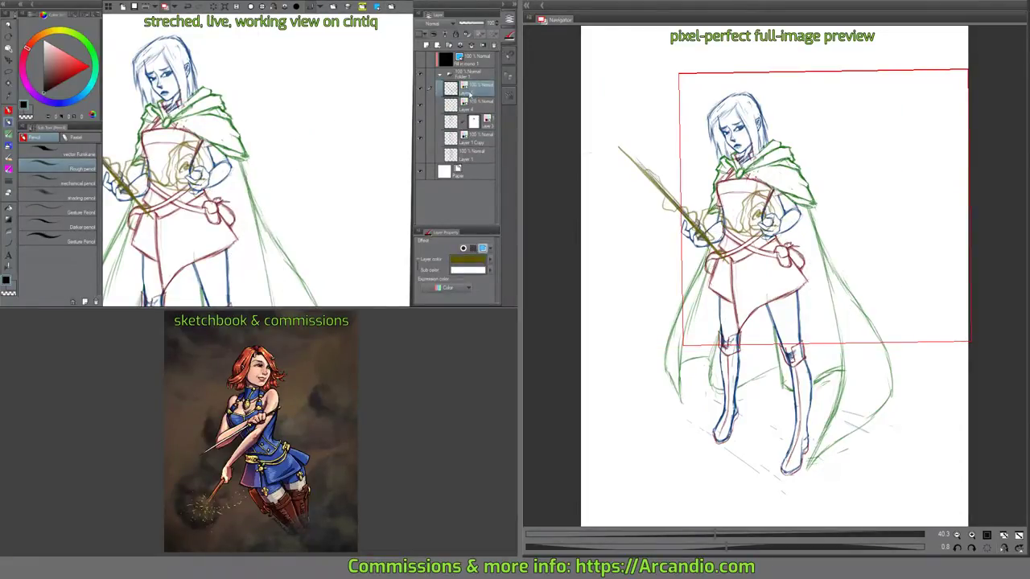
Check the whole sketch in monochrome by briefly showing the black fill layer above the folder.
{"action": "left_click", "coordinate": [429, 65]}
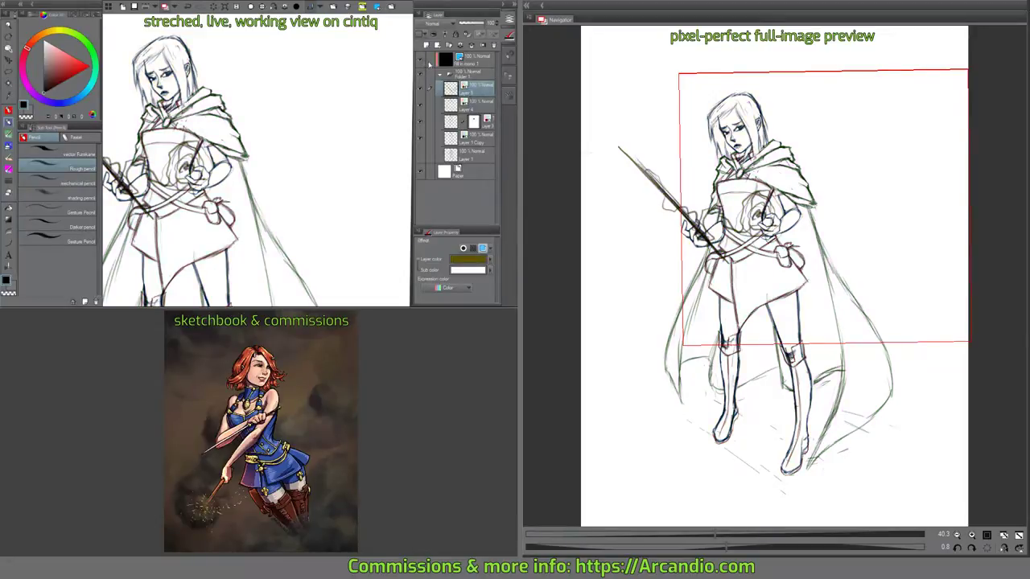
{"action": "left_click", "coordinate": [419, 63]}
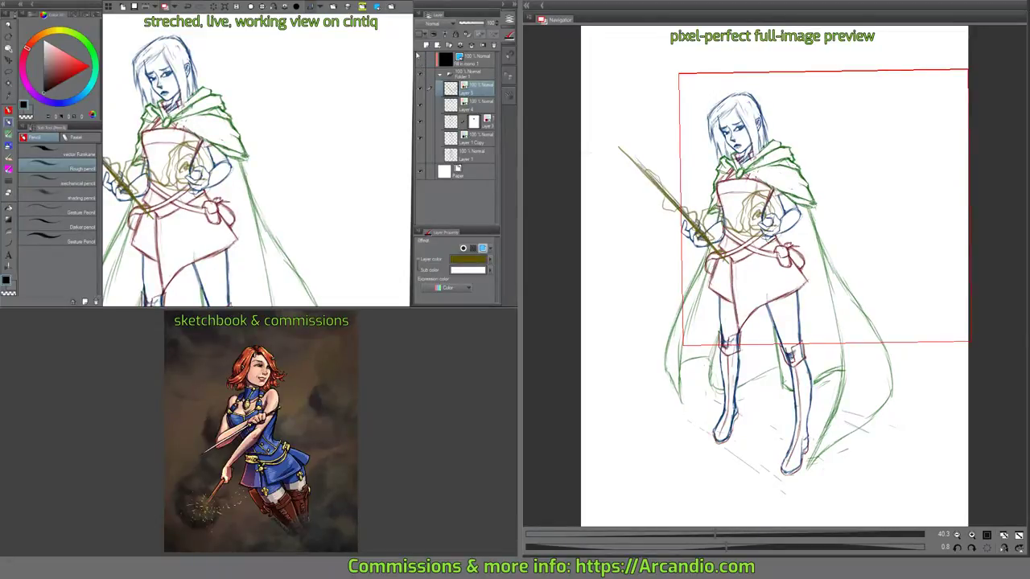
{"action": "left_click_drag", "start_coordinate": [301, 173], "coordinate": [341, 137]}
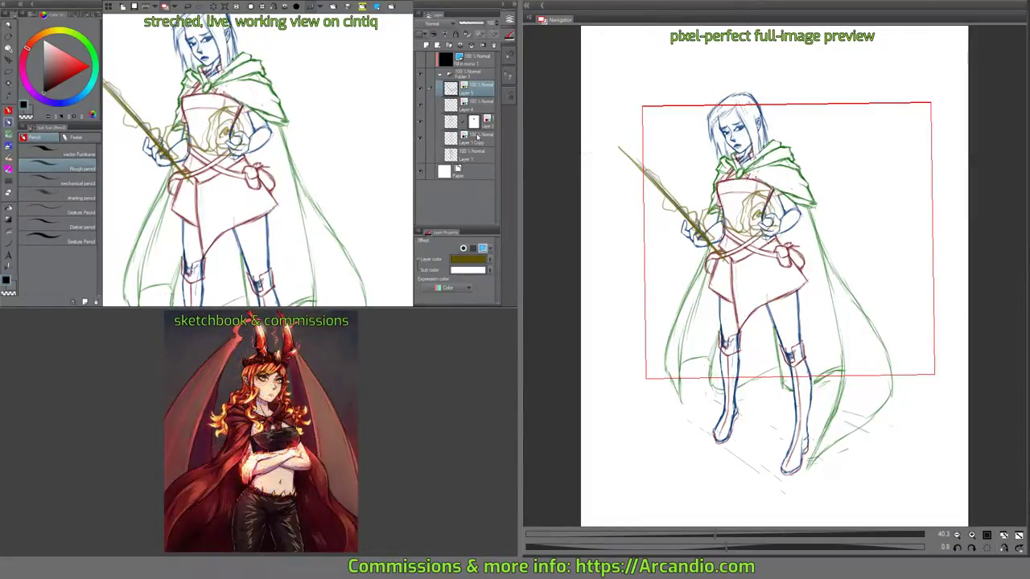
{"action": "left_click_drag", "start_coordinate": [278, 153], "coordinate": [360, 106]}
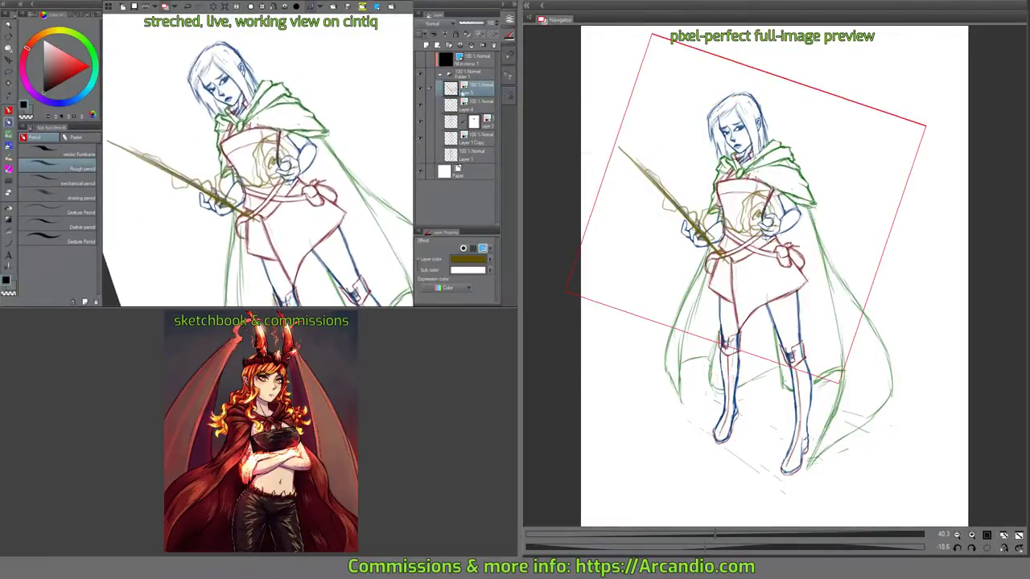
Refine the woman's face and the hair around it on the blue figure layer with the rough pencil and hard eraser.
{"action": "left_click", "coordinate": [464, 139]}
{"action": "left_click_drag", "start_coordinate": [228, 73], "coordinate": [278, 74]}
{"action": "left_click", "coordinate": [215, 88], "text": "alt"}
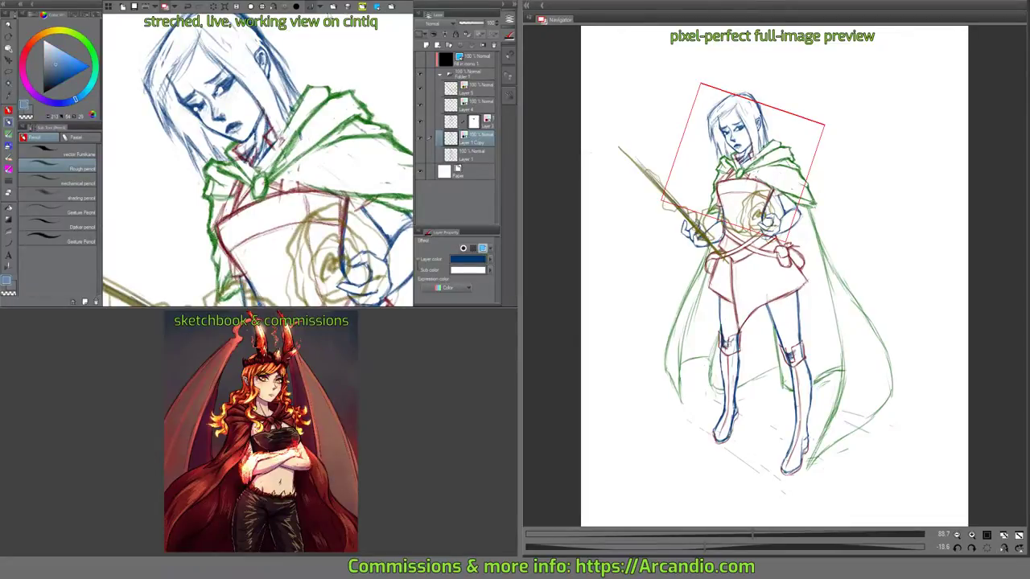
{"action": "left_click", "coordinate": [296, 7]}
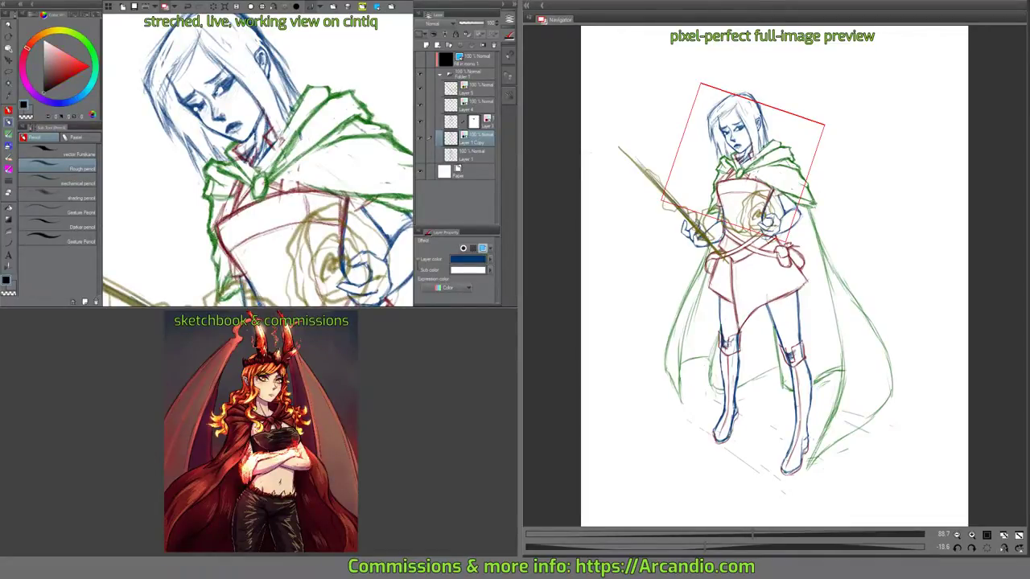
{"action": "key", "text": "e"}
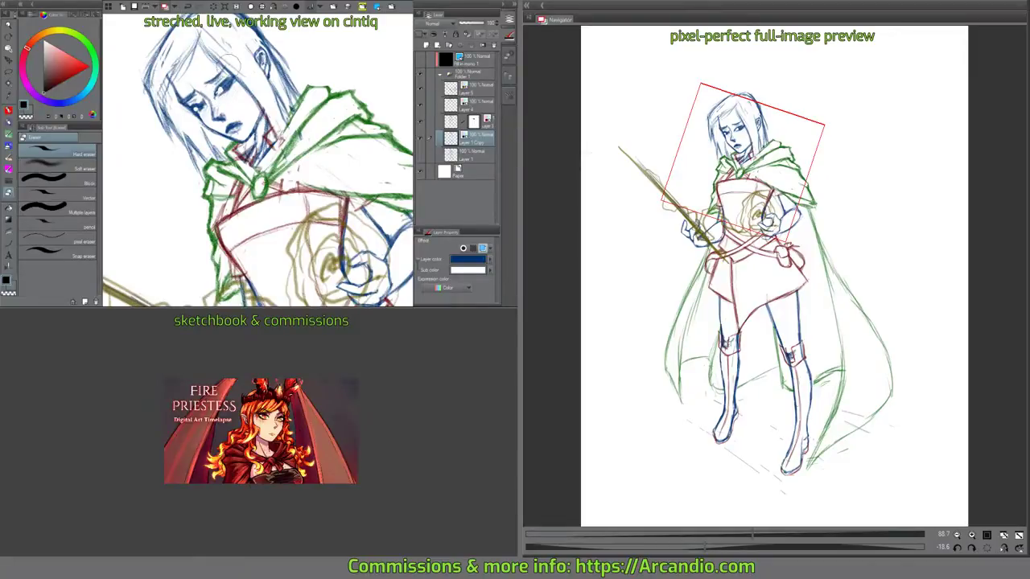
{"action": "key", "text": "p"}
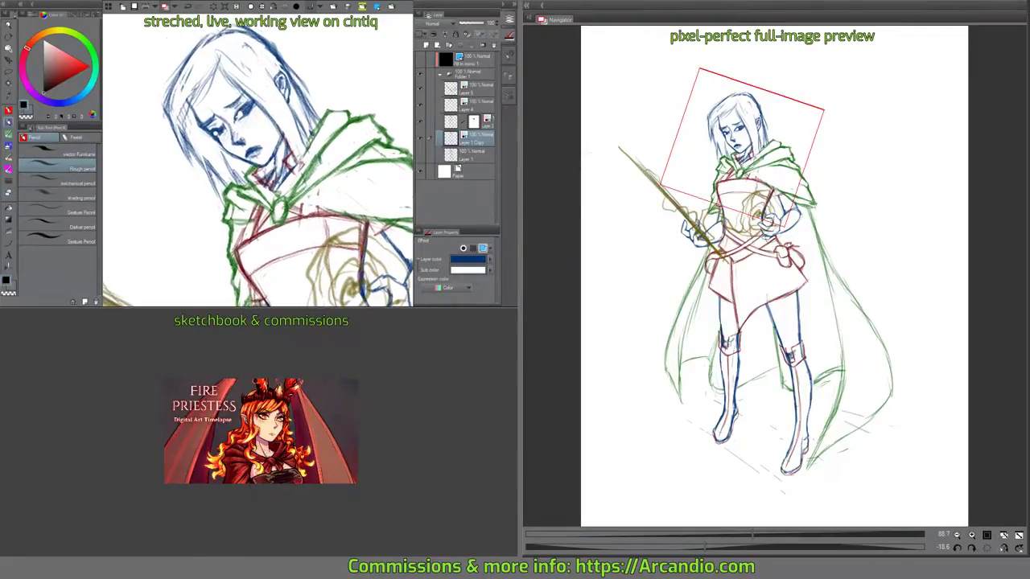
{"action": "key", "text": "e"}
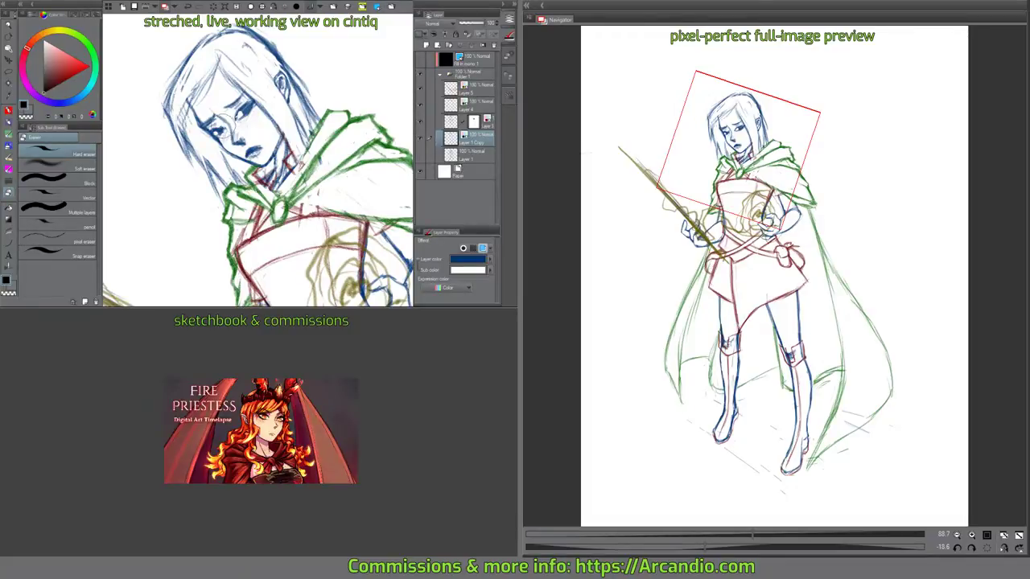
{"action": "key", "text": "p"}
{"action": "left_click_drag", "start_coordinate": [270, 101], "coordinate": [271, 121]}
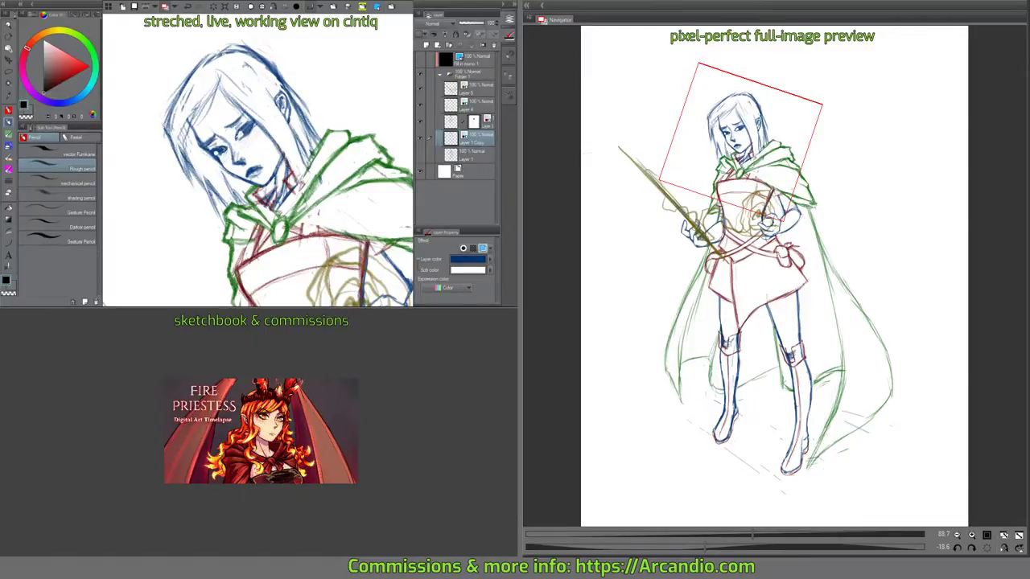
{"action": "left_click_drag", "start_coordinate": [257, 145], "coordinate": [254, 154]}
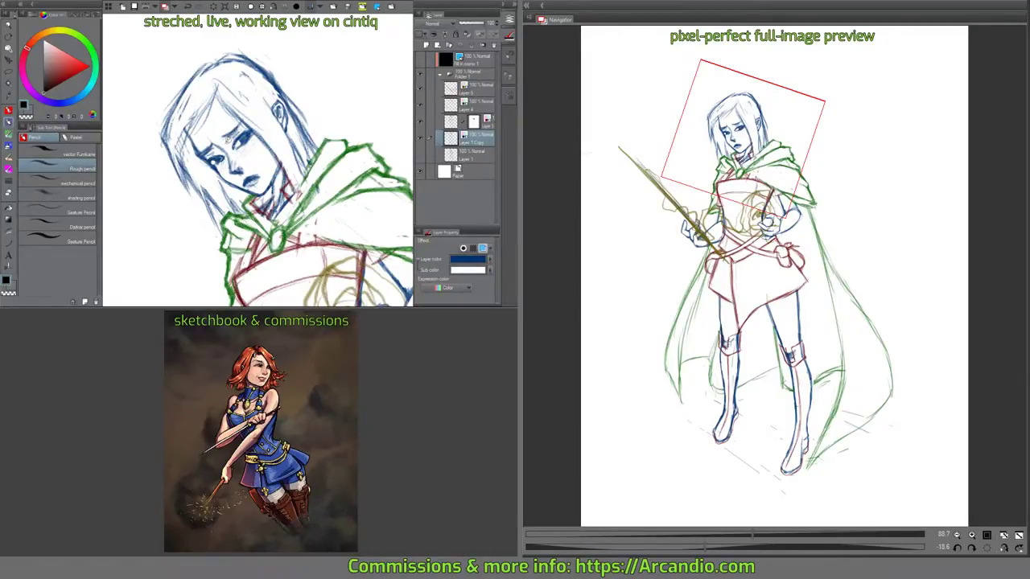
Touch up the remaining blue sketch lines of the head and hair, erasing stray strokes.
{"action": "left_click_drag", "start_coordinate": [302, 114], "coordinate": [294, 81]}
{"action": "mouse_move", "coordinate": [337, 124]}
{"action": "left_mouse_down"}
{"action": "mouse_move", "coordinate": [342, 143]}
{"action": "mouse_move", "coordinate": [296, 117]}
{"action": "mouse_move", "coordinate": [245, 109]}
{"action": "mouse_move", "coordinate": [228, 118]}
{"action": "mouse_move", "coordinate": [257, 99]}
{"action": "left_mouse_up"}
{"action": "key", "text": "e"}
{"action": "key", "text": "p"}
{"action": "left_click_drag", "start_coordinate": [359, 162], "coordinate": [312, 169]}
{"action": "scroll", "coordinate": [357, 176], "scroll_direction": "down", "scroll_amount": 2}
Add a new layer above the green cape layer and give it a purple layer colour.
{"action": "left_click", "coordinate": [451, 123]}
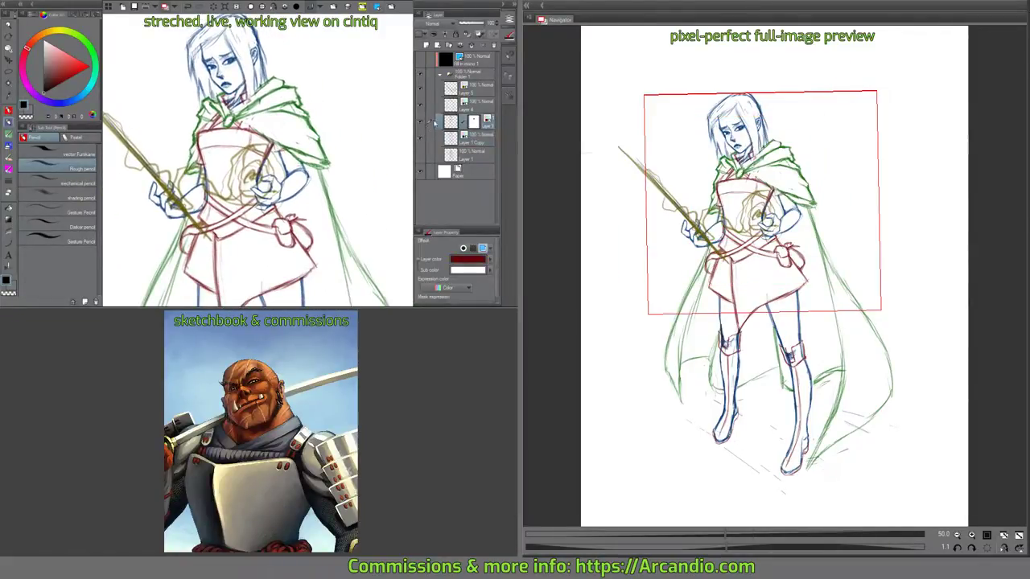
{"action": "left_click", "coordinate": [480, 102]}
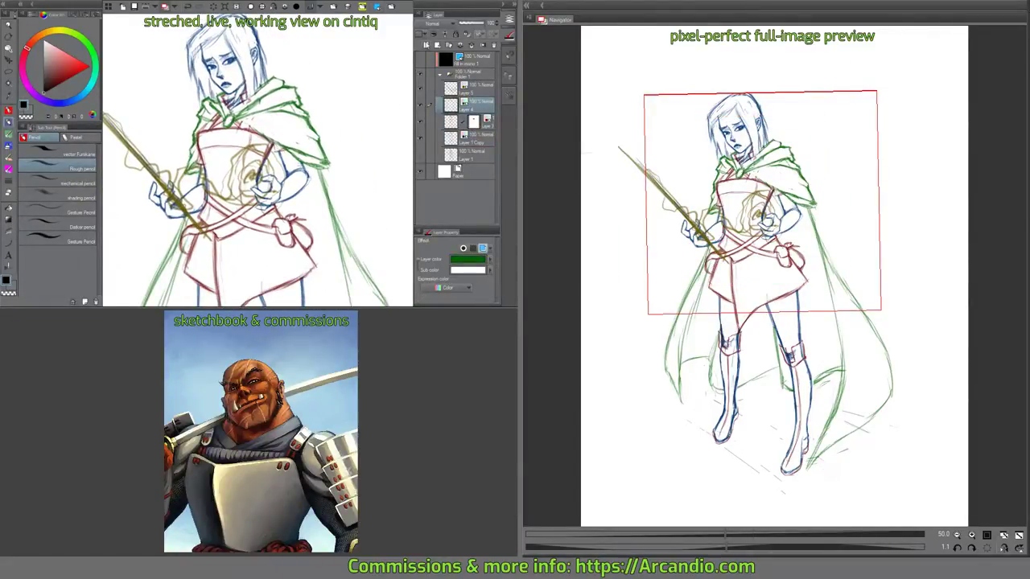
{"action": "left_click", "coordinate": [426, 46]}
{"action": "left_click", "coordinate": [483, 248]}
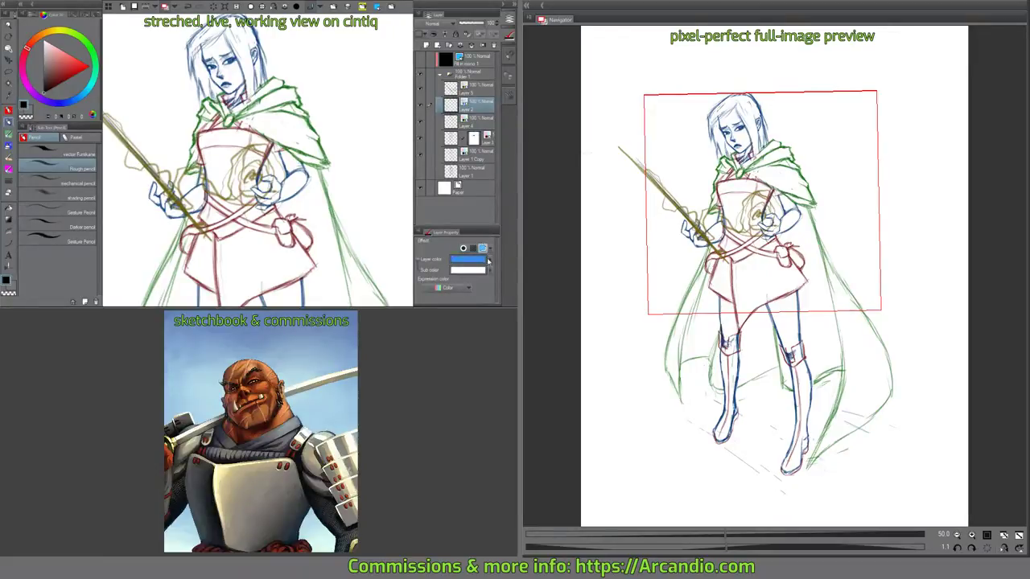
{"action": "left_click", "coordinate": [486, 259]}
{"action": "left_click", "coordinate": [337, 137]}
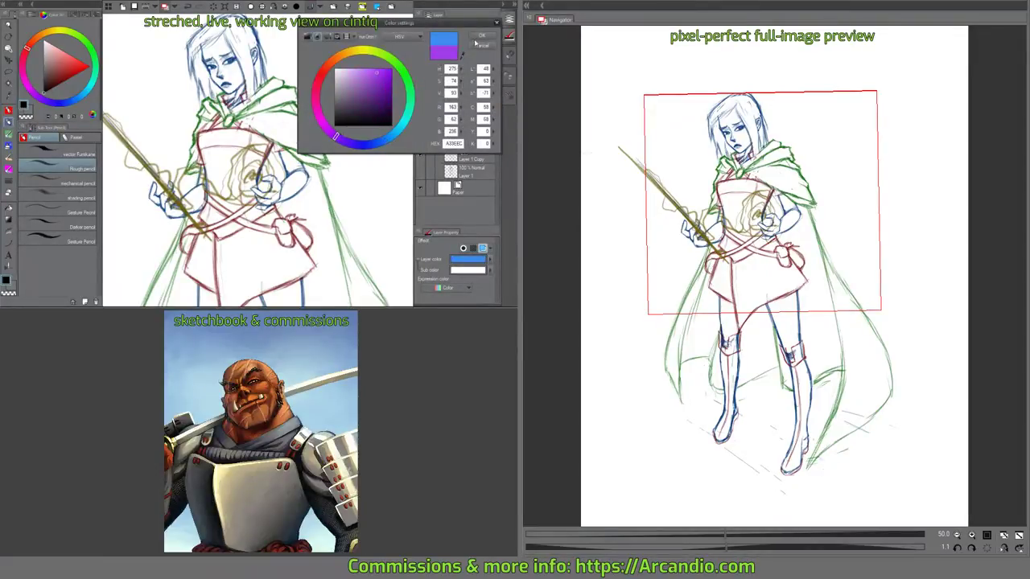
{"action": "left_click", "coordinate": [480, 36]}
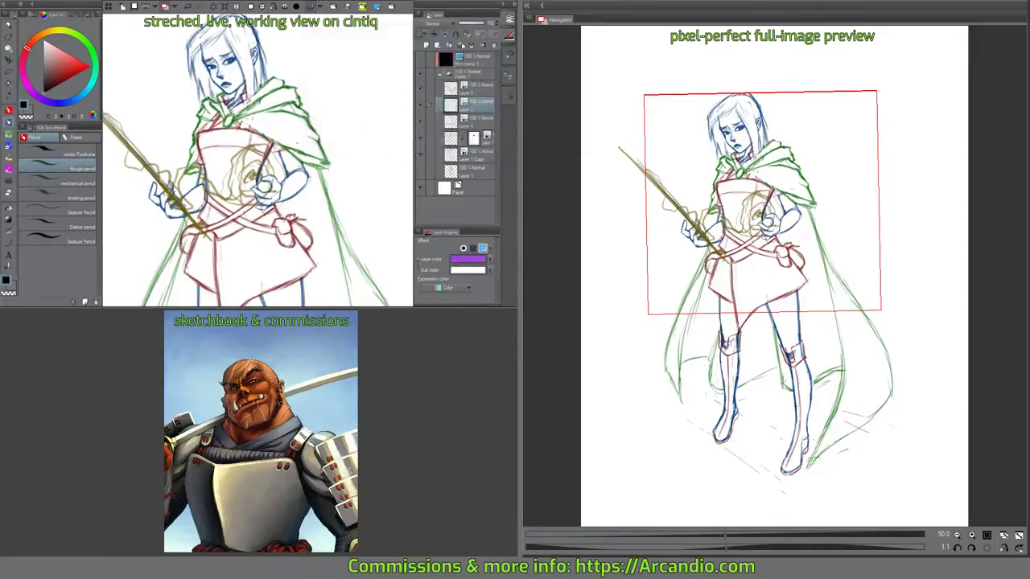
{"action": "left_click", "coordinate": [486, 259]}
{"action": "left_click", "coordinate": [482, 38]}
Sketch a jagged purple crack on the new layer, running from the forehead past the eye and down the cheek.
{"action": "left_click_drag", "start_coordinate": [306, 89], "coordinate": [316, 137]}
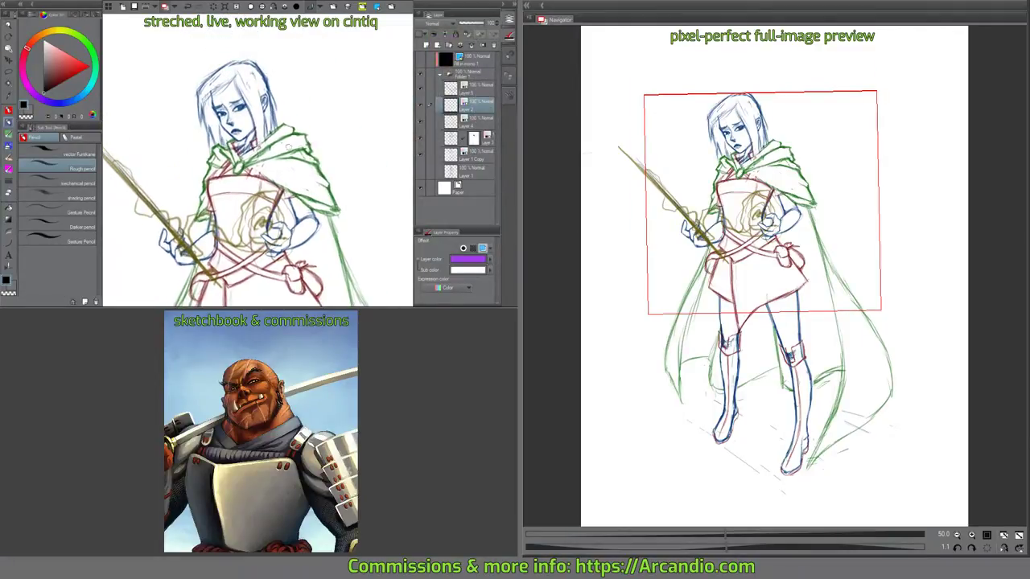
{"action": "left_click_drag", "start_coordinate": [276, 92], "coordinate": [287, 139]}
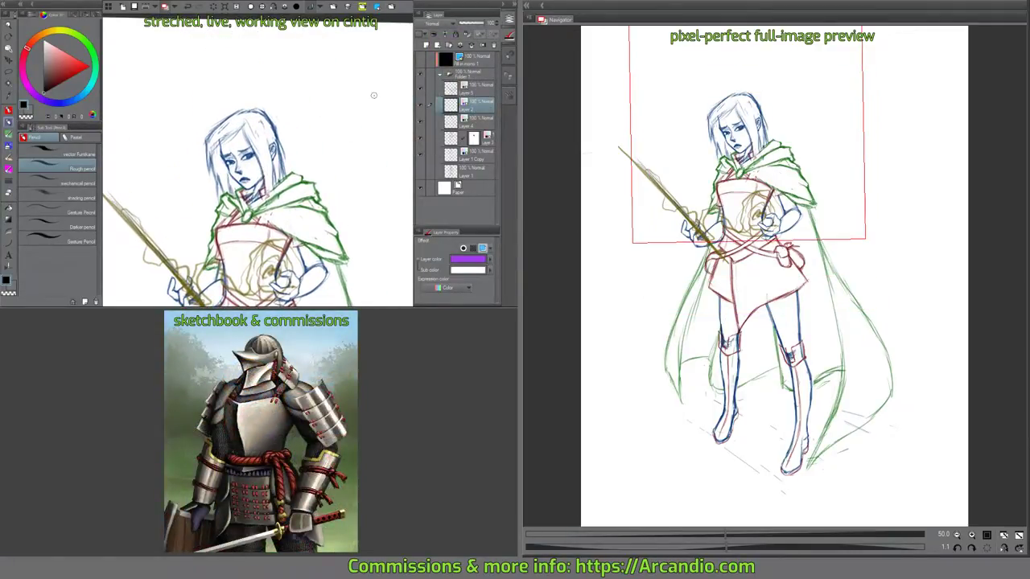
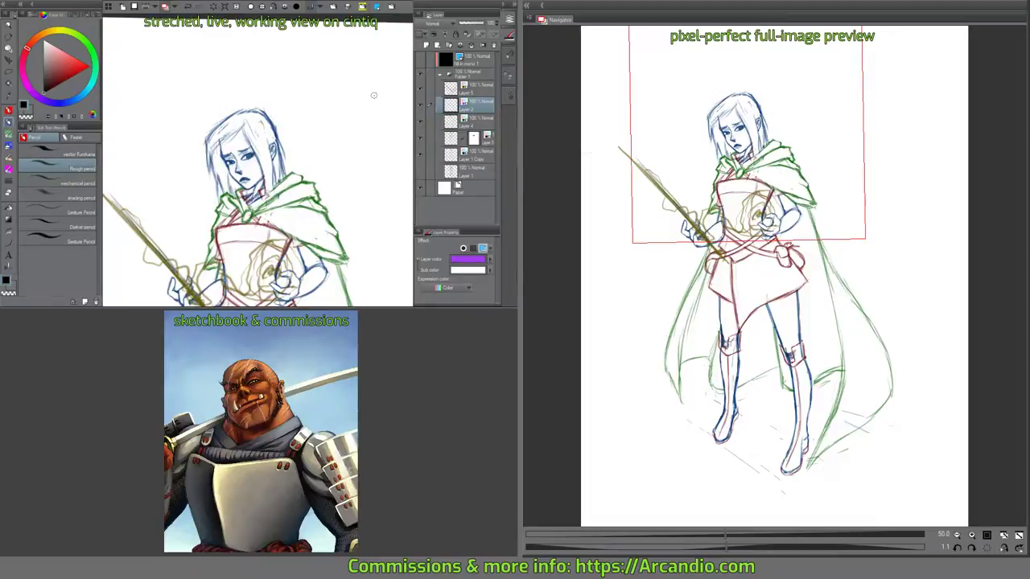
{"action": "left_click_drag", "start_coordinate": [282, 177], "coordinate": [290, 147]}
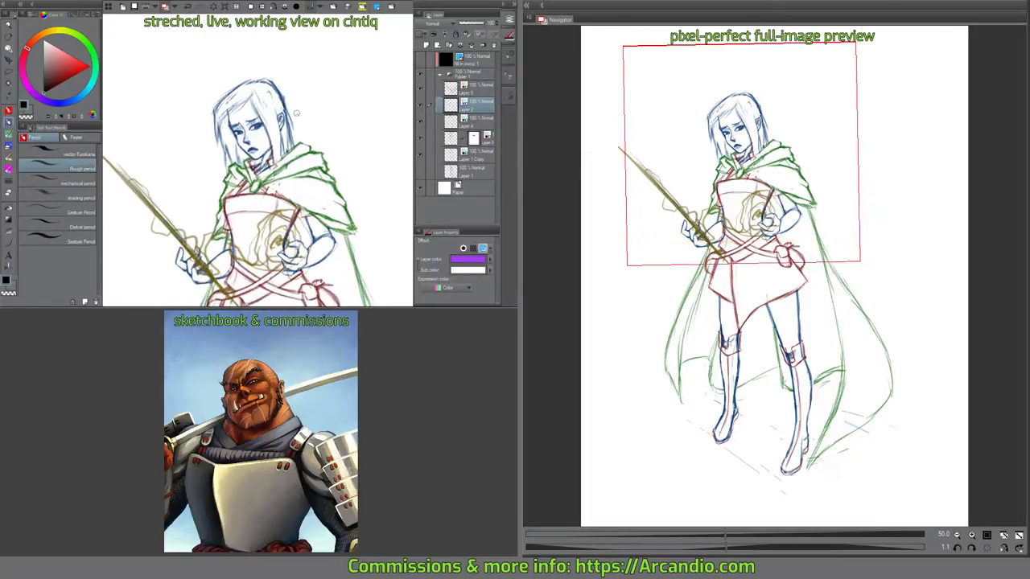
{"action": "left_click_drag", "start_coordinate": [308, 104], "coordinate": [290, 144]}
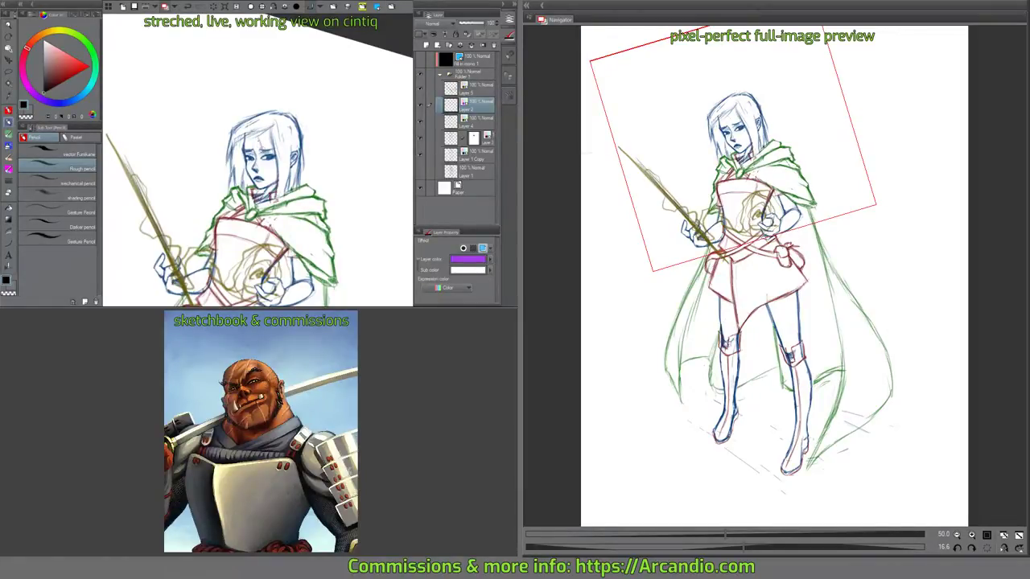
{"action": "left_click_drag", "start_coordinate": [256, 133], "coordinate": [265, 152]}
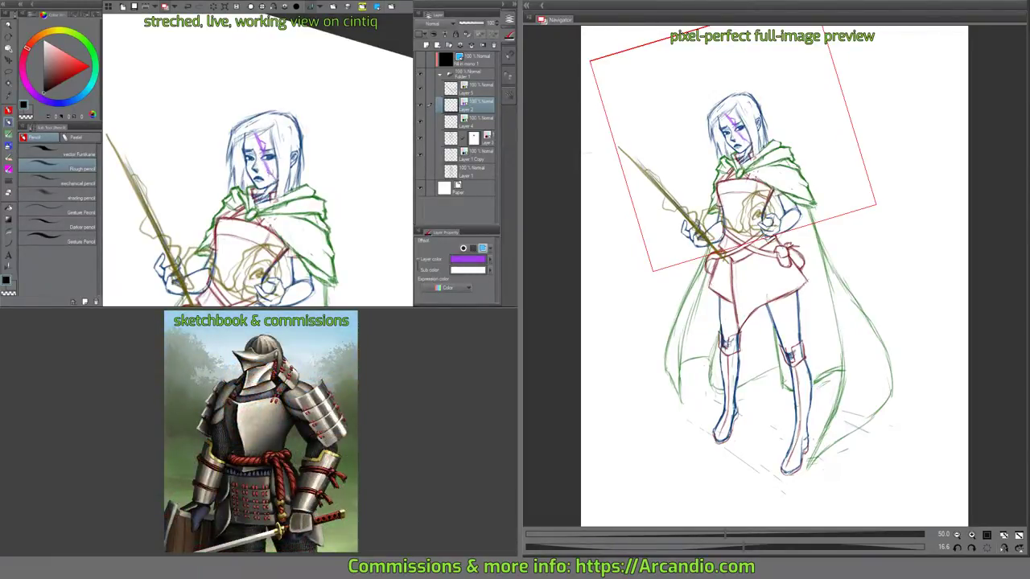
Extend the purple facial crack with thin branches around the eye, across the cheek and towards the jaw.
{"action": "scroll", "coordinate": [280, 179], "scroll_direction": "up", "scroll_amount": 6}
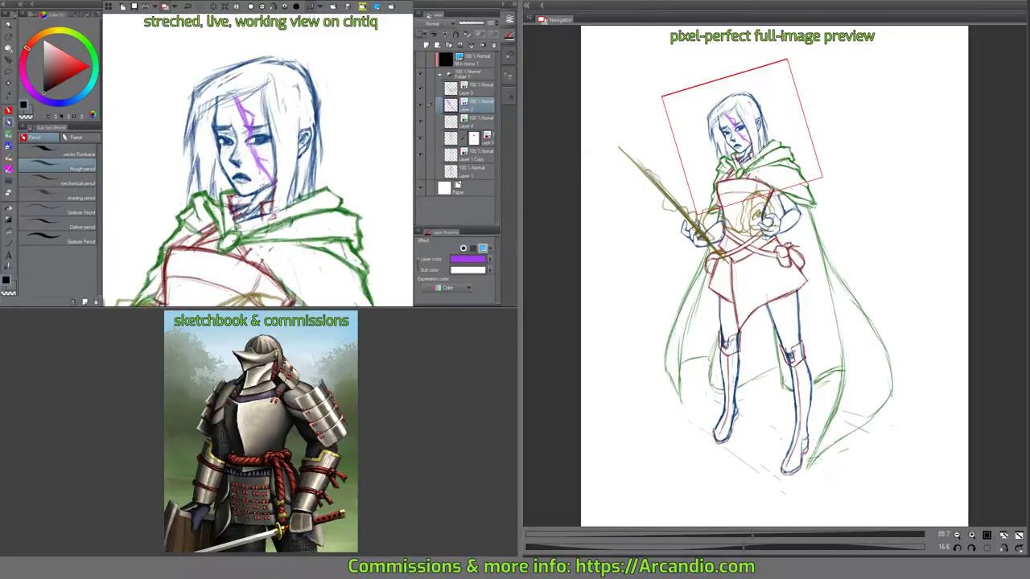
{"action": "left_click_drag", "start_coordinate": [258, 169], "coordinate": [266, 173]}
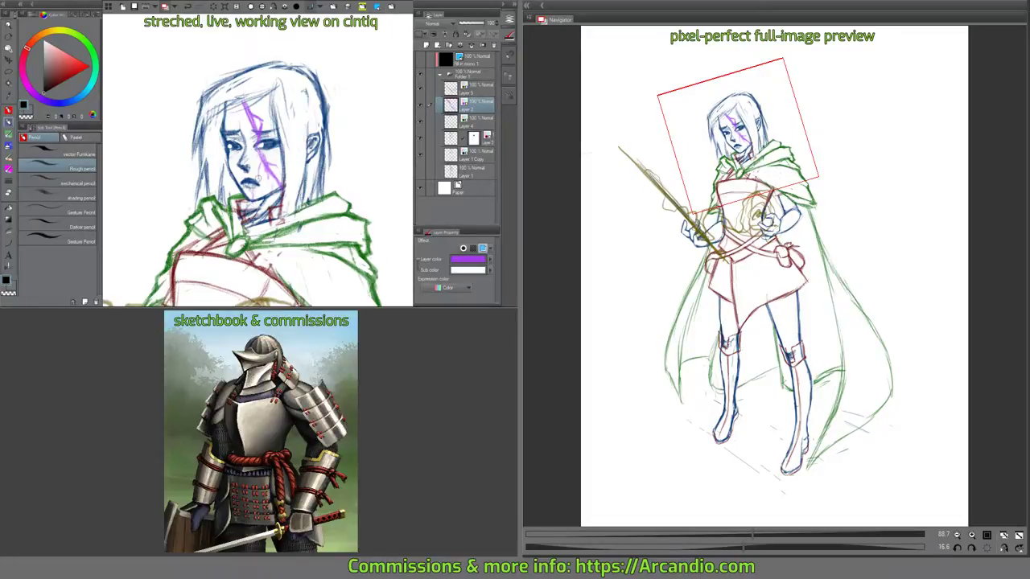
{"action": "left_click_drag", "start_coordinate": [269, 184], "coordinate": [261, 171]}
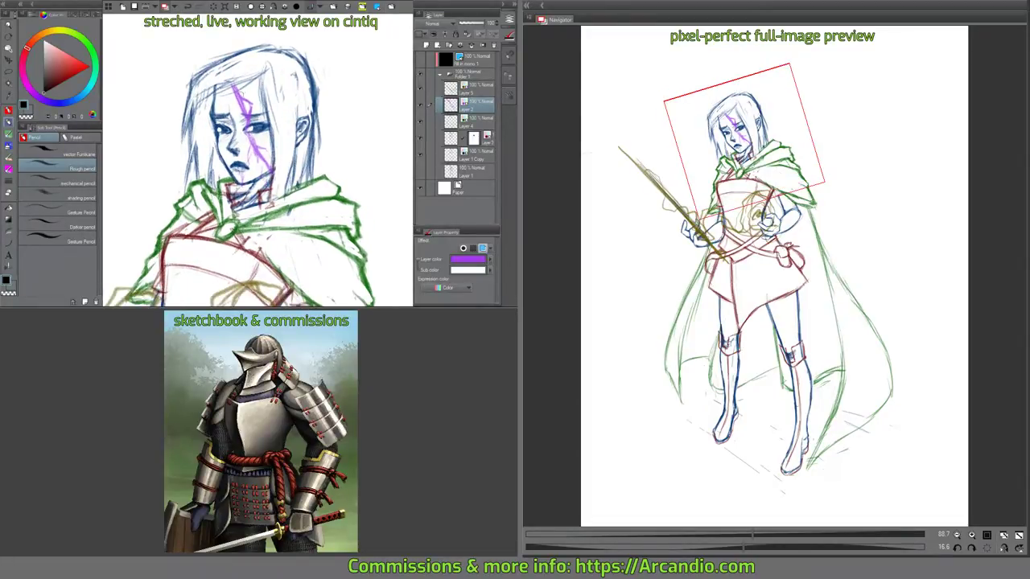
{"action": "left_click_drag", "start_coordinate": [248, 83], "coordinate": [234, 60]}
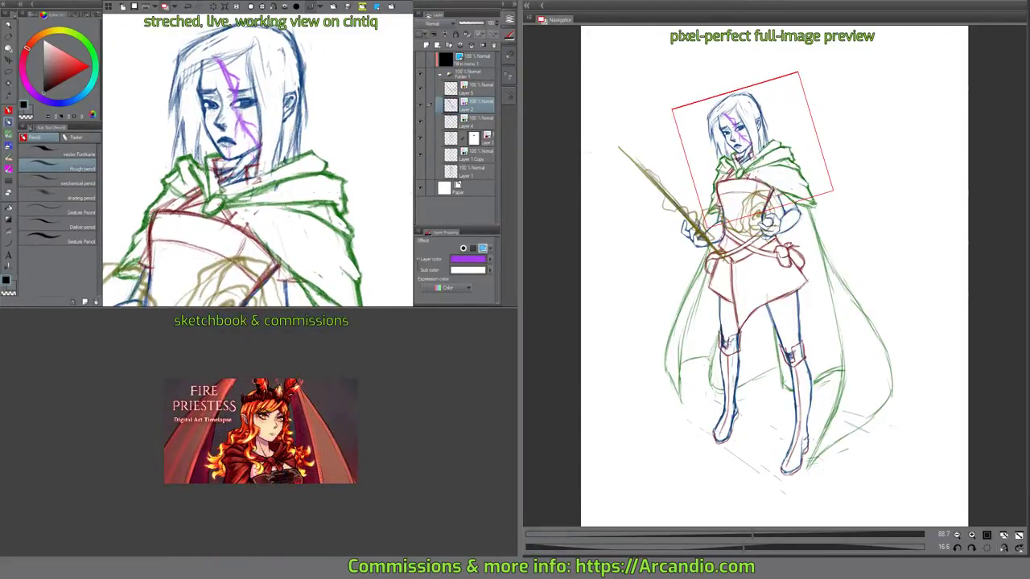
{"action": "mouse_move", "coordinate": [244, 133]}
{"action": "left_mouse_down"}
{"action": "mouse_move", "coordinate": [250, 152]}
{"action": "mouse_move", "coordinate": [275, 160]}
{"action": "mouse_move", "coordinate": [251, 169]}
{"action": "mouse_move", "coordinate": [268, 122]}
{"action": "left_mouse_up"}
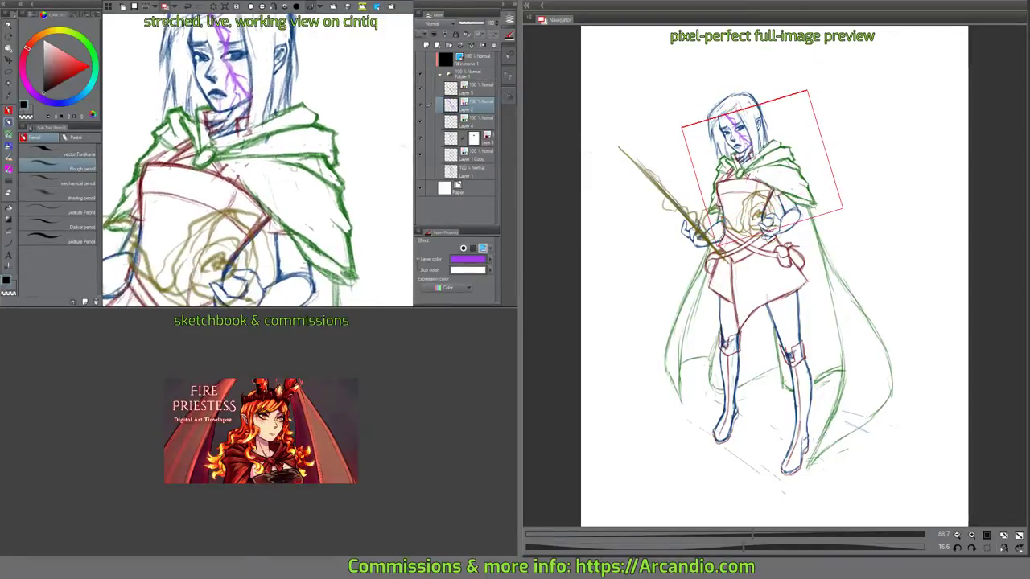
Hide the dark yellow sword and magic layer, and erase the old blue sword from the blue figure layer.
{"action": "mouse_move", "coordinate": [276, 190]}
{"action": "left_mouse_down"}
{"action": "mouse_move", "coordinate": [333, 115]}
{"action": "mouse_move", "coordinate": [300, 205]}
{"action": "left_mouse_up"}
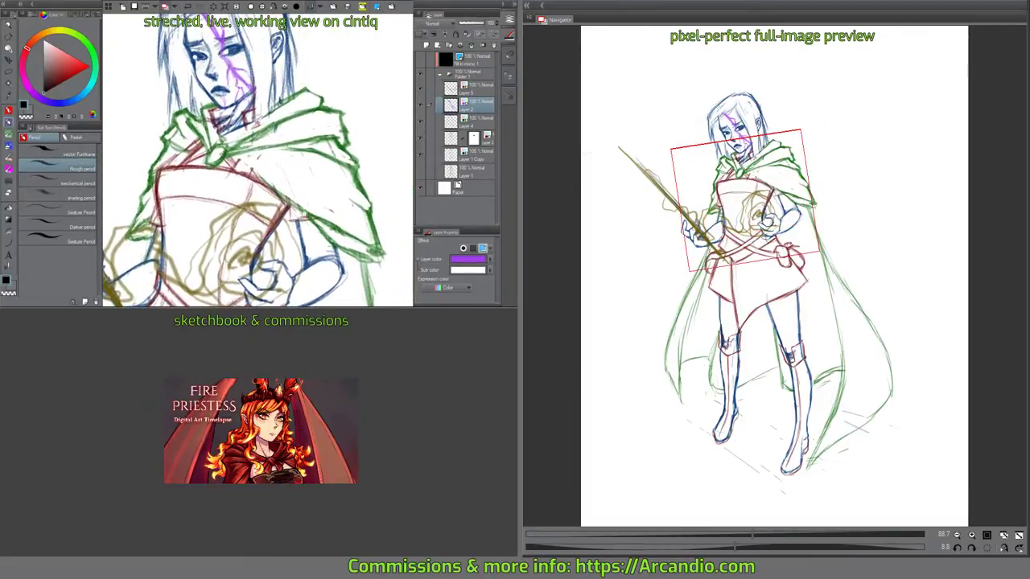
{"action": "left_click_drag", "start_coordinate": [357, 147], "coordinate": [473, 56]}
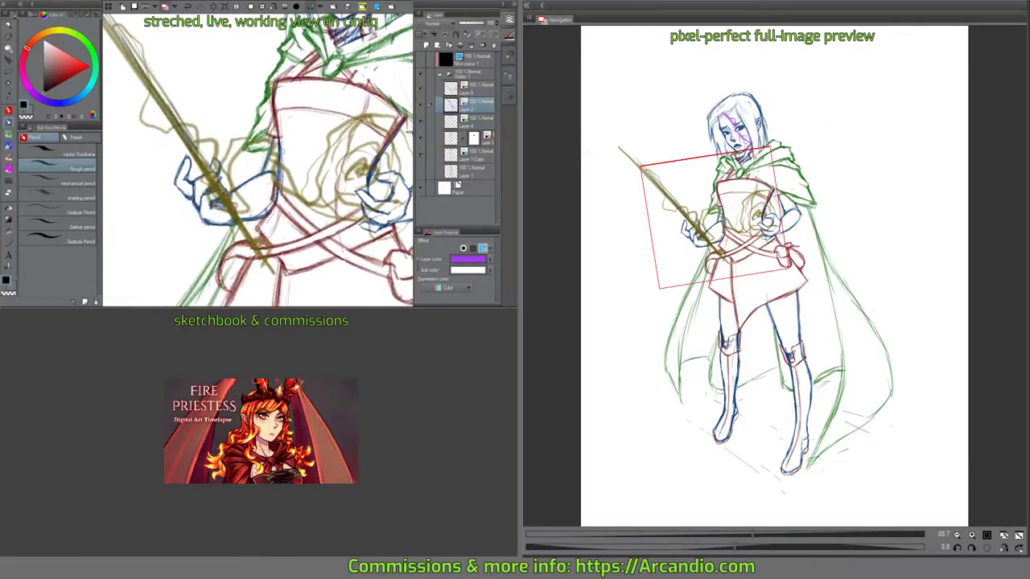
{"action": "left_click_drag", "start_coordinate": [303, 191], "coordinate": [311, 145]}
{"action": "mouse_move", "coordinate": [282, 190]}
{"action": "left_mouse_down"}
{"action": "mouse_move", "coordinate": [280, 157]}
{"action": "mouse_move", "coordinate": [329, 188]}
{"action": "left_mouse_up"}
{"action": "left_click", "coordinate": [420, 90]}
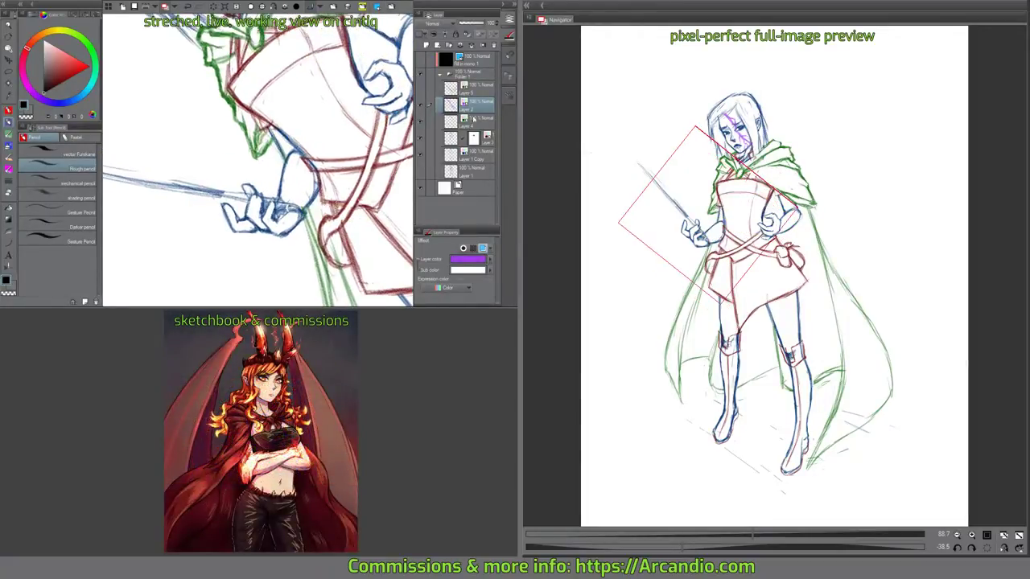
{"action": "left_click", "coordinate": [476, 156]}
{"action": "key", "text": "e"}
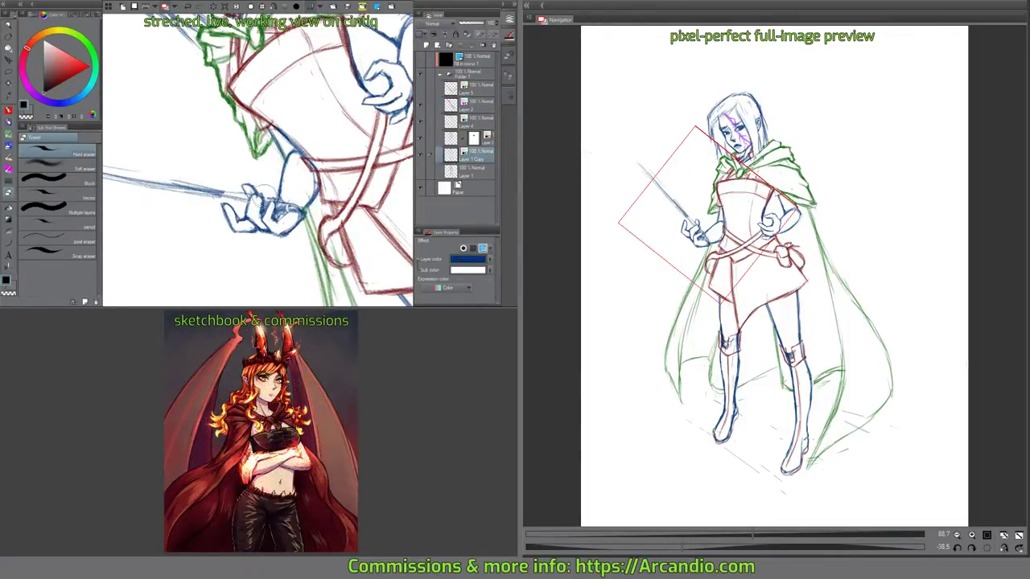
{"action": "mouse_move", "coordinate": [256, 197]}
{"action": "left_mouse_down"}
{"action": "mouse_move", "coordinate": [211, 189]}
{"action": "mouse_move", "coordinate": [190, 203]}
{"action": "mouse_move", "coordinate": [170, 186]}
{"action": "left_mouse_up"}
Clean up and redraw the blue finger lines of the sword hand where the old sword crossed it.
{"action": "key", "text": "p"}
{"action": "mouse_move", "coordinate": [239, 168]}
{"action": "left_mouse_down"}
{"action": "mouse_move", "coordinate": [223, 215]}
{"action": "mouse_move", "coordinate": [294, 122]}
{"action": "mouse_move", "coordinate": [301, 133]}
{"action": "mouse_move", "coordinate": [210, 234]}
{"action": "mouse_move", "coordinate": [251, 74]}
{"action": "left_mouse_up"}
{"action": "key", "text": "e"}
{"action": "key", "text": "p"}
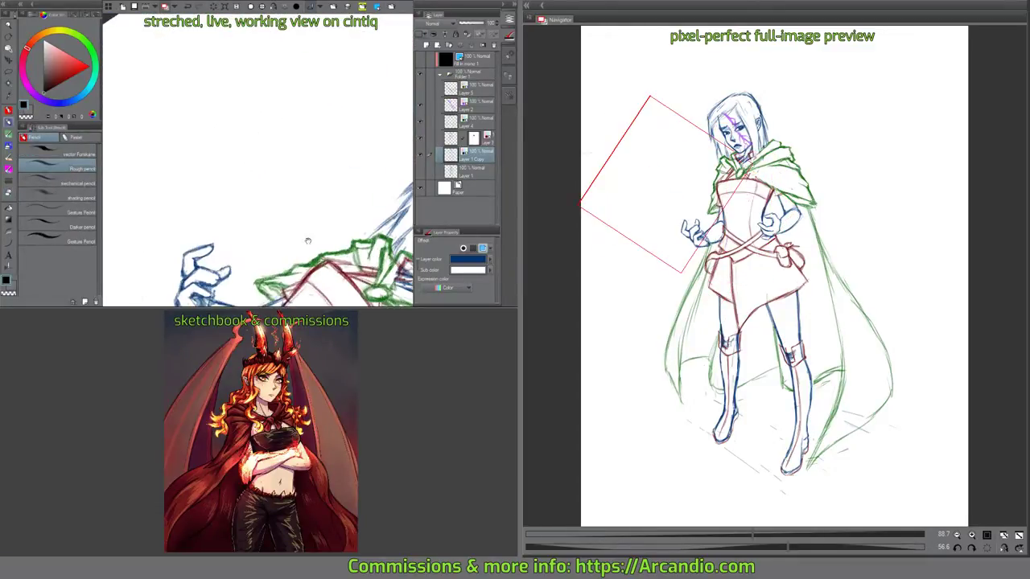
{"action": "mouse_move", "coordinate": [245, 242]}
{"action": "left_mouse_down"}
{"action": "mouse_move", "coordinate": [261, 112]}
{"action": "mouse_move", "coordinate": [229, 121]}
{"action": "left_mouse_up"}
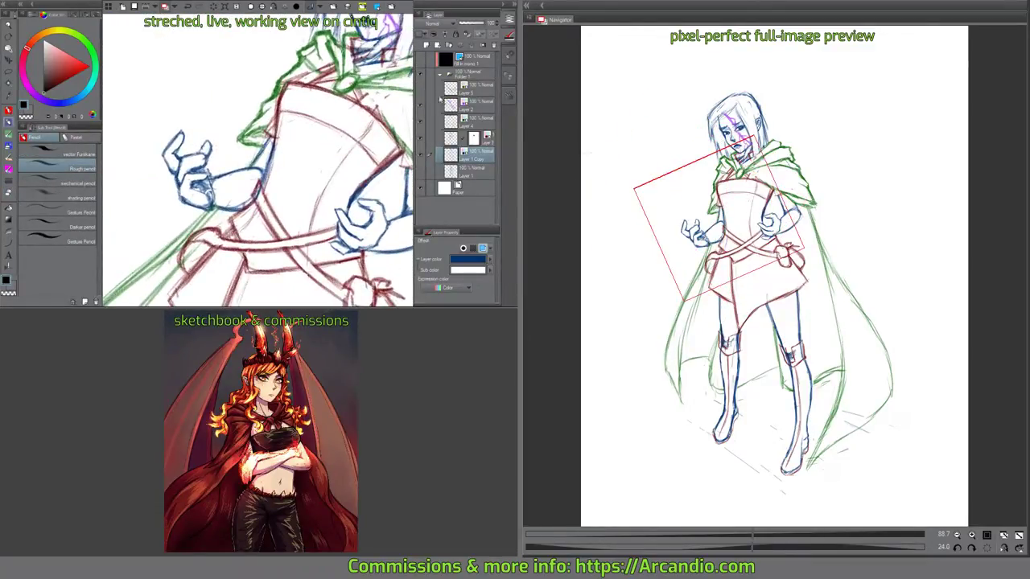
Refine the facial crack on the purple layer, erasing rough parts and redrawing its branches on the forehead and cheek.
{"action": "left_click", "coordinate": [485, 109]}
{"action": "left_click_drag", "start_coordinate": [296, 145], "coordinate": [306, 167]}
{"action": "left_click_drag", "start_coordinate": [367, 150], "coordinate": [348, 94]}
{"action": "left_click_drag", "start_coordinate": [342, 93], "coordinate": [286, 277]}
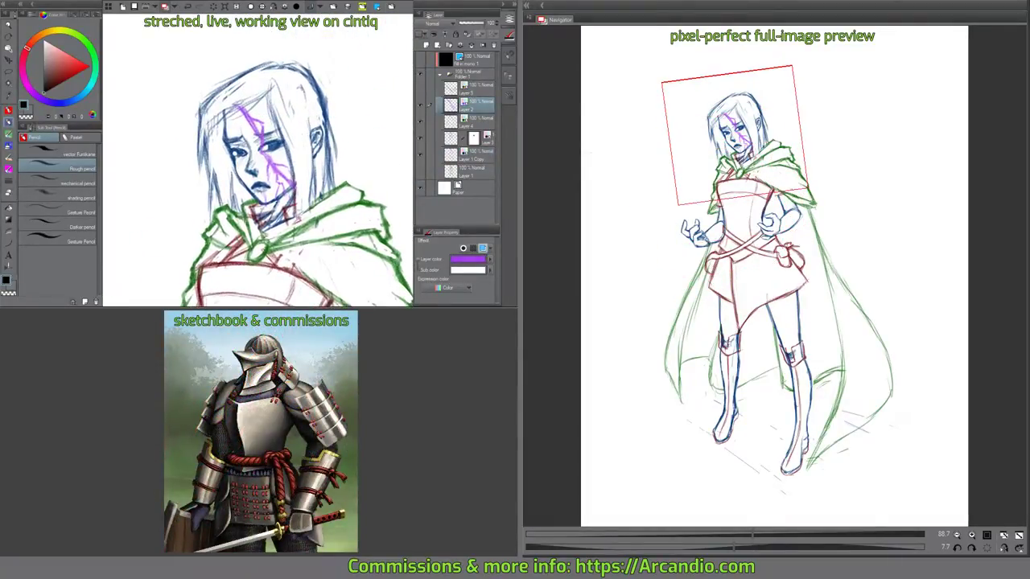
{"action": "key", "text": "e"}
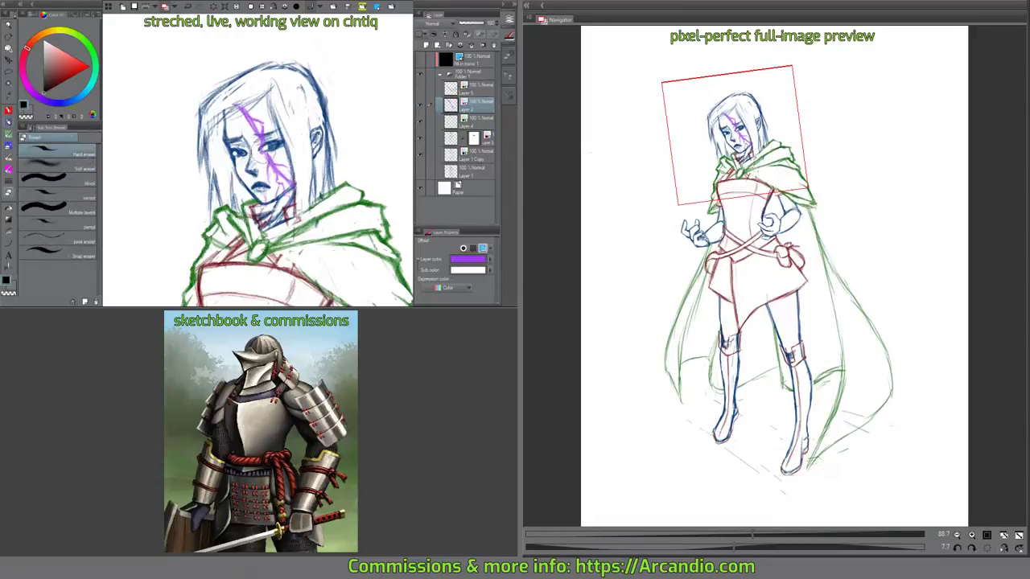
{"action": "key", "text": "p"}
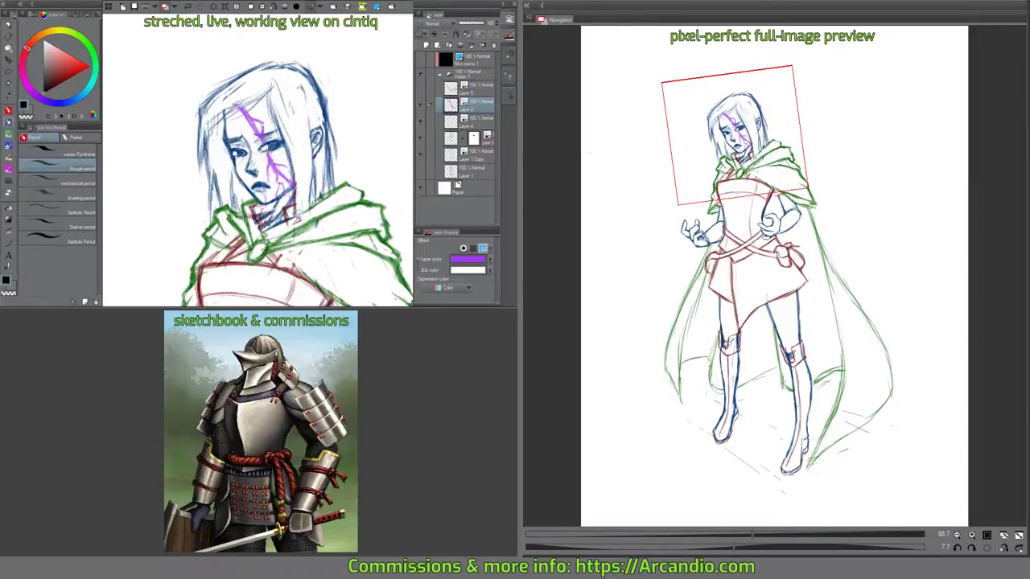
{"action": "left_click_drag", "start_coordinate": [272, 121], "coordinate": [252, 136]}
{"action": "key", "text": "e"}
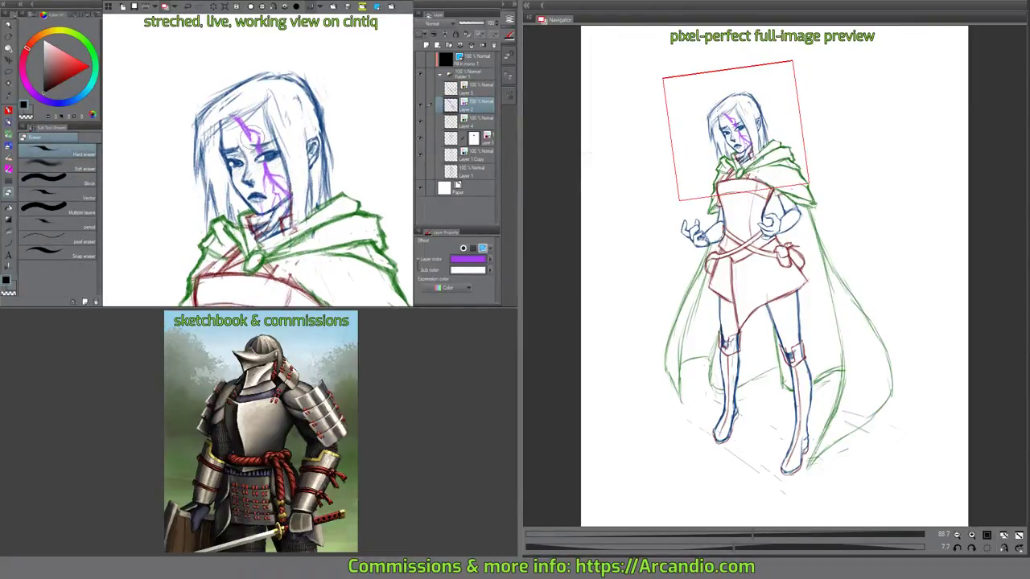
{"action": "key", "text": "p"}
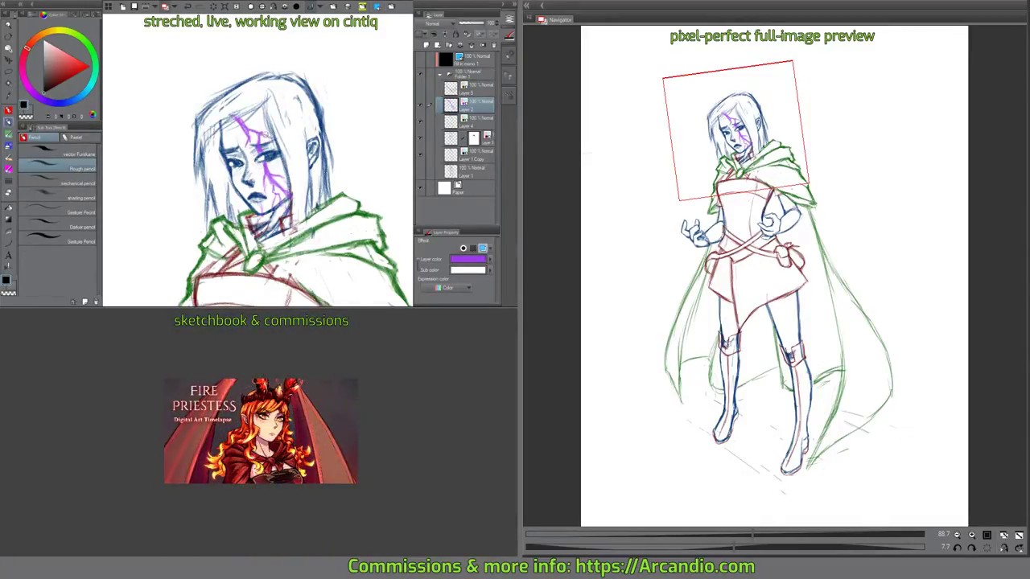
{"action": "left_click_drag", "start_coordinate": [297, 151], "coordinate": [289, 118]}
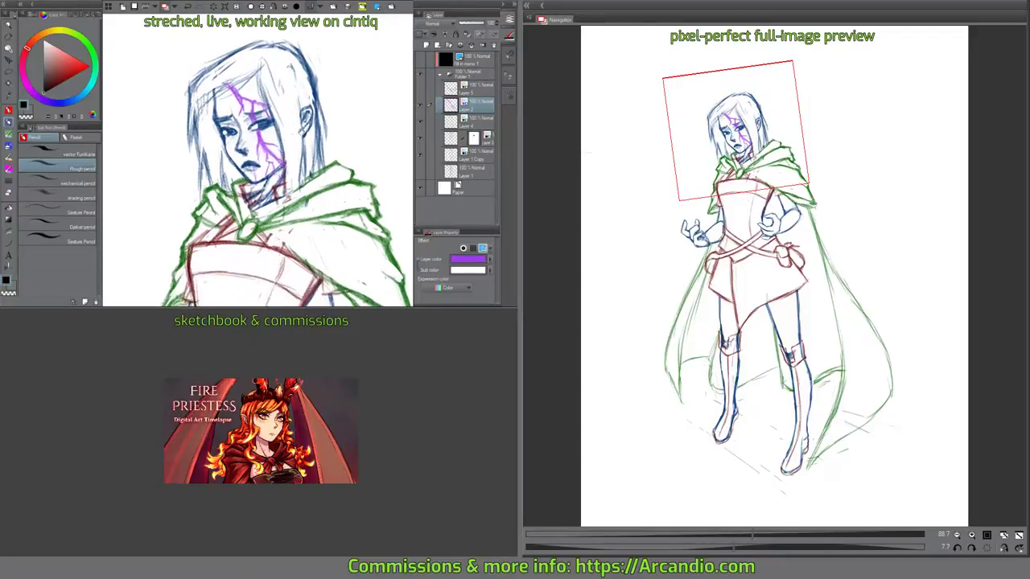
Touch up the purple crack at the forehead and hairline, alternating between erasing and redrawing short strokes.
{"action": "mouse_move", "coordinate": [244, 93]}
{"action": "left_mouse_down"}
{"action": "mouse_move", "coordinate": [252, 136]}
{"action": "mouse_move", "coordinate": [241, 112]}
{"action": "mouse_move", "coordinate": [249, 128]}
{"action": "left_mouse_up"}
{"action": "key", "text": "e"}
{"action": "key", "text": "p"}
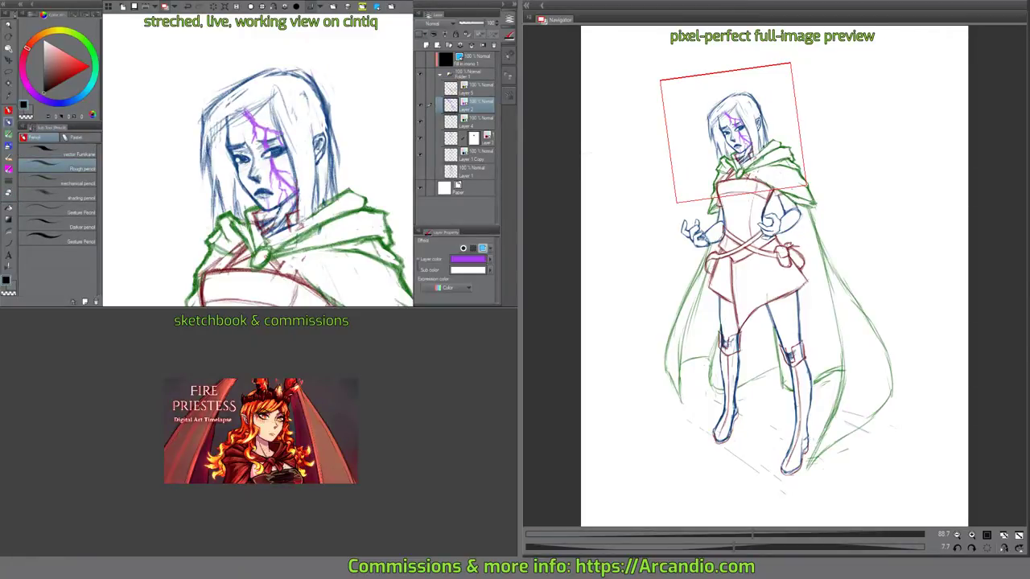
{"action": "key", "text": "e"}
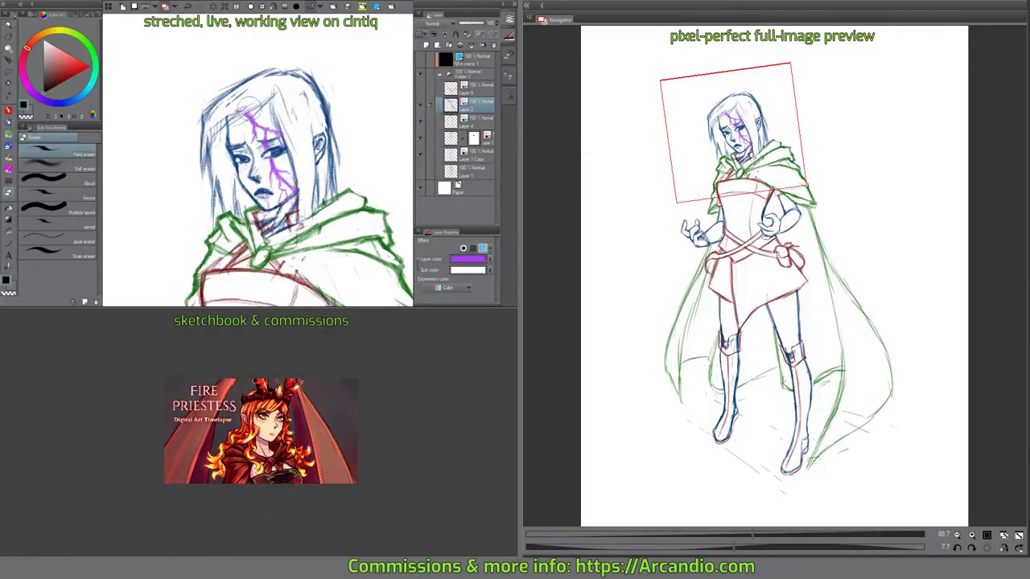
{"action": "key", "text": "p"}
Draw branching purple cracks across the palm and forearm of the sword arm and along the other forearm.
{"action": "left_click_drag", "start_coordinate": [342, 218], "coordinate": [350, 72]}
{"action": "left_click_drag", "start_coordinate": [255, 175], "coordinate": [327, 102]}
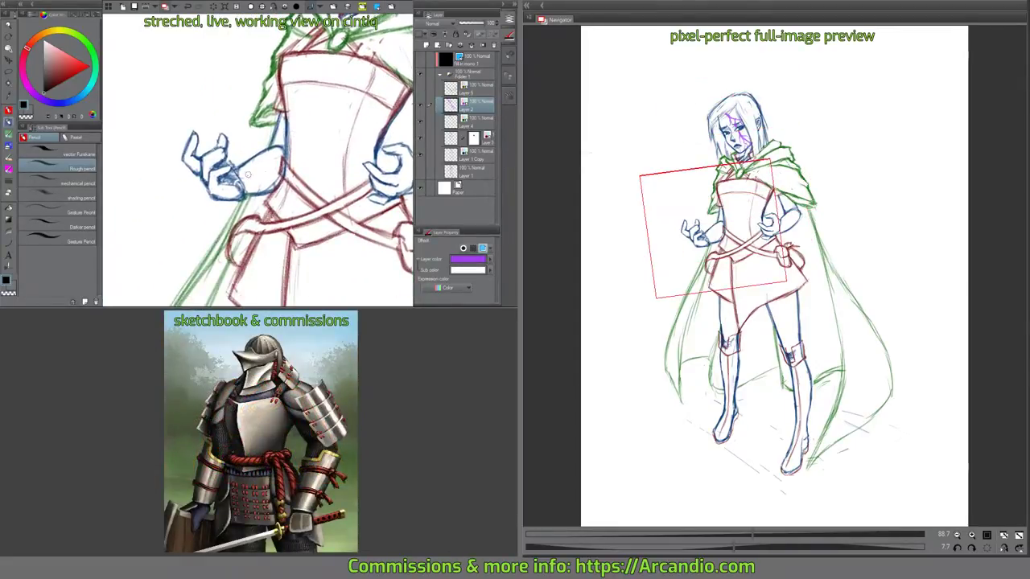
{"action": "mouse_move", "coordinate": [238, 175]}
{"action": "left_mouse_down"}
{"action": "mouse_move", "coordinate": [274, 173]}
{"action": "mouse_move", "coordinate": [257, 160]}
{"action": "mouse_move", "coordinate": [266, 165]}
{"action": "mouse_move", "coordinate": [223, 196]}
{"action": "left_mouse_up"}
{"action": "mouse_move", "coordinate": [284, 174]}
{"action": "left_mouse_down"}
{"action": "mouse_move", "coordinate": [149, 154]}
{"action": "mouse_move", "coordinate": [300, 155]}
{"action": "mouse_move", "coordinate": [319, 130]}
{"action": "mouse_move", "coordinate": [303, 153]}
{"action": "mouse_move", "coordinate": [319, 143]}
{"action": "mouse_move", "coordinate": [283, 169]}
{"action": "mouse_move", "coordinate": [310, 133]}
{"action": "mouse_move", "coordinate": [318, 151]}
{"action": "mouse_move", "coordinate": [307, 141]}
{"action": "mouse_move", "coordinate": [320, 131]}
{"action": "mouse_move", "coordinate": [297, 158]}
{"action": "mouse_move", "coordinate": [325, 139]}
{"action": "mouse_move", "coordinate": [357, 160]}
{"action": "mouse_move", "coordinate": [355, 146]}
{"action": "mouse_move", "coordinate": [339, 174]}
{"action": "left_mouse_up"}
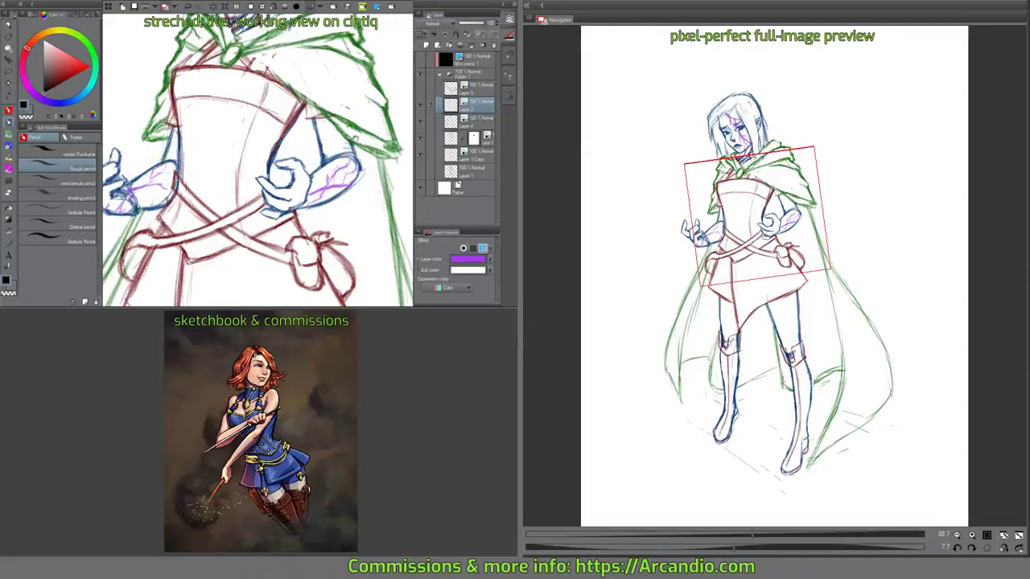
Extend the purple cracks past the elbow of the casting arm and add more branches to both forearms.
{"action": "left_click_drag", "start_coordinate": [356, 138], "coordinate": [340, 163]}
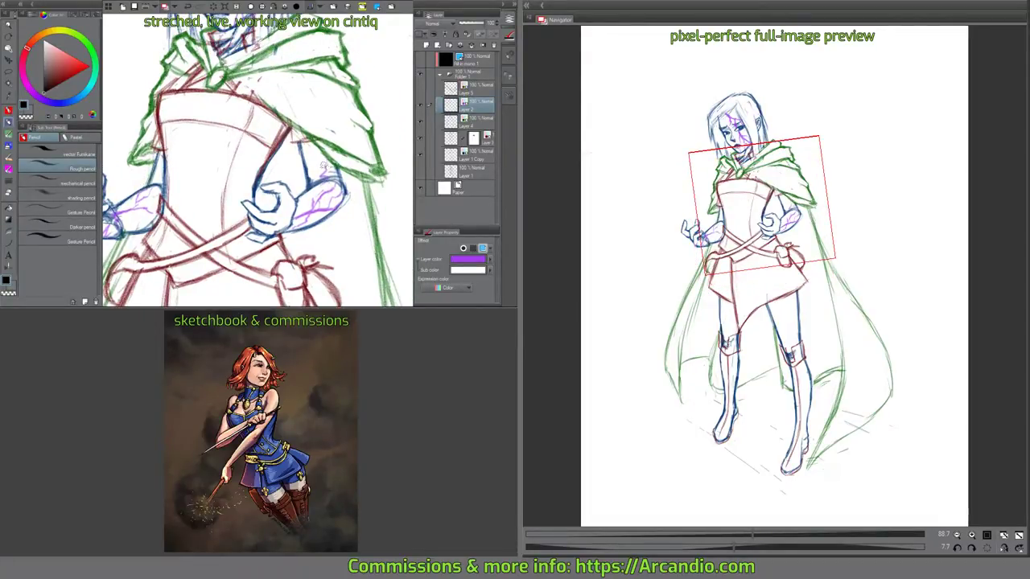
{"action": "left_click_drag", "start_coordinate": [330, 175], "coordinate": [357, 134]}
{"action": "mouse_move", "coordinate": [145, 175]}
{"action": "left_mouse_down"}
{"action": "mouse_move", "coordinate": [154, 188]}
{"action": "mouse_move", "coordinate": [214, 194]}
{"action": "mouse_move", "coordinate": [197, 203]}
{"action": "mouse_move", "coordinate": [189, 181]}
{"action": "mouse_move", "coordinate": [199, 168]}
{"action": "left_mouse_up"}
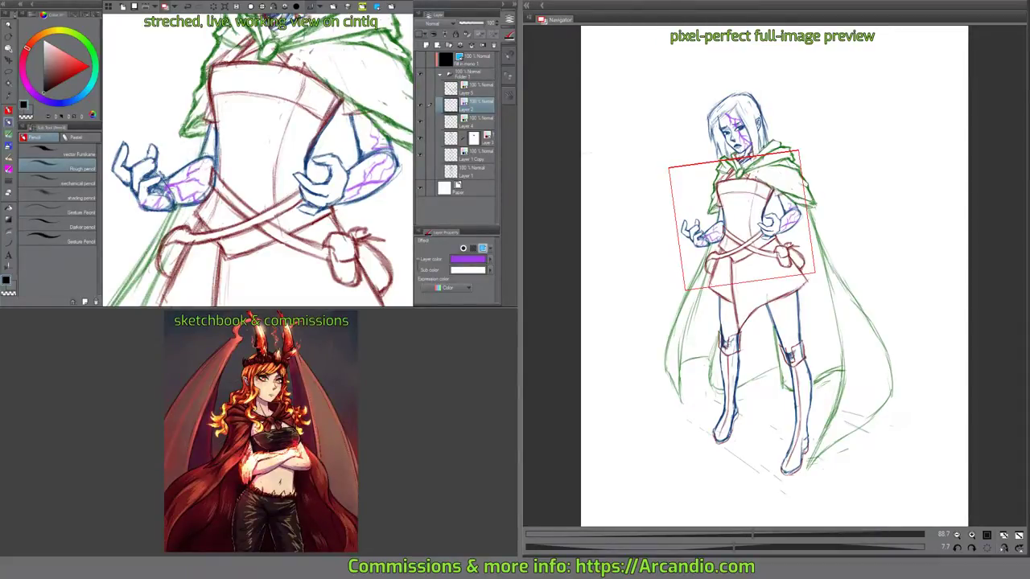
{"action": "left_click_drag", "start_coordinate": [341, 163], "coordinate": [301, 148]}
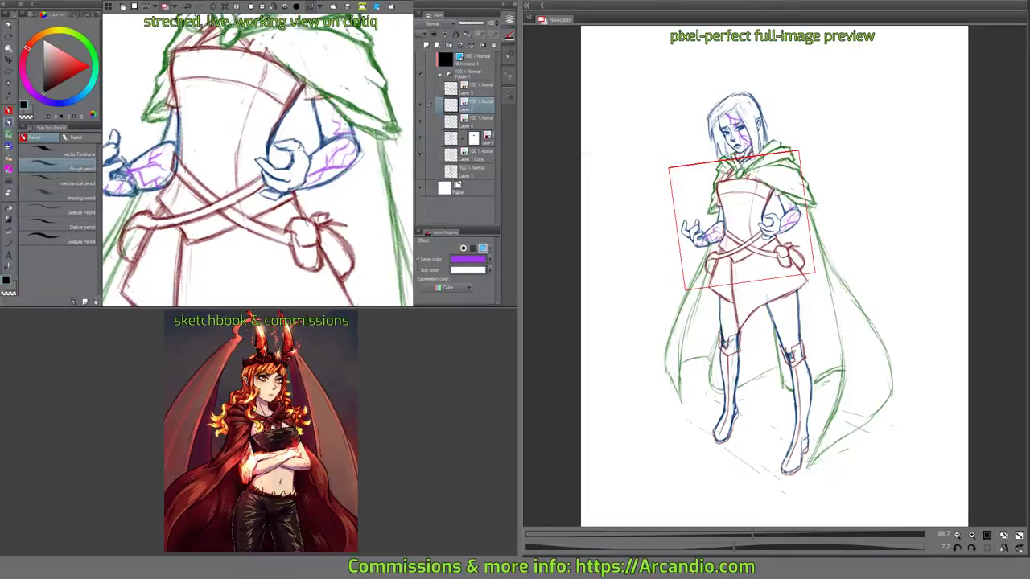
{"action": "mouse_move", "coordinate": [369, 183]}
{"action": "left_mouse_down"}
{"action": "mouse_move", "coordinate": [352, 186]}
{"action": "mouse_move", "coordinate": [314, 157]}
{"action": "mouse_move", "coordinate": [321, 148]}
{"action": "left_mouse_up"}
Show the dark yellow sword and magic layer, and turn on the black mono fill layer over the sketch.
{"action": "left_click_drag", "start_coordinate": [383, 95], "coordinate": [342, 184]}
{"action": "left_click", "coordinate": [420, 88]}
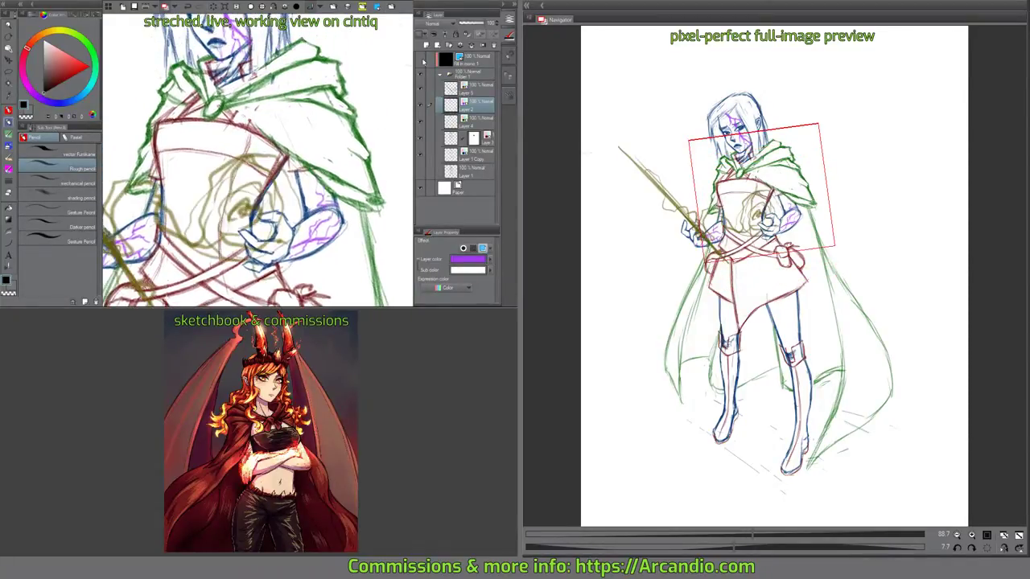
{"action": "left_click", "coordinate": [420, 61]}
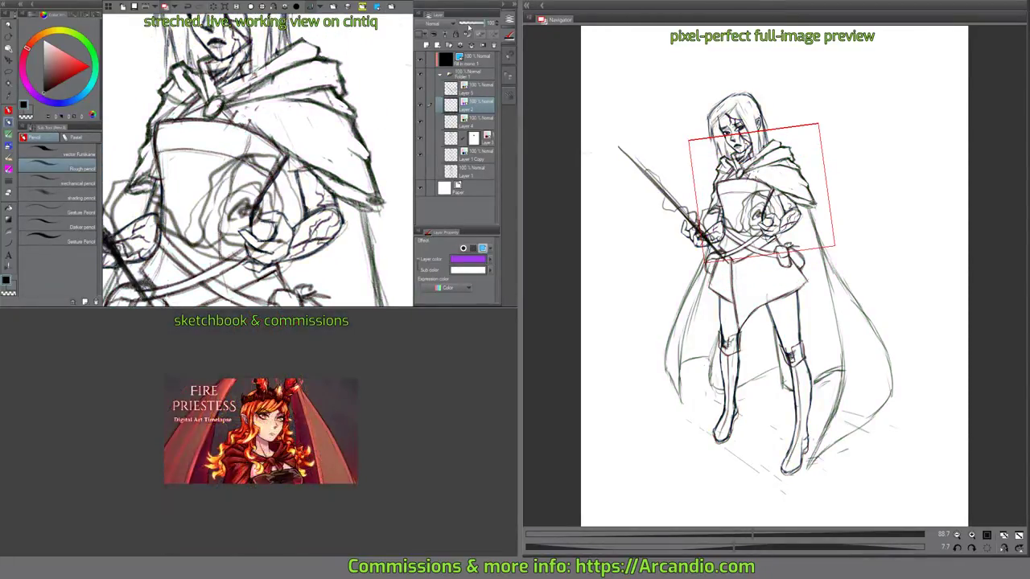
Lower the opacity of the purple crack layer to about 29% and turn the mono fill layer off.
{"action": "left_click", "coordinate": [472, 26]}
{"action": "left_click_drag", "start_coordinate": [468, 29], "coordinate": [465, 24]}
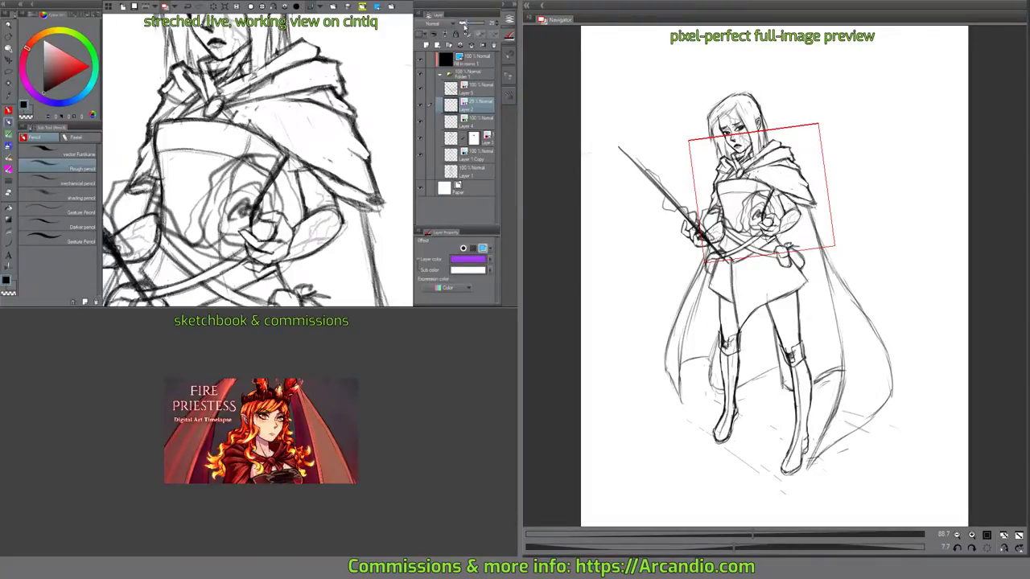
{"action": "left_click_drag", "start_coordinate": [276, 173], "coordinate": [259, 147]}
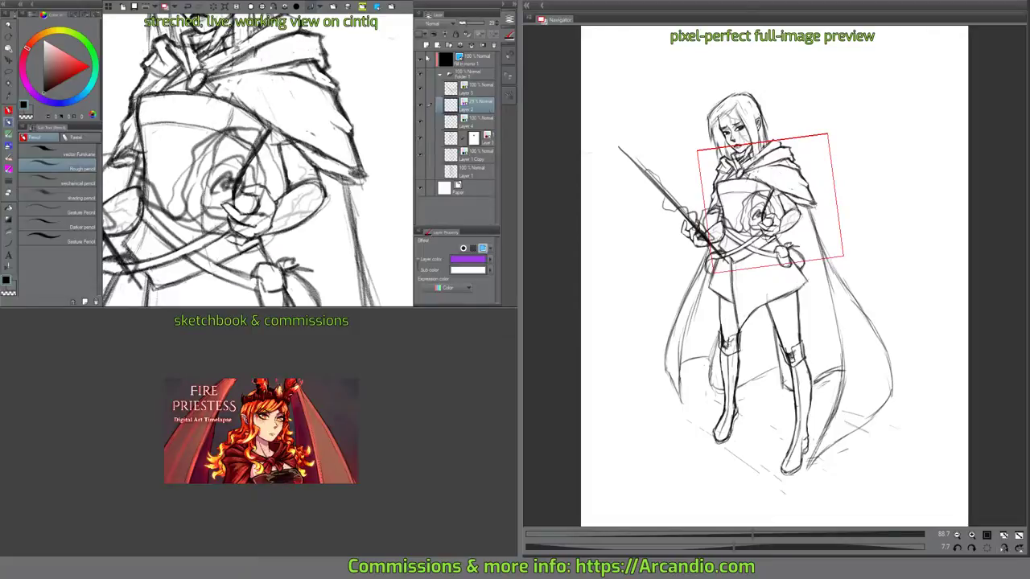
{"action": "left_click", "coordinate": [422, 59]}
On the dark red clothing layer, sketch short fabric folds on the legs just above the boot cuffs.
{"action": "left_click", "coordinate": [476, 127]}
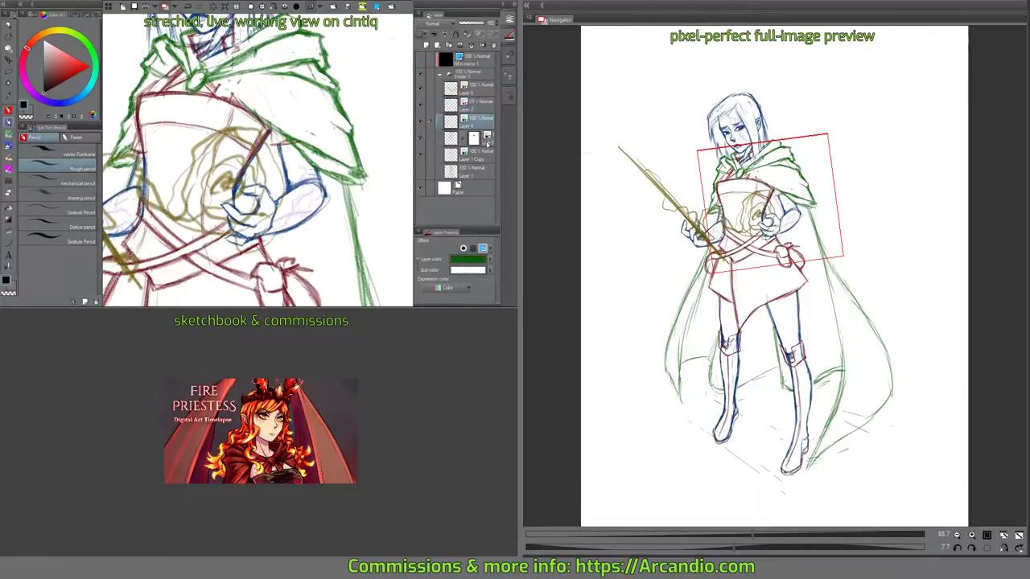
{"action": "left_click", "coordinate": [483, 138]}
{"action": "scroll", "coordinate": [285, 156], "scroll_direction": "down", "scroll_amount": 8}
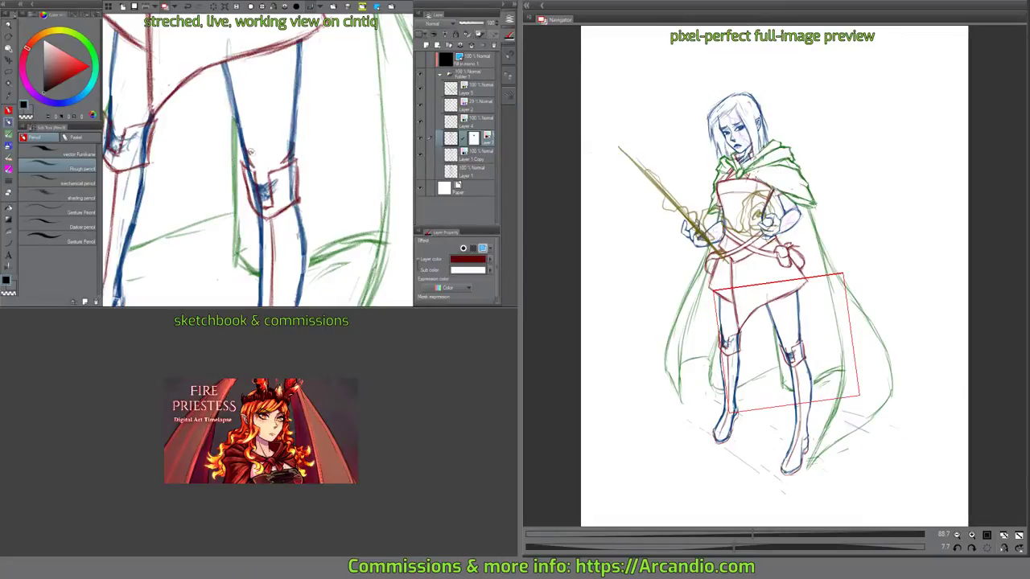
{"action": "left_click_drag", "start_coordinate": [292, 131], "coordinate": [278, 146]}
{"action": "mouse_move", "coordinate": [229, 99]}
{"action": "left_mouse_down"}
{"action": "mouse_move", "coordinate": [276, 142]}
{"action": "mouse_move", "coordinate": [289, 112]}
{"action": "mouse_move", "coordinate": [341, 126]}
{"action": "left_mouse_up"}
{"action": "left_click_drag", "start_coordinate": [229, 122], "coordinate": [221, 133]}
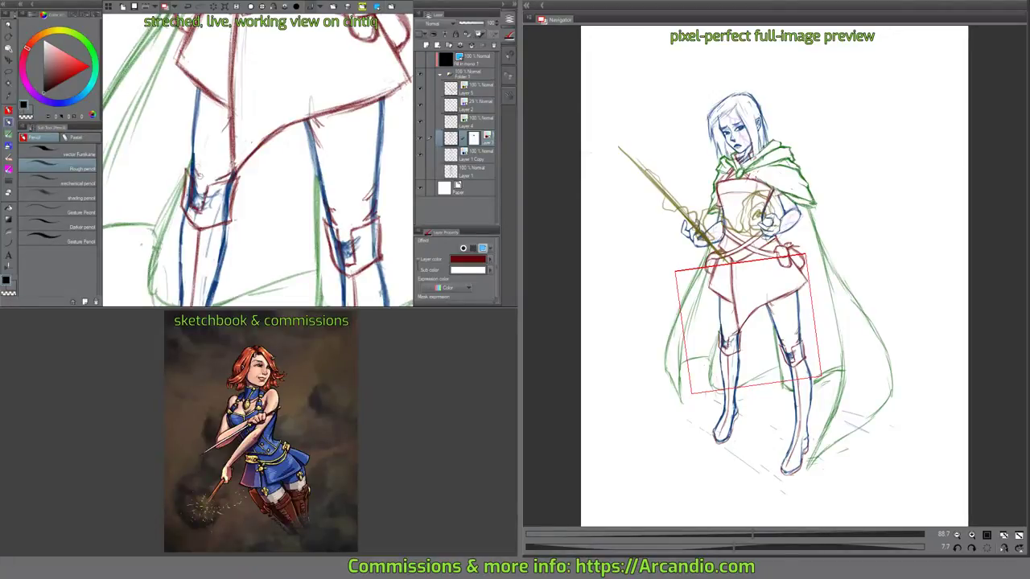
{"action": "left_click_drag", "start_coordinate": [199, 176], "coordinate": [197, 122]}
{"action": "left_click_drag", "start_coordinate": [194, 167], "coordinate": [191, 153]}
Add dark red trouser folds along both thighs beneath the tunic hem and at the outer knee.
{"action": "left_click_drag", "start_coordinate": [297, 128], "coordinate": [257, 113]}
{"action": "mouse_move", "coordinate": [291, 203]}
{"action": "left_mouse_down"}
{"action": "mouse_move", "coordinate": [285, 171]}
{"action": "mouse_move", "coordinate": [338, 156]}
{"action": "mouse_move", "coordinate": [334, 201]}
{"action": "left_mouse_up"}
{"action": "left_click_drag", "start_coordinate": [341, 175], "coordinate": [332, 213]}
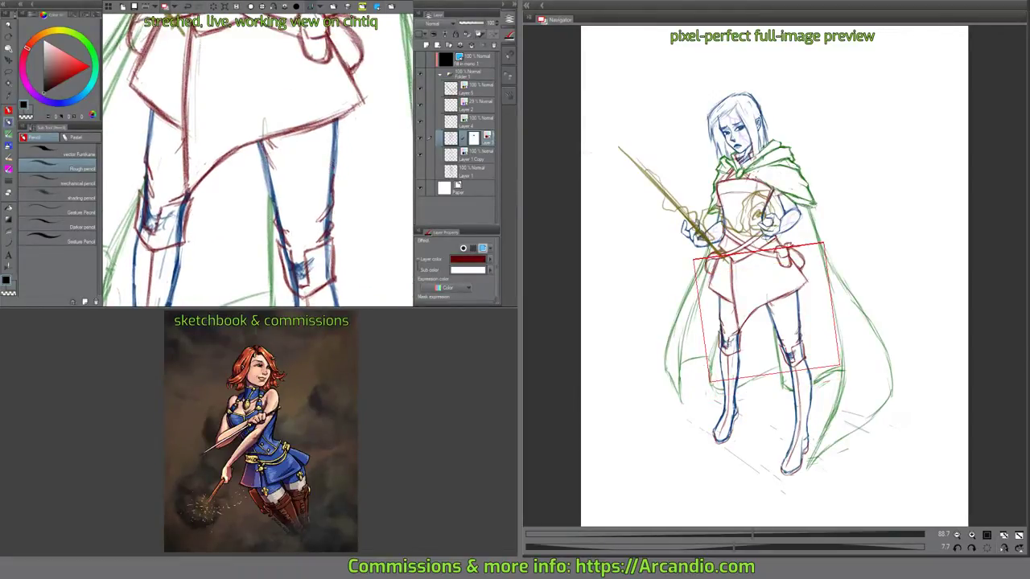
{"action": "mouse_move", "coordinate": [260, 144]}
{"action": "left_mouse_down"}
{"action": "mouse_move", "coordinate": [279, 188]}
{"action": "mouse_move", "coordinate": [269, 156]}
{"action": "mouse_move", "coordinate": [294, 168]}
{"action": "left_mouse_up"}
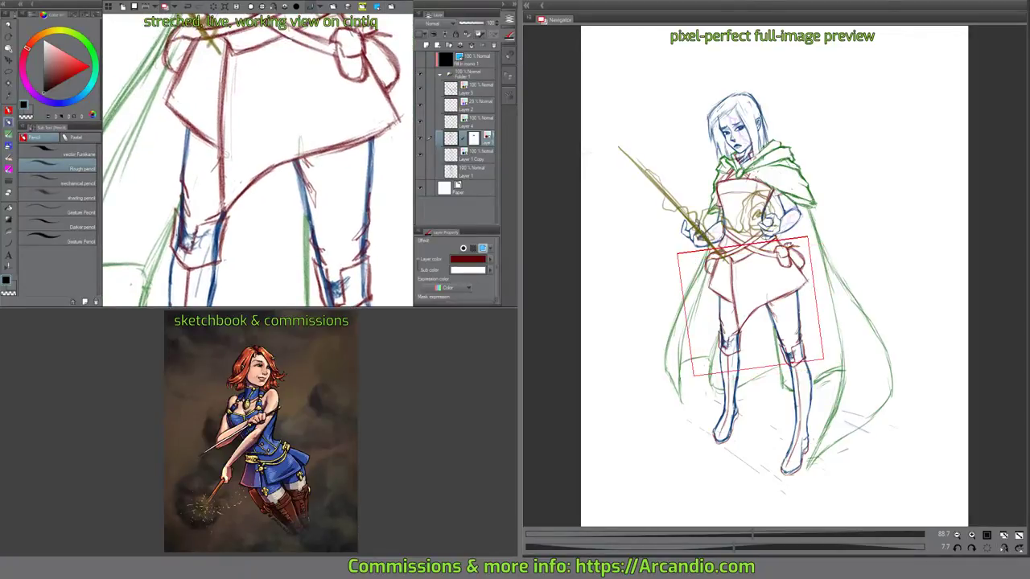
{"action": "left_click_drag", "start_coordinate": [217, 172], "coordinate": [208, 195]}
{"action": "left_click_drag", "start_coordinate": [245, 146], "coordinate": [234, 165]}
{"action": "left_click_drag", "start_coordinate": [325, 174], "coordinate": [330, 241]}
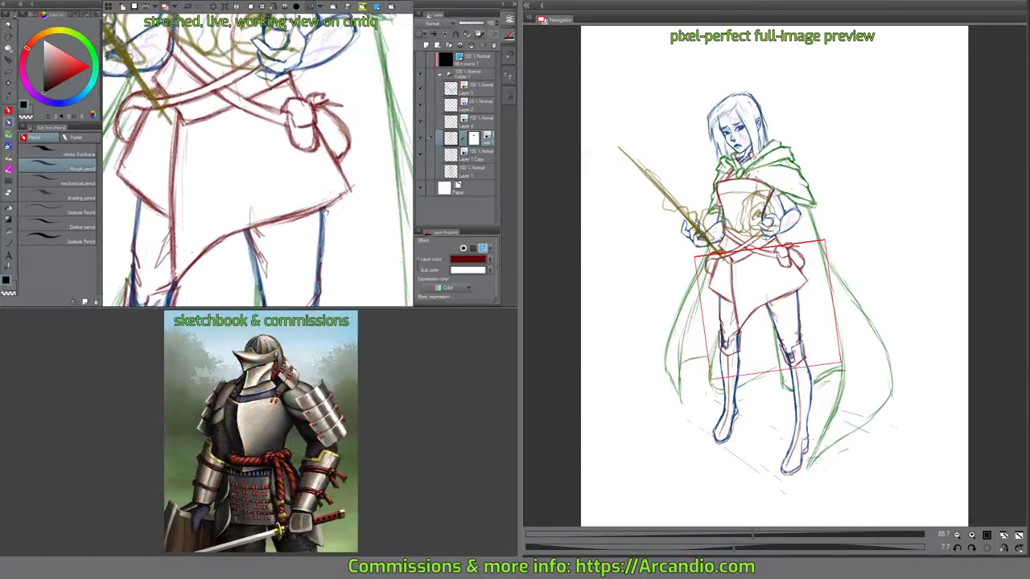
Turn the mono fill layer back on to show the whole sketch in black, and save the drawing on closing.
{"action": "left_click", "coordinate": [420, 60]}
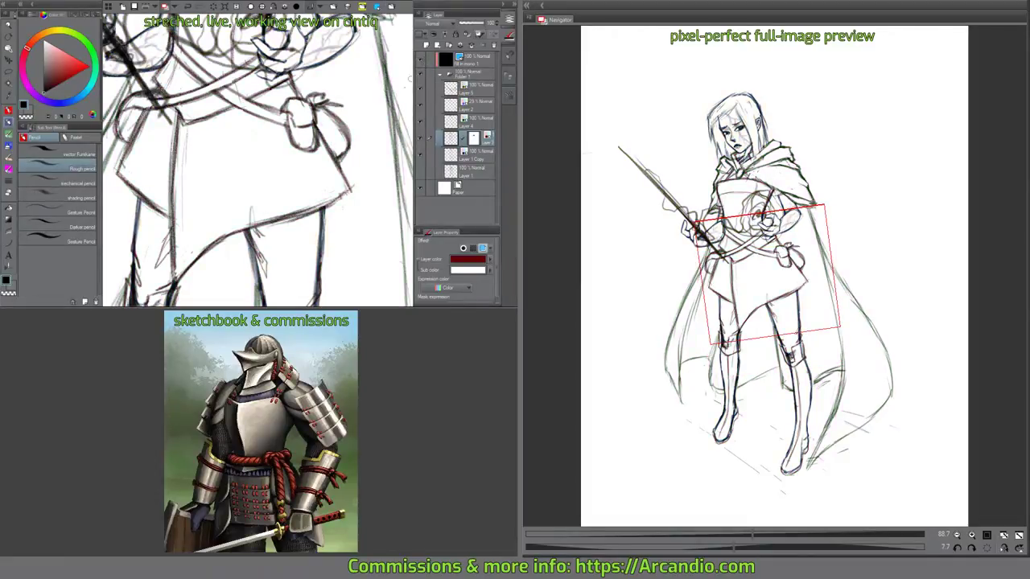
{"action": "key", "text": "ctrl+0"}
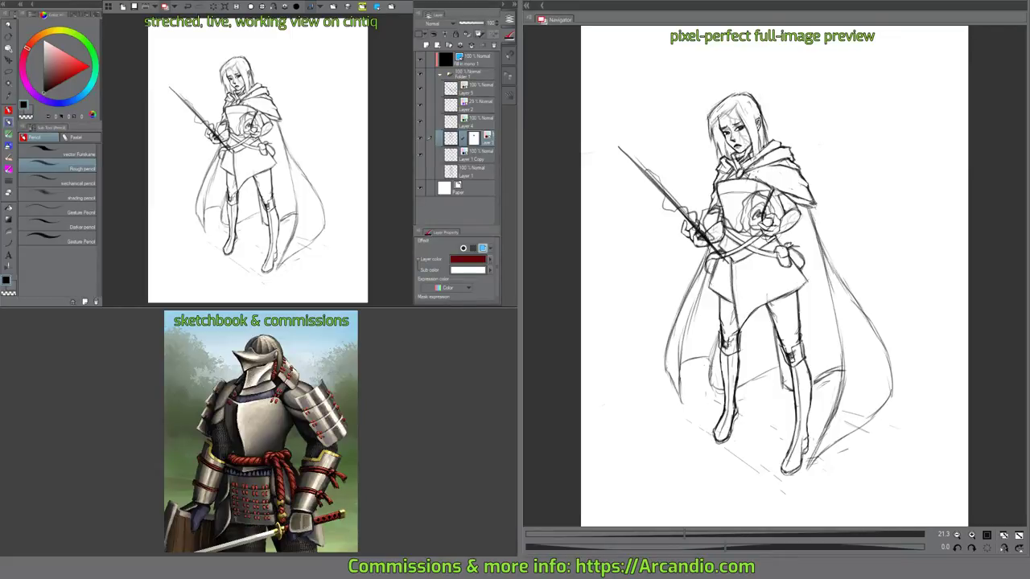
{"action": "key", "text": "ctrl+w"}
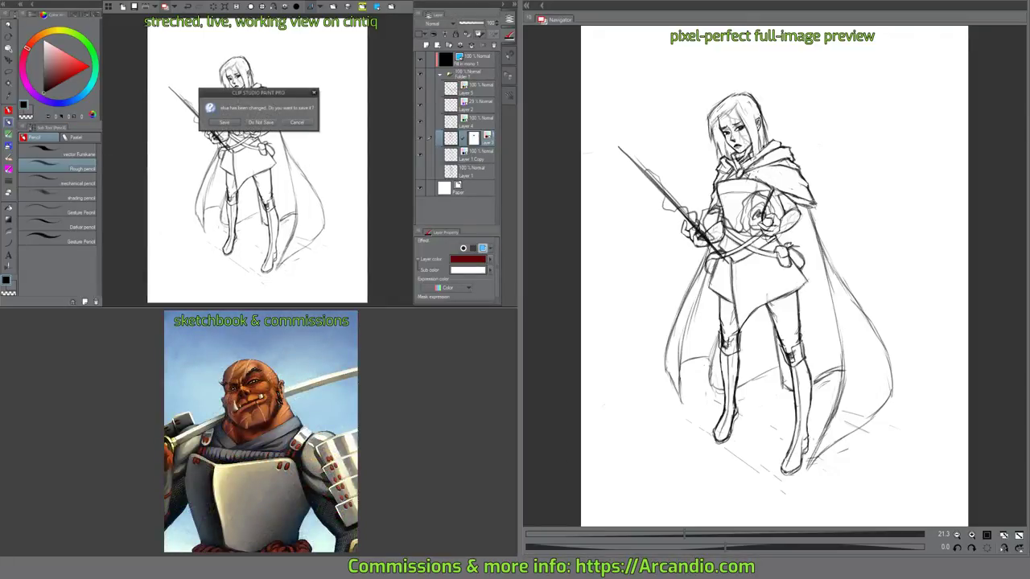
{"action": "left_click", "coordinate": [224, 123]}
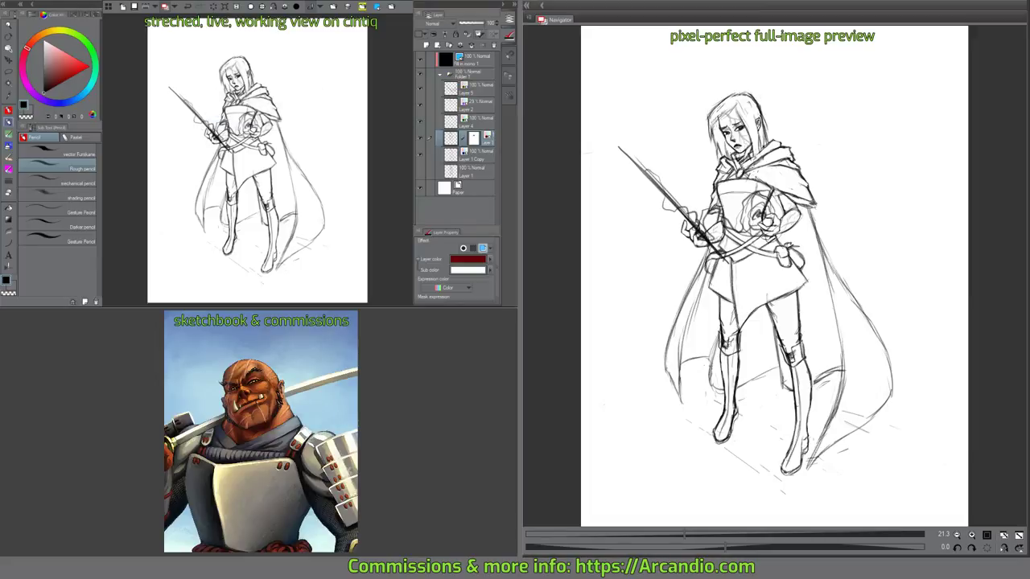